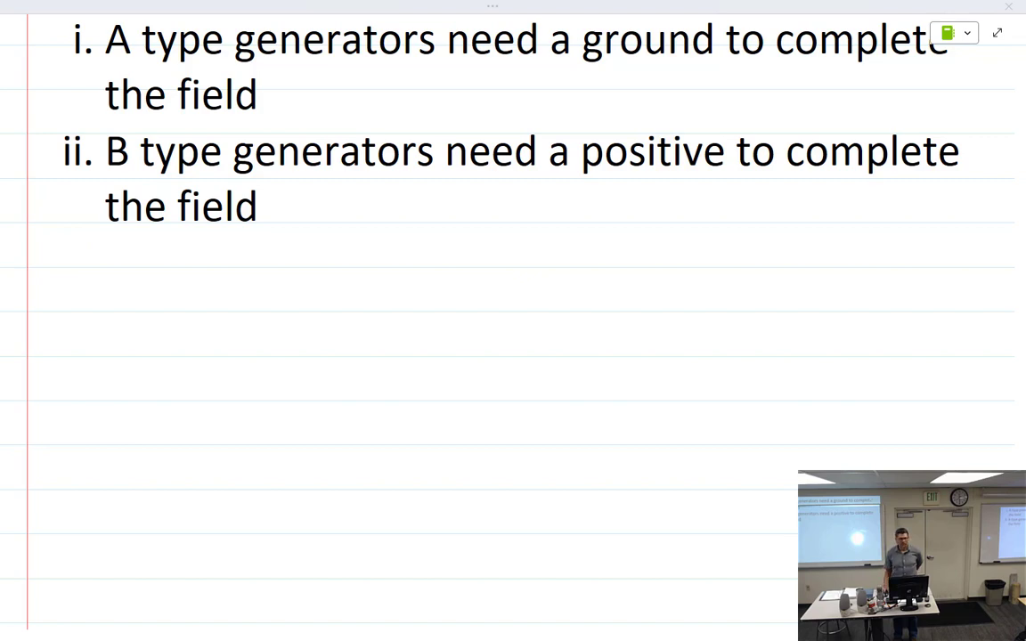
Step: Highlight the word "ground" in the note about A type generators
{"action": "scroll", "coordinate": [514, 267], "scroll_direction": "up", "scroll_amount": 3}
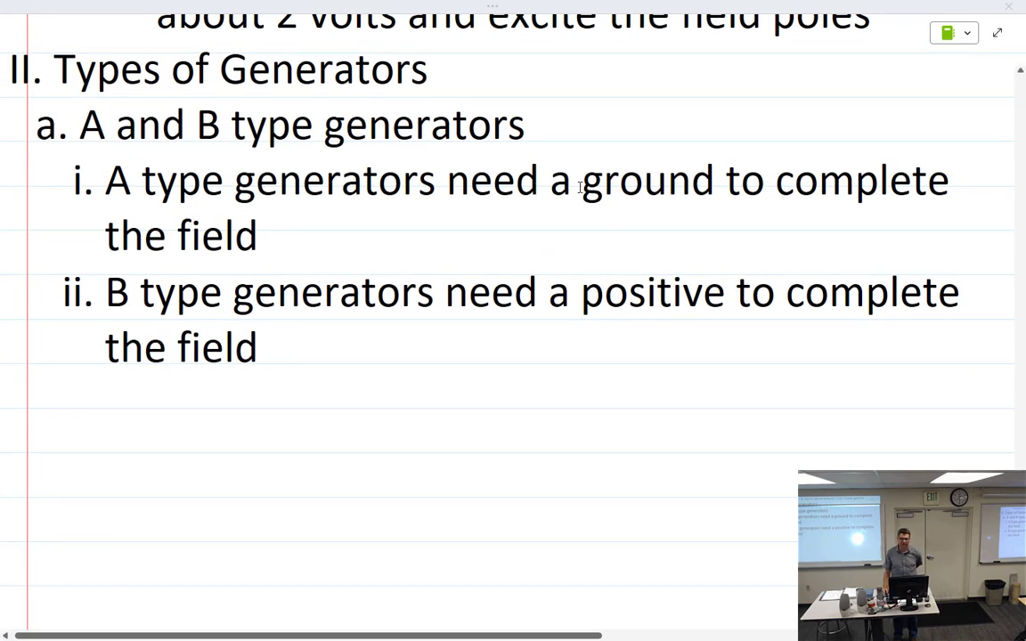
{"action": "left_click_drag", "start_coordinate": [583, 180], "coordinate": [715, 180]}
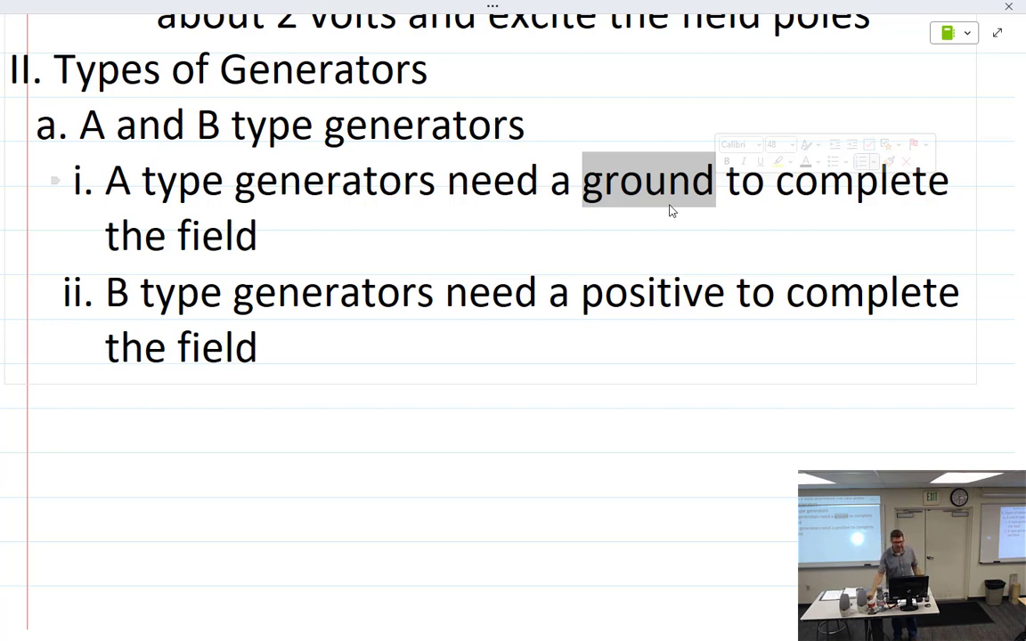
Step: Start a new top-level outline item III below the note about B type generators
{"action": "left_click", "coordinate": [268, 356]}
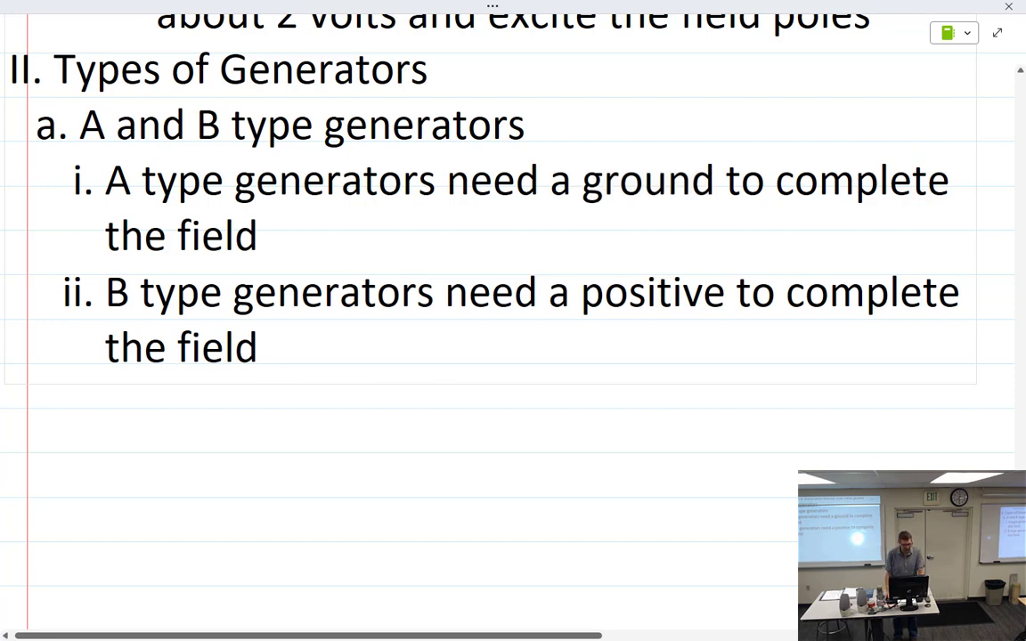
{"action": "key", "text": "Return"}
{"action": "key", "text": "shift+Tab"}
{"action": "key", "text": "shift+Tab"}
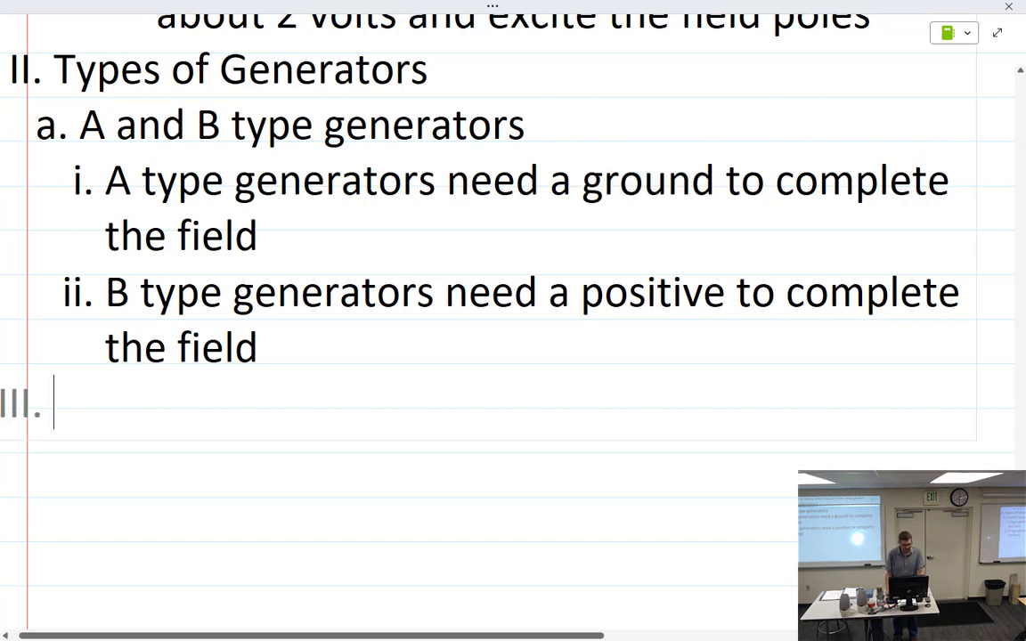
{"action": "scroll", "coordinate": [980, 176], "scroll_direction": "up", "scroll_amount": 1}
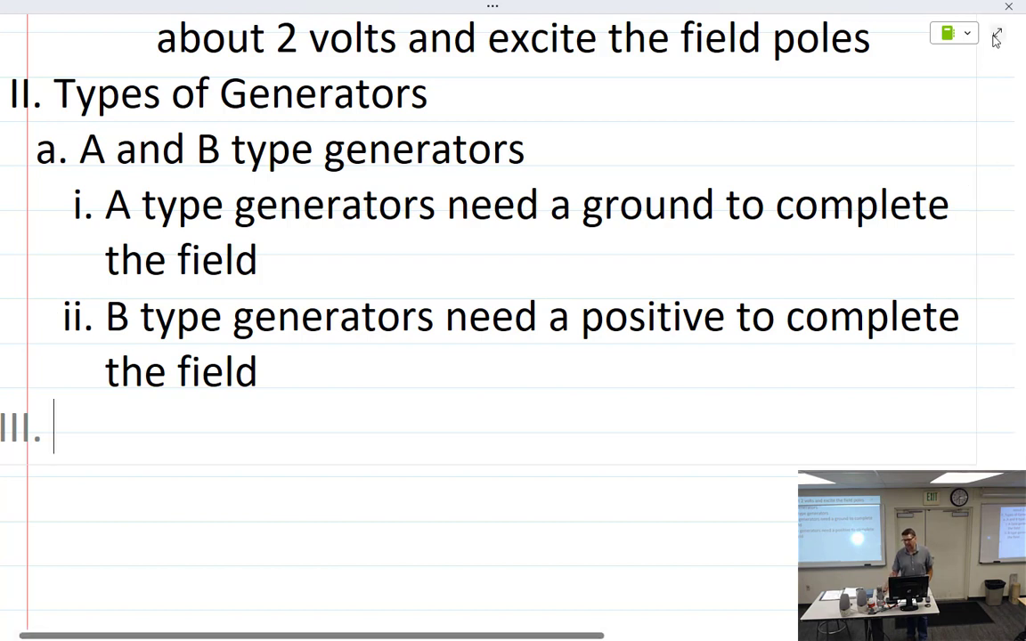
Step: Switch the notebook page from full page view to normal view
{"action": "left_click", "coordinate": [493, 9]}
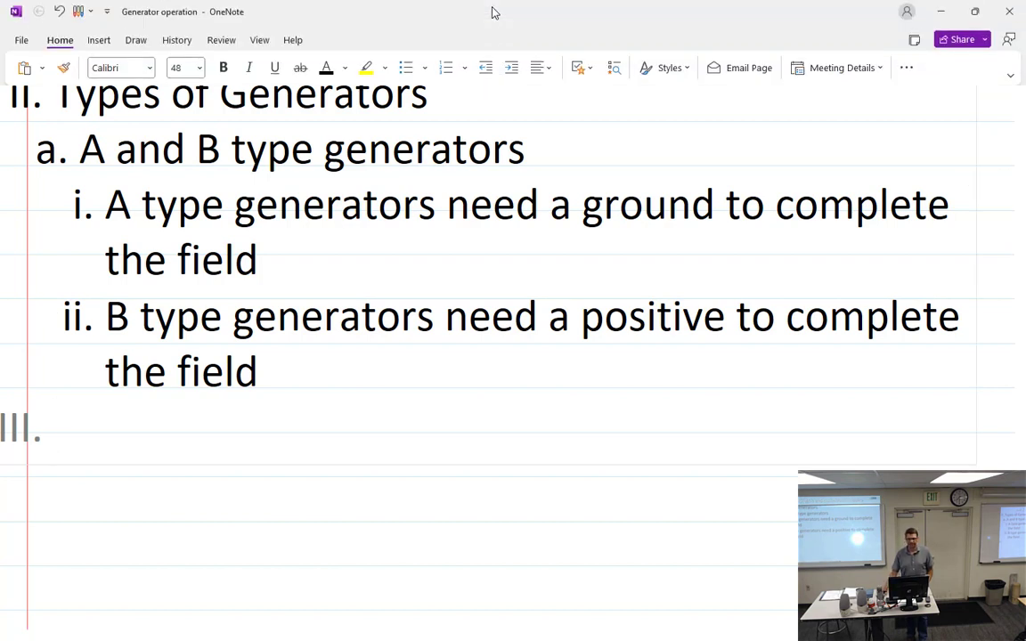
{"action": "left_click", "coordinate": [77, 18]}
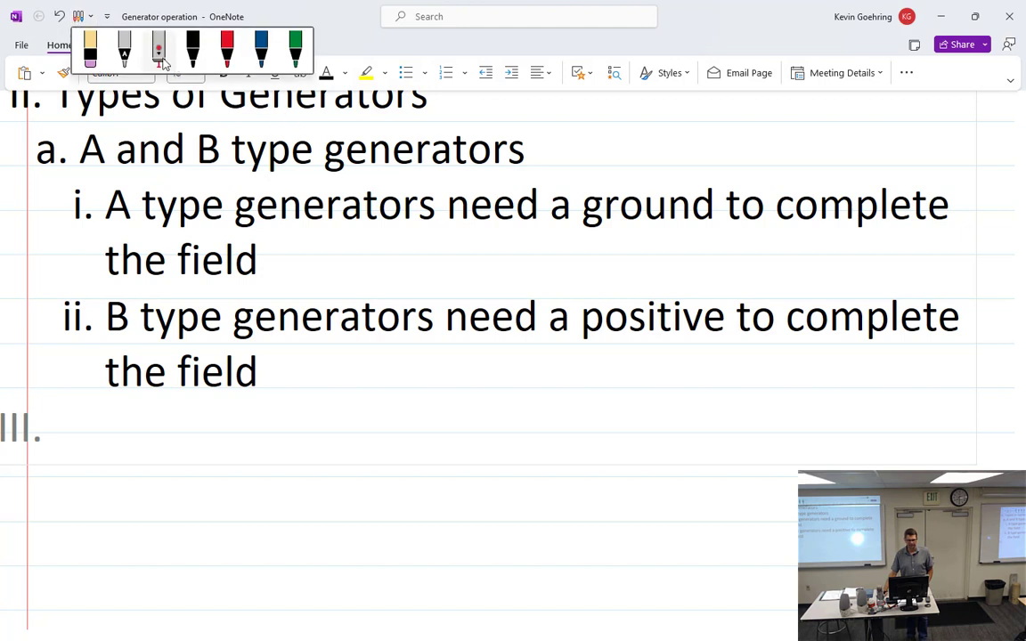
{"action": "left_click", "coordinate": [80, 439]}
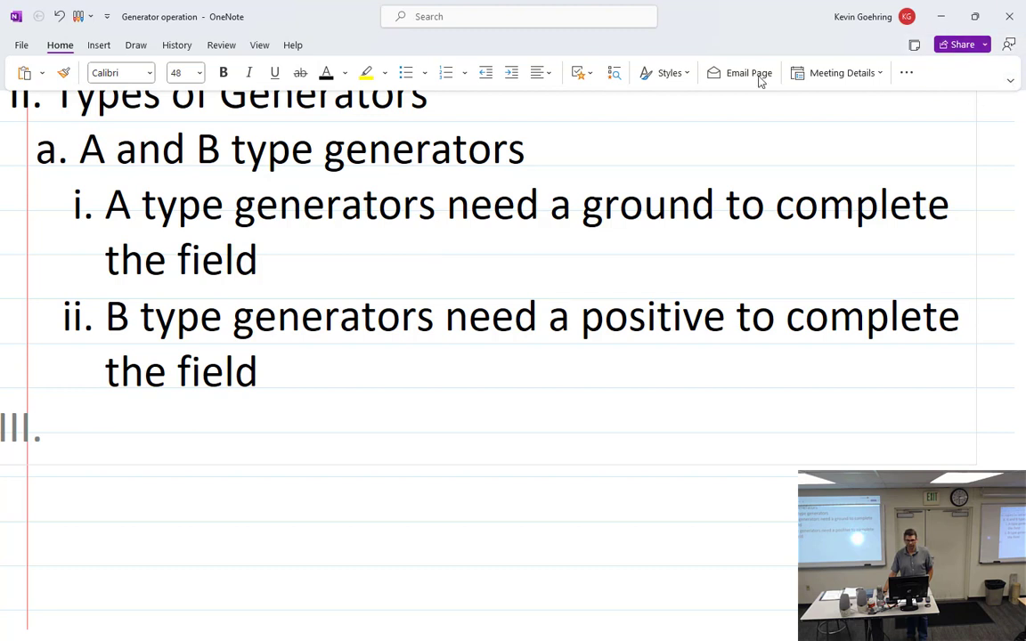
{"action": "left_click", "coordinate": [260, 47]}
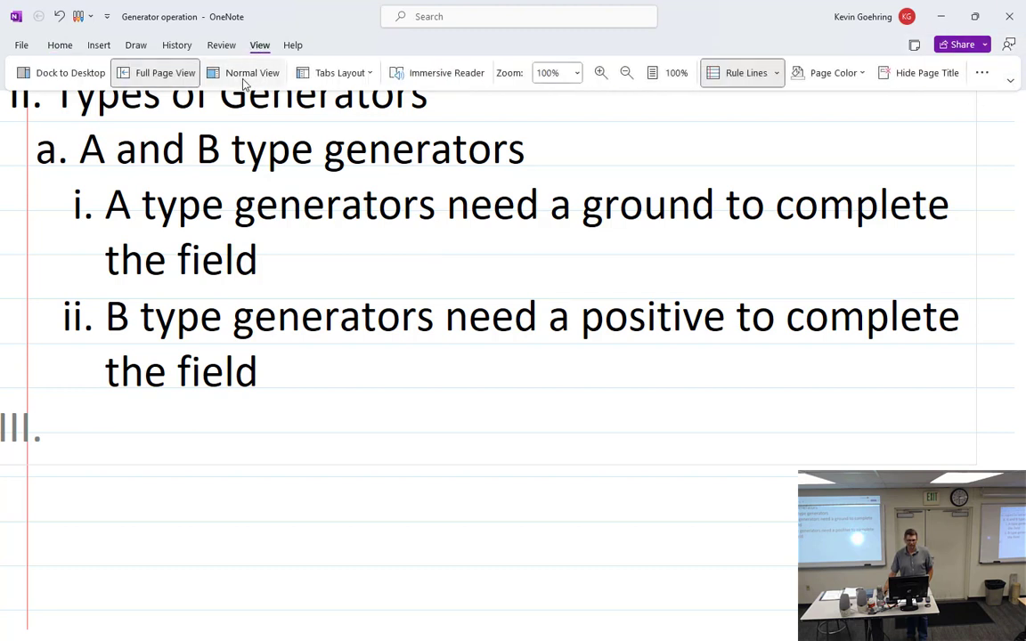
{"action": "left_click", "coordinate": [153, 78]}
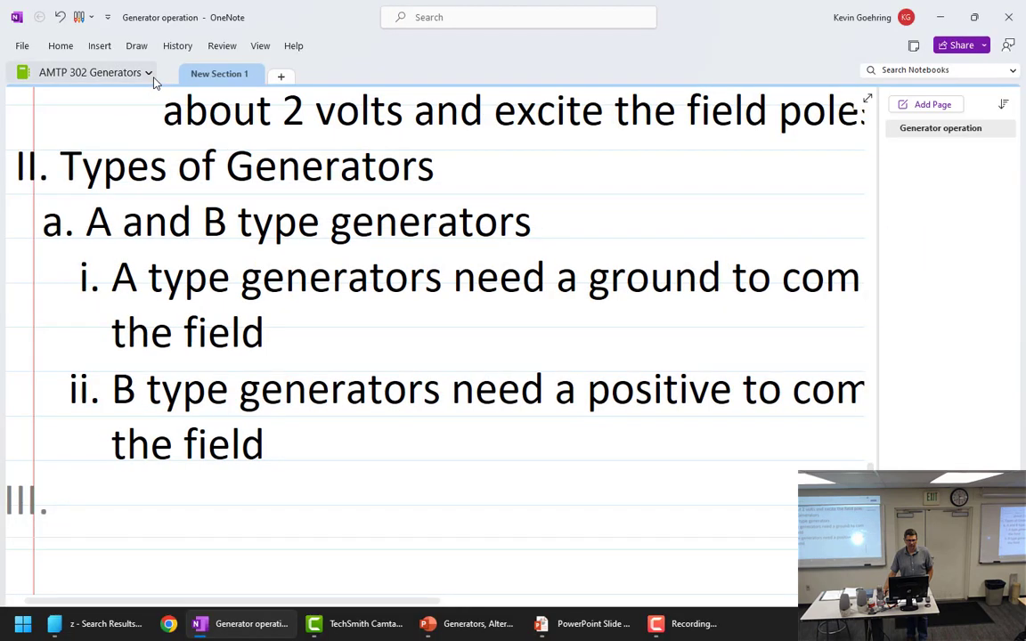
Step: Handwrite "Classification of generators" as the heading text of outline item III
{"action": "scroll", "coordinate": [107, 484], "scroll_direction": "down", "scroll_amount": 3}
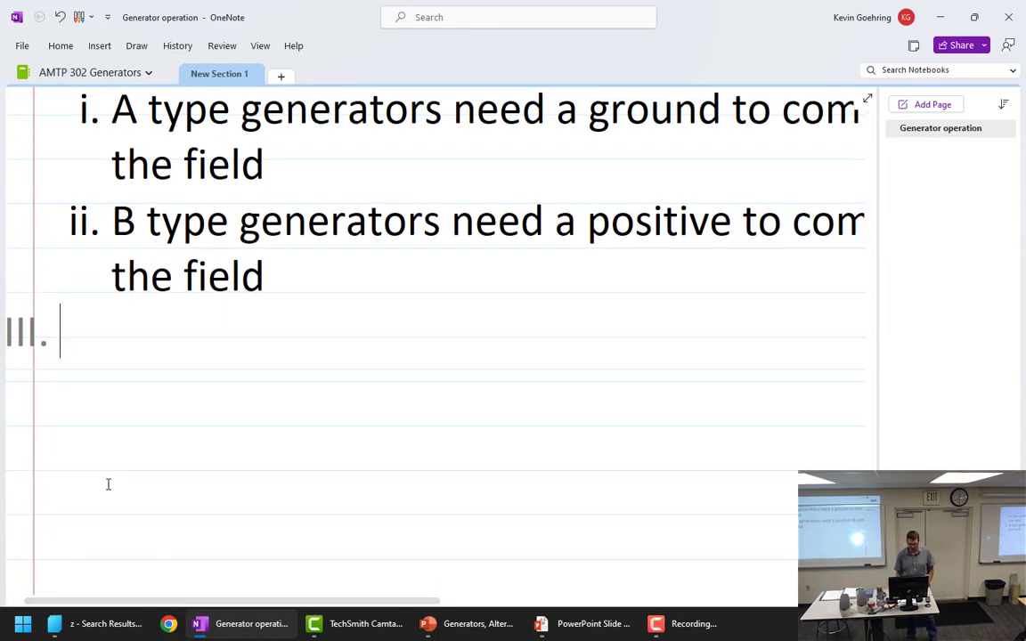
{"action": "type", "text": "Cl"}
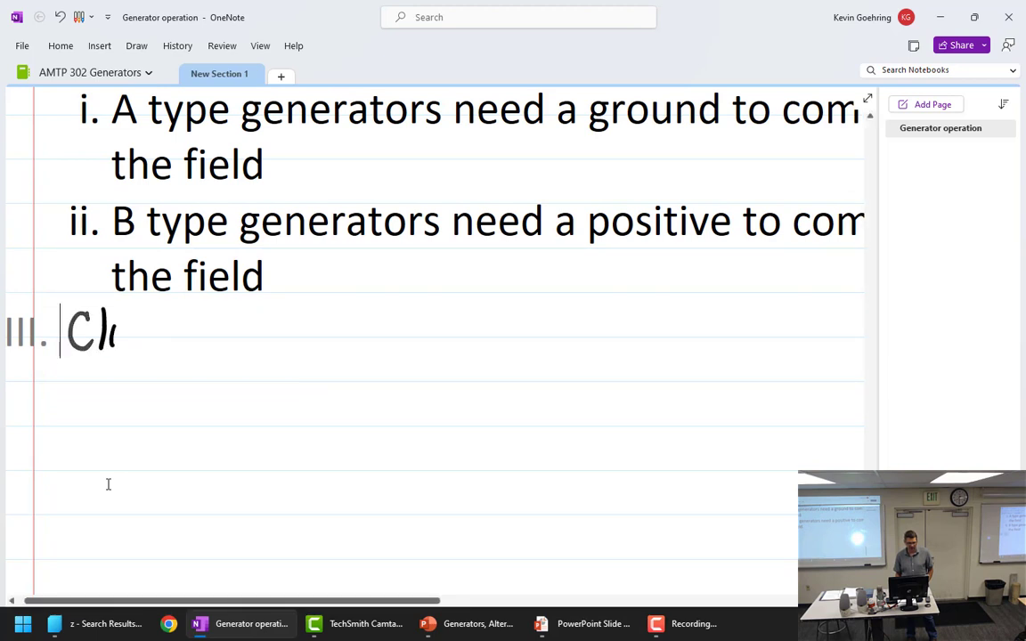
{"action": "type", "text": "assifi"}
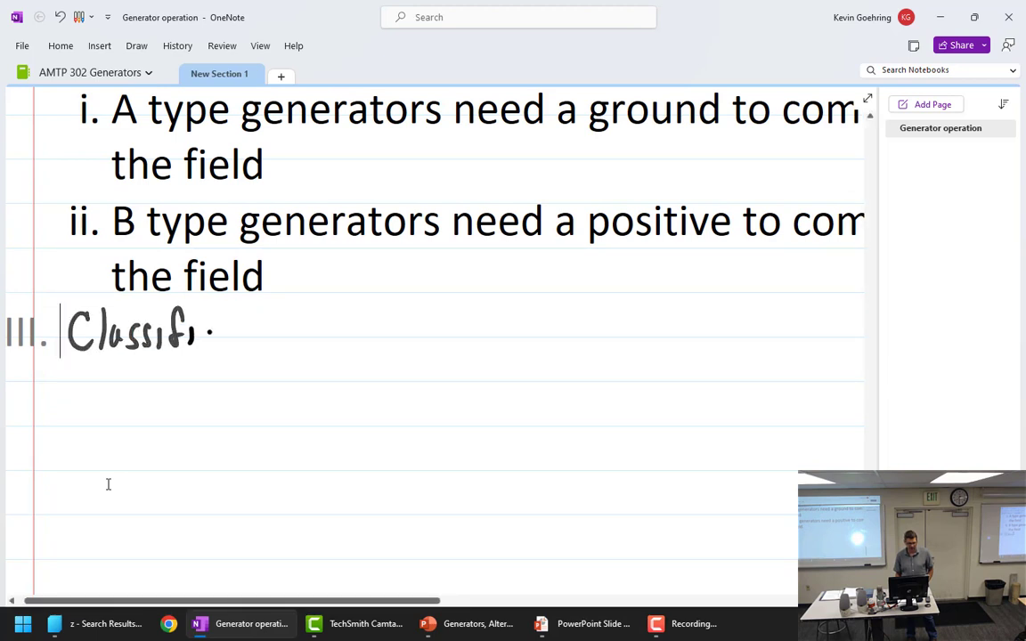
{"action": "type", "text": "cation"}
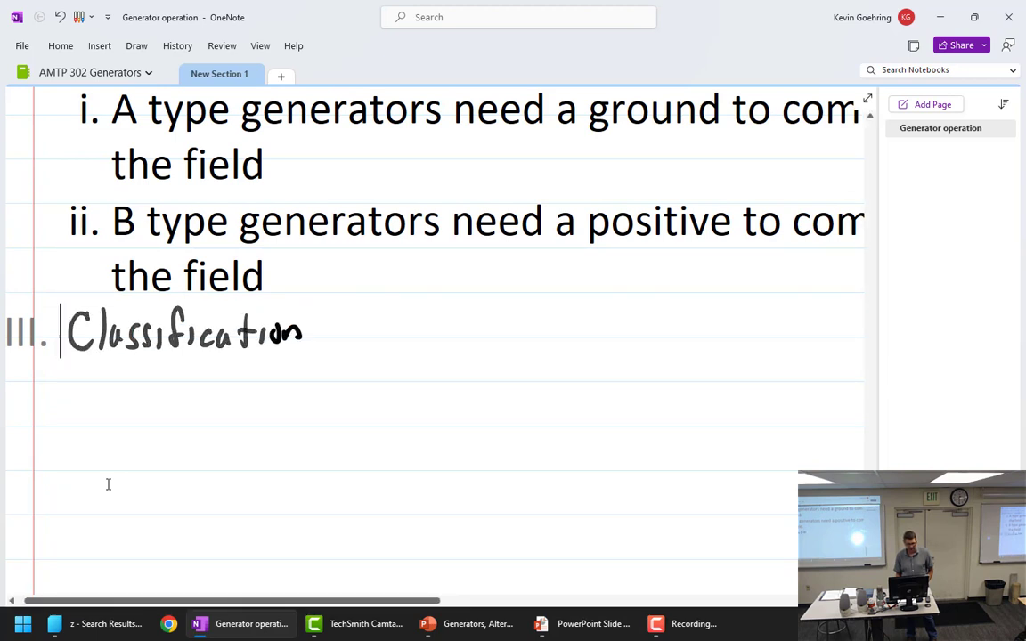
{"action": "left_click_drag", "start_coordinate": [361, 321], "coordinate": [365, 323]}
{"action": "mouse_move", "coordinate": [380, 305]}
{"action": "left_mouse_down"}
{"action": "mouse_move", "coordinate": [379, 343]}
{"action": "mouse_move", "coordinate": [384, 324]}
{"action": "left_mouse_up"}
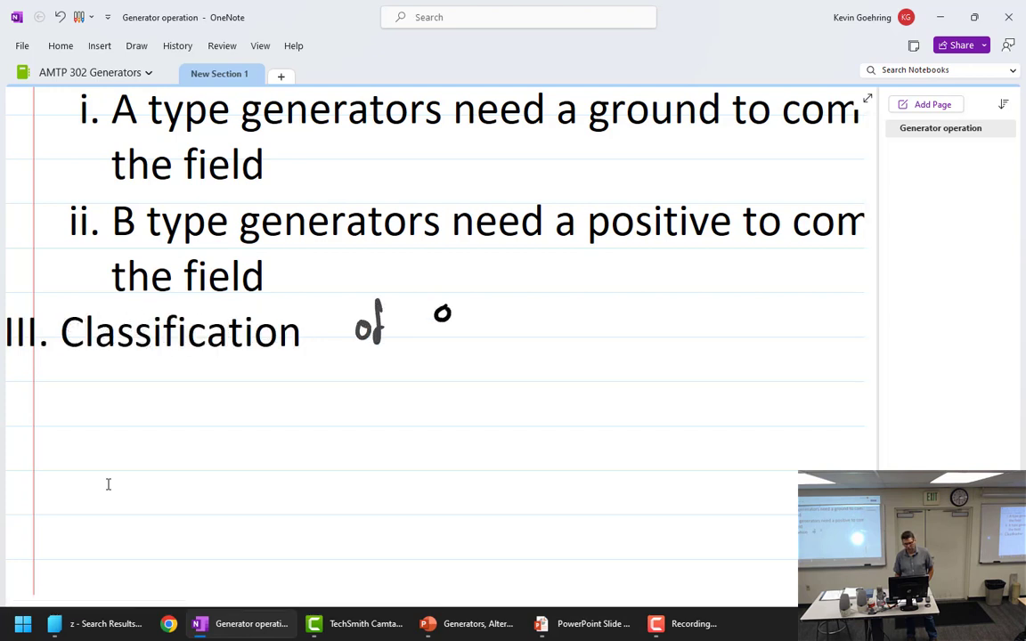
{"action": "type", "text": "genera"}
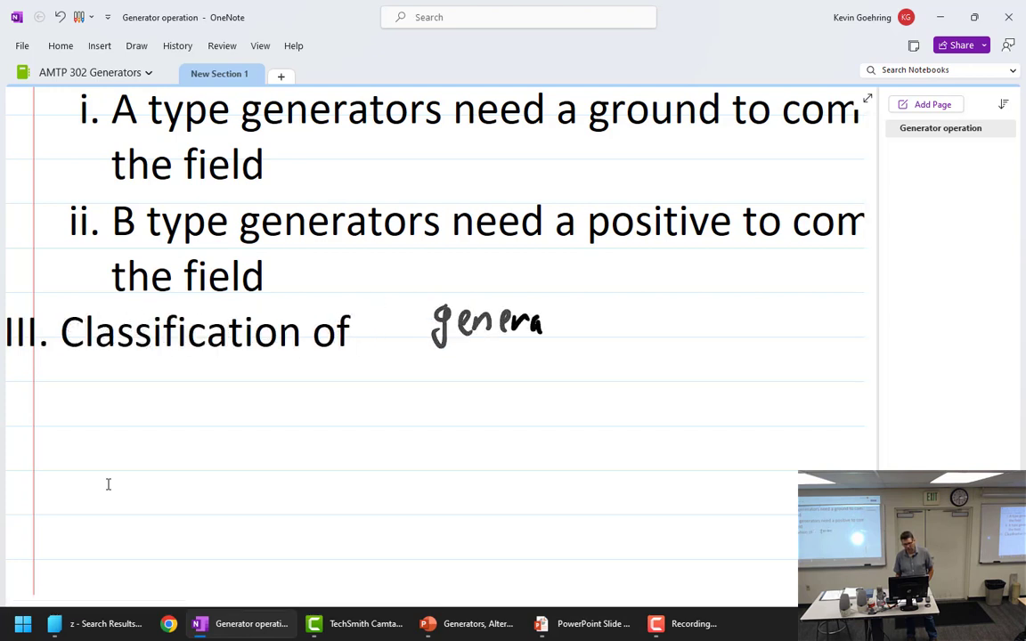
{"action": "type", "text": "tors"}
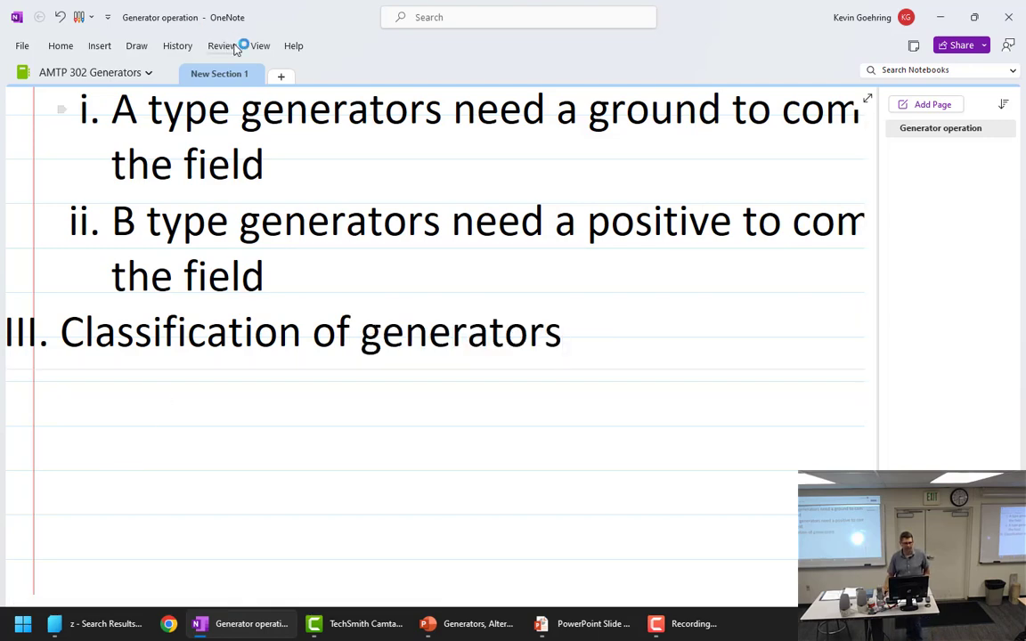
Step: Return to full page view and start sub-item a under the heading "Classification of generators"
{"action": "left_click", "coordinate": [260, 45]}
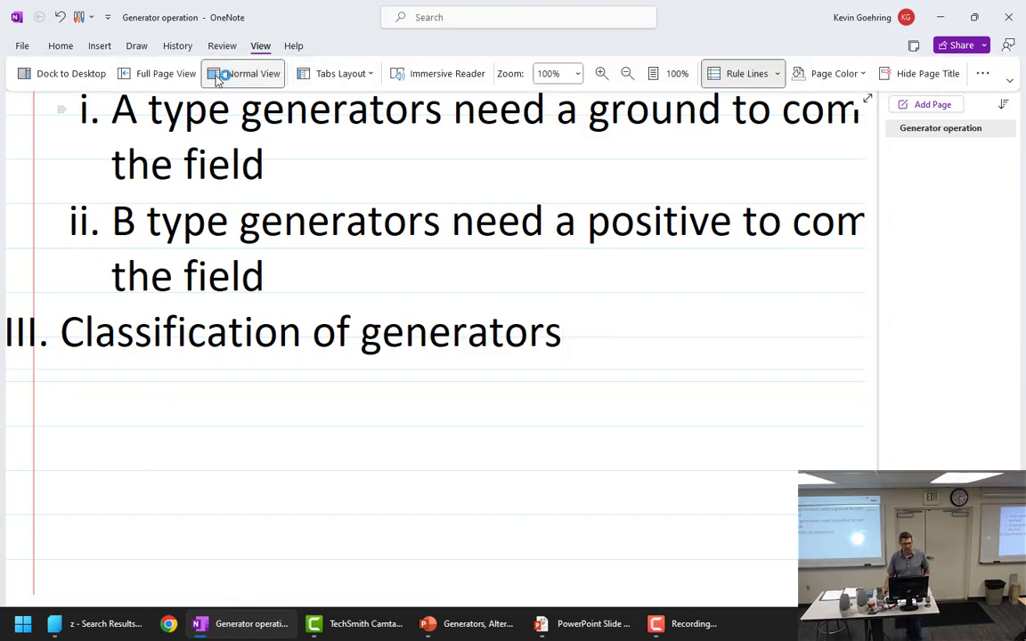
{"action": "left_click", "coordinate": [160, 73]}
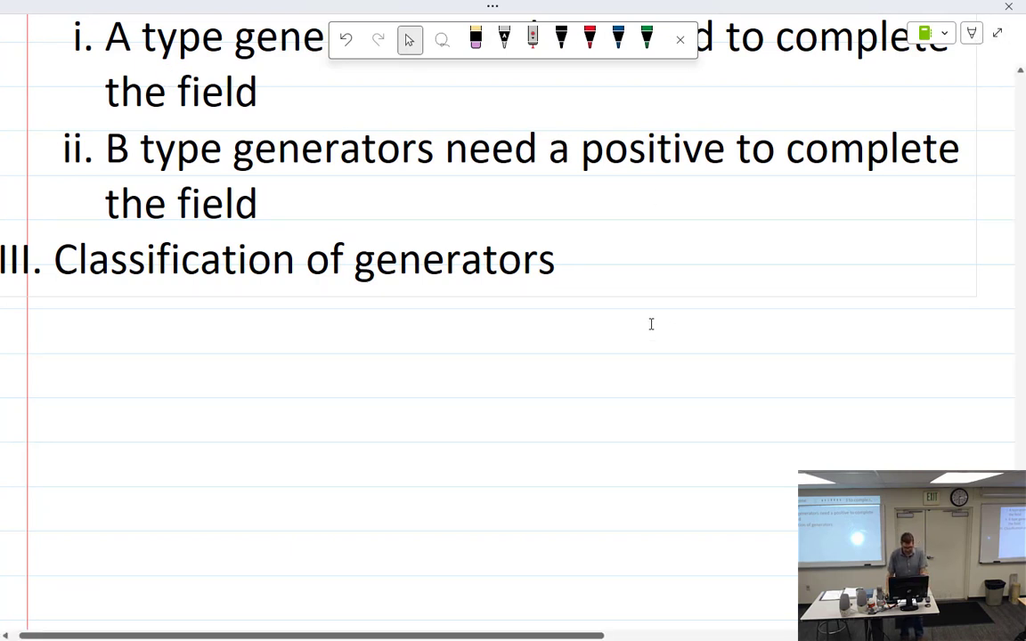
{"action": "key", "text": "Return"}
{"action": "key", "text": "Tab"}
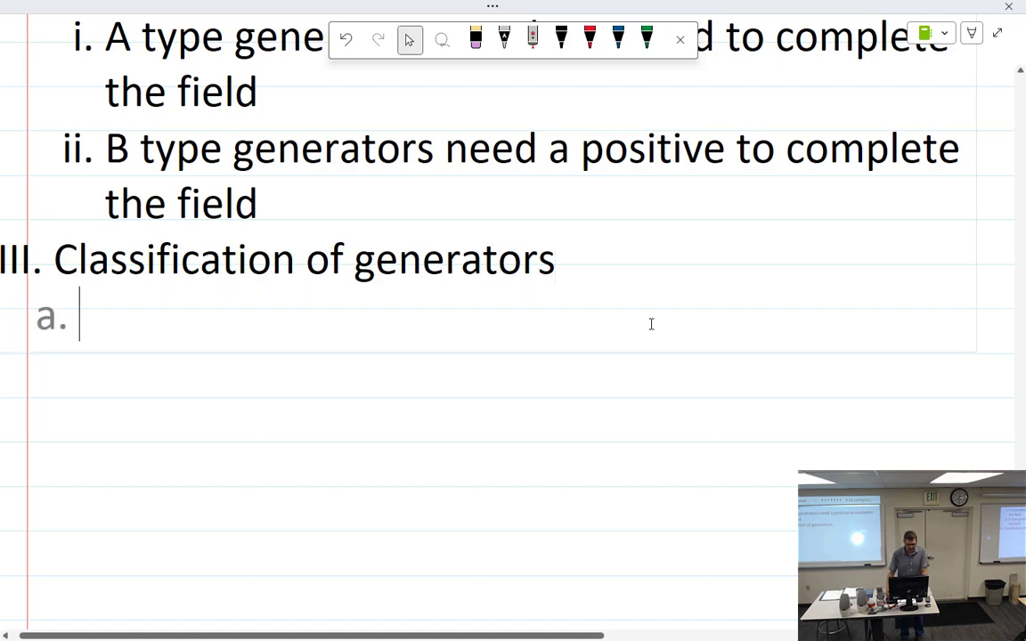
Step: Handwrite "There are 3 classifications of DC generators" as the text of sub-item a
{"action": "mouse_move", "coordinate": [117, 301]}
{"action": "left_mouse_down"}
{"action": "mouse_move", "coordinate": [109, 333]}
{"action": "mouse_move", "coordinate": [130, 301]}
{"action": "left_mouse_up"}
{"action": "left_click_drag", "start_coordinate": [134, 289], "coordinate": [144, 332]}
{"action": "mouse_move", "coordinate": [147, 322]}
{"action": "left_mouse_down"}
{"action": "mouse_move", "coordinate": [158, 315]}
{"action": "mouse_move", "coordinate": [150, 322]}
{"action": "left_mouse_up"}
{"action": "mouse_move", "coordinate": [154, 322]}
{"action": "left_mouse_down"}
{"action": "mouse_move", "coordinate": [164, 312]}
{"action": "mouse_move", "coordinate": [235, 326]}
{"action": "mouse_move", "coordinate": [273, 309]}
{"action": "mouse_move", "coordinate": [280, 323]}
{"action": "left_mouse_up"}
{"action": "mouse_move", "coordinate": [305, 297]}
{"action": "left_mouse_down"}
{"action": "mouse_move", "coordinate": [318, 298]}
{"action": "mouse_move", "coordinate": [306, 322]}
{"action": "left_mouse_up"}
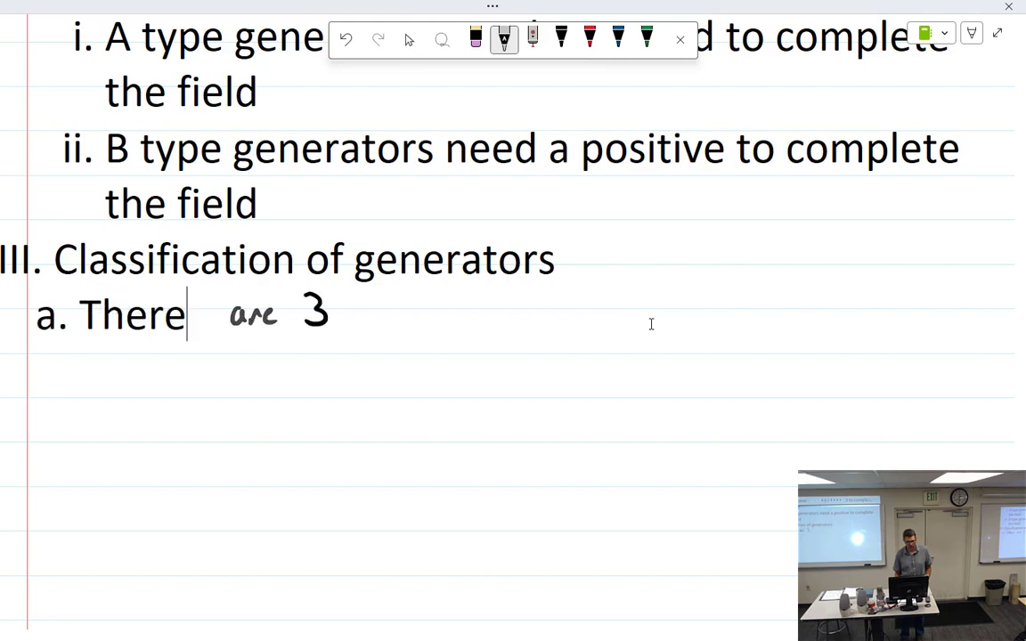
{"action": "mouse_move", "coordinate": [383, 308]}
{"action": "left_mouse_down"}
{"action": "mouse_move", "coordinate": [384, 323]}
{"action": "mouse_move", "coordinate": [396, 322]}
{"action": "left_mouse_up"}
{"action": "mouse_move", "coordinate": [409, 308]}
{"action": "left_mouse_down"}
{"action": "mouse_move", "coordinate": [413, 319]}
{"action": "mouse_move", "coordinate": [440, 322]}
{"action": "mouse_move", "coordinate": [617, 316]}
{"action": "left_mouse_up"}
{"action": "mouse_move", "coordinate": [674, 278]}
{"action": "left_mouse_down"}
{"action": "mouse_move", "coordinate": [680, 313]}
{"action": "mouse_move", "coordinate": [852, 312]}
{"action": "left_mouse_up"}
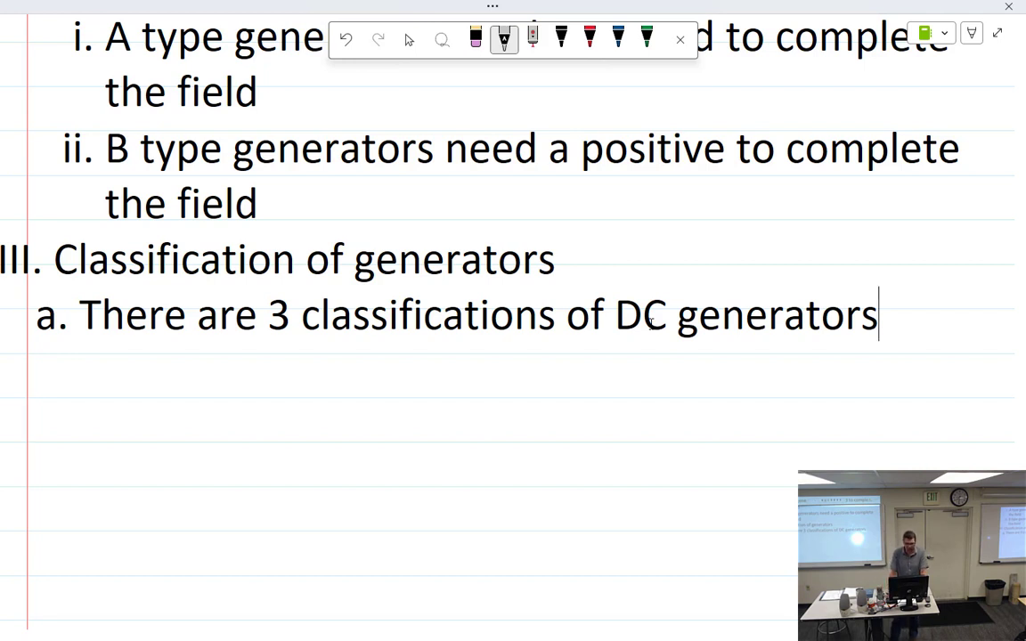
Step: Add nested item i below sub-item a and handwrite "Shunt wound" in it
{"action": "key", "text": "Return"}
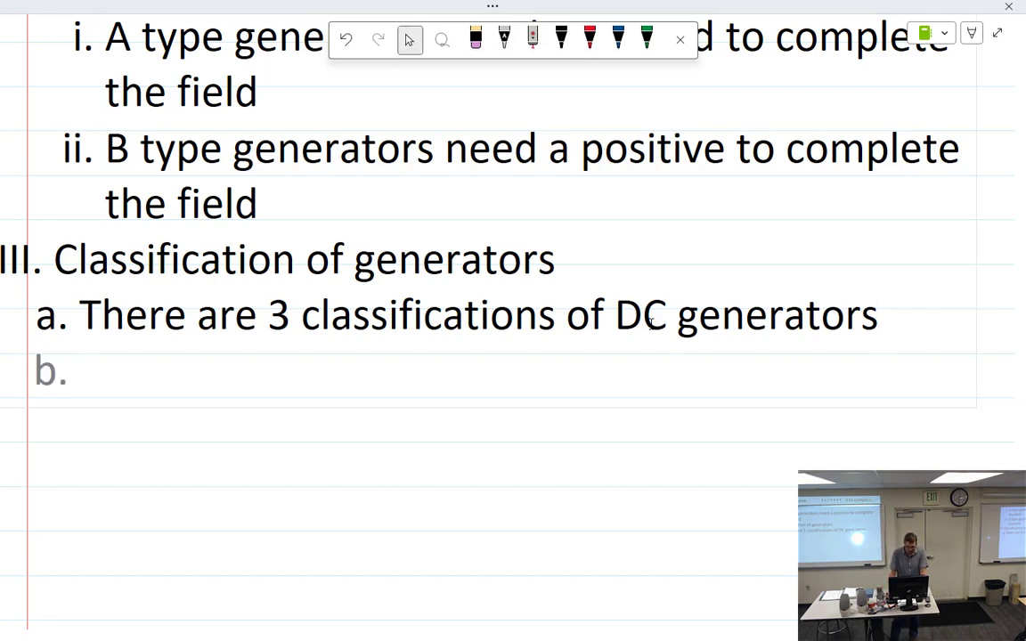
{"action": "key", "text": "Tab"}
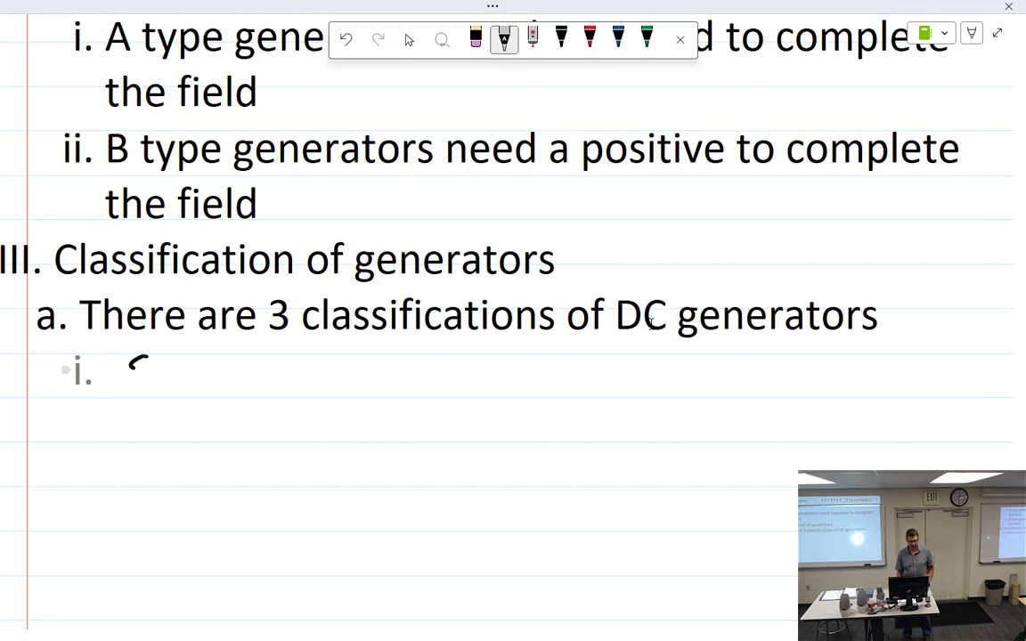
{"action": "left_click_drag", "start_coordinate": [131, 368], "coordinate": [130, 388]}
{"action": "mouse_move", "coordinate": [161, 354]}
{"action": "left_mouse_down"}
{"action": "mouse_move", "coordinate": [161, 389]}
{"action": "mouse_move", "coordinate": [211, 389]}
{"action": "left_mouse_up"}
{"action": "left_click_drag", "start_coordinate": [223, 361], "coordinate": [222, 389]}
{"action": "mouse_move", "coordinate": [214, 372]}
{"action": "left_mouse_down"}
{"action": "mouse_move", "coordinate": [289, 390]}
{"action": "mouse_move", "coordinate": [296, 374]}
{"action": "left_mouse_up"}
{"action": "mouse_move", "coordinate": [308, 375]}
{"action": "left_mouse_down"}
{"action": "mouse_move", "coordinate": [360, 385]}
{"action": "mouse_move", "coordinate": [377, 357]}
{"action": "left_mouse_up"}
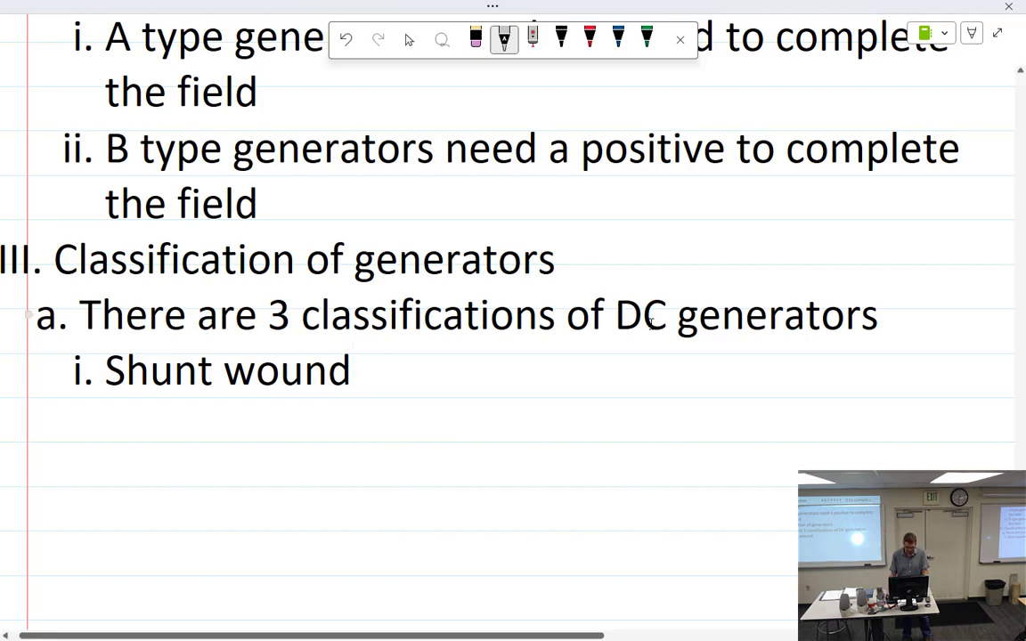
Step: Add nested point 1) under "Shunt wound" and begin it with the handwritten words "field coils"
{"action": "key", "text": "Return"}
{"action": "key", "text": "Tab"}
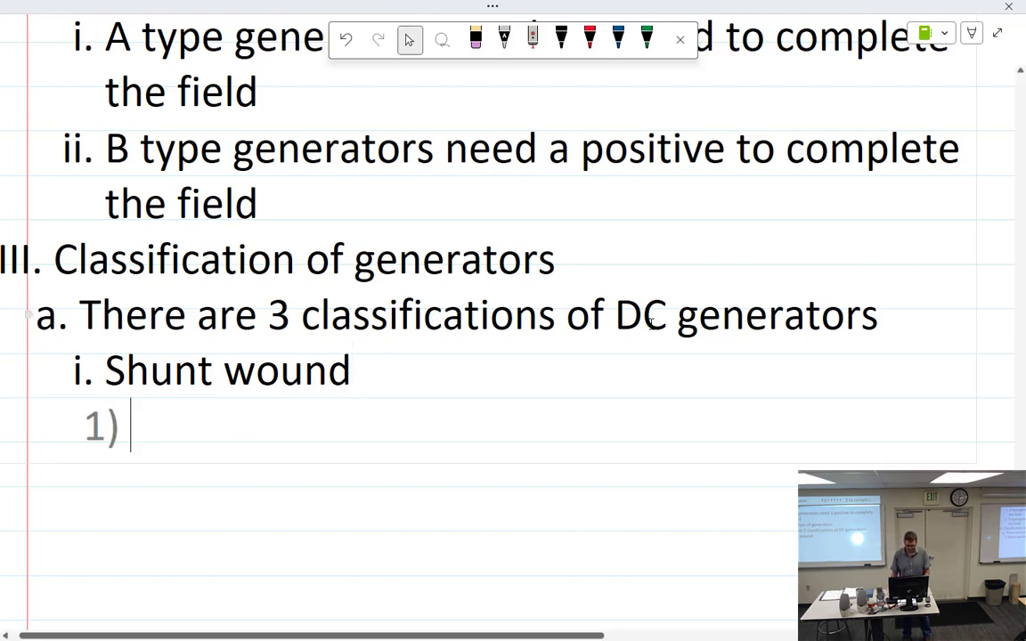
{"action": "left_click_drag", "start_coordinate": [177, 404], "coordinate": [163, 452]}
{"action": "mouse_move", "coordinate": [161, 434]}
{"action": "left_mouse_down"}
{"action": "mouse_move", "coordinate": [180, 425]}
{"action": "mouse_move", "coordinate": [185, 440]}
{"action": "left_mouse_up"}
{"action": "left_click_drag", "start_coordinate": [195, 434], "coordinate": [213, 439]}
{"action": "left_click_drag", "start_coordinate": [227, 406], "coordinate": [227, 440]}
{"action": "mouse_move", "coordinate": [294, 420]}
{"action": "left_mouse_down"}
{"action": "mouse_move", "coordinate": [285, 434]}
{"action": "mouse_move", "coordinate": [307, 423]}
{"action": "mouse_move", "coordinate": [322, 435]}
{"action": "left_mouse_up"}
{"action": "mouse_move", "coordinate": [331, 407]}
{"action": "left_mouse_down"}
{"action": "mouse_move", "coordinate": [334, 438]}
{"action": "mouse_move", "coordinate": [287, 437]}
{"action": "left_mouse_up"}
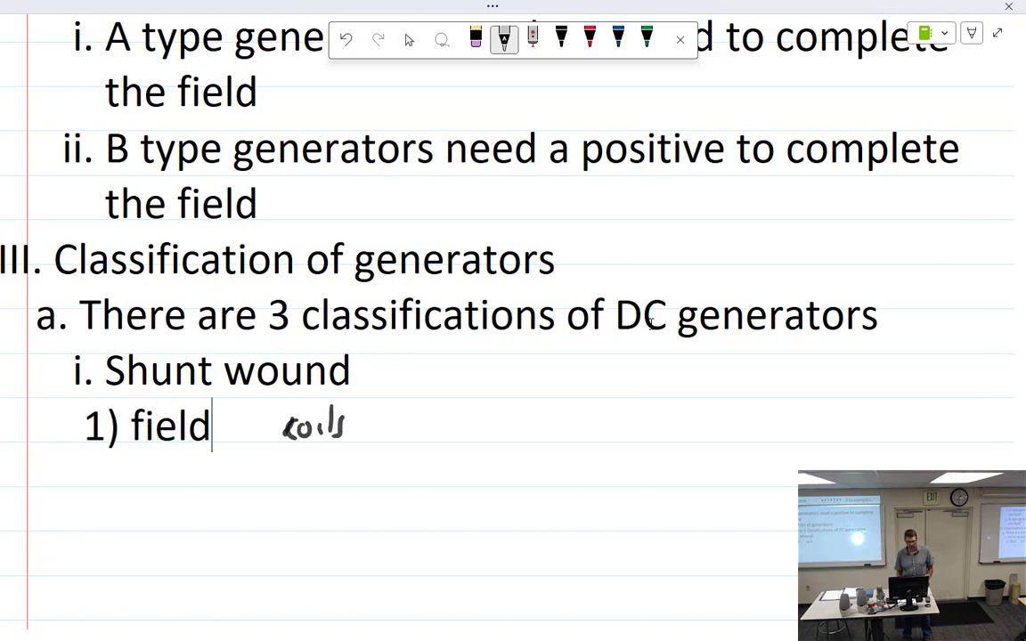
Step: Continue point 1) after "Field coils" by handwriting "are connected in parallel with the"
{"action": "left_click_drag", "start_coordinate": [393, 423], "coordinate": [399, 437]}
{"action": "left_click_drag", "start_coordinate": [404, 424], "coordinate": [437, 435]}
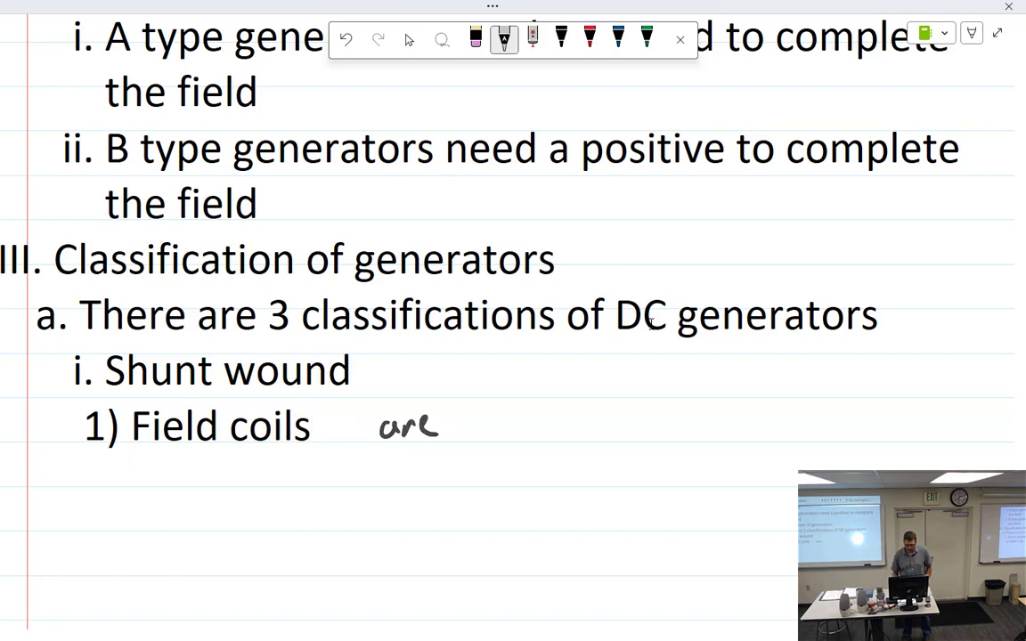
{"action": "mouse_move", "coordinate": [439, 420]}
{"action": "left_mouse_down"}
{"action": "mouse_move", "coordinate": [486, 436]}
{"action": "mouse_move", "coordinate": [522, 429]}
{"action": "mouse_move", "coordinate": [542, 410]}
{"action": "mouse_move", "coordinate": [557, 434]}
{"action": "mouse_move", "coordinate": [572, 410]}
{"action": "mouse_move", "coordinate": [670, 452]}
{"action": "mouse_move", "coordinate": [700, 429]}
{"action": "mouse_move", "coordinate": [772, 437]}
{"action": "left_mouse_up"}
{"action": "left_click_drag", "start_coordinate": [774, 435], "coordinate": [782, 409]}
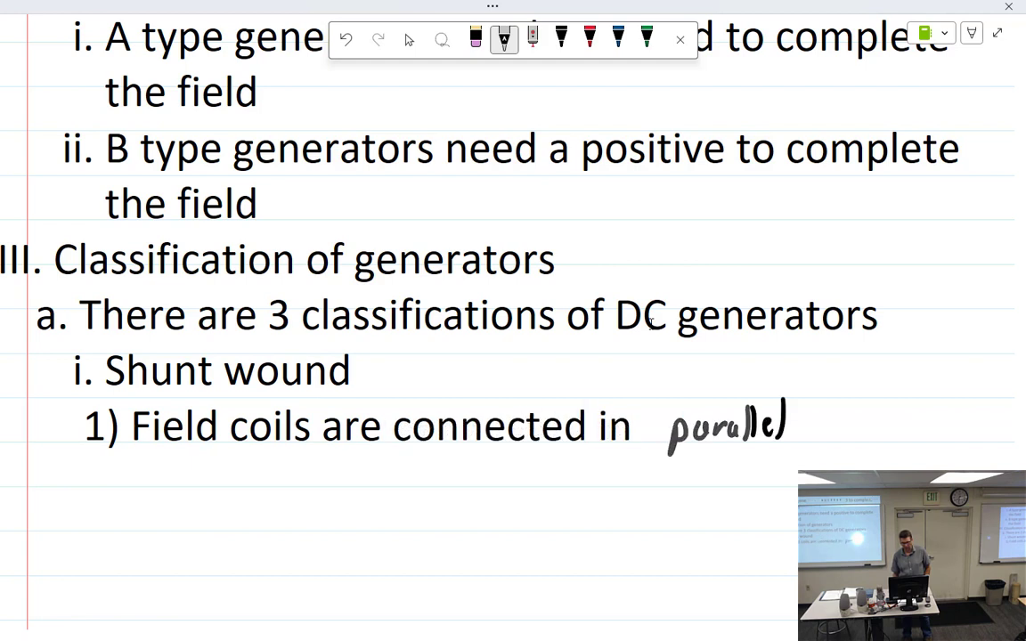
{"action": "scroll", "coordinate": [651, 324], "scroll_direction": "down", "scroll_amount": 2}
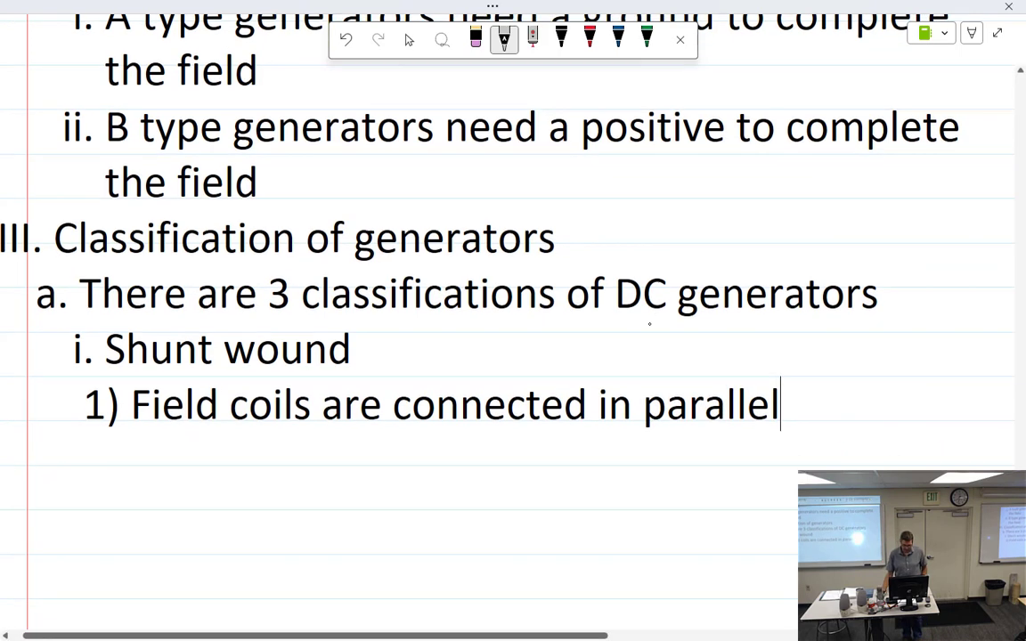
{"action": "mouse_move", "coordinate": [823, 349]}
{"action": "left_mouse_down"}
{"action": "mouse_move", "coordinate": [831, 364]}
{"action": "mouse_move", "coordinate": [843, 351]}
{"action": "left_mouse_up"}
{"action": "mouse_move", "coordinate": [848, 347]}
{"action": "left_mouse_down"}
{"action": "mouse_move", "coordinate": [851, 363]}
{"action": "mouse_move", "coordinate": [891, 362]}
{"action": "left_mouse_up"}
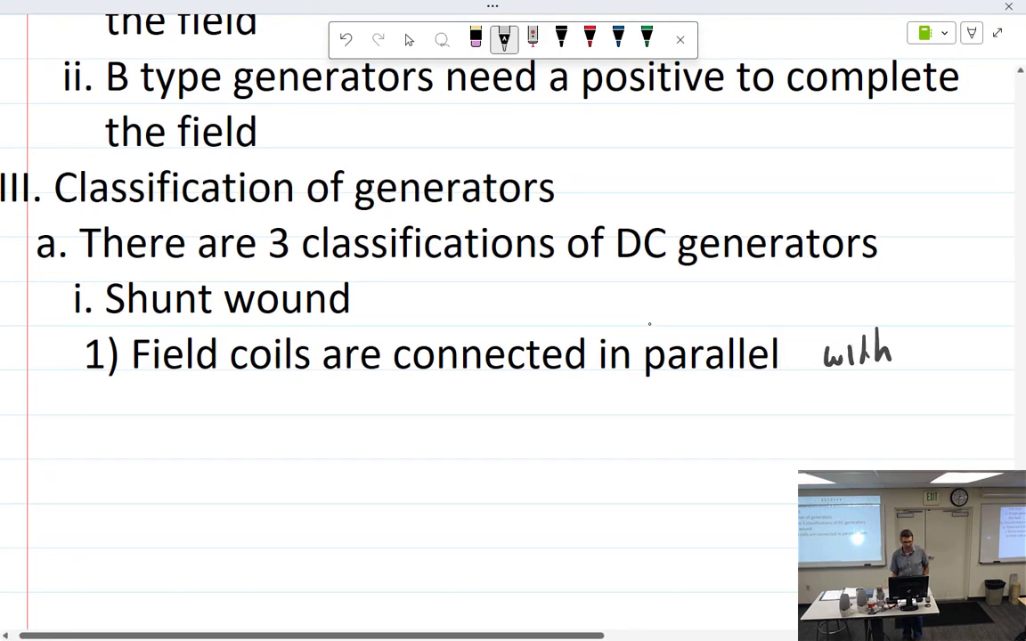
{"action": "left_click_drag", "start_coordinate": [151, 383], "coordinate": [152, 417]}
{"action": "left_click_drag", "start_coordinate": [143, 402], "coordinate": [192, 411]}
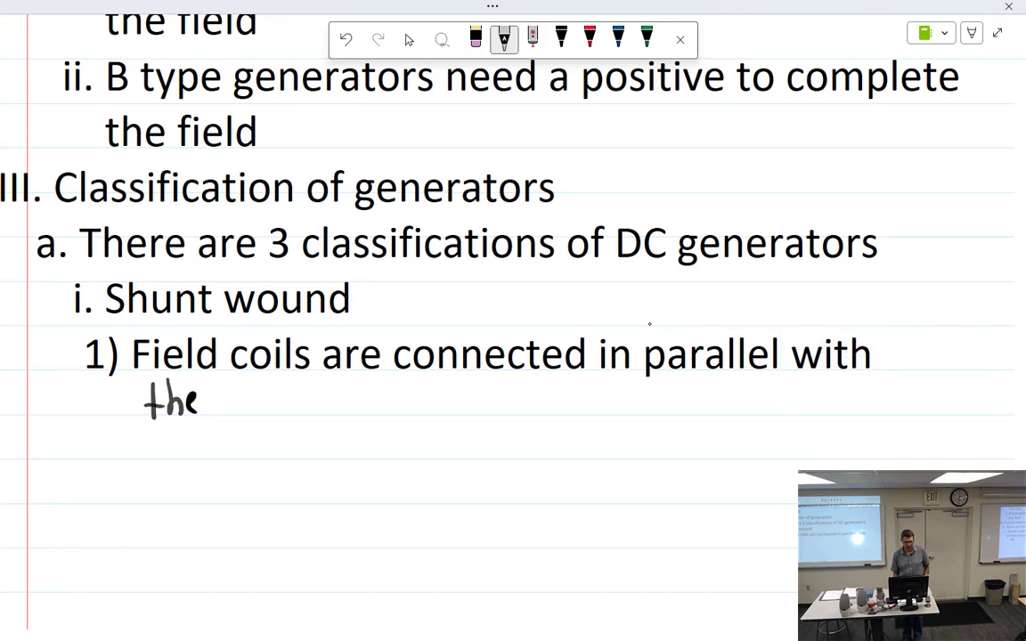
Step: Finish point 1) by handwriting "armature and parallel to the load"
{"action": "mouse_move", "coordinate": [253, 397]}
{"action": "left_mouse_down"}
{"action": "mouse_move", "coordinate": [254, 412]}
{"action": "mouse_move", "coordinate": [270, 399]}
{"action": "mouse_move", "coordinate": [323, 412]}
{"action": "left_mouse_up"}
{"action": "mouse_move", "coordinate": [330, 399]}
{"action": "left_mouse_down"}
{"action": "mouse_move", "coordinate": [344, 411]}
{"action": "mouse_move", "coordinate": [362, 401]}
{"action": "mouse_move", "coordinate": [388, 408]}
{"action": "mouse_move", "coordinate": [360, 415]}
{"action": "mouse_move", "coordinate": [381, 415]}
{"action": "left_mouse_up"}
{"action": "mouse_move", "coordinate": [429, 399]}
{"action": "left_mouse_down"}
{"action": "mouse_move", "coordinate": [432, 428]}
{"action": "mouse_move", "coordinate": [465, 406]}
{"action": "mouse_move", "coordinate": [503, 410]}
{"action": "mouse_move", "coordinate": [528, 381]}
{"action": "mouse_move", "coordinate": [583, 412]}
{"action": "left_mouse_up"}
{"action": "left_click", "coordinate": [449, 401]}
{"action": "left_click_drag", "start_coordinate": [575, 401], "coordinate": [598, 396]}
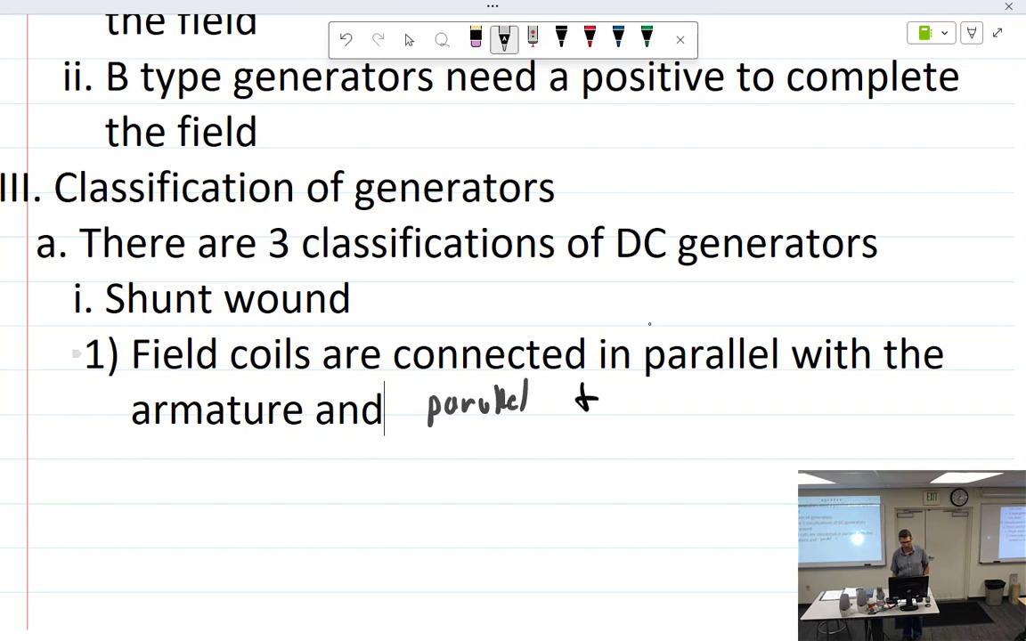
{"action": "left_click_drag", "start_coordinate": [659, 383], "coordinate": [657, 411]}
{"action": "mouse_move", "coordinate": [674, 382]}
{"action": "left_mouse_down"}
{"action": "mouse_move", "coordinate": [680, 409]}
{"action": "mouse_move", "coordinate": [672, 395]}
{"action": "left_mouse_up"}
{"action": "left_click_drag", "start_coordinate": [685, 404], "coordinate": [721, 411]}
{"action": "left_click_drag", "start_coordinate": [734, 399], "coordinate": [775, 411]}
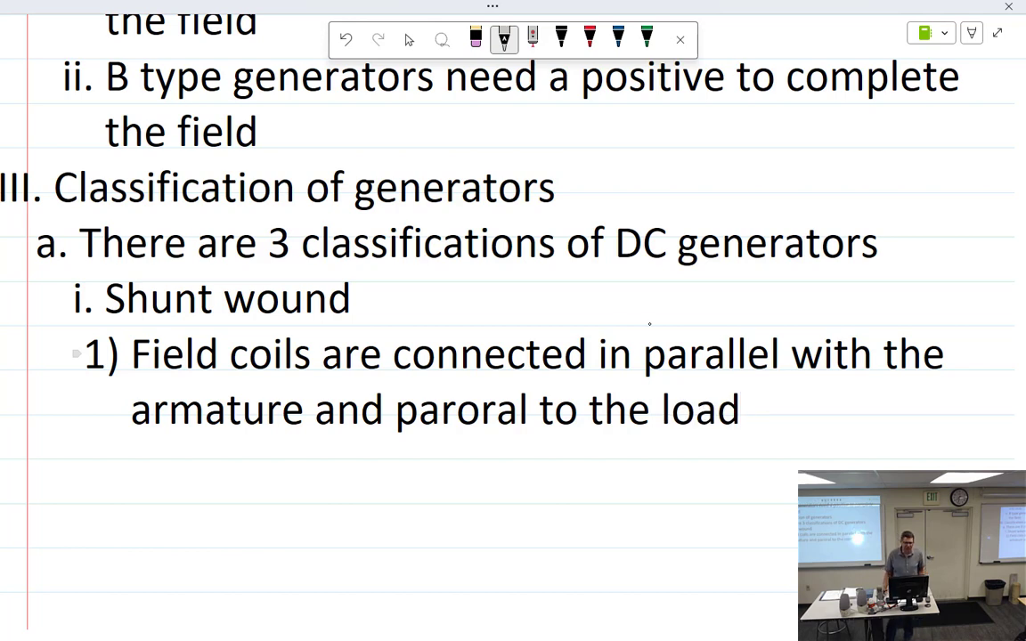
Step: In blank space below the B-type diagram, draw a black armature circle with two brushes and wire them into a rectangular loop
{"action": "left_click", "coordinate": [408, 39]}
{"action": "scroll", "coordinate": [441, 411], "scroll_direction": "right", "scroll_amount": 10}
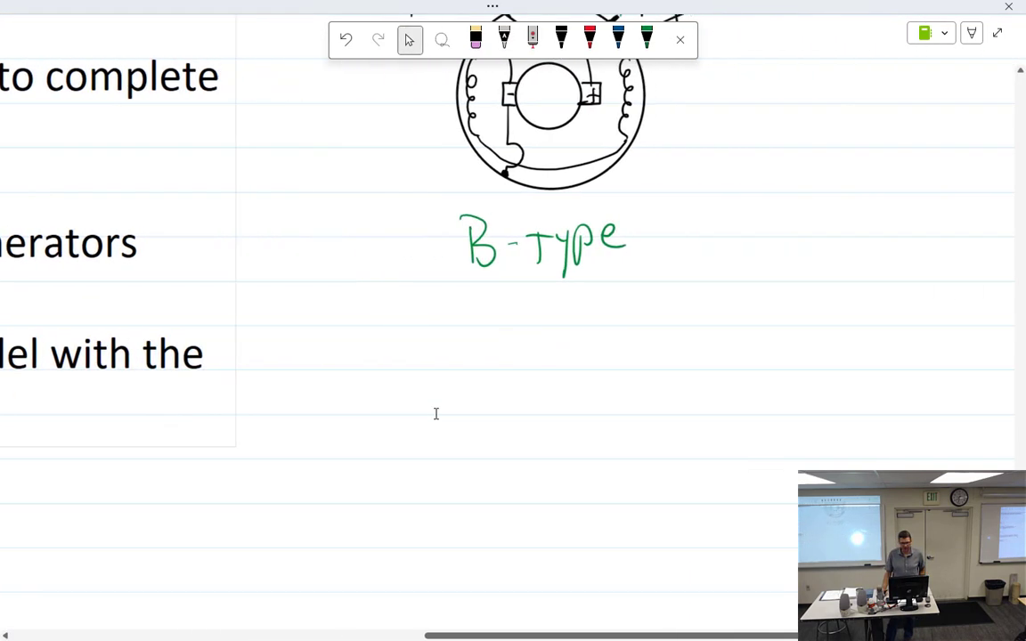
{"action": "scroll", "coordinate": [435, 413], "scroll_direction": "right", "scroll_amount": 2}
{"action": "scroll", "coordinate": [436, 413], "scroll_direction": "down", "scroll_amount": 5}
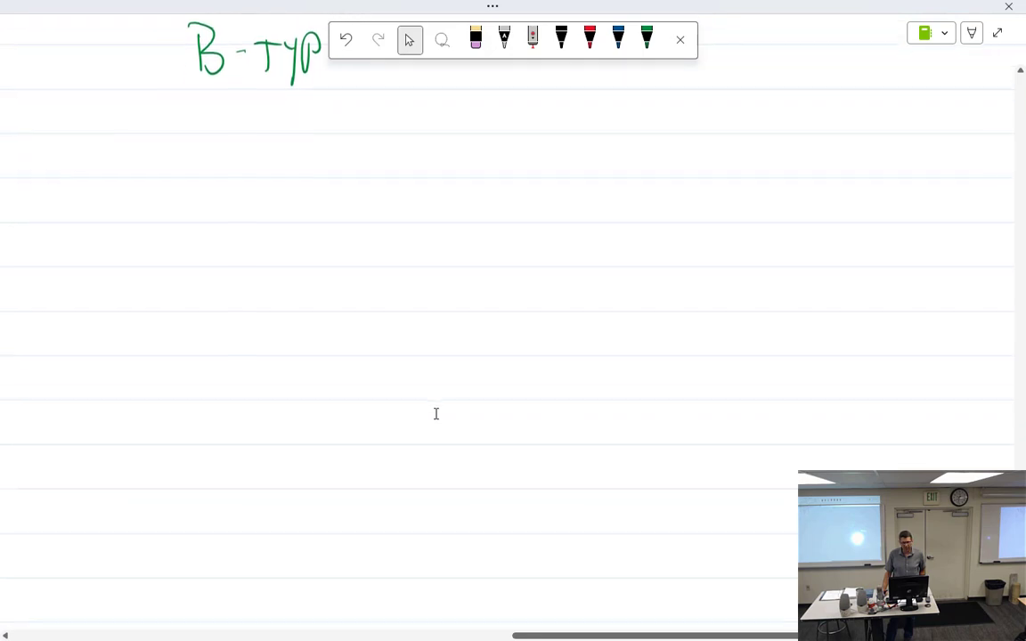
{"action": "left_click", "coordinate": [504, 39]}
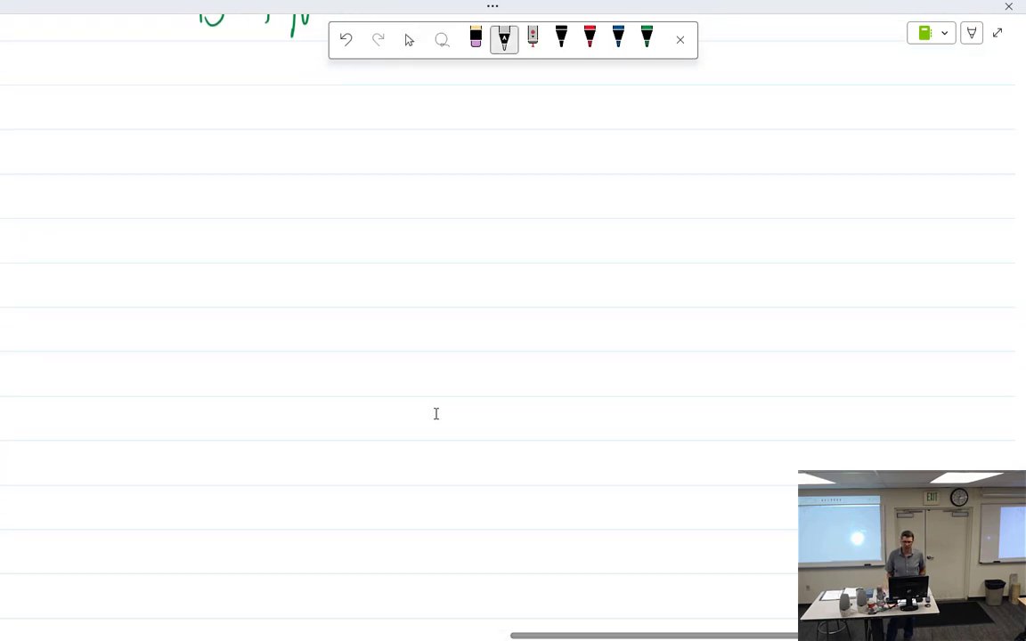
{"action": "left_click", "coordinate": [561, 40]}
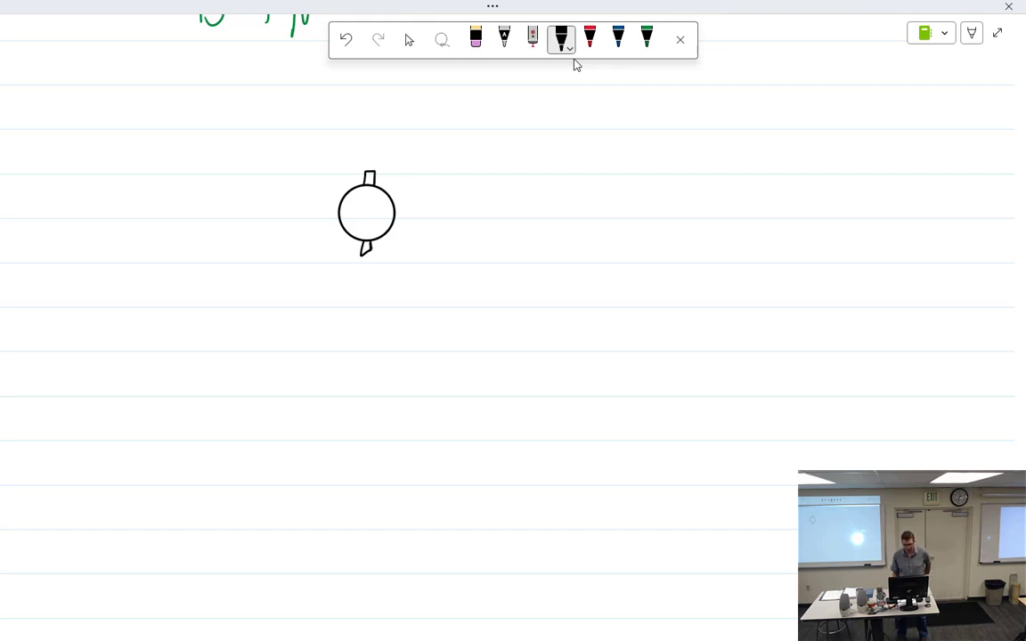
{"action": "mouse_move", "coordinate": [358, 104]}
{"action": "left_mouse_down"}
{"action": "mouse_move", "coordinate": [258, 105]}
{"action": "mouse_move", "coordinate": [216, 136]}
{"action": "left_mouse_up"}
{"action": "mouse_move", "coordinate": [217, 208]}
{"action": "left_mouse_down"}
{"action": "mouse_move", "coordinate": [213, 339]}
{"action": "mouse_move", "coordinate": [305, 361]}
{"action": "left_mouse_up"}
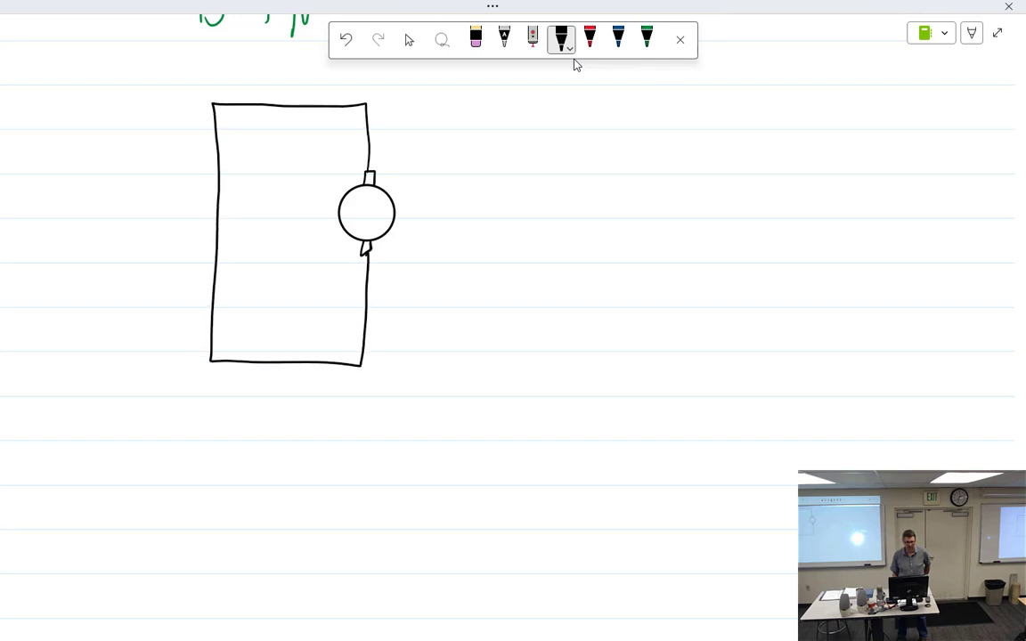
Step: Draw a load box across the loop wire opposite the armature, with an arrow pointing at it labelled "LOAD"
{"action": "mouse_move", "coordinate": [200, 181]}
{"action": "left_mouse_down"}
{"action": "mouse_move", "coordinate": [222, 266]}
{"action": "mouse_move", "coordinate": [236, 183]}
{"action": "left_mouse_up"}
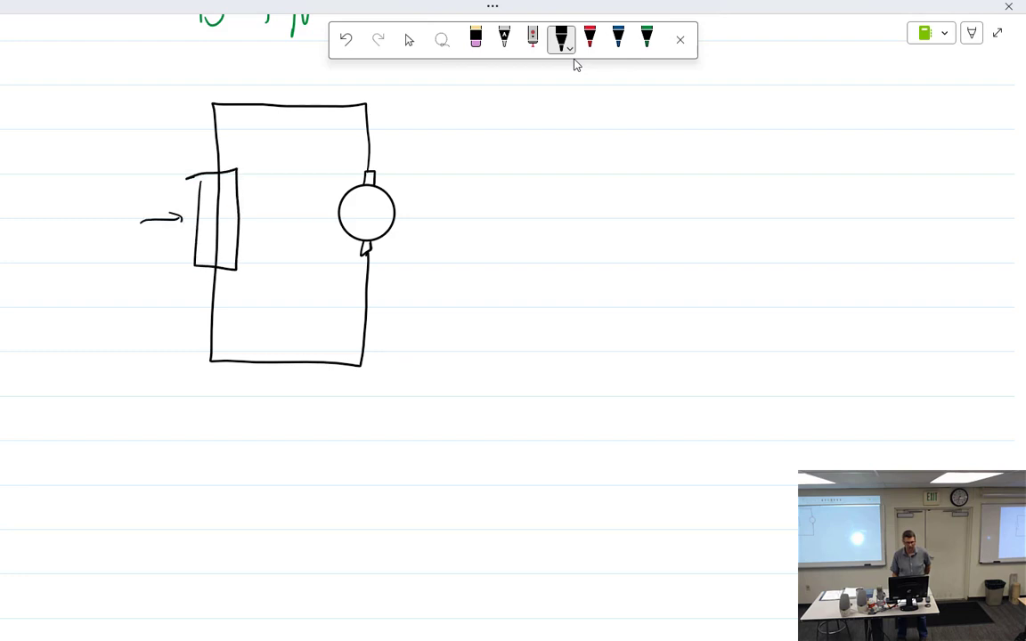
{"action": "left_click_drag", "start_coordinate": [122, 196], "coordinate": [120, 197]}
{"action": "left_click_drag", "start_coordinate": [138, 191], "coordinate": [128, 208]}
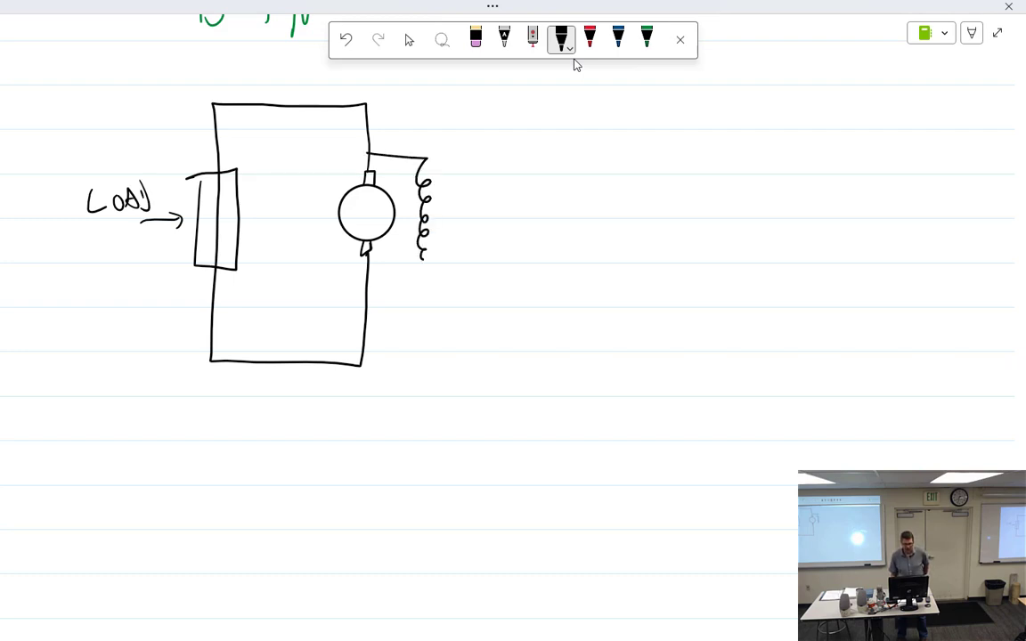
Step: Draw a field coil wired in parallel with the armature and label it "Field"
{"action": "left_click_drag", "start_coordinate": [455, 202], "coordinate": [456, 221]}
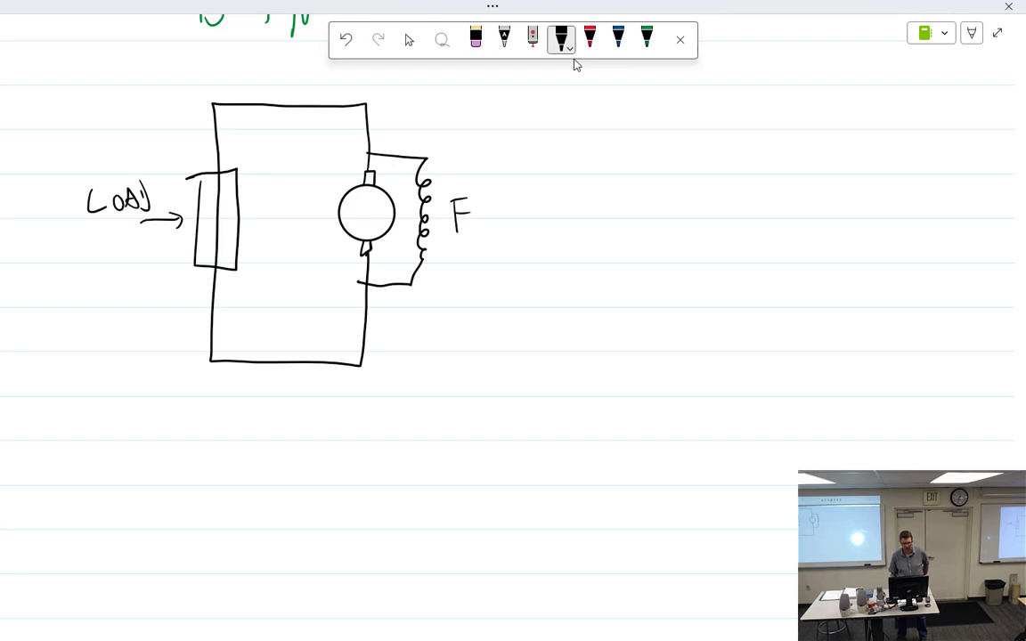
{"action": "left_click_drag", "start_coordinate": [503, 190], "coordinate": [500, 224]}
{"action": "left_click_drag", "start_coordinate": [520, 207], "coordinate": [526, 212]}
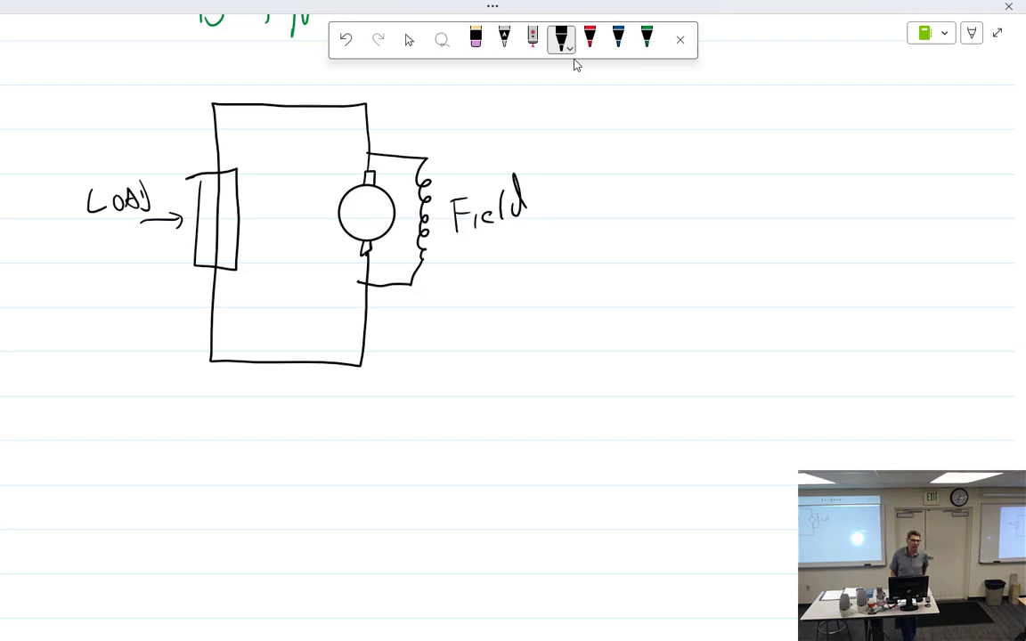
Step: Add item ii after the shunt wound point in the outline and handwrite "Series wound" in it
{"action": "left_click", "coordinate": [409, 40]}
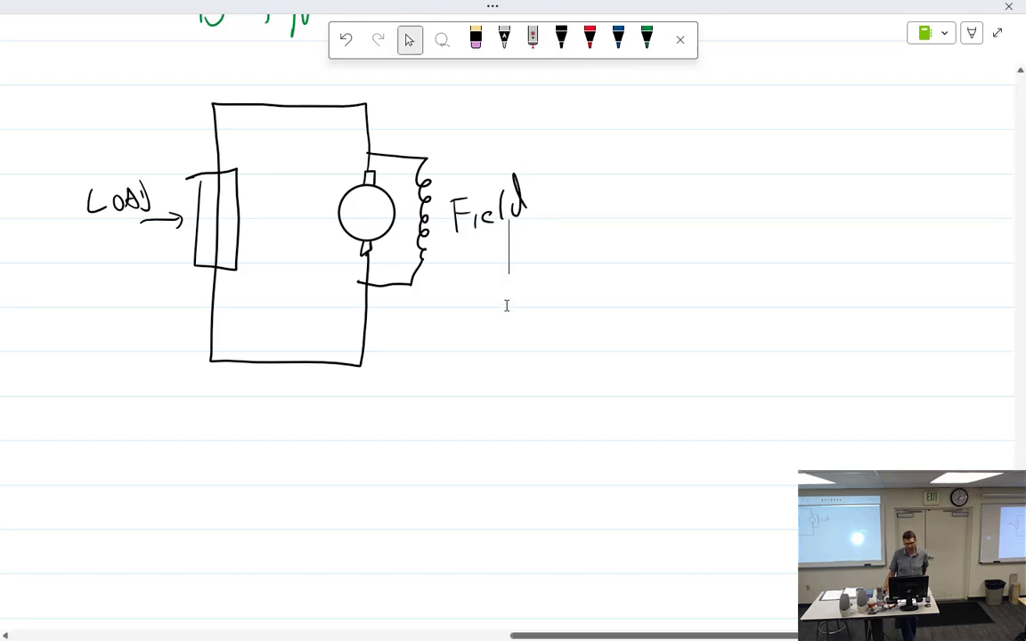
{"action": "scroll", "coordinate": [508, 303], "scroll_direction": "left", "scroll_amount": 8}
{"action": "scroll", "coordinate": [513, 303], "scroll_direction": "left", "scroll_amount": 4}
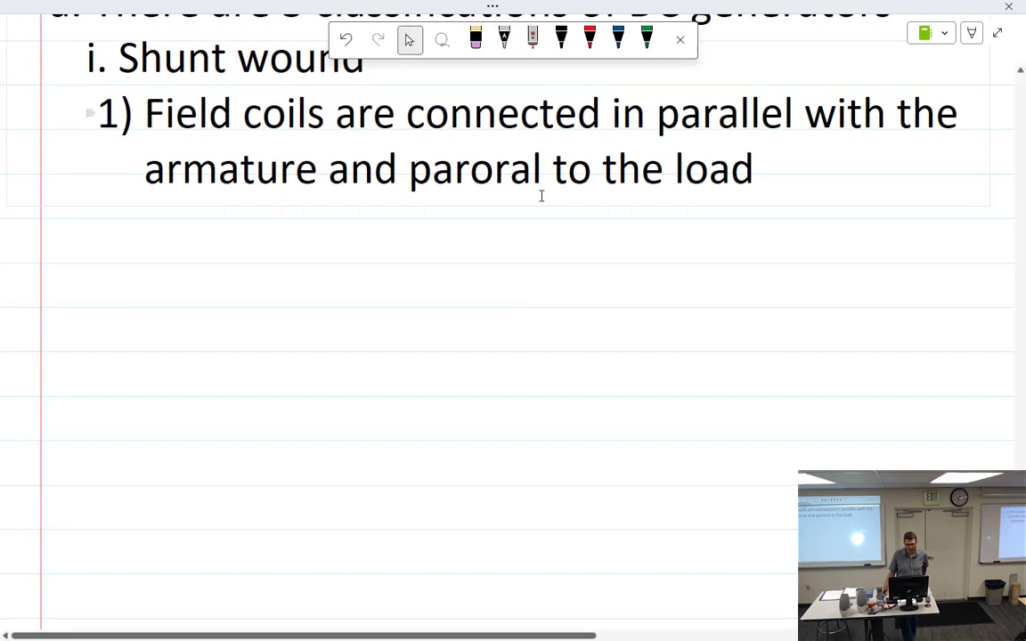
{"action": "left_click", "coordinate": [778, 169]}
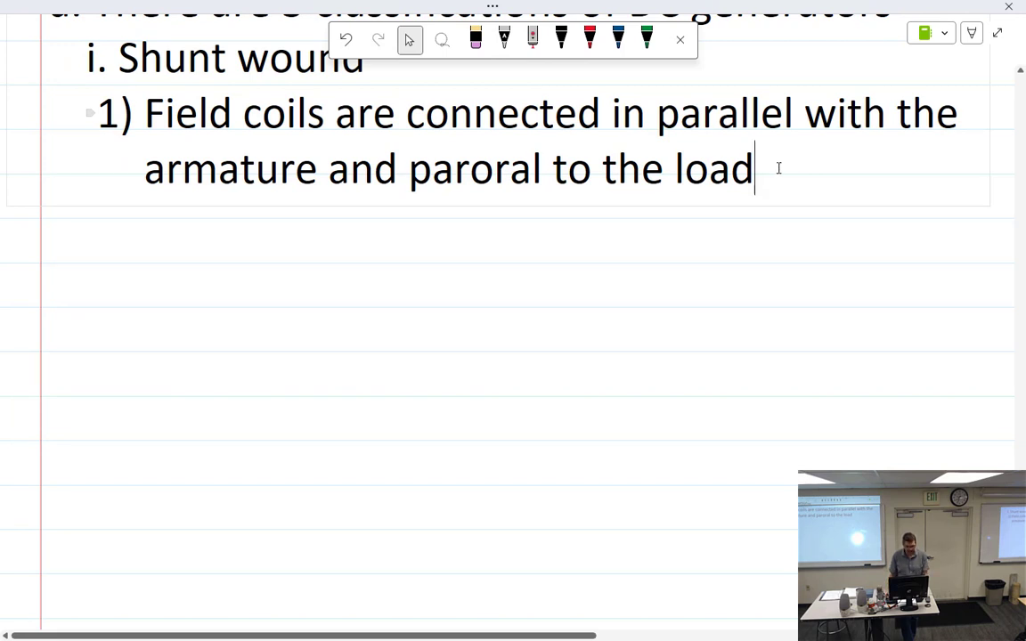
{"action": "key", "text": "Return"}
{"action": "key", "text": "shift+Tab"}
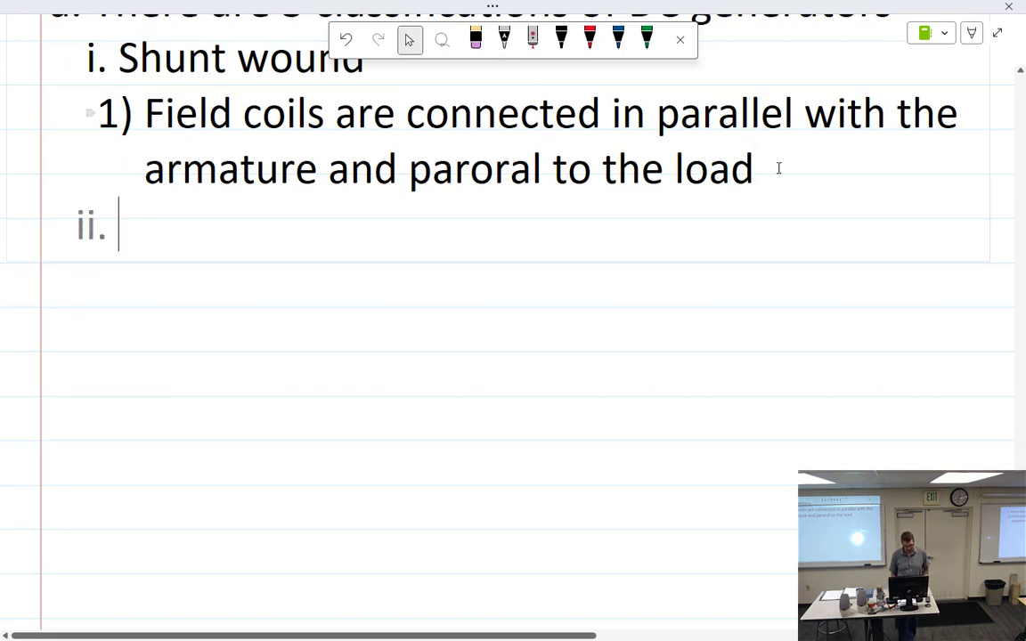
{"action": "key", "text": "alt+d"}
{"action": "left_click_drag", "start_coordinate": [152, 209], "coordinate": [131, 239]}
{"action": "mouse_move", "coordinate": [163, 232]}
{"action": "left_mouse_down"}
{"action": "mouse_move", "coordinate": [171, 227]}
{"action": "mouse_move", "coordinate": [175, 238]}
{"action": "left_mouse_up"}
{"action": "left_click_drag", "start_coordinate": [179, 225], "coordinate": [198, 242]}
{"action": "mouse_move", "coordinate": [212, 234]}
{"action": "left_mouse_down"}
{"action": "mouse_move", "coordinate": [282, 242]}
{"action": "mouse_move", "coordinate": [365, 234]}
{"action": "mouse_move", "coordinate": [390, 210]}
{"action": "left_mouse_up"}
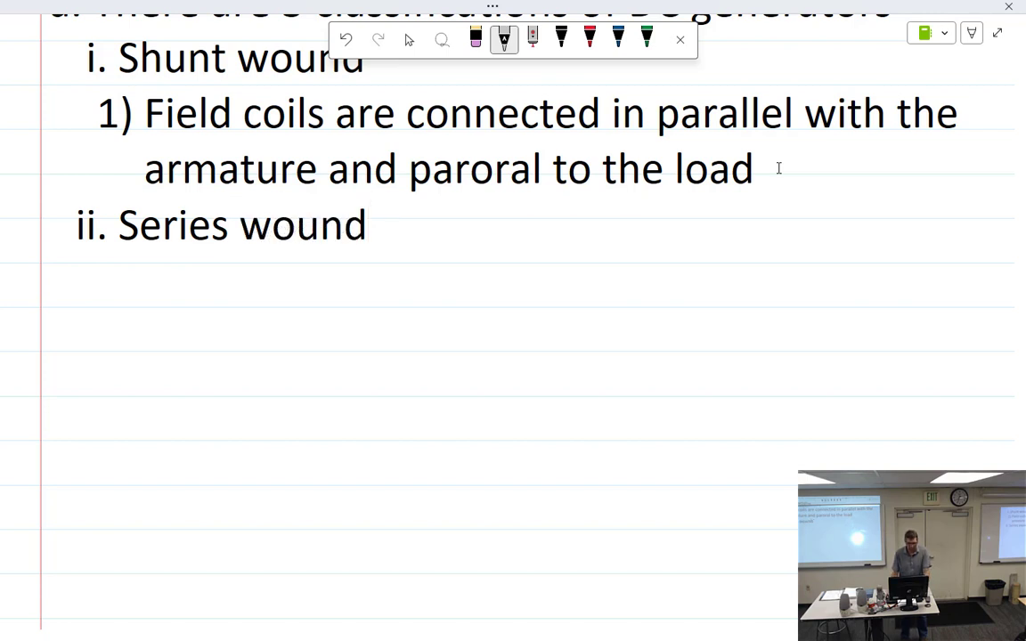
Step: Add nested point 1) under "Series wound" and begin it with the handwritten words "Field coils are in series with"
{"action": "key", "text": "Return"}
{"action": "key", "text": "Tab"}
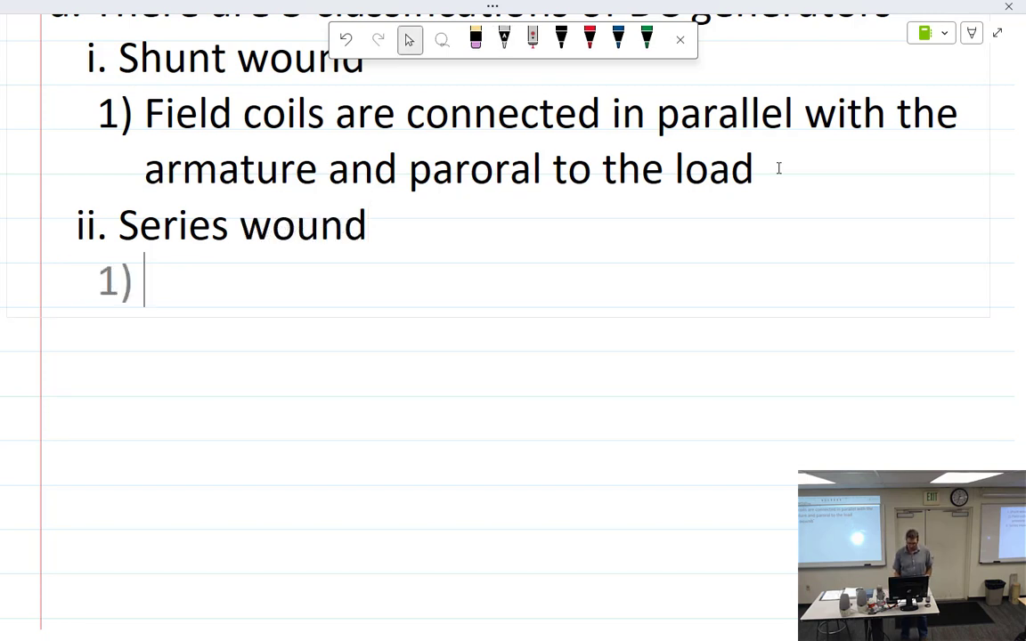
{"action": "mouse_move", "coordinate": [185, 257]}
{"action": "left_mouse_down"}
{"action": "mouse_move", "coordinate": [175, 299]}
{"action": "mouse_move", "coordinate": [214, 284]}
{"action": "mouse_move", "coordinate": [288, 298]}
{"action": "mouse_move", "coordinate": [304, 285]}
{"action": "left_mouse_up"}
{"action": "mouse_move", "coordinate": [311, 280]}
{"action": "left_mouse_down"}
{"action": "mouse_move", "coordinate": [313, 297]}
{"action": "mouse_move", "coordinate": [325, 298]}
{"action": "left_mouse_up"}
{"action": "mouse_move", "coordinate": [339, 277]}
{"action": "left_mouse_down"}
{"action": "mouse_move", "coordinate": [329, 298]}
{"action": "mouse_move", "coordinate": [373, 299]}
{"action": "mouse_move", "coordinate": [389, 283]}
{"action": "left_mouse_up"}
{"action": "left_click_drag", "start_coordinate": [392, 288], "coordinate": [533, 305]}
{"action": "left_click", "coordinate": [447, 279]}
{"action": "left_click_drag", "start_coordinate": [536, 287], "coordinate": [552, 305]}
{"action": "left_click_drag", "start_coordinate": [561, 295], "coordinate": [571, 303]}
{"action": "mouse_move", "coordinate": [581, 286]}
{"action": "left_mouse_down"}
{"action": "mouse_move", "coordinate": [573, 304]}
{"action": "mouse_move", "coordinate": [643, 285]}
{"action": "mouse_move", "coordinate": [653, 301]}
{"action": "left_mouse_up"}
{"action": "left_click_drag", "start_coordinate": [670, 270], "coordinate": [667, 299]}
{"action": "left_click_drag", "start_coordinate": [661, 286], "coordinate": [693, 294]}
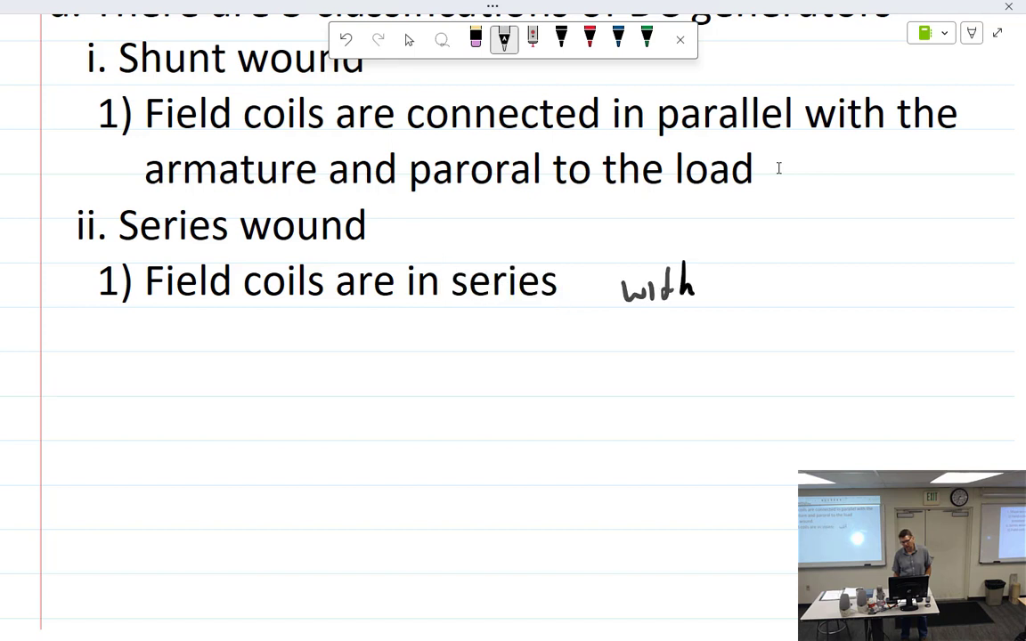
Step: Continue the series wound point by handwriting "the armature"
{"action": "left_click_drag", "start_coordinate": [742, 262], "coordinate": [740, 300]}
{"action": "mouse_move", "coordinate": [735, 278]}
{"action": "left_mouse_down"}
{"action": "mouse_move", "coordinate": [791, 294]}
{"action": "mouse_move", "coordinate": [768, 279]}
{"action": "mouse_move", "coordinate": [777, 297]}
{"action": "left_mouse_up"}
{"action": "mouse_move", "coordinate": [783, 293]}
{"action": "left_mouse_down"}
{"action": "mouse_move", "coordinate": [795, 280]}
{"action": "mouse_move", "coordinate": [818, 296]}
{"action": "mouse_move", "coordinate": [848, 294]}
{"action": "left_mouse_up"}
{"action": "mouse_move", "coordinate": [857, 278]}
{"action": "left_mouse_down"}
{"action": "mouse_move", "coordinate": [873, 294]}
{"action": "mouse_move", "coordinate": [885, 282]}
{"action": "left_mouse_up"}
{"action": "left_click_drag", "start_coordinate": [889, 288], "coordinate": [898, 290]}
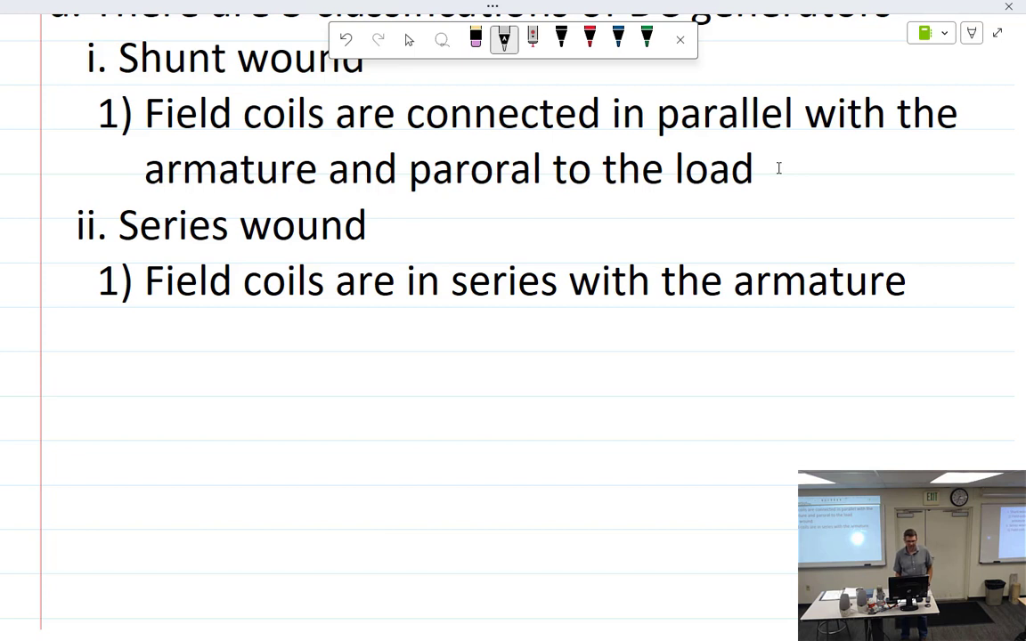
Step: Finish the series wound point by handwriting "and in series with the load"
{"action": "mouse_move", "coordinate": [158, 336]}
{"action": "left_mouse_down"}
{"action": "mouse_move", "coordinate": [159, 353]}
{"action": "mouse_move", "coordinate": [187, 351]}
{"action": "left_mouse_up"}
{"action": "mouse_move", "coordinate": [214, 338]}
{"action": "left_mouse_down"}
{"action": "mouse_move", "coordinate": [215, 351]}
{"action": "mouse_move", "coordinate": [238, 351]}
{"action": "left_mouse_up"}
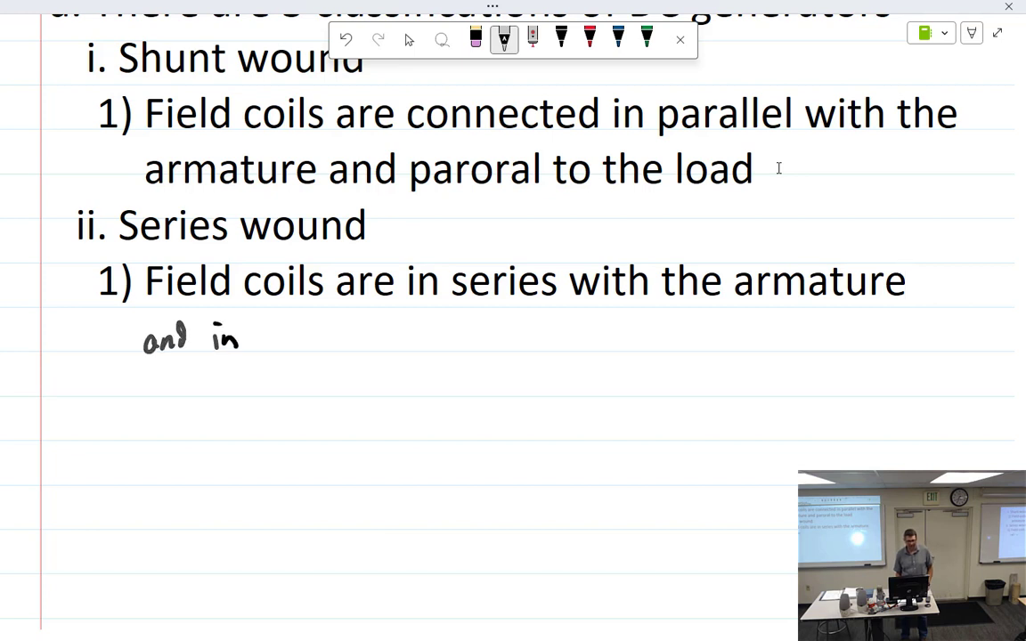
{"action": "mouse_move", "coordinate": [295, 331]}
{"action": "left_mouse_down"}
{"action": "mouse_move", "coordinate": [284, 351]}
{"action": "mouse_move", "coordinate": [312, 349]}
{"action": "left_mouse_up"}
{"action": "mouse_move", "coordinate": [316, 339]}
{"action": "left_mouse_down"}
{"action": "mouse_move", "coordinate": [366, 350]}
{"action": "mouse_move", "coordinate": [347, 320]}
{"action": "mouse_move", "coordinate": [364, 346]}
{"action": "mouse_move", "coordinate": [433, 338]}
{"action": "left_mouse_up"}
{"action": "left_click_drag", "start_coordinate": [439, 336], "coordinate": [445, 347]}
{"action": "mouse_move", "coordinate": [454, 323]}
{"action": "left_mouse_down"}
{"action": "mouse_move", "coordinate": [456, 348]}
{"action": "mouse_move", "coordinate": [475, 348]}
{"action": "left_mouse_up"}
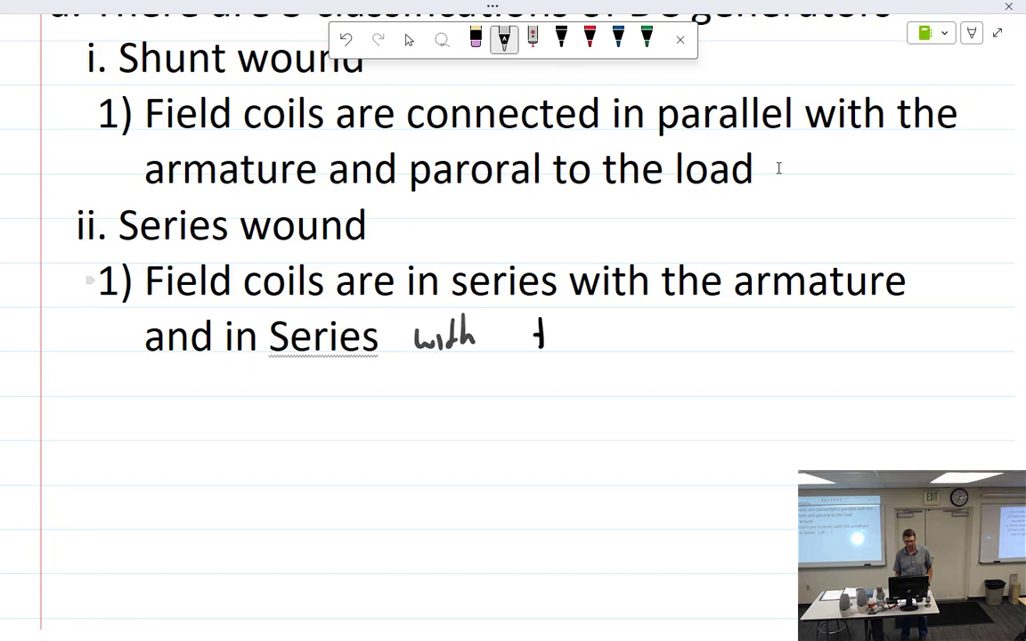
{"action": "left_click_drag", "start_coordinate": [532, 328], "coordinate": [546, 327]}
{"action": "mouse_move", "coordinate": [553, 317]}
{"action": "left_mouse_down"}
{"action": "mouse_move", "coordinate": [570, 346]}
{"action": "mouse_move", "coordinate": [584, 343]}
{"action": "left_mouse_up"}
{"action": "mouse_move", "coordinate": [616, 318]}
{"action": "left_mouse_down"}
{"action": "mouse_move", "coordinate": [614, 347]}
{"action": "mouse_move", "coordinate": [625, 338]}
{"action": "mouse_move", "coordinate": [682, 347]}
{"action": "left_mouse_up"}
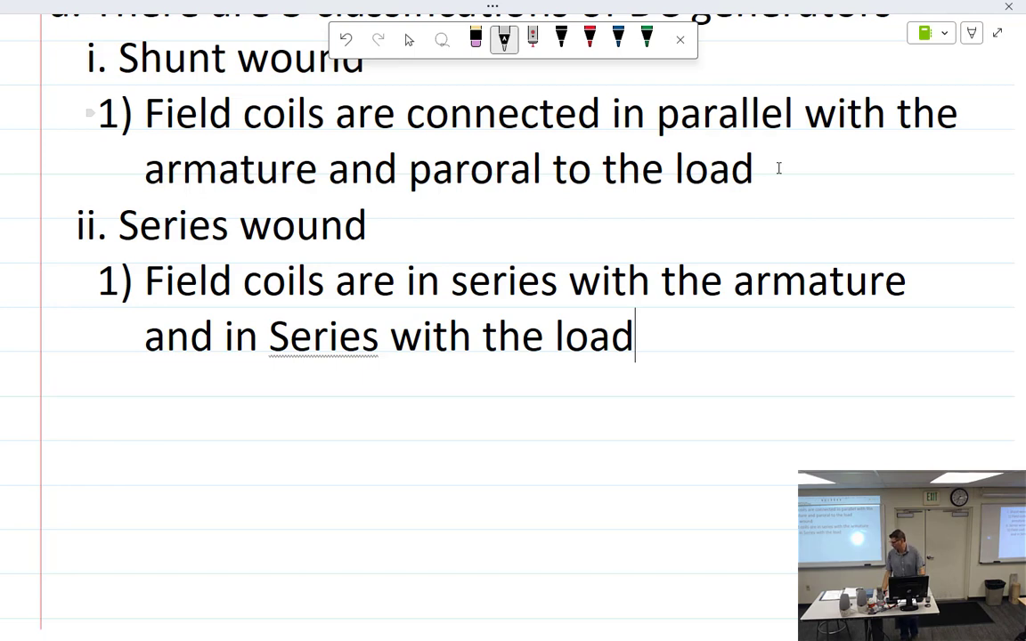
Step: Beside the shunt diagram, draw a black armature circle with two brushes and wire a field coil in series from its lower brush
{"action": "scroll", "coordinate": [778, 168], "scroll_direction": "right", "scroll_amount": 5}
{"action": "scroll", "coordinate": [513, 267], "scroll_direction": "right", "scroll_amount": 15}
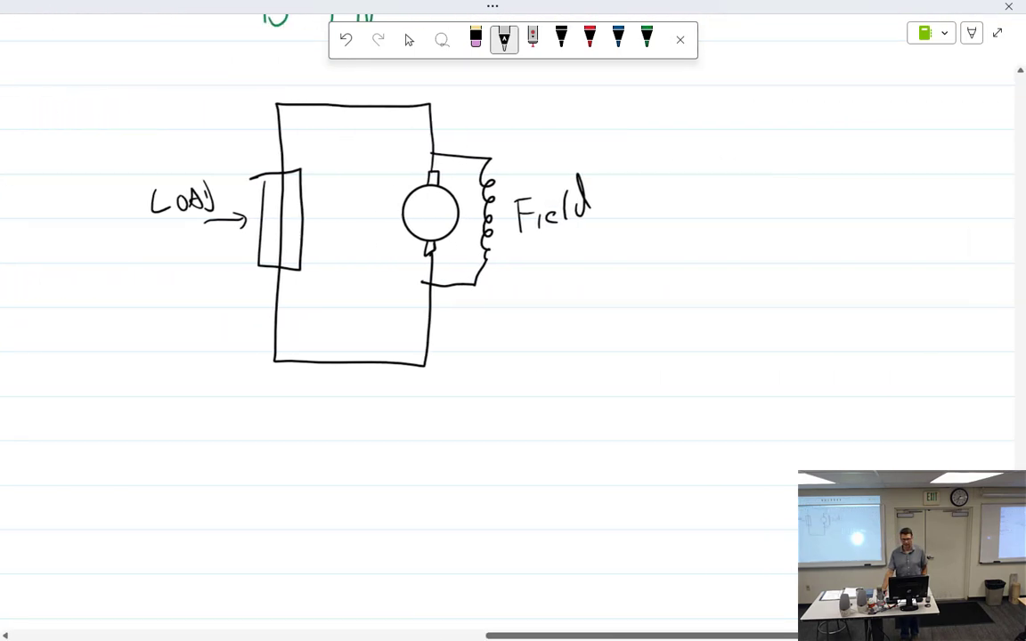
{"action": "scroll", "coordinate": [514, 267], "scroll_direction": "down", "scroll_amount": 3}
{"action": "scroll", "coordinate": [513, 268], "scroll_direction": "up", "scroll_amount": 2}
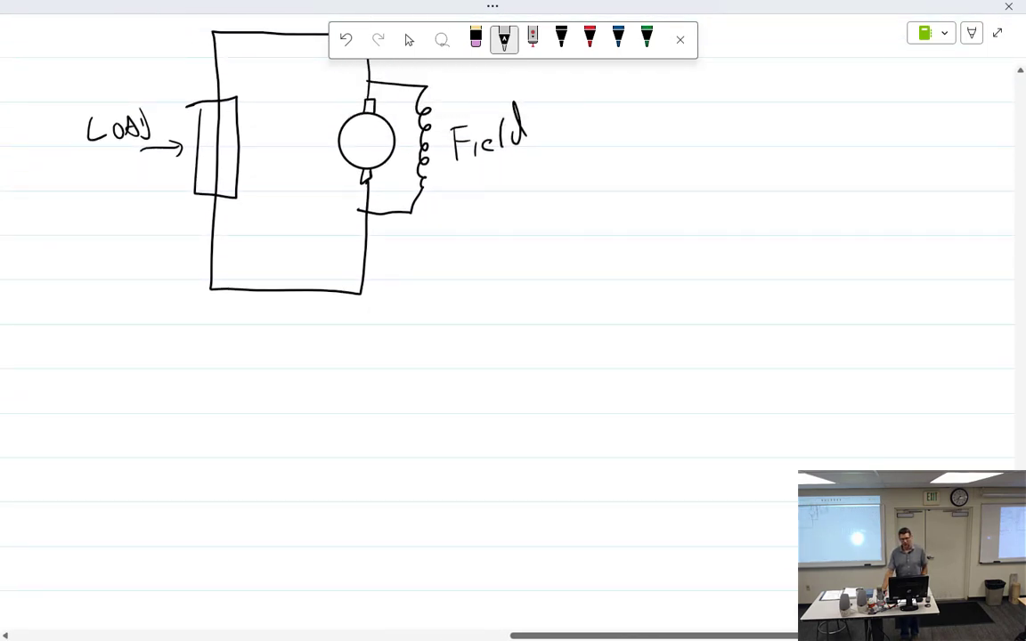
{"action": "scroll", "coordinate": [513, 267], "scroll_direction": "up", "scroll_amount": 3}
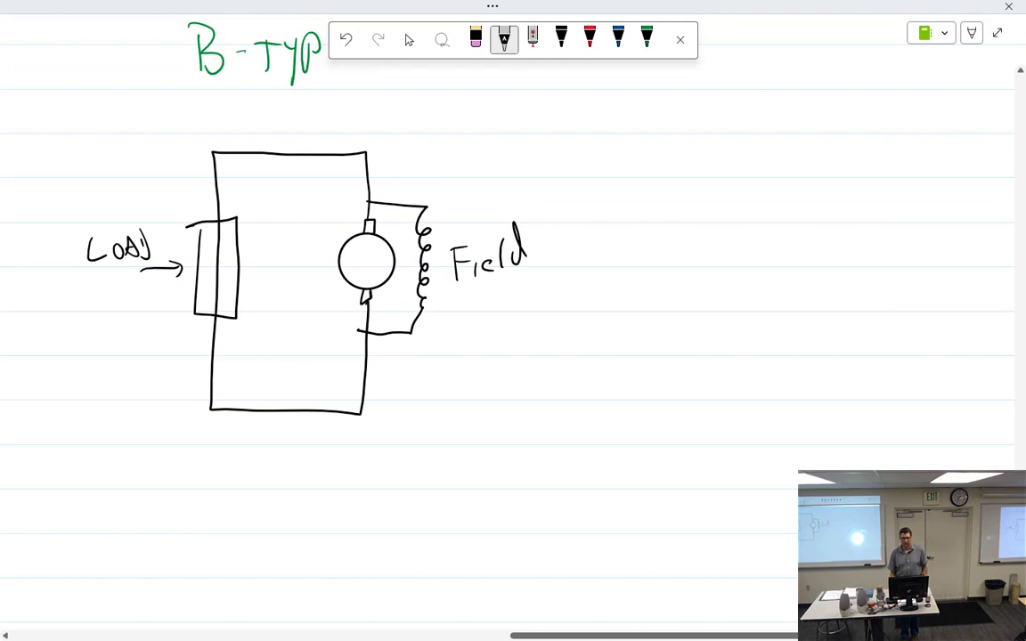
{"action": "left_click", "coordinate": [562, 41]}
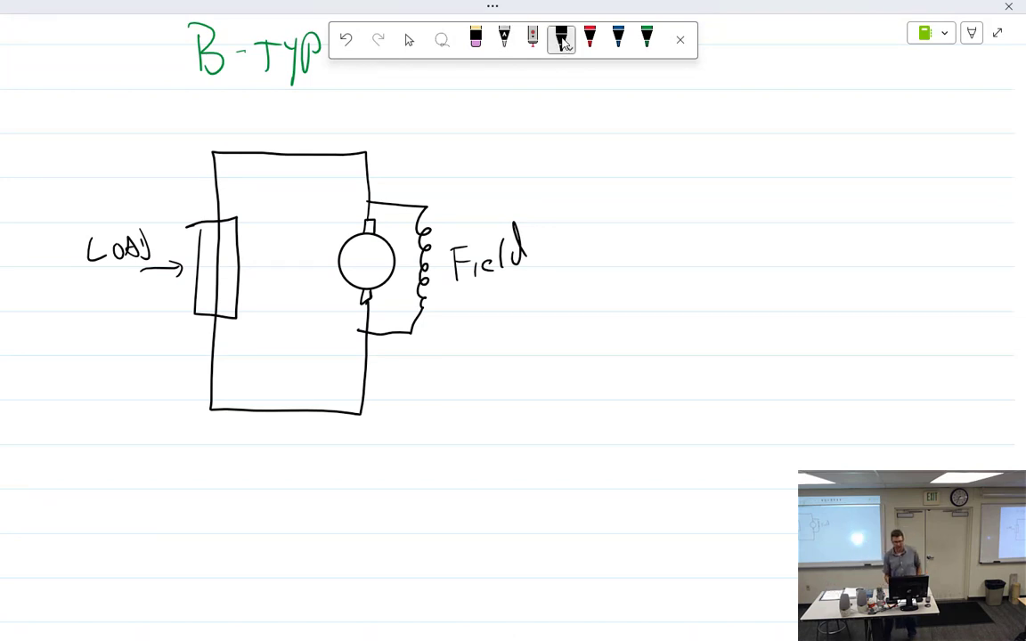
{"action": "mouse_move", "coordinate": [853, 224]}
{"action": "left_mouse_down"}
{"action": "mouse_move", "coordinate": [820, 284]}
{"action": "mouse_move", "coordinate": [871, 233]}
{"action": "left_mouse_up"}
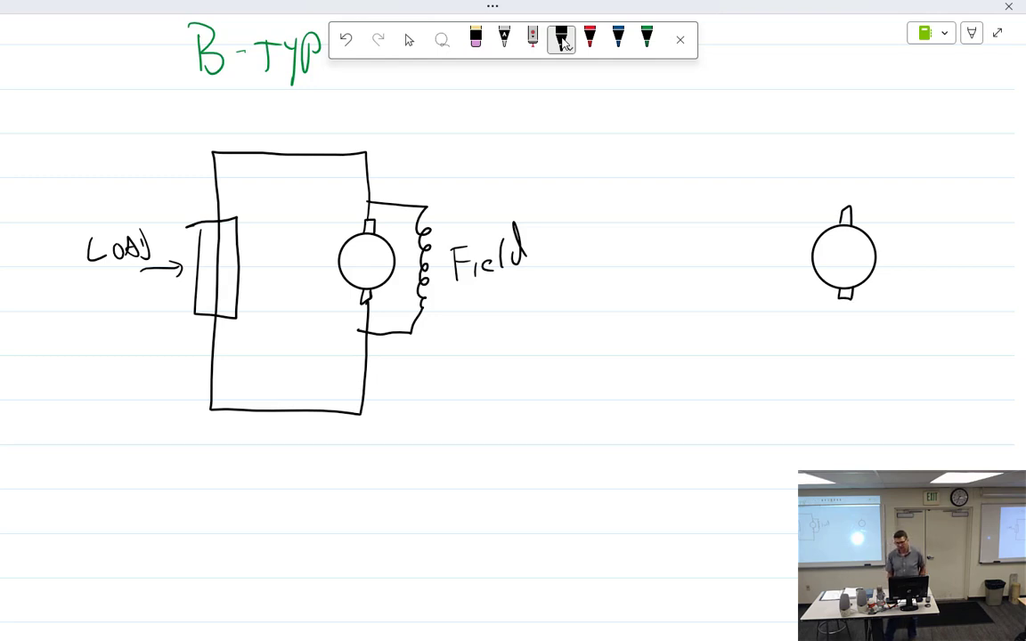
{"action": "left_click_drag", "start_coordinate": [848, 301], "coordinate": [847, 323]}
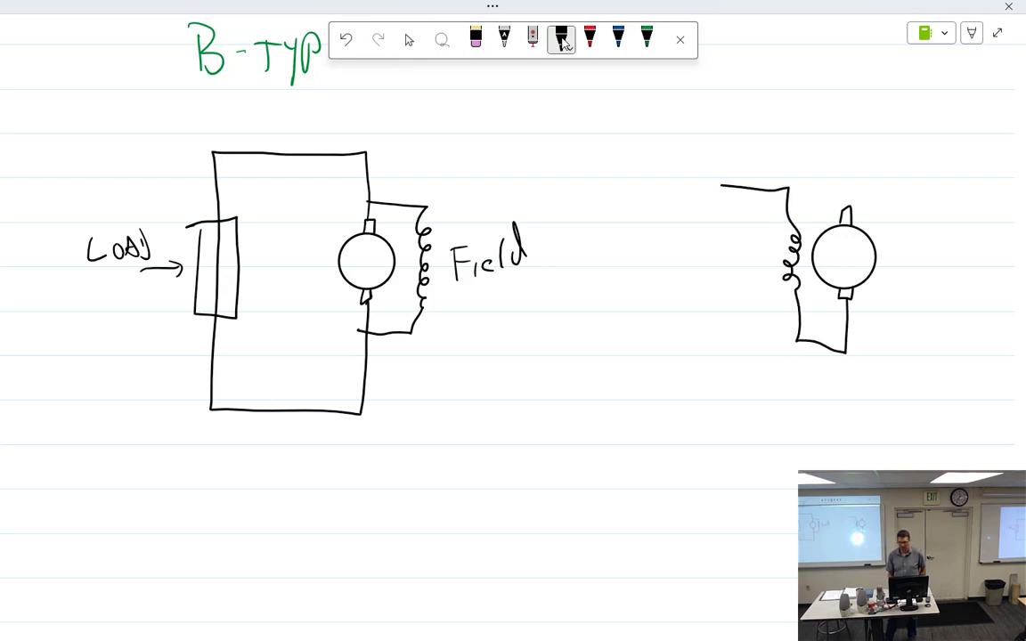
Step: Draw a box labelled "LOAD" below the series armature and wire it between the field coil and the armature's upper brush
{"action": "mouse_move", "coordinate": [720, 232]}
{"action": "left_mouse_down"}
{"action": "mouse_move", "coordinate": [706, 357]}
{"action": "mouse_move", "coordinate": [802, 389]}
{"action": "mouse_move", "coordinate": [895, 386]}
{"action": "mouse_move", "coordinate": [784, 356]}
{"action": "left_mouse_up"}
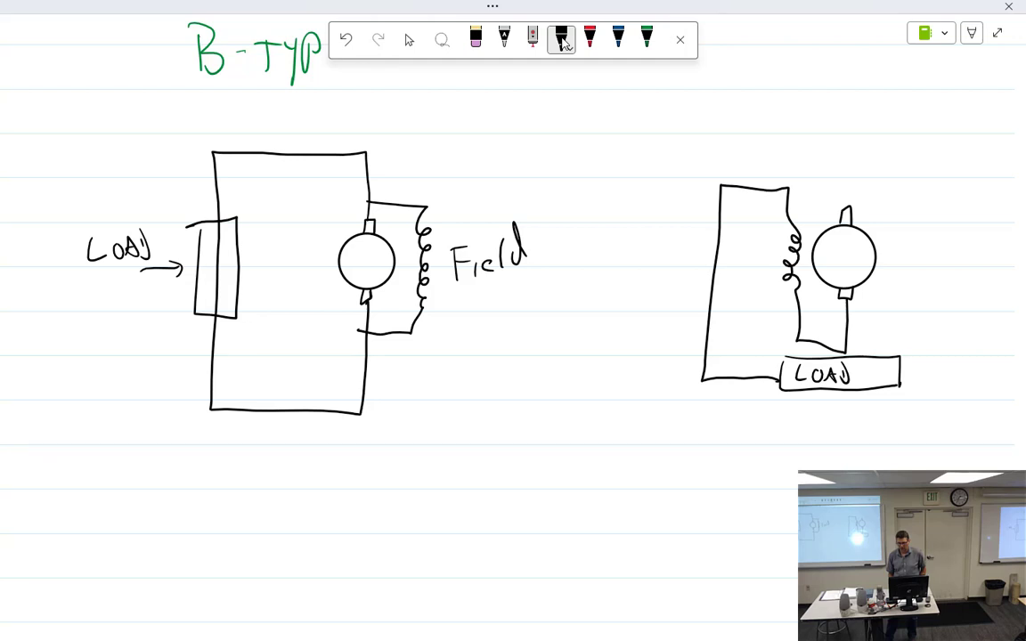
{"action": "mouse_move", "coordinate": [946, 369]}
{"action": "left_mouse_down"}
{"action": "mouse_move", "coordinate": [943, 223]}
{"action": "mouse_move", "coordinate": [871, 175]}
{"action": "left_mouse_up"}
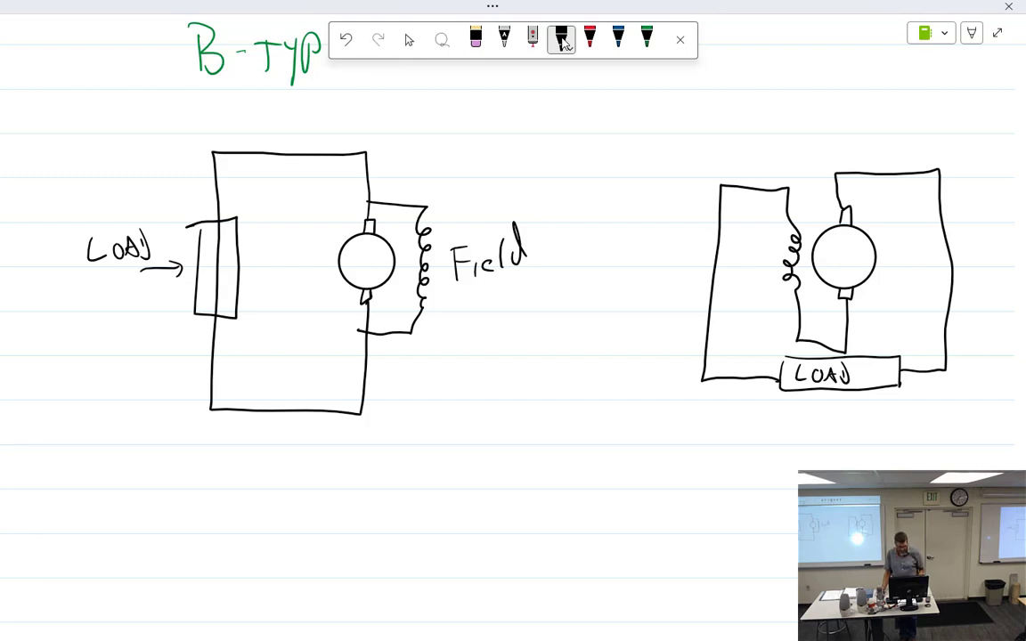
{"action": "key", "text": "Escape"}
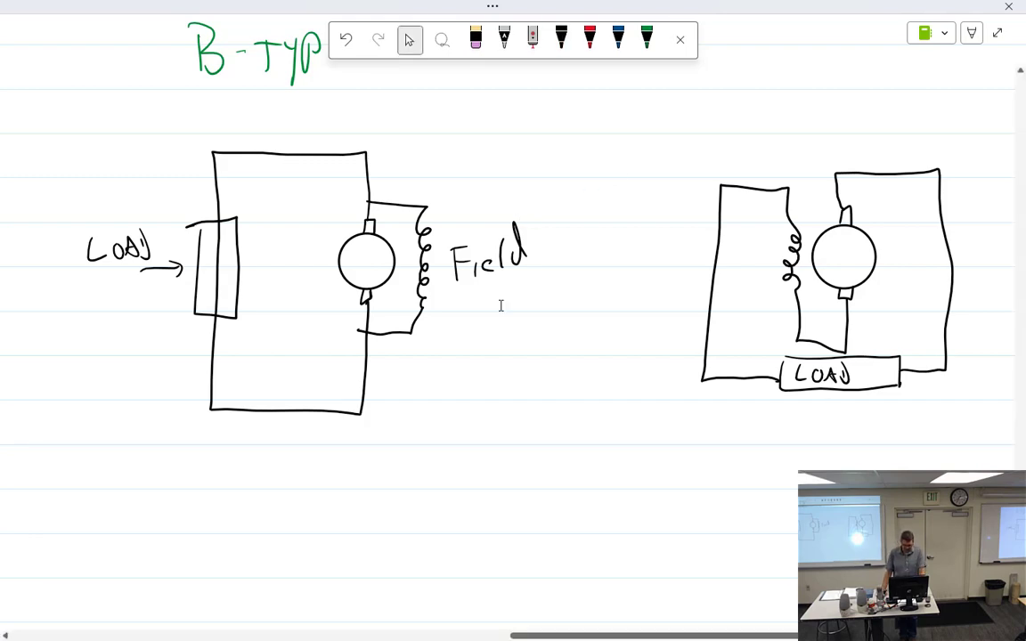
Step: Add item iii after the series wound point in the outline and handwrite "Compound wound" in it
{"action": "scroll", "coordinate": [501, 306], "scroll_direction": "down", "scroll_amount": 1}
{"action": "scroll", "coordinate": [500, 305], "scroll_direction": "left", "scroll_amount": 10}
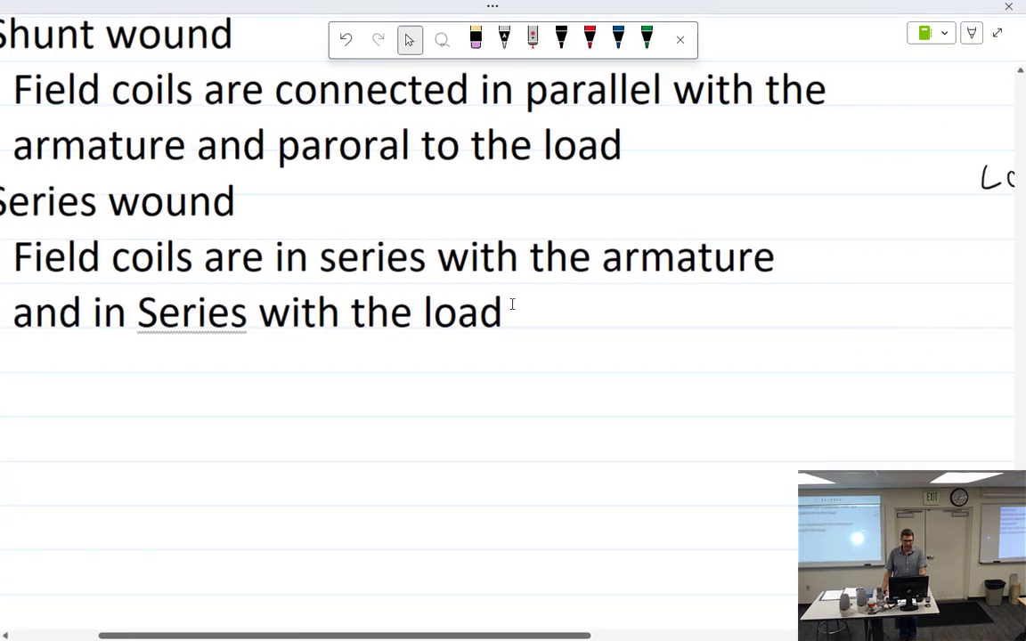
{"action": "scroll", "coordinate": [512, 305], "scroll_direction": "left", "scroll_amount": 3}
{"action": "scroll", "coordinate": [517, 293], "scroll_direction": "down", "scroll_amount": 1}
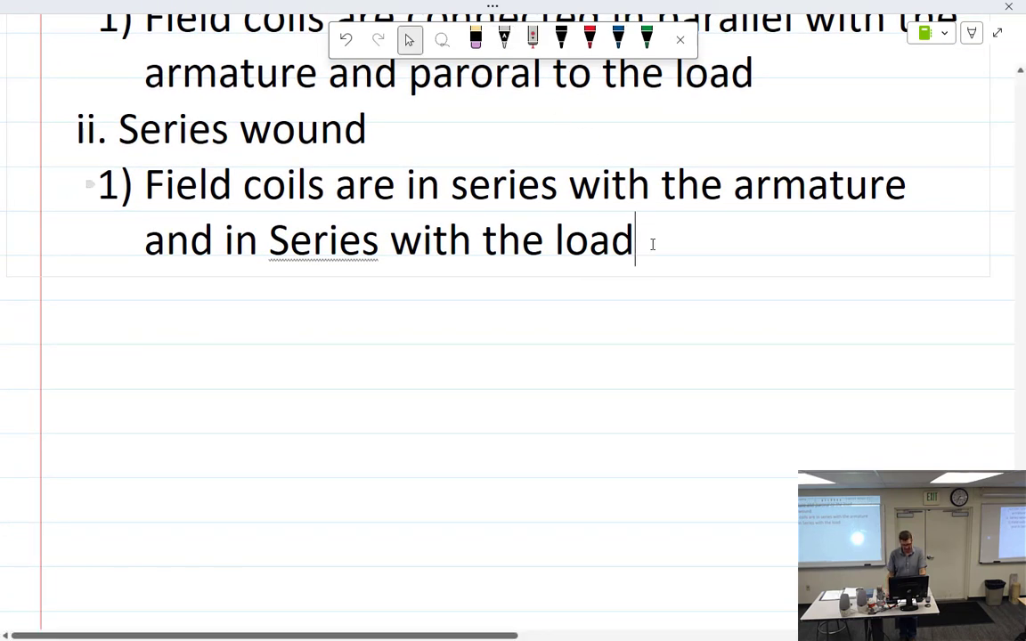
{"action": "key", "text": "Return"}
{"action": "key", "text": "shift+Tab"}
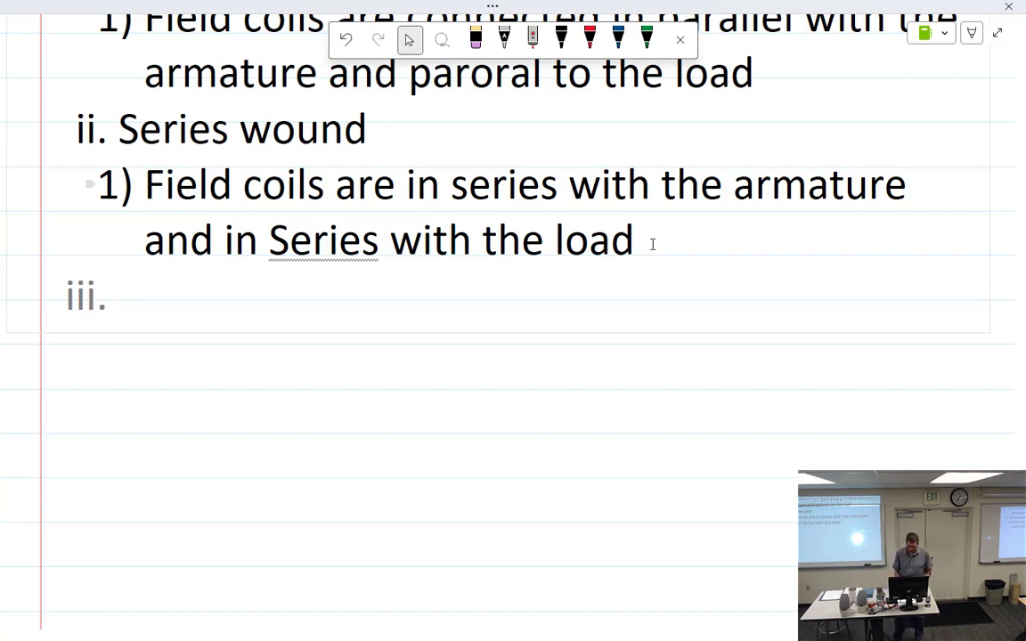
{"action": "left_click", "coordinate": [504, 39]}
{"action": "mouse_move", "coordinate": [163, 290]}
{"action": "left_mouse_down"}
{"action": "mouse_move", "coordinate": [155, 282]}
{"action": "mouse_move", "coordinate": [165, 313]}
{"action": "left_mouse_up"}
{"action": "mouse_move", "coordinate": [173, 298]}
{"action": "left_mouse_down"}
{"action": "mouse_move", "coordinate": [170, 312]}
{"action": "mouse_move", "coordinate": [182, 299]}
{"action": "left_mouse_up"}
{"action": "mouse_move", "coordinate": [202, 299]}
{"action": "left_mouse_down"}
{"action": "mouse_move", "coordinate": [195, 314]}
{"action": "mouse_move", "coordinate": [223, 312]}
{"action": "mouse_move", "coordinate": [230, 331]}
{"action": "left_mouse_up"}
{"action": "mouse_move", "coordinate": [228, 298]}
{"action": "left_mouse_down"}
{"action": "mouse_move", "coordinate": [233, 310]}
{"action": "mouse_move", "coordinate": [265, 297]}
{"action": "mouse_move", "coordinate": [298, 310]}
{"action": "left_mouse_up"}
{"action": "mouse_move", "coordinate": [301, 310]}
{"action": "left_mouse_down"}
{"action": "mouse_move", "coordinate": [310, 294]}
{"action": "mouse_move", "coordinate": [312, 309]}
{"action": "left_mouse_up"}
{"action": "mouse_move", "coordinate": [329, 295]}
{"action": "left_mouse_down"}
{"action": "mouse_move", "coordinate": [333, 276]}
{"action": "mouse_move", "coordinate": [413, 287]}
{"action": "left_mouse_up"}
{"action": "mouse_move", "coordinate": [428, 287]}
{"action": "left_mouse_down"}
{"action": "mouse_move", "coordinate": [423, 307]}
{"action": "mouse_move", "coordinate": [429, 289]}
{"action": "left_mouse_up"}
{"action": "left_click_drag", "start_coordinate": [438, 294], "coordinate": [453, 295]}
{"action": "left_click_drag", "start_coordinate": [460, 297], "coordinate": [475, 307]}
{"action": "mouse_move", "coordinate": [496, 294]}
{"action": "left_mouse_down"}
{"action": "mouse_move", "coordinate": [501, 274]}
{"action": "mouse_move", "coordinate": [502, 309]}
{"action": "left_mouse_up"}
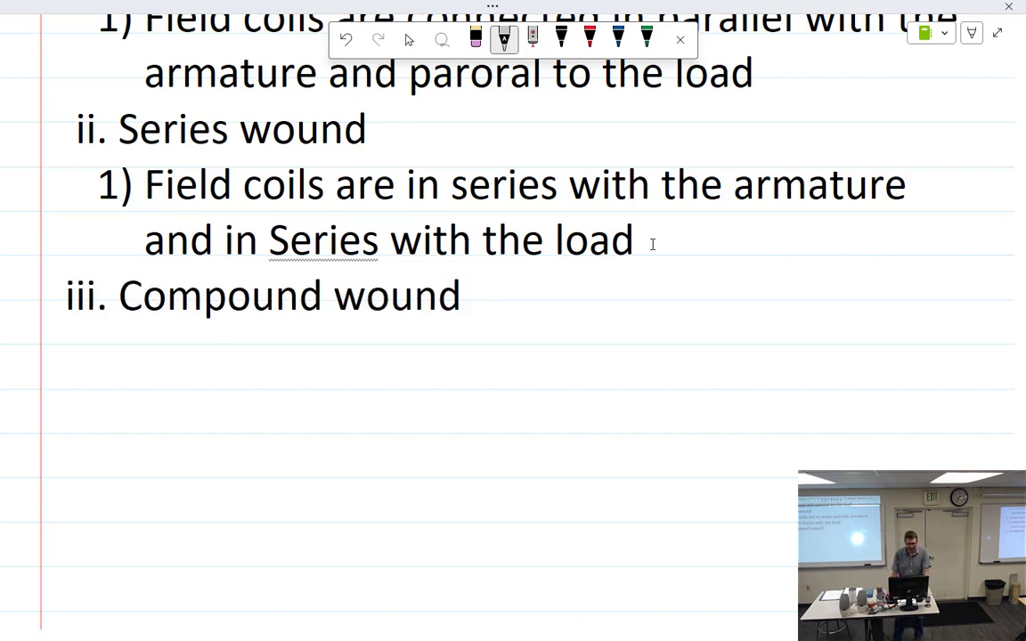
Step: Add sub-point 1) under "Compound wound" and handwrite "Field coils are in" in it
{"action": "key", "text": "Return"}
{"action": "key", "text": "Tab"}
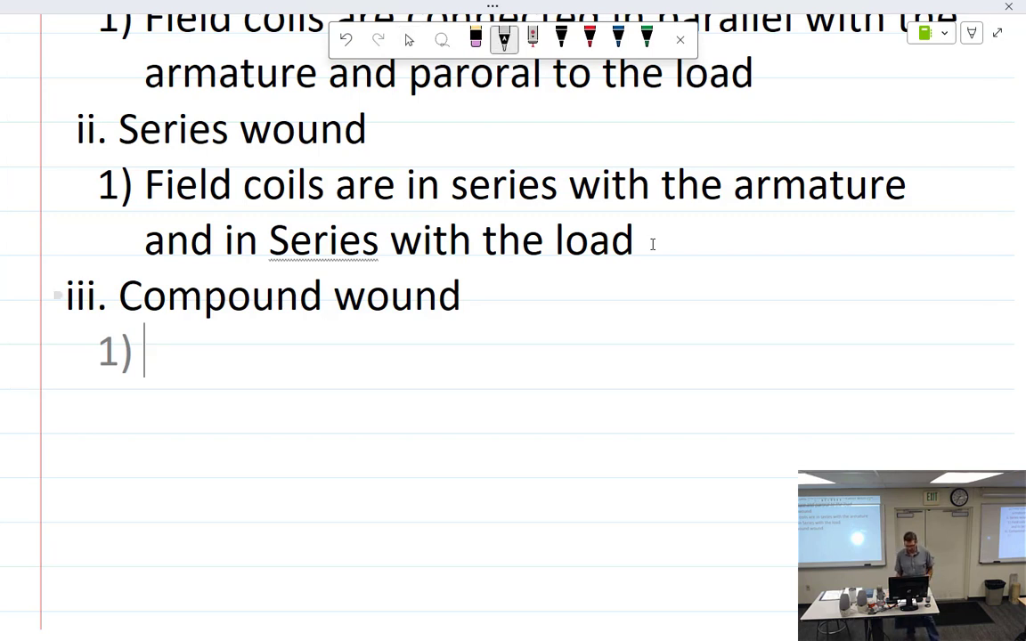
{"action": "left_click_drag", "start_coordinate": [193, 337], "coordinate": [178, 377]}
{"action": "mouse_move", "coordinate": [169, 364]}
{"action": "left_mouse_down"}
{"action": "mouse_move", "coordinate": [193, 360]}
{"action": "mouse_move", "coordinate": [198, 371]}
{"action": "left_mouse_up"}
{"action": "left_click_drag", "start_coordinate": [207, 365], "coordinate": [226, 371]}
{"action": "left_click_drag", "start_coordinate": [238, 353], "coordinate": [243, 366]}
{"action": "left_click_drag", "start_coordinate": [299, 354], "coordinate": [299, 371]}
{"action": "left_click_drag", "start_coordinate": [310, 358], "coordinate": [344, 371]}
{"action": "left_click_drag", "start_coordinate": [379, 359], "coordinate": [453, 372]}
{"action": "left_click_drag", "start_coordinate": [461, 358], "coordinate": [479, 371]}
{"action": "left_click", "coordinate": [461, 345]}
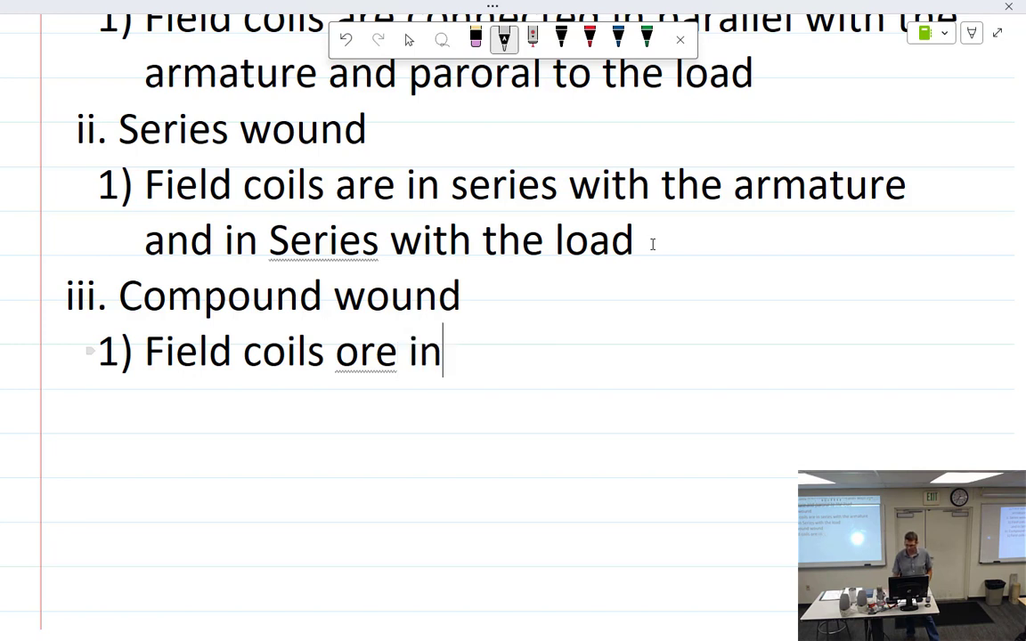
{"action": "key", "text": "Return"}
{"action": "key", "text": "Return"}
{"action": "key", "text": "Return"}
{"action": "key", "text": "Return"}
{"action": "key", "text": "Return"}
{"action": "key", "text": "Return"}
{"action": "key", "text": "Return"}
{"action": "key", "text": "Return"}
{"action": "key", "text": "Return"}
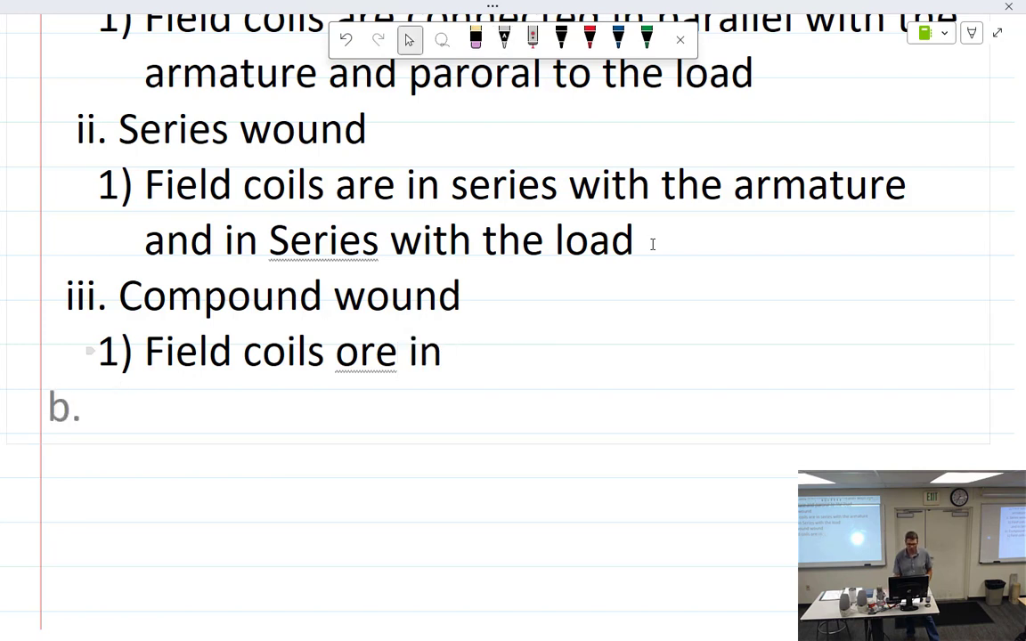
{"action": "key", "text": "Return"}
{"action": "key", "text": "Return"}
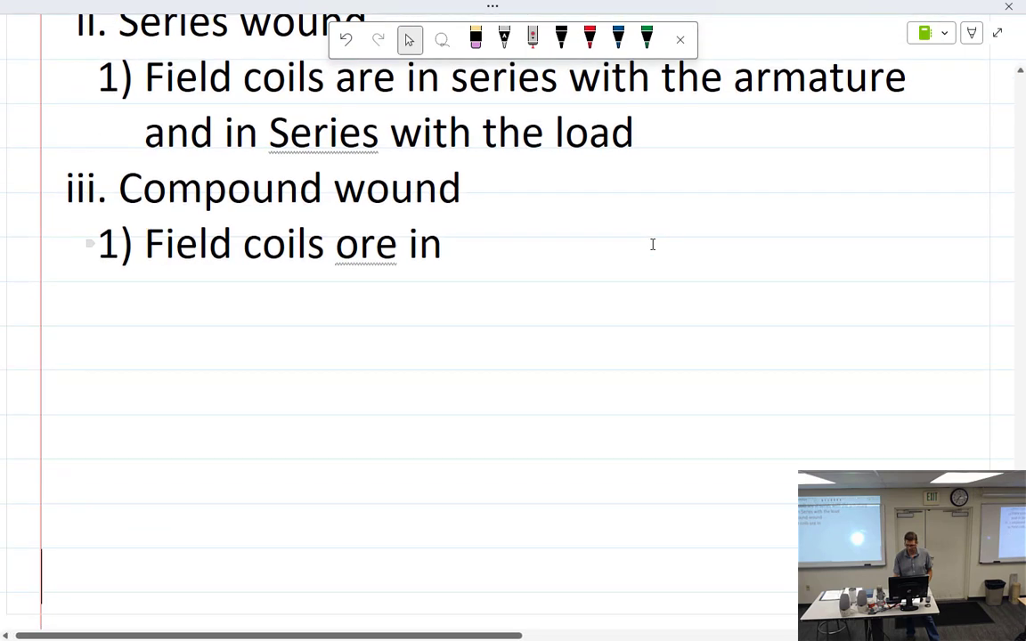
Step: Delete the blank lines and the misread "ore in", and handwrite "are in series" after "Field coils"
{"action": "key", "text": "BackSpace"}
{"action": "key", "text": "BackSpace"}
{"action": "key", "text": "BackSpace"}
{"action": "key", "text": "BackSpace"}
{"action": "key", "text": "BackSpace"}
{"action": "key", "text": "BackSpace"}
{"action": "key", "text": "BackSpace"}
{"action": "key", "text": "BackSpace"}
{"action": "key", "text": "BackSpace"}
{"action": "key", "text": "BackSpace"}
{"action": "key", "text": "BackSpace"}
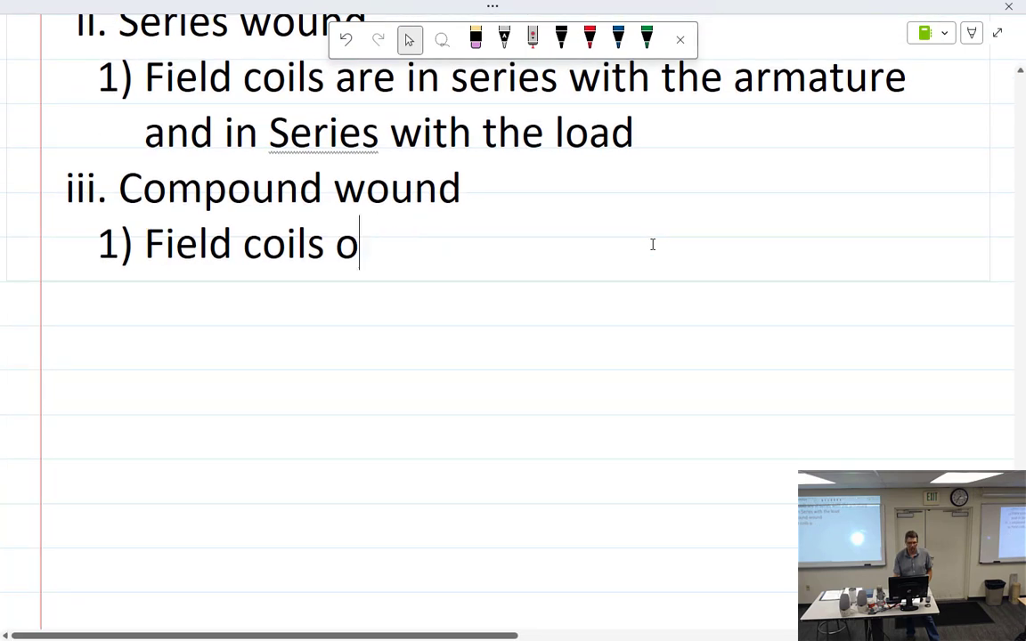
{"action": "key", "text": "BackSpace"}
{"action": "left_click", "coordinate": [504, 39]}
{"action": "mouse_move", "coordinate": [364, 231]}
{"action": "left_mouse_down"}
{"action": "mouse_move", "coordinate": [373, 254]}
{"action": "mouse_move", "coordinate": [392, 235]}
{"action": "mouse_move", "coordinate": [458, 261]}
{"action": "left_mouse_up"}
{"action": "left_click_drag", "start_coordinate": [467, 239], "coordinate": [483, 255]}
{"action": "left_click", "coordinate": [462, 228]}
{"action": "mouse_move", "coordinate": [533, 237]}
{"action": "left_mouse_down"}
{"action": "mouse_move", "coordinate": [524, 261]}
{"action": "mouse_move", "coordinate": [563, 250]}
{"action": "left_mouse_up"}
{"action": "left_click_drag", "start_coordinate": [567, 250], "coordinate": [584, 260]}
{"action": "mouse_move", "coordinate": [592, 253]}
{"action": "left_mouse_down"}
{"action": "mouse_move", "coordinate": [617, 240]}
{"action": "mouse_move", "coordinate": [610, 259]}
{"action": "left_mouse_up"}
Step: Handwrite "- parallel" after "series" and delete the misrecognized word, keeping the dash
{"action": "mouse_move", "coordinate": [628, 245]}
{"action": "left_mouse_down"}
{"action": "mouse_move", "coordinate": [684, 257]}
{"action": "mouse_move", "coordinate": [702, 239]}
{"action": "left_mouse_up"}
{"action": "left_click_drag", "start_coordinate": [709, 242], "coordinate": [723, 255]}
{"action": "mouse_move", "coordinate": [733, 223]}
{"action": "left_mouse_down"}
{"action": "mouse_move", "coordinate": [731, 255]}
{"action": "mouse_move", "coordinate": [750, 253]}
{"action": "left_mouse_up"}
{"action": "left_click_drag", "start_coordinate": [760, 215], "coordinate": [758, 255]}
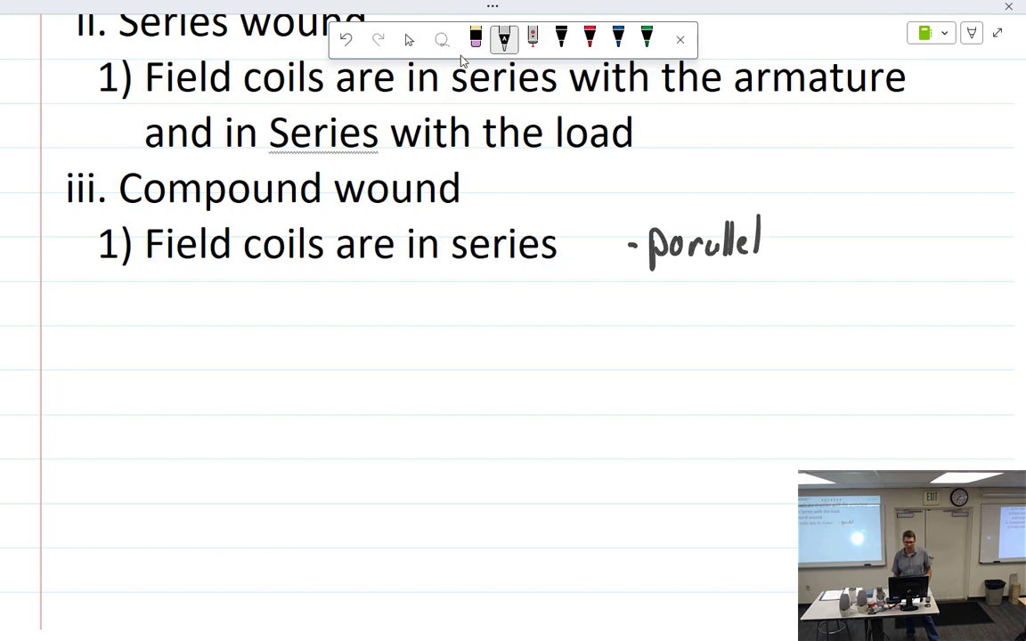
{"action": "key", "text": "BackSpace"}
{"action": "key", "text": "BackSpace"}
{"action": "key", "text": "BackSpace"}
{"action": "key", "text": "BackSpace"}
{"action": "key", "text": "BackSpace"}
{"action": "key", "text": "BackSpace"}
{"action": "key", "text": "BackSpace"}
{"action": "key", "text": "BackSpace"}
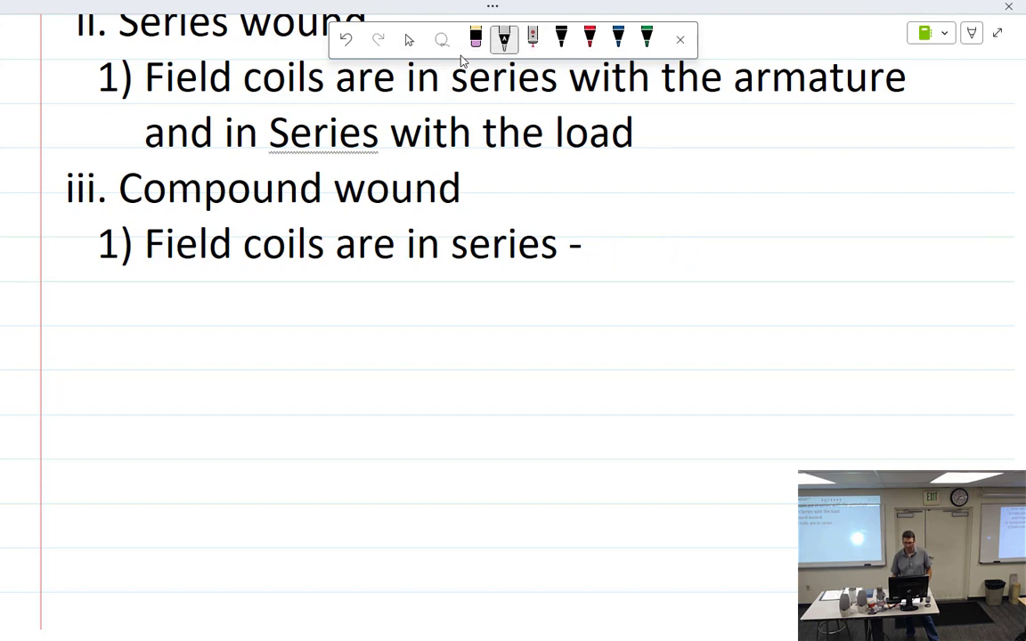
Step: Continue the compound wound point by handwriting "parallel with the" after the dash
{"action": "mouse_move", "coordinate": [614, 234]}
{"action": "left_mouse_down"}
{"action": "mouse_move", "coordinate": [613, 282]}
{"action": "mouse_move", "coordinate": [617, 258]}
{"action": "mouse_move", "coordinate": [657, 260]}
{"action": "mouse_move", "coordinate": [675, 242]}
{"action": "mouse_move", "coordinate": [714, 261]}
{"action": "left_mouse_up"}
{"action": "mouse_move", "coordinate": [726, 222]}
{"action": "left_mouse_down"}
{"action": "mouse_move", "coordinate": [726, 260]}
{"action": "mouse_move", "coordinate": [787, 243]}
{"action": "mouse_move", "coordinate": [798, 256]}
{"action": "left_mouse_up"}
{"action": "left_click_drag", "start_coordinate": [814, 225], "coordinate": [813, 256]}
{"action": "left_click_drag", "start_coordinate": [829, 250], "coordinate": [841, 253]}
{"action": "left_click_drag", "start_coordinate": [873, 214], "coordinate": [869, 254]}
{"action": "left_click_drag", "start_coordinate": [862, 238], "coordinate": [880, 236]}
{"action": "mouse_move", "coordinate": [889, 213]}
{"action": "left_mouse_down"}
{"action": "mouse_move", "coordinate": [889, 250]}
{"action": "mouse_move", "coordinate": [904, 249]}
{"action": "left_mouse_up"}
{"action": "left_click_drag", "start_coordinate": [908, 236], "coordinate": [921, 243]}
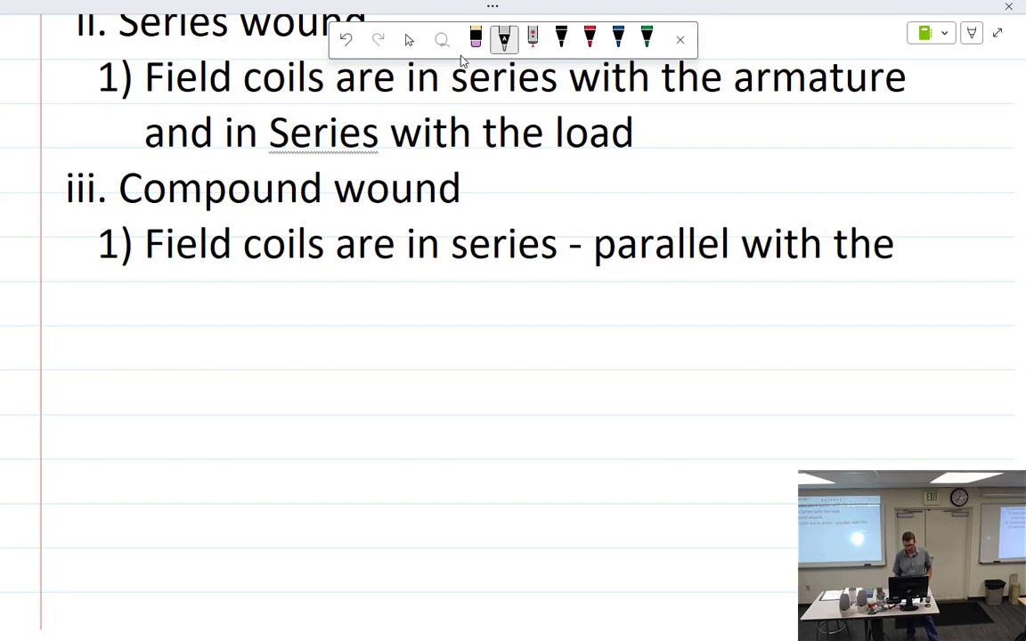
Step: Finish the compound wound point by handwriting "armature and load" on its second line
{"action": "left_click_drag", "start_coordinate": [176, 299], "coordinate": [181, 316]}
{"action": "mouse_move", "coordinate": [186, 301]}
{"action": "left_mouse_down"}
{"action": "mouse_move", "coordinate": [223, 316]}
{"action": "mouse_move", "coordinate": [336, 322]}
{"action": "mouse_move", "coordinate": [371, 312]}
{"action": "mouse_move", "coordinate": [373, 323]}
{"action": "left_mouse_up"}
{"action": "left_click_drag", "start_coordinate": [384, 308], "coordinate": [387, 325]}
{"action": "left_click_drag", "start_coordinate": [435, 285], "coordinate": [436, 325]}
{"action": "left_click_drag", "start_coordinate": [449, 308], "coordinate": [479, 323]}
{"action": "left_click_drag", "start_coordinate": [494, 311], "coordinate": [508, 326]}
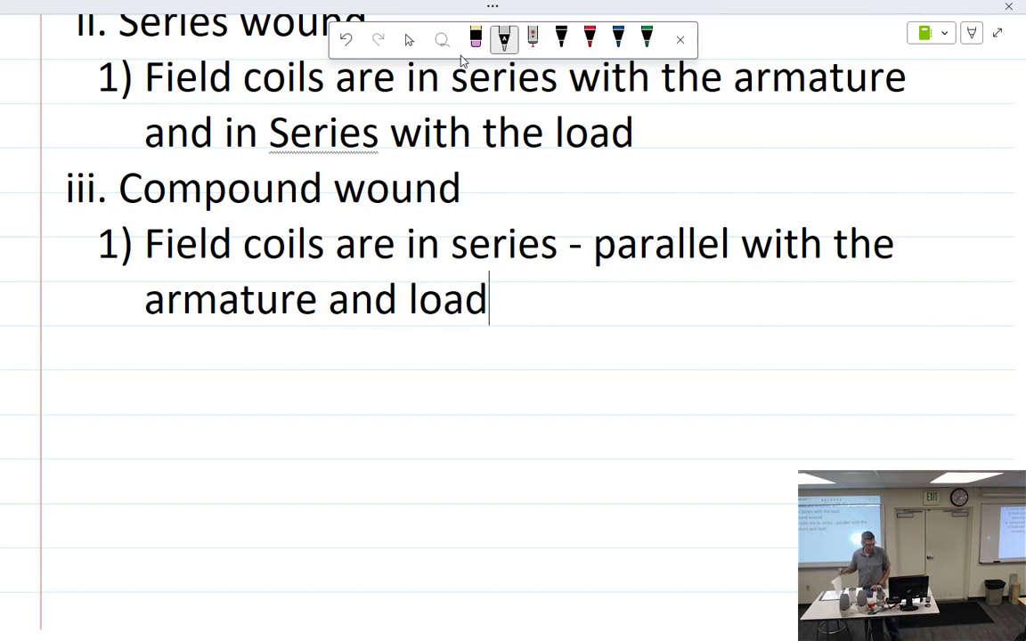
Step: Below the shunt diagram, draw a black armature circle with two brushes and wire a field coil in series from its upper brush
{"action": "left_click", "coordinate": [409, 40]}
{"action": "scroll", "coordinate": [585, 376], "scroll_direction": "right", "scroll_amount": 5}
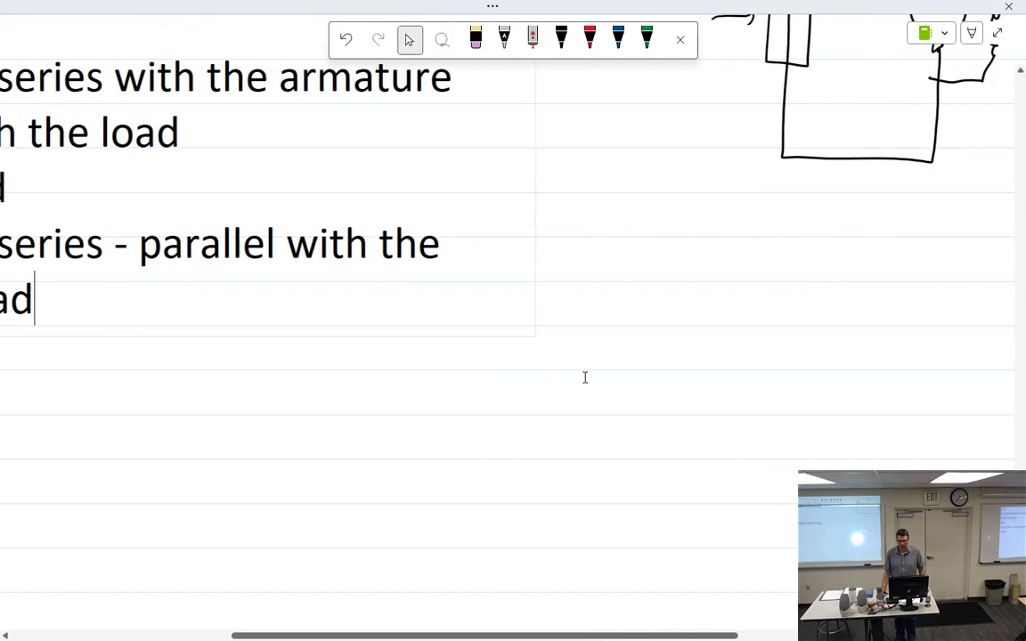
{"action": "scroll", "coordinate": [585, 378], "scroll_direction": "right", "scroll_amount": 7}
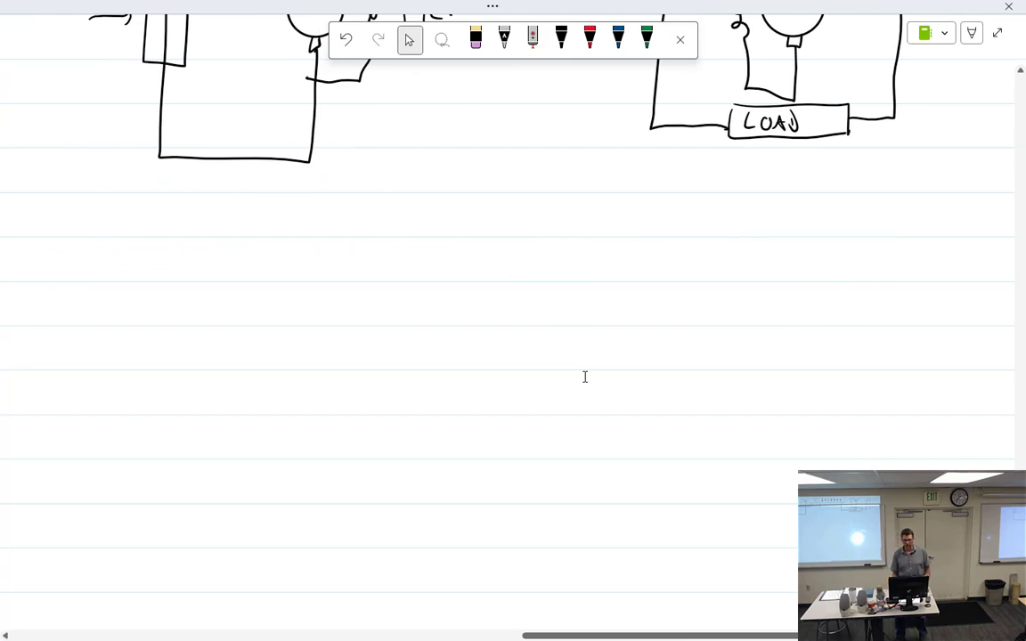
{"action": "left_click", "coordinate": [570, 42]}
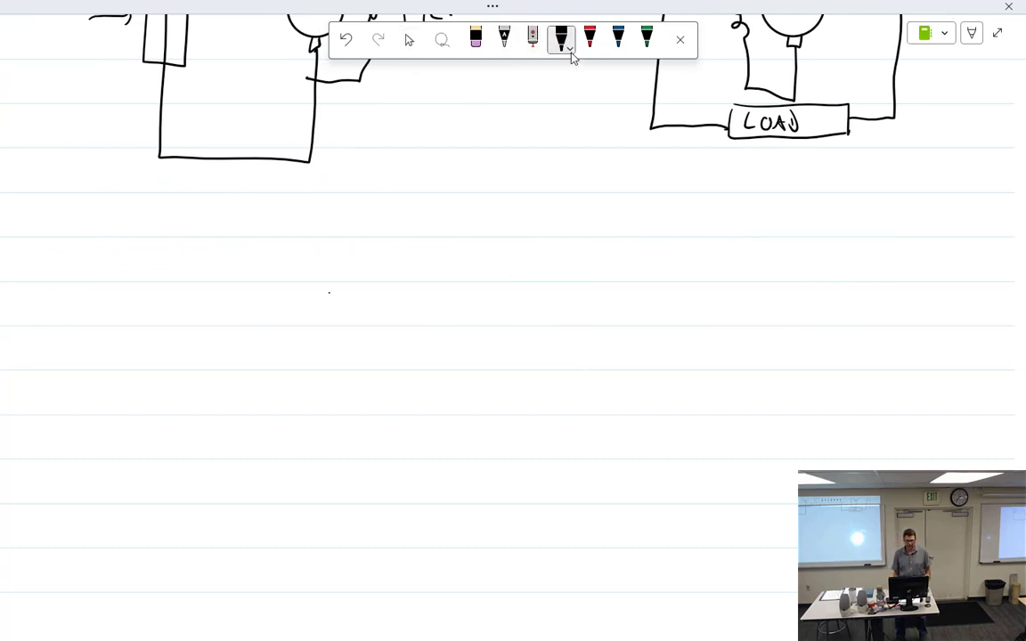
{"action": "mouse_move", "coordinate": [329, 292]}
{"action": "left_mouse_down"}
{"action": "mouse_move", "coordinate": [348, 360]}
{"action": "mouse_move", "coordinate": [334, 292]}
{"action": "left_mouse_up"}
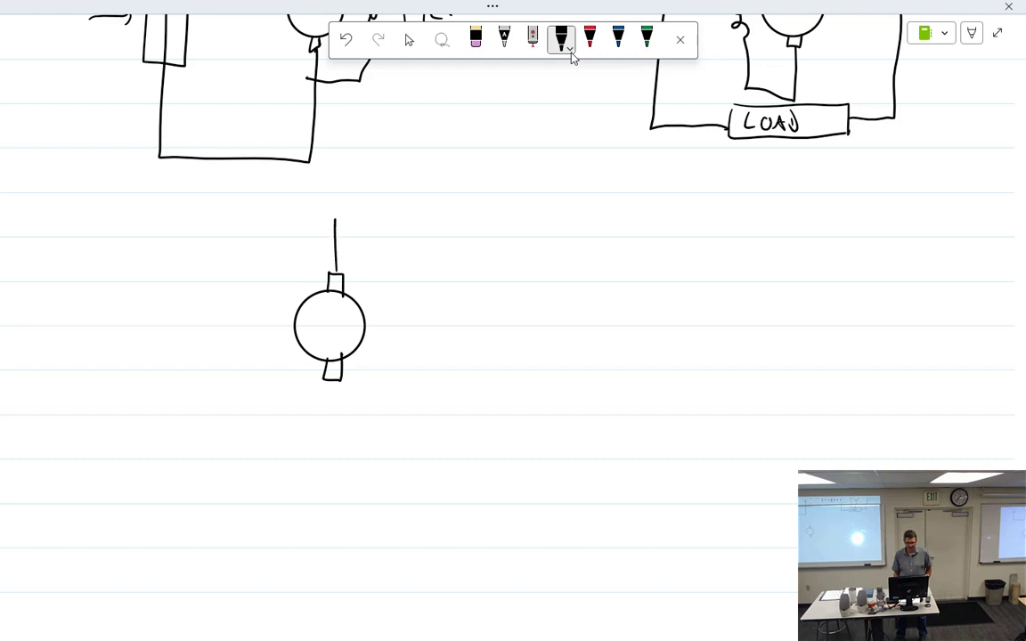
{"action": "left_click_drag", "start_coordinate": [203, 218], "coordinate": [225, 308]}
Step: Draw a box labelled "LOAD" below the series coil, wire it to the lower brush, and connect a second field coil in parallel with the armature
{"action": "left_click_drag", "start_coordinate": [194, 368], "coordinate": [186, 445]}
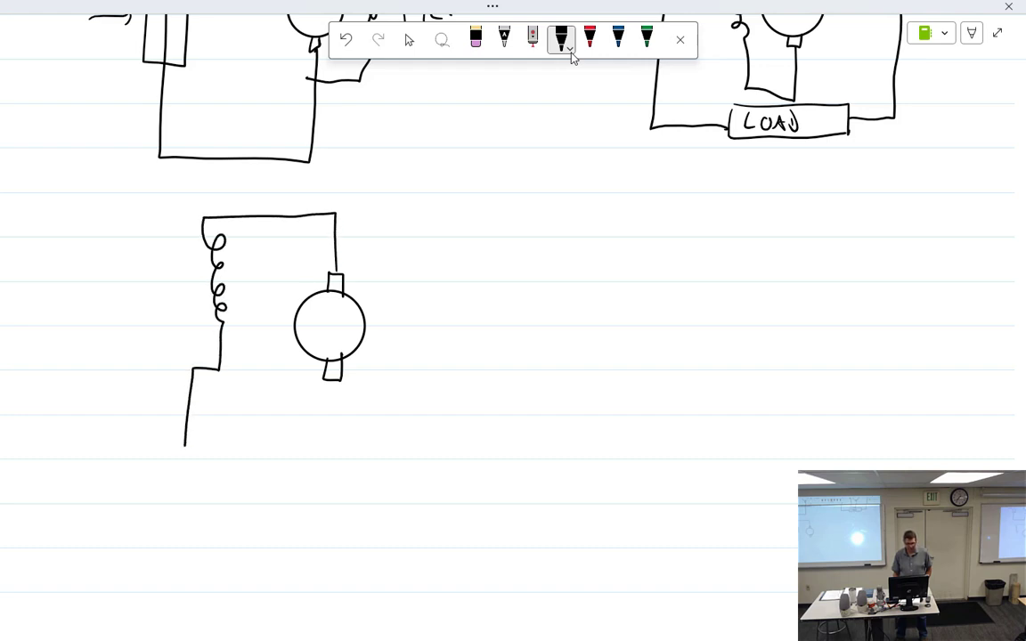
{"action": "mouse_move", "coordinate": [192, 368]}
{"action": "left_mouse_down"}
{"action": "mouse_move", "coordinate": [229, 486]}
{"action": "mouse_move", "coordinate": [203, 403]}
{"action": "left_mouse_up"}
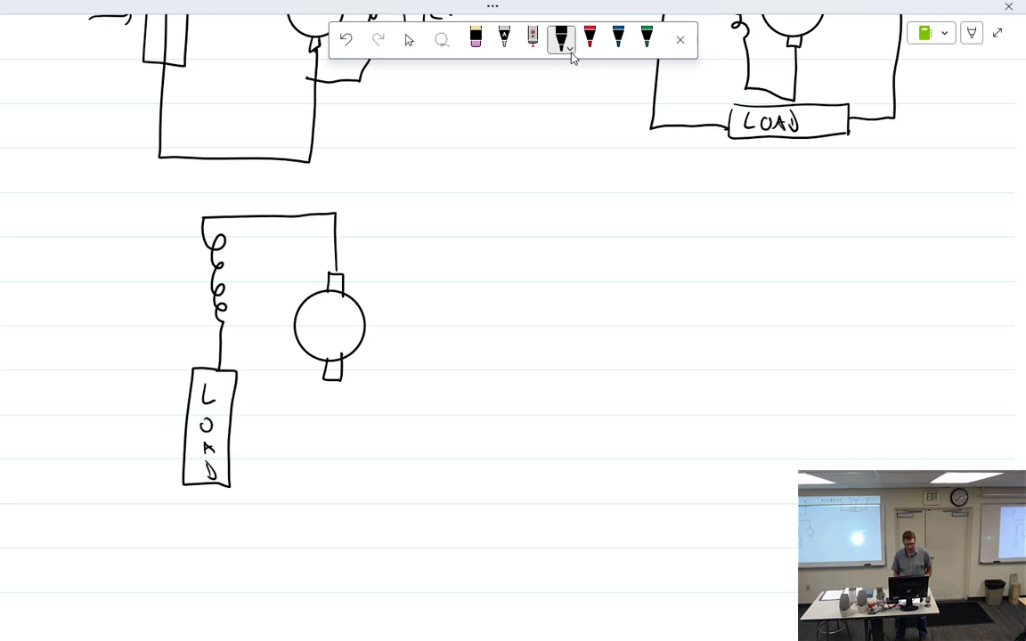
{"action": "mouse_move", "coordinate": [207, 486]}
{"action": "left_mouse_down"}
{"action": "mouse_move", "coordinate": [253, 511]}
{"action": "mouse_move", "coordinate": [331, 466]}
{"action": "mouse_move", "coordinate": [335, 381]}
{"action": "left_mouse_up"}
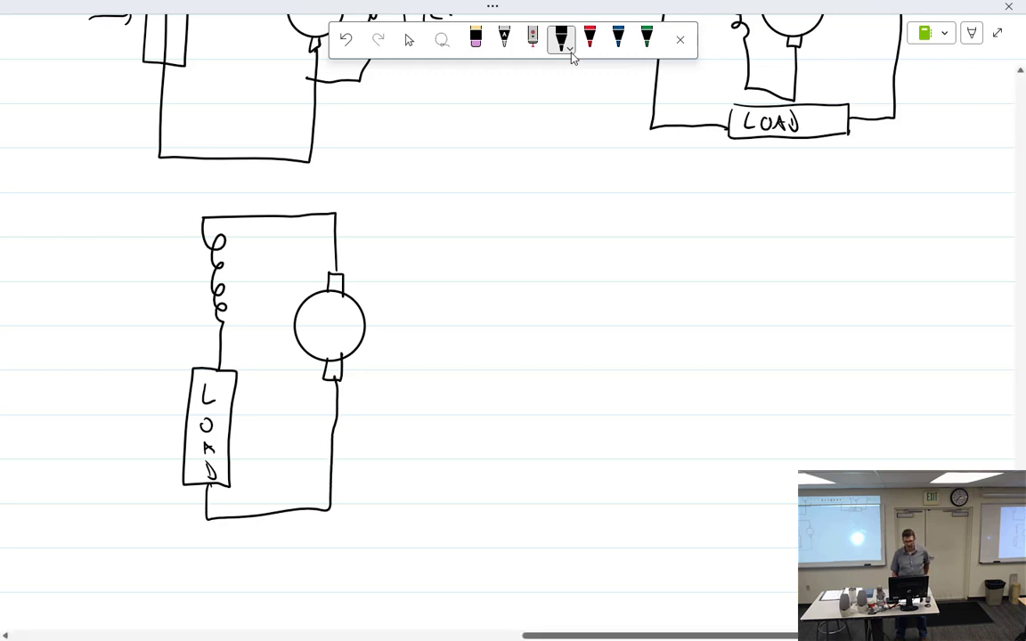
{"action": "left_click_drag", "start_coordinate": [333, 252], "coordinate": [389, 265]}
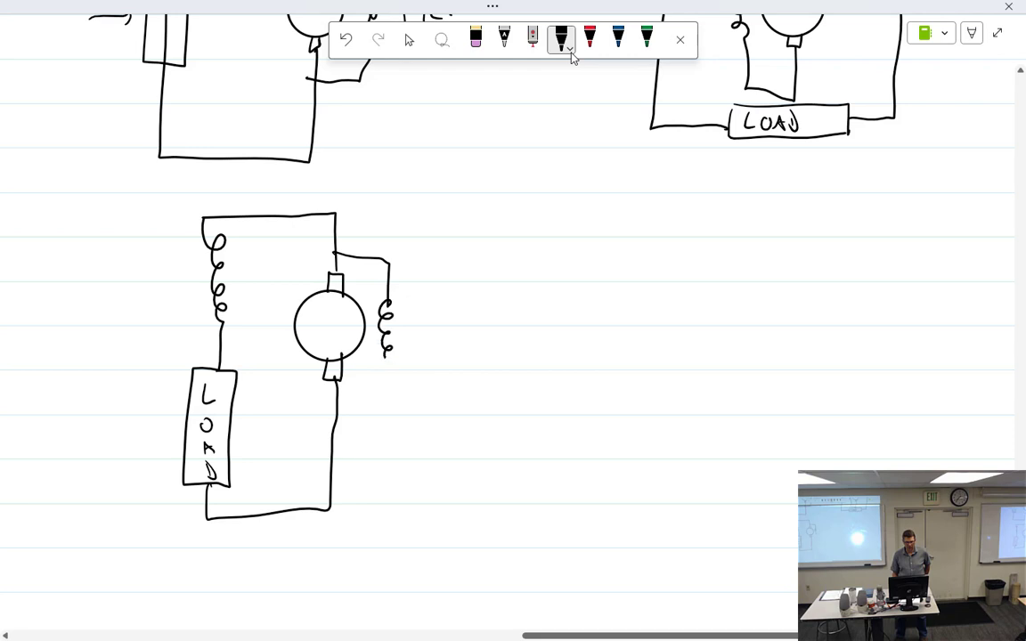
{"action": "left_click_drag", "start_coordinate": [389, 392], "coordinate": [335, 407]}
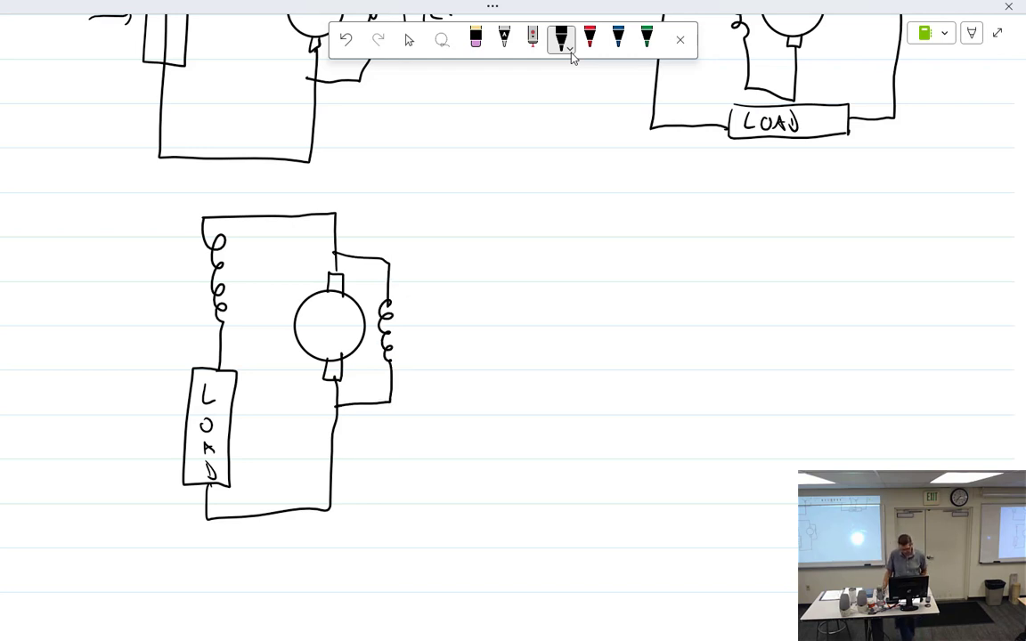
Step: Return to the outline and add item b after the compound wound point
{"action": "scroll", "coordinate": [570, 57], "scroll_direction": "up", "scroll_amount": 3}
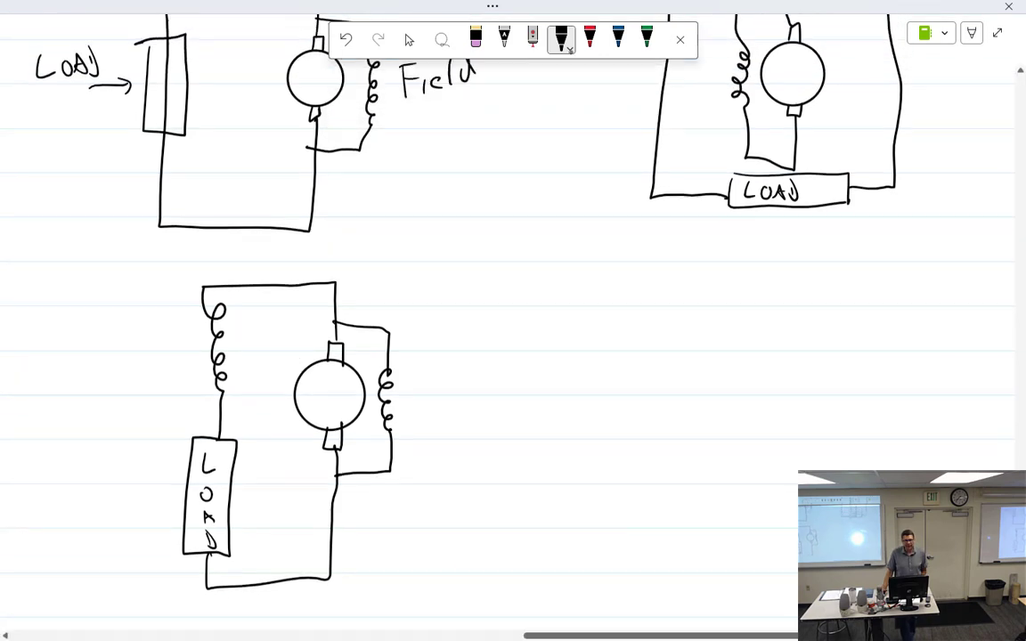
{"action": "left_click", "coordinate": [409, 39]}
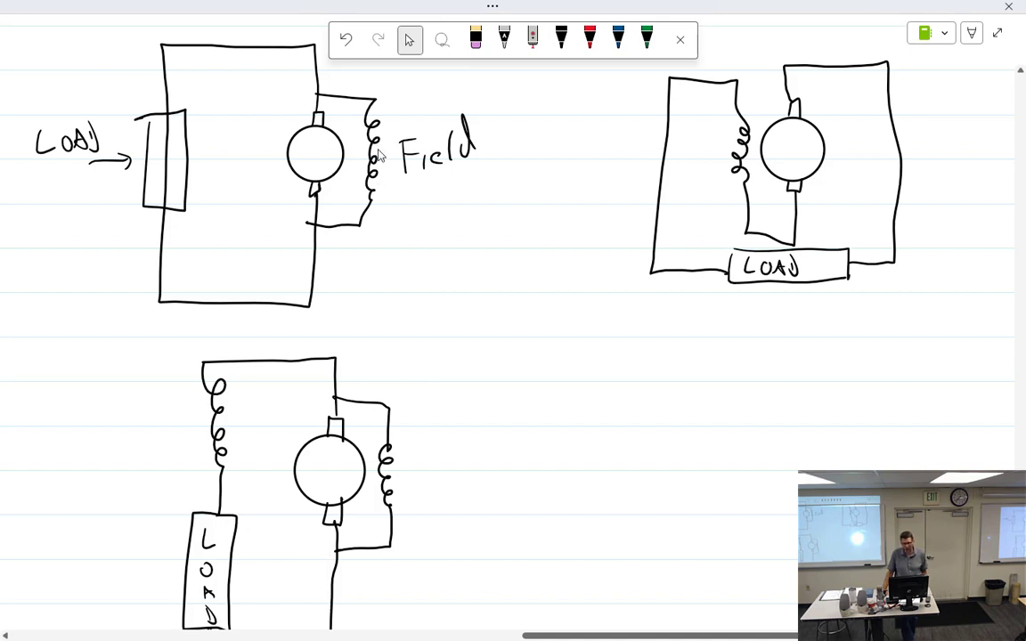
{"action": "scroll", "coordinate": [423, 345], "scroll_direction": "down", "scroll_amount": 3}
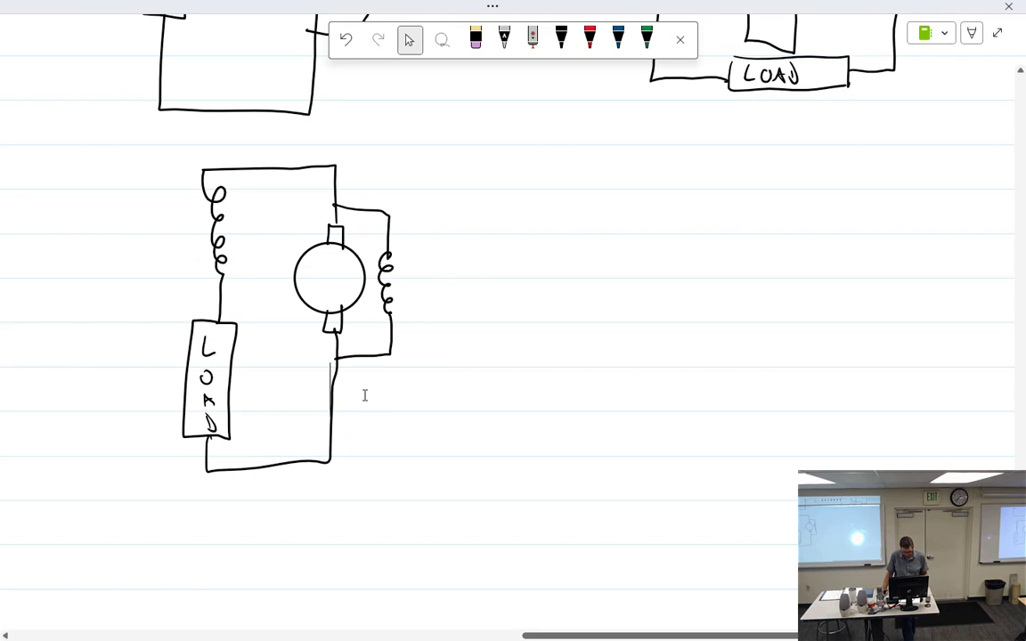
{"action": "scroll", "coordinate": [365, 394], "scroll_direction": "down", "scroll_amount": 2}
{"action": "scroll", "coordinate": [479, 147], "scroll_direction": "up", "scroll_amount": 1}
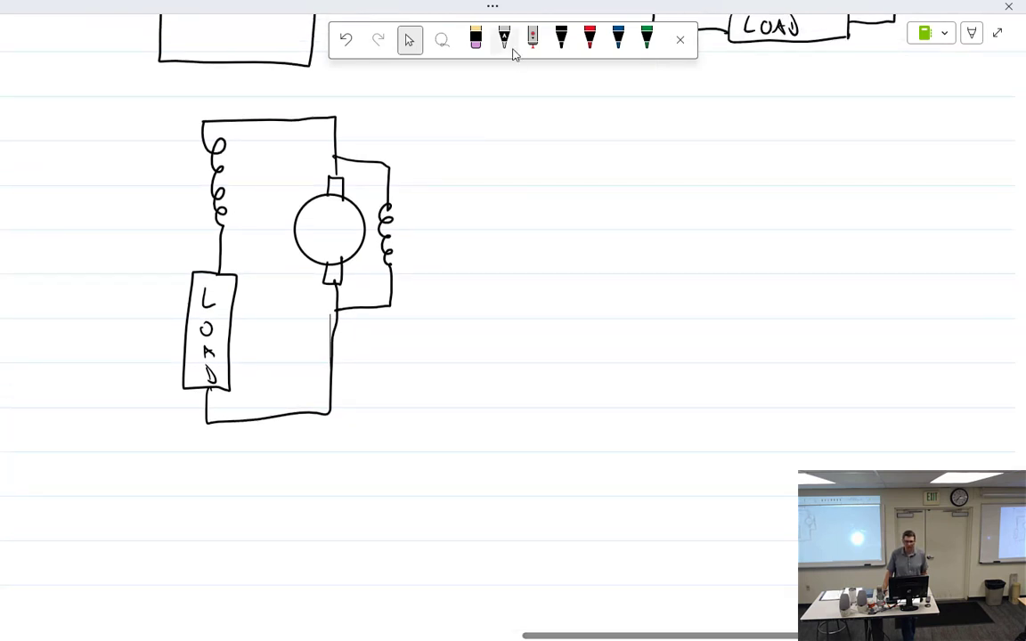
{"action": "scroll", "coordinate": [526, 322], "scroll_direction": "left", "scroll_amount": 10}
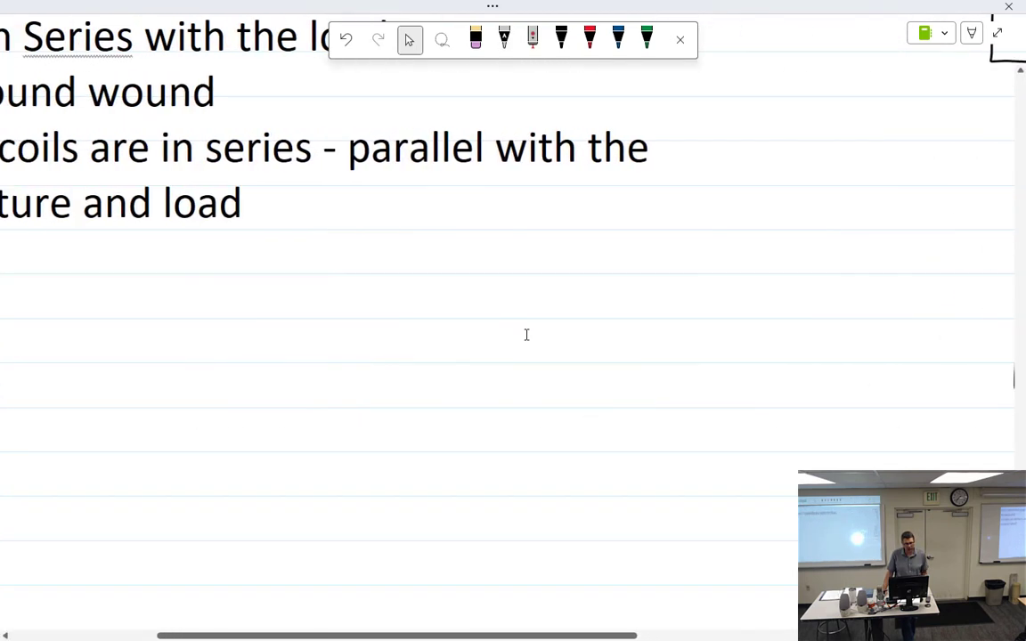
{"action": "left_click", "coordinate": [494, 211]}
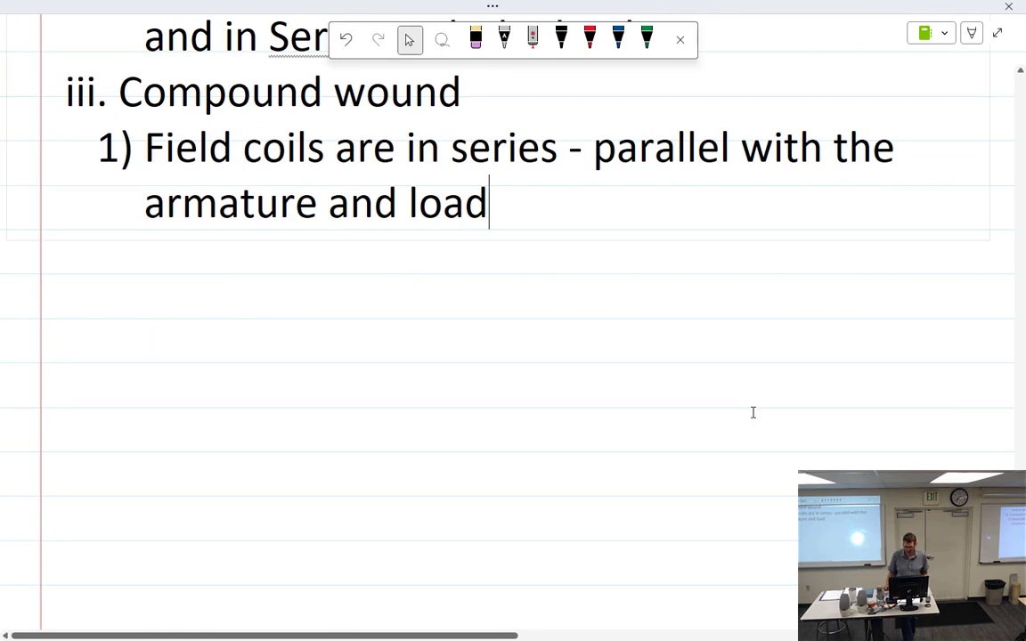
{"action": "key", "text": "Return"}
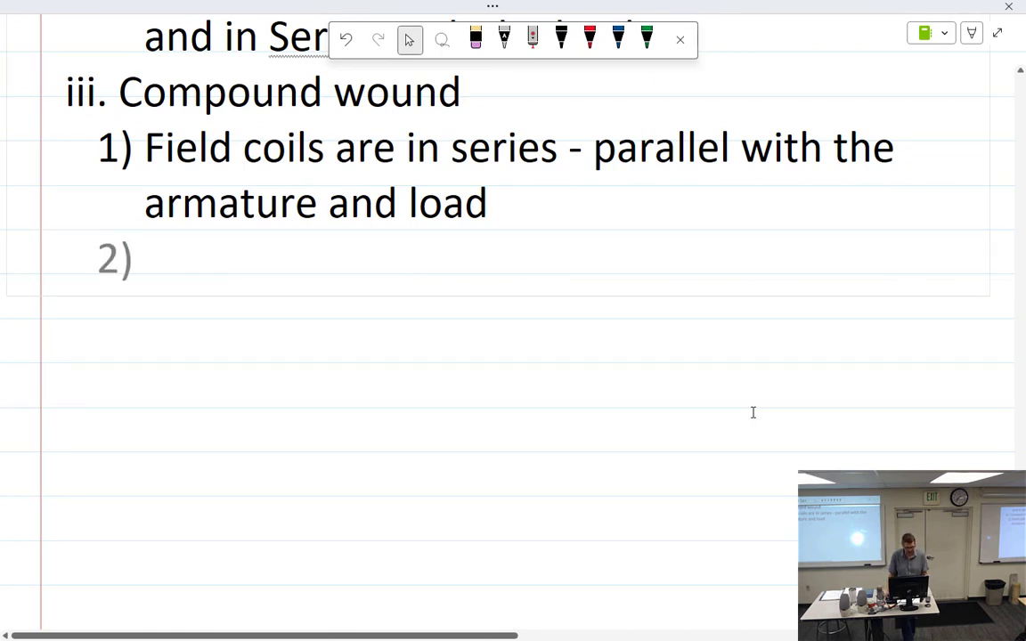
{"action": "key", "text": "shift+Tab"}
{"action": "key", "text": "shift+Tab"}
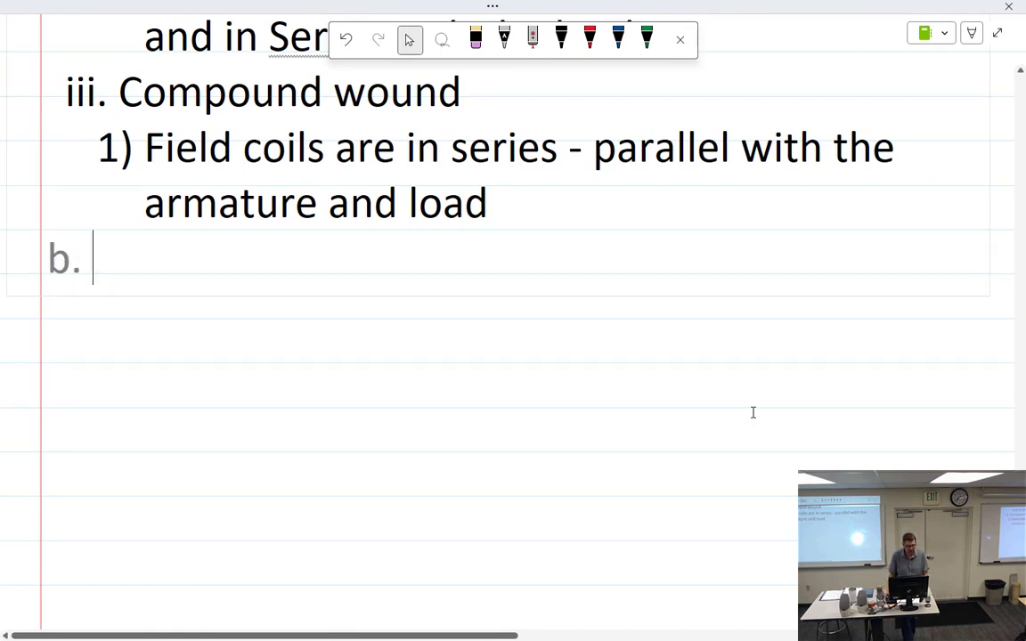
{"action": "key", "text": "shift+Tab"}
{"action": "key", "text": "Tab"}
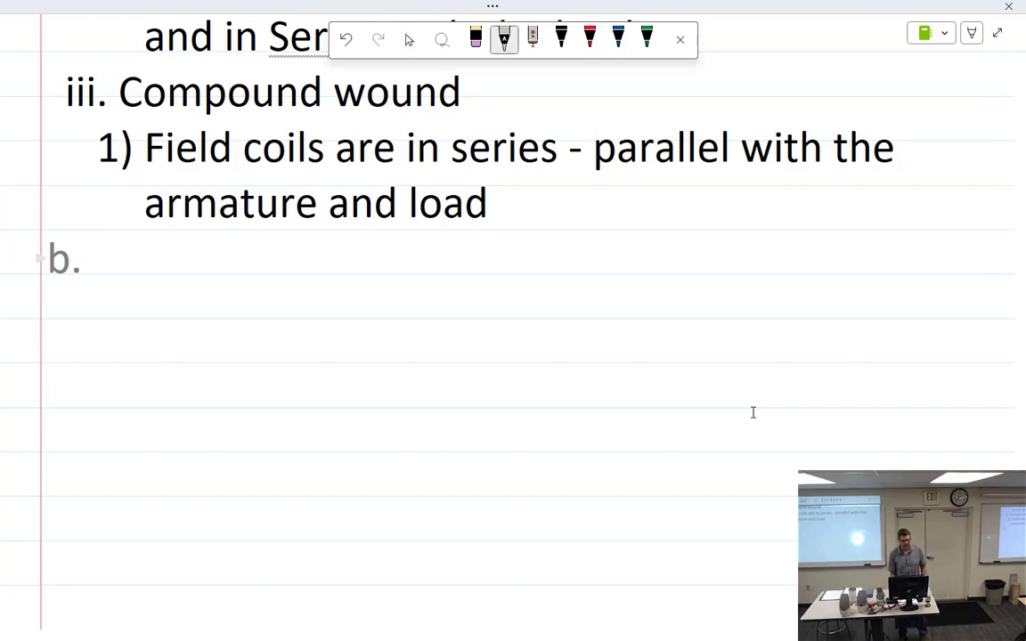
Step: Handwrite "Shunt wound" as the heading of item b
{"action": "mouse_move", "coordinate": [122, 240]}
{"action": "left_mouse_down"}
{"action": "mouse_move", "coordinate": [122, 263]}
{"action": "mouse_move", "coordinate": [106, 273]}
{"action": "left_mouse_up"}
{"action": "left_click_drag", "start_coordinate": [130, 234], "coordinate": [141, 268]}
{"action": "left_click_drag", "start_coordinate": [145, 256], "coordinate": [185, 273]}
{"action": "left_click_drag", "start_coordinate": [195, 242], "coordinate": [202, 272]}
{"action": "left_click_drag", "start_coordinate": [191, 259], "coordinate": [208, 256]}
{"action": "left_click_drag", "start_coordinate": [257, 246], "coordinate": [288, 253]}
{"action": "left_click_drag", "start_coordinate": [301, 253], "coordinate": [335, 266]}
{"action": "left_click_drag", "start_coordinate": [345, 256], "coordinate": [348, 266]}
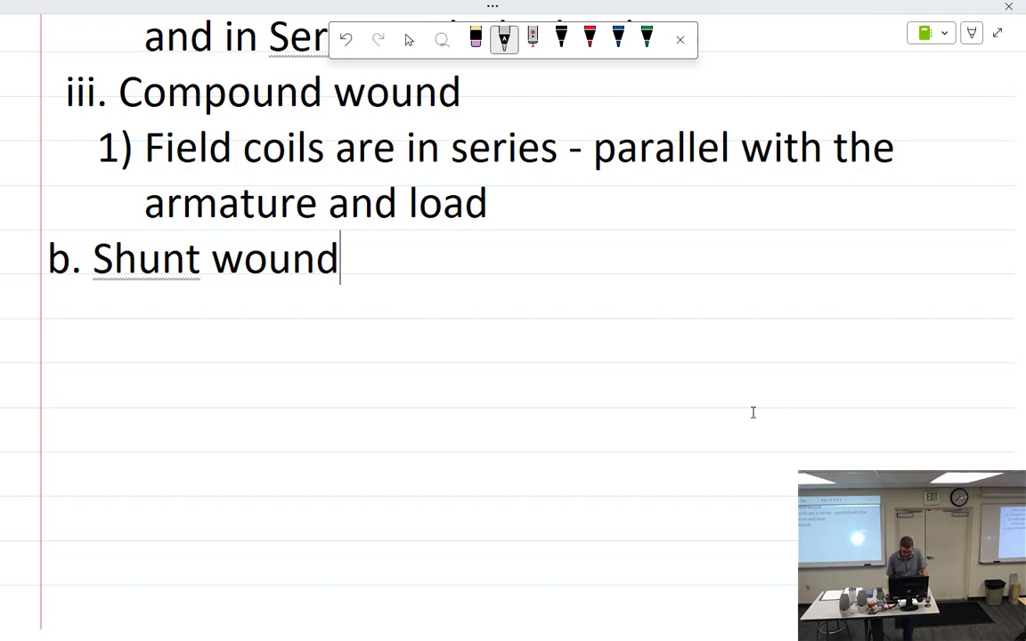
Step: Add sub-item i under "Shunt wound" and handwrite "A.K.A parallel" in it
{"action": "key", "text": "Return"}
{"action": "key", "text": "Tab"}
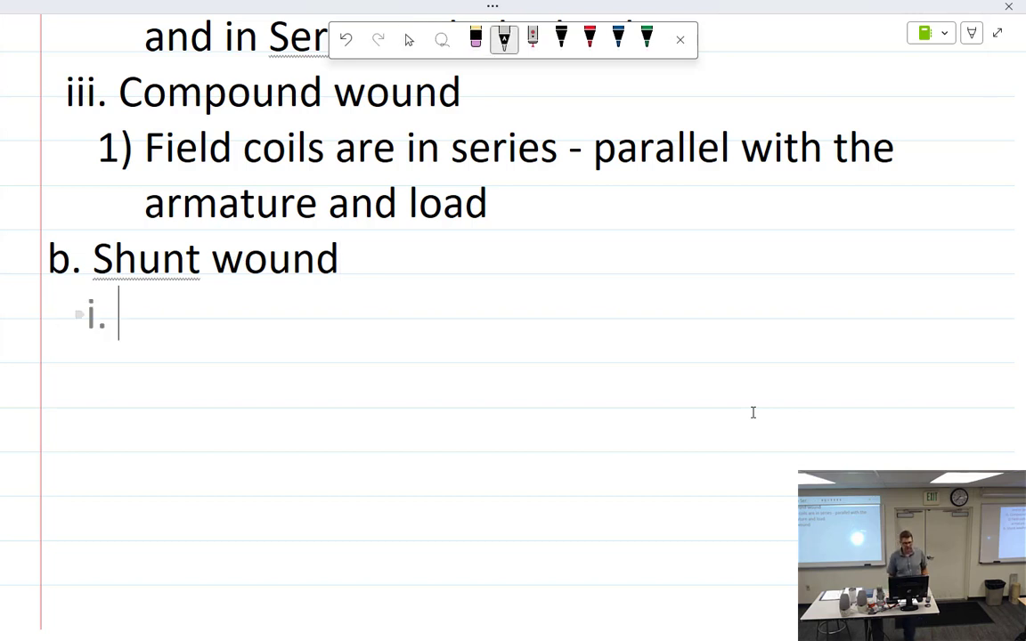
{"action": "mouse_move", "coordinate": [141, 298]}
{"action": "left_mouse_down"}
{"action": "mouse_move", "coordinate": [130, 330]}
{"action": "mouse_move", "coordinate": [152, 330]}
{"action": "left_mouse_up"}
{"action": "left_click_drag", "start_coordinate": [132, 315], "coordinate": [166, 324]}
{"action": "mouse_move", "coordinate": [185, 297]}
{"action": "left_mouse_down"}
{"action": "mouse_move", "coordinate": [184, 326]}
{"action": "mouse_move", "coordinate": [204, 326]}
{"action": "left_mouse_up"}
{"action": "mouse_move", "coordinate": [207, 323]}
{"action": "left_mouse_down"}
{"action": "mouse_move", "coordinate": [242, 328]}
{"action": "mouse_move", "coordinate": [241, 316]}
{"action": "left_mouse_up"}
{"action": "mouse_move", "coordinate": [305, 310]}
{"action": "left_mouse_down"}
{"action": "mouse_move", "coordinate": [305, 337]}
{"action": "mouse_move", "coordinate": [308, 323]}
{"action": "mouse_move", "coordinate": [335, 321]}
{"action": "left_mouse_up"}
{"action": "mouse_move", "coordinate": [340, 320]}
{"action": "left_mouse_down"}
{"action": "mouse_move", "coordinate": [354, 307]}
{"action": "mouse_move", "coordinate": [367, 326]}
{"action": "left_mouse_up"}
{"action": "left_click_drag", "start_coordinate": [375, 287], "coordinate": [374, 326]}
{"action": "mouse_move", "coordinate": [387, 285]}
{"action": "left_mouse_down"}
{"action": "mouse_move", "coordinate": [386, 326]}
{"action": "mouse_move", "coordinate": [408, 324]}
{"action": "left_mouse_up"}
{"action": "left_click_drag", "start_coordinate": [422, 284], "coordinate": [418, 326]}
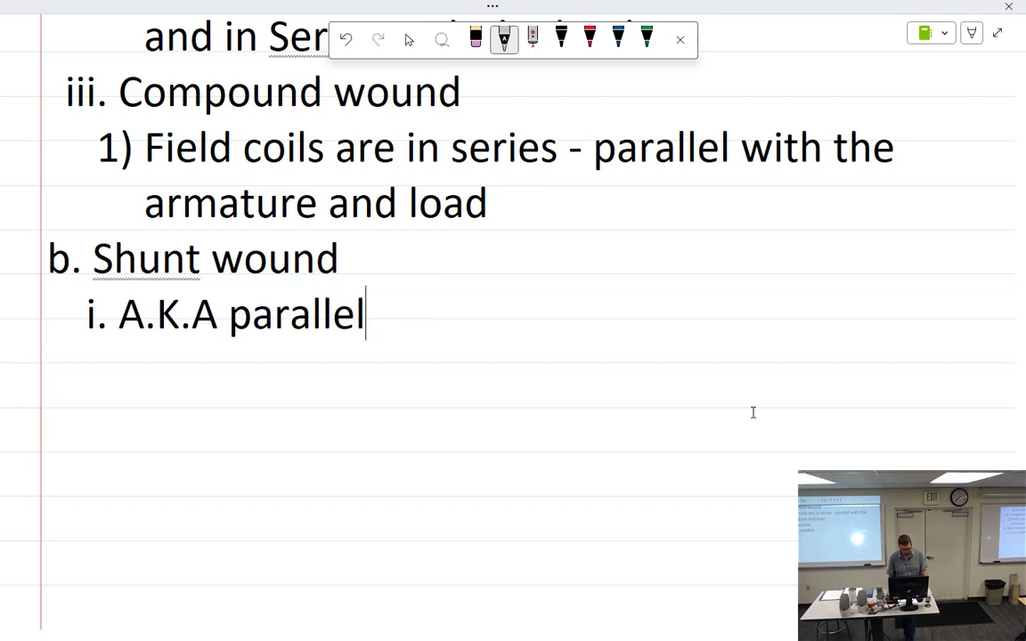
Step: Add sub-item ii under "Shunt wound" and handwrite "Must use a regulator because" in it
{"action": "key", "text": "Return"}
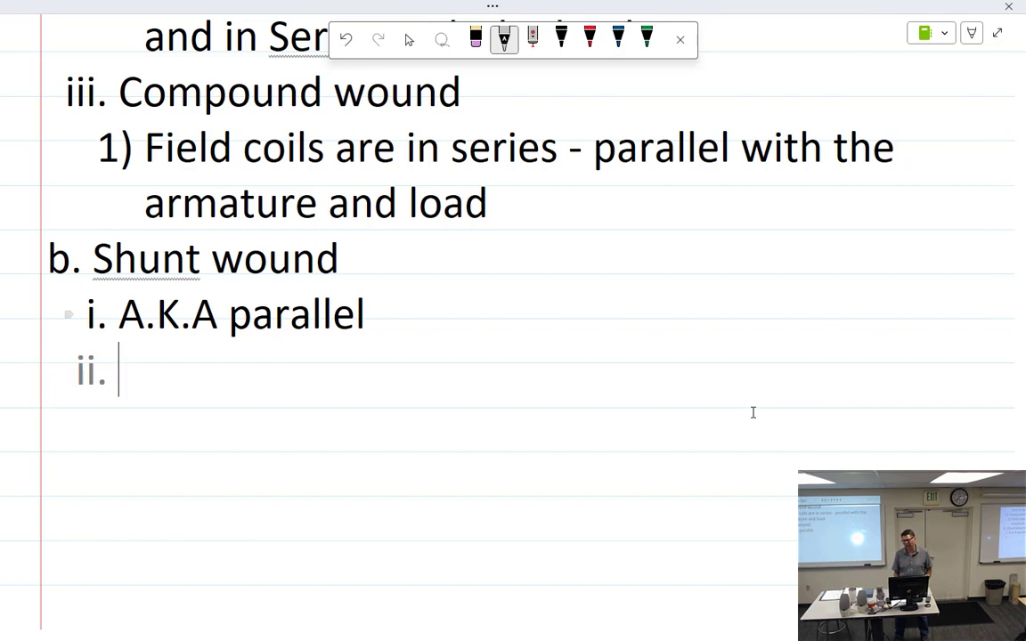
{"action": "mouse_move", "coordinate": [129, 381]}
{"action": "left_mouse_down"}
{"action": "mouse_move", "coordinate": [147, 359]}
{"action": "mouse_move", "coordinate": [152, 381]}
{"action": "left_mouse_up"}
{"action": "left_click_drag", "start_coordinate": [159, 365], "coordinate": [174, 384]}
{"action": "mouse_move", "coordinate": [190, 355]}
{"action": "left_mouse_down"}
{"action": "mouse_move", "coordinate": [190, 381]}
{"action": "mouse_move", "coordinate": [209, 367]}
{"action": "left_mouse_up"}
{"action": "mouse_move", "coordinate": [225, 366]}
{"action": "left_mouse_down"}
{"action": "mouse_move", "coordinate": [238, 382]}
{"action": "mouse_move", "coordinate": [376, 365]}
{"action": "mouse_move", "coordinate": [401, 381]}
{"action": "mouse_move", "coordinate": [432, 356]}
{"action": "mouse_move", "coordinate": [450, 372]}
{"action": "mouse_move", "coordinate": [481, 361]}
{"action": "mouse_move", "coordinate": [555, 367]}
{"action": "left_mouse_up"}
{"action": "left_click_drag", "start_coordinate": [578, 358], "coordinate": [606, 365]}
{"action": "mouse_move", "coordinate": [619, 355]}
{"action": "left_mouse_down"}
{"action": "mouse_move", "coordinate": [613, 367]}
{"action": "mouse_move", "coordinate": [652, 363]}
{"action": "left_mouse_up"}
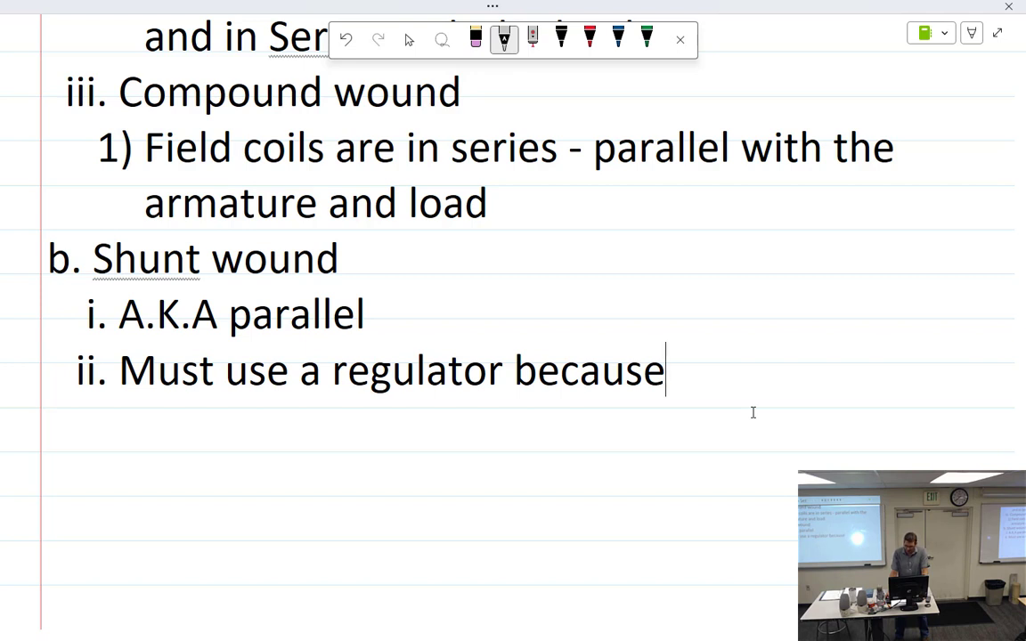
Step: Add sub-item iii under "Shunt wound" and handwrite "Generator output" in it
{"action": "key", "text": "Return"}
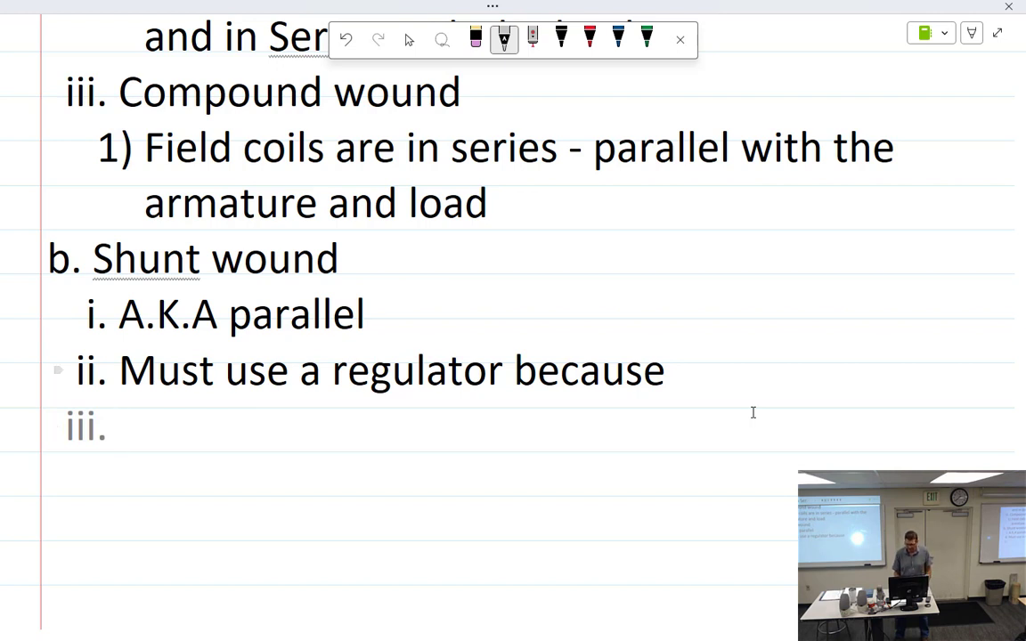
{"action": "mouse_move", "coordinate": [147, 407]}
{"action": "left_mouse_down"}
{"action": "mouse_move", "coordinate": [134, 440]}
{"action": "mouse_move", "coordinate": [149, 426]}
{"action": "left_mouse_up"}
{"action": "left_click_drag", "start_coordinate": [151, 431], "coordinate": [185, 433]}
{"action": "mouse_move", "coordinate": [188, 429]}
{"action": "left_mouse_down"}
{"action": "mouse_move", "coordinate": [197, 422]}
{"action": "mouse_move", "coordinate": [202, 435]}
{"action": "left_mouse_up"}
{"action": "mouse_move", "coordinate": [203, 425]}
{"action": "left_mouse_down"}
{"action": "mouse_move", "coordinate": [243, 436]}
{"action": "mouse_move", "coordinate": [251, 418]}
{"action": "left_mouse_up"}
{"action": "left_click_drag", "start_coordinate": [246, 426], "coordinate": [276, 428]}
{"action": "left_click_drag", "start_coordinate": [354, 424], "coordinate": [378, 429]}
{"action": "left_click_drag", "start_coordinate": [389, 413], "coordinate": [397, 421]}
{"action": "mouse_move", "coordinate": [409, 422]}
{"action": "left_mouse_down"}
{"action": "mouse_move", "coordinate": [411, 449]}
{"action": "mouse_move", "coordinate": [419, 437]}
{"action": "left_mouse_up"}
{"action": "mouse_move", "coordinate": [422, 425]}
{"action": "left_mouse_down"}
{"action": "mouse_move", "coordinate": [436, 439]}
{"action": "mouse_move", "coordinate": [456, 425]}
{"action": "left_mouse_up"}
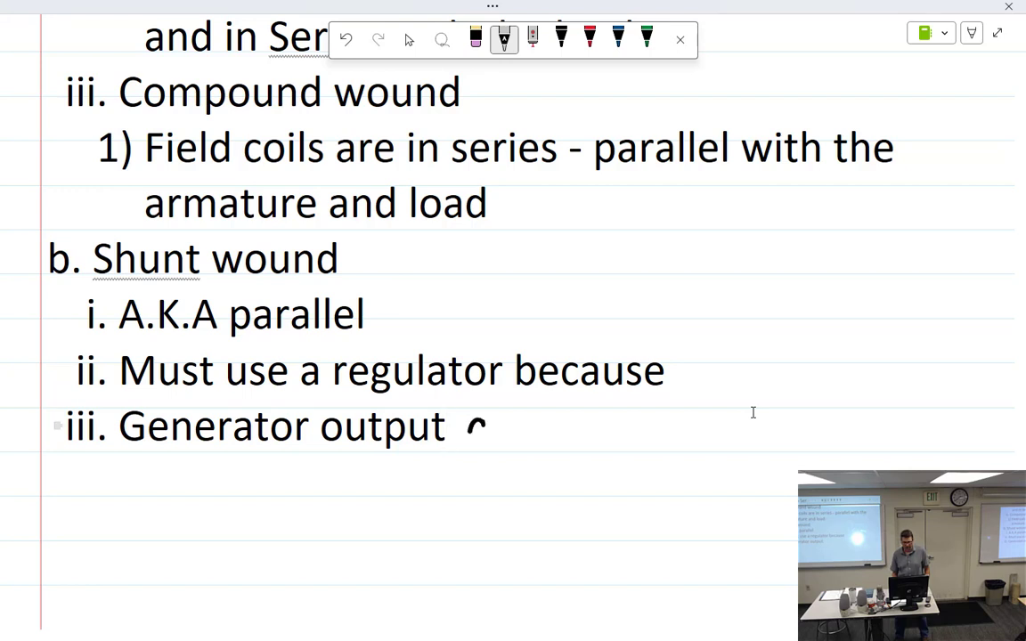
Step: Continue sub-item iii by handwriting "can travel through" after "Generator output"
{"action": "mouse_move", "coordinate": [481, 427]}
{"action": "left_mouse_down"}
{"action": "mouse_move", "coordinate": [554, 446]}
{"action": "mouse_move", "coordinate": [610, 430]}
{"action": "left_mouse_up"}
{"action": "left_click_drag", "start_coordinate": [615, 438], "coordinate": [634, 445]}
{"action": "left_click_drag", "start_coordinate": [683, 413], "coordinate": [689, 440]}
{"action": "left_click_drag", "start_coordinate": [696, 408], "coordinate": [707, 446]}
{"action": "mouse_move", "coordinate": [711, 432]}
{"action": "left_mouse_down"}
{"action": "mouse_move", "coordinate": [750, 436]}
{"action": "mouse_move", "coordinate": [762, 450]}
{"action": "left_mouse_up"}
{"action": "left_click_drag", "start_coordinate": [766, 410], "coordinate": [777, 445]}
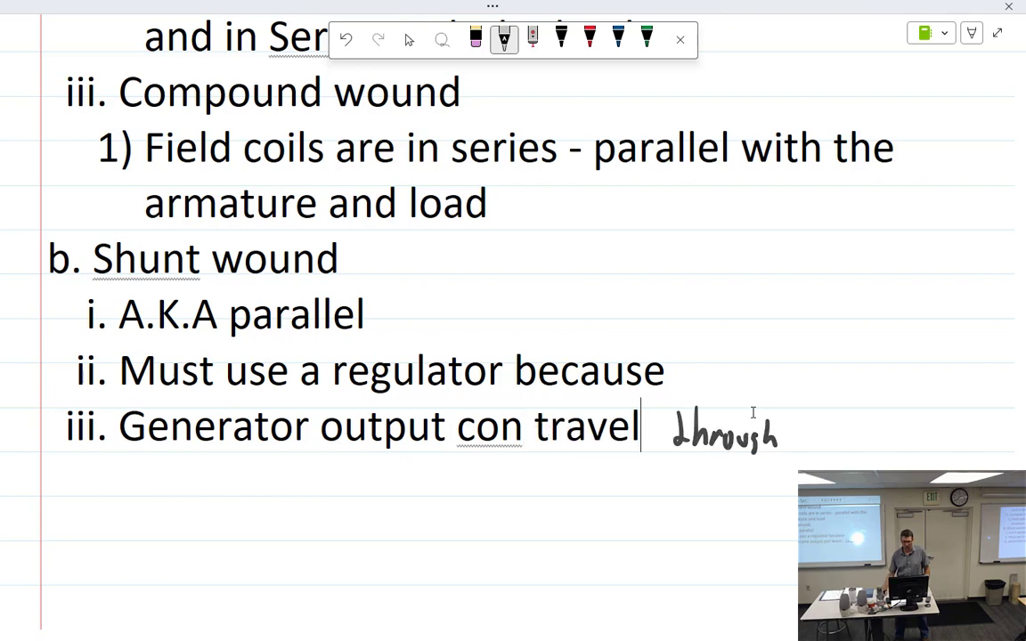
Step: Correct the misrecognised word "con" to "can" in sub-item iii under "Shunt wound"
{"action": "scroll", "coordinate": [753, 412], "scroll_direction": "down", "scroll_amount": 2}
{"action": "left_click", "coordinate": [409, 39]}
{"action": "right_click", "coordinate": [486, 283]}
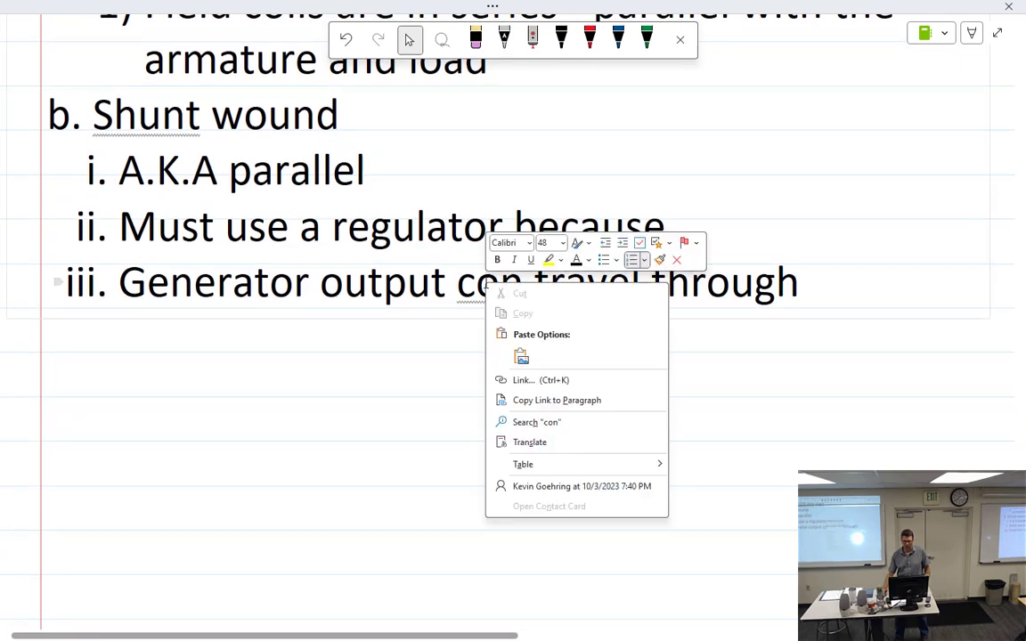
{"action": "left_click", "coordinate": [492, 286]}
{"action": "right_click", "coordinate": [489, 293]}
{"action": "left_click", "coordinate": [497, 287]}
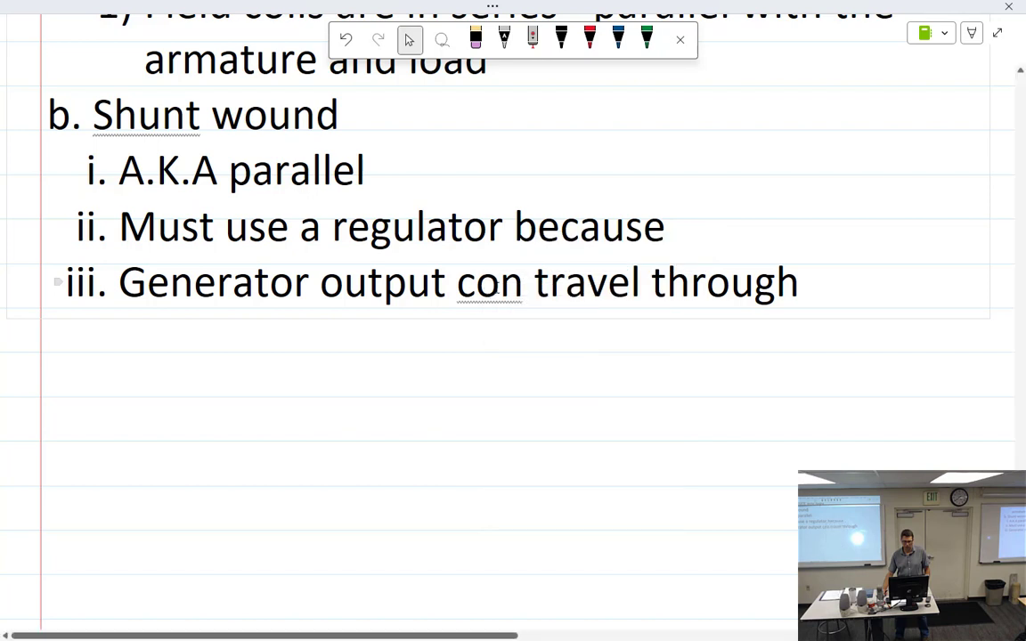
{"action": "left_click_drag", "start_coordinate": [477, 284], "coordinate": [497, 283]}
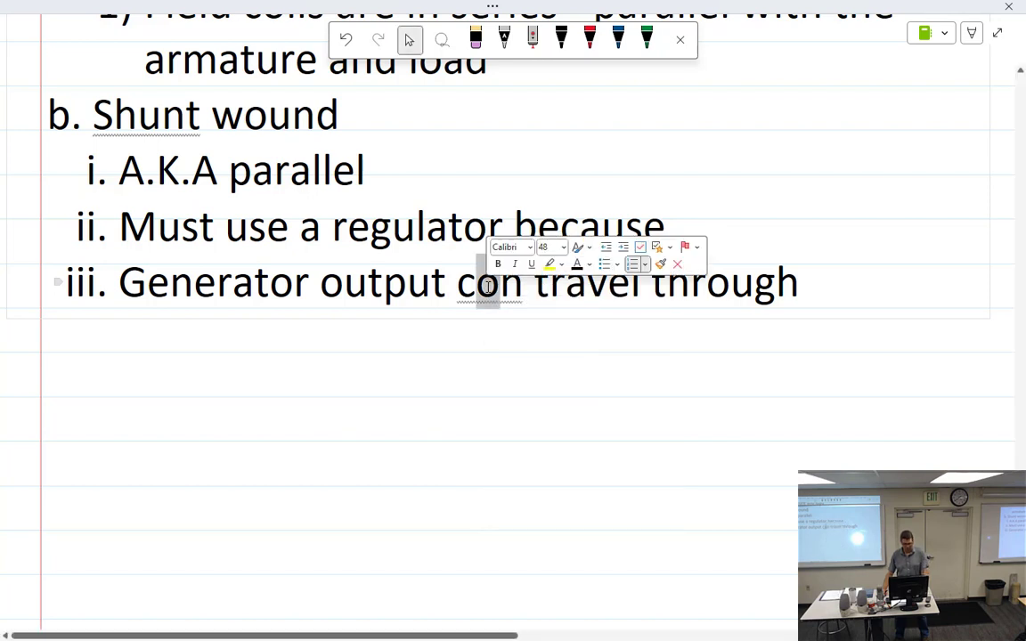
{"action": "type", "text": "a"}
Step: Continue sub-item iii by handwriting "load or field" after "travel through"
{"action": "left_click", "coordinate": [825, 308]}
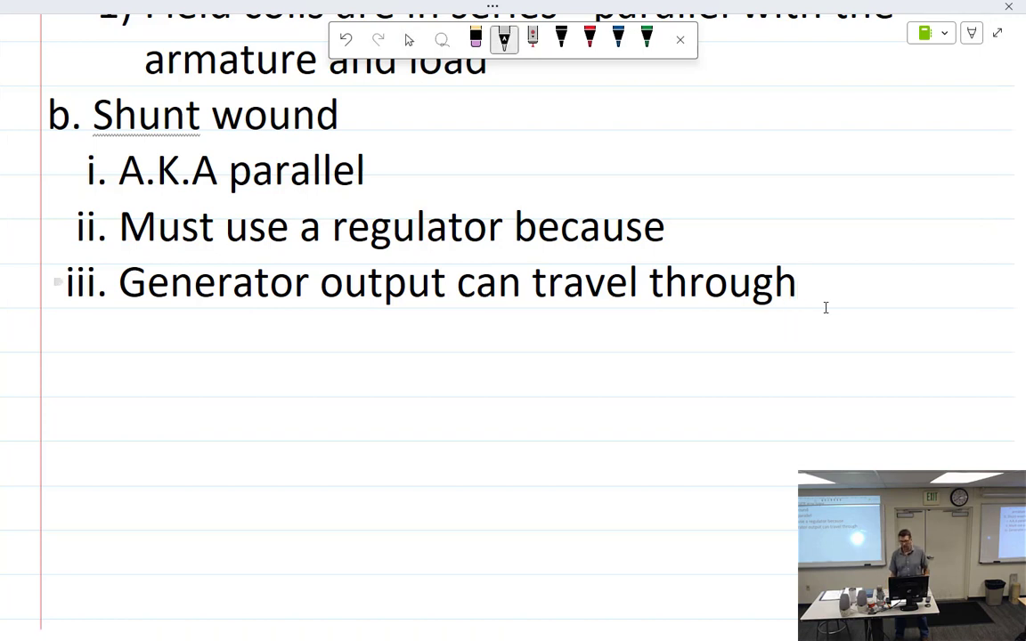
{"action": "mouse_move", "coordinate": [828, 252]}
{"action": "left_mouse_down"}
{"action": "mouse_move", "coordinate": [821, 296]}
{"action": "mouse_move", "coordinate": [842, 273]}
{"action": "mouse_move", "coordinate": [860, 274]}
{"action": "mouse_move", "coordinate": [865, 294]}
{"action": "left_mouse_up"}
{"action": "mouse_move", "coordinate": [882, 272]}
{"action": "left_mouse_down"}
{"action": "mouse_move", "coordinate": [887, 293]}
{"action": "mouse_move", "coordinate": [942, 294]}
{"action": "left_mouse_up"}
{"action": "left_click_drag", "start_coordinate": [950, 300], "coordinate": [964, 290]}
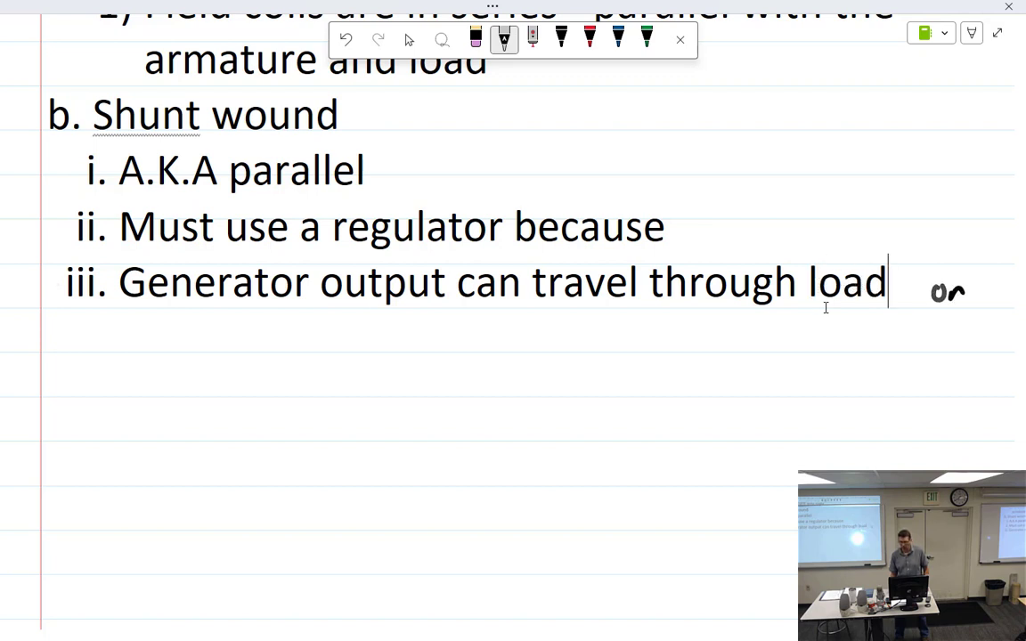
{"action": "left_click_drag", "start_coordinate": [167, 314], "coordinate": [157, 350]}
{"action": "left_click_drag", "start_coordinate": [150, 337], "coordinate": [168, 332]}
{"action": "mouse_move", "coordinate": [176, 333]}
{"action": "left_mouse_down"}
{"action": "mouse_move", "coordinate": [178, 347]}
{"action": "mouse_move", "coordinate": [197, 347]}
{"action": "left_mouse_up"}
{"action": "mouse_move", "coordinate": [205, 319]}
{"action": "left_mouse_down"}
{"action": "mouse_move", "coordinate": [205, 346]}
{"action": "mouse_move", "coordinate": [230, 342]}
{"action": "left_mouse_up"}
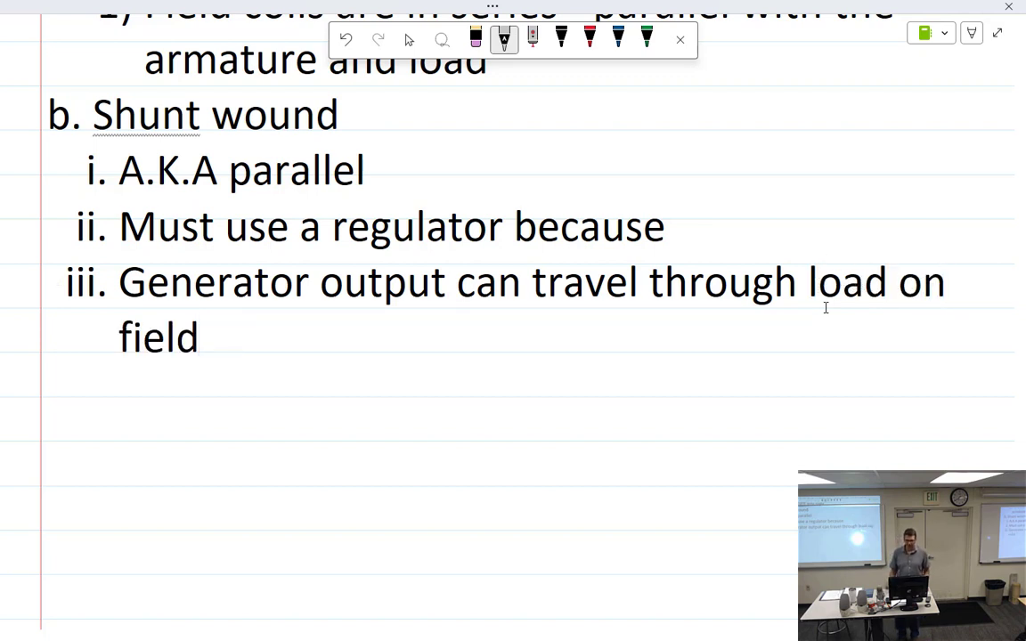
Step: Draw a plus sign beside the upper brush and a minus sign beside the lower brush in the shunt wound generator diagram
{"action": "left_click", "coordinate": [409, 39]}
{"action": "scroll", "coordinate": [602, 350], "scroll_direction": "right", "scroll_amount": 15}
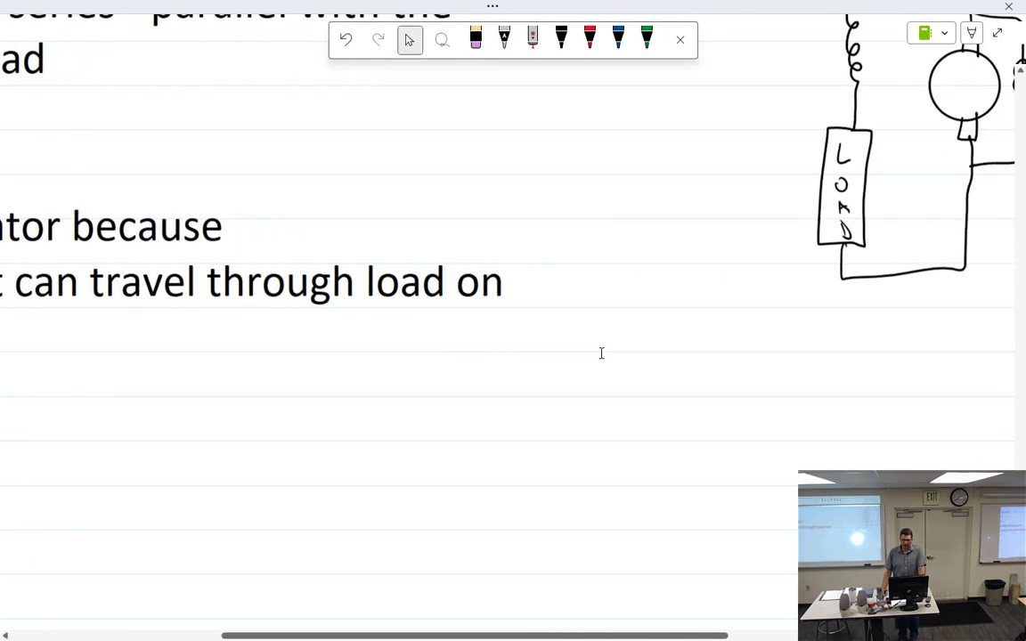
{"action": "scroll", "coordinate": [601, 353], "scroll_direction": "up", "scroll_amount": 5}
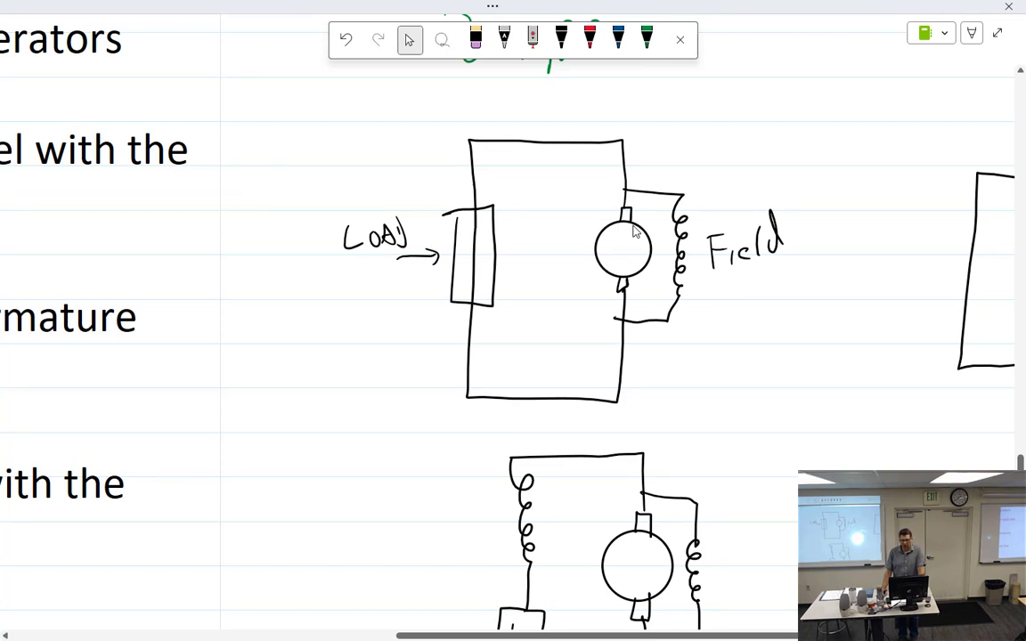
{"action": "left_click", "coordinate": [504, 39]}
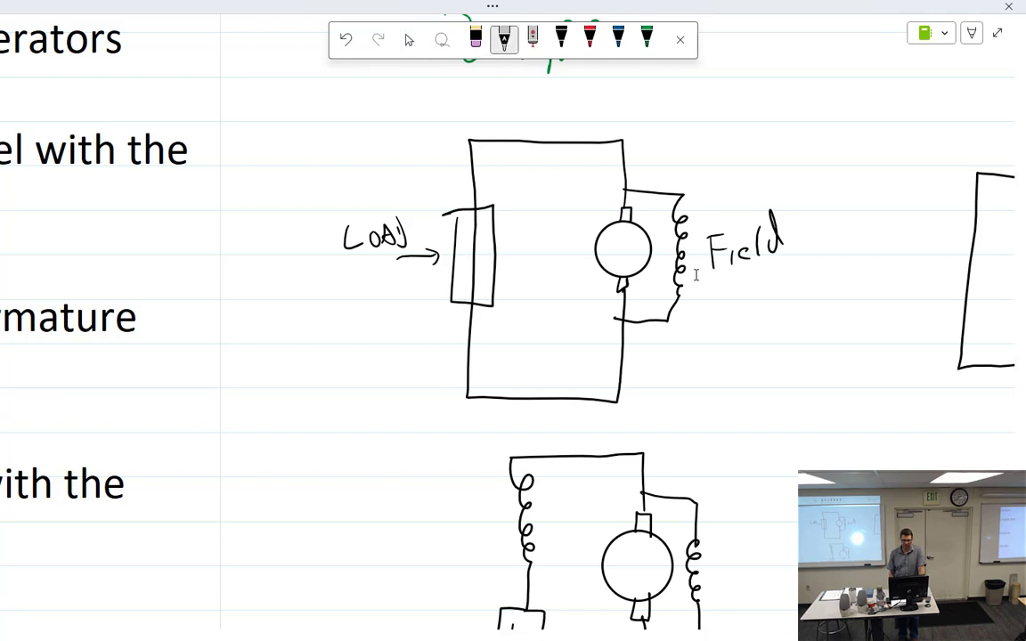
{"action": "left_click", "coordinate": [563, 37]}
{"action": "left_click_drag", "start_coordinate": [605, 215], "coordinate": [616, 214]}
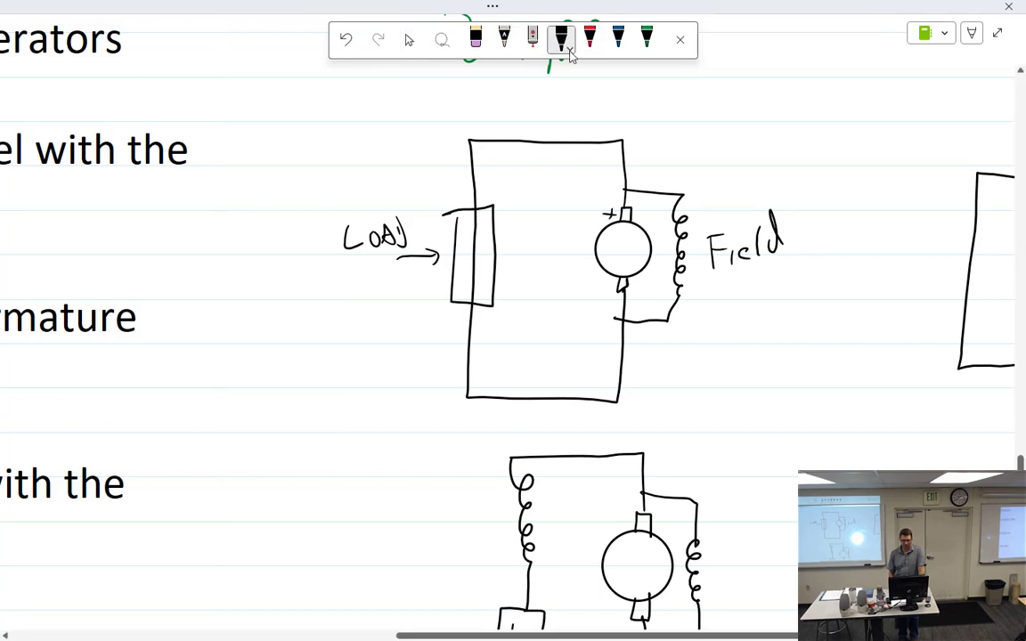
{"action": "left_click", "coordinate": [409, 39]}
{"action": "left_click", "coordinate": [599, 307]}
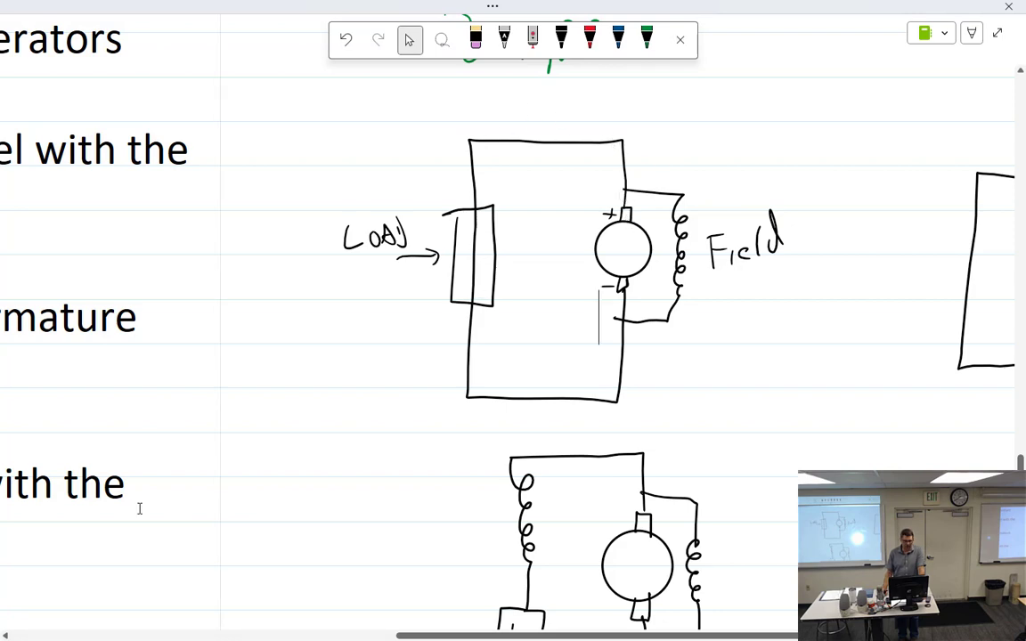
Step: Add sub-item 1) beneath sub-item iii and handwrite "Output will" in it
{"action": "scroll", "coordinate": [145, 508], "scroll_direction": "left", "scroll_amount": 10}
{"action": "scroll", "coordinate": [146, 509], "scroll_direction": "down", "scroll_amount": 5}
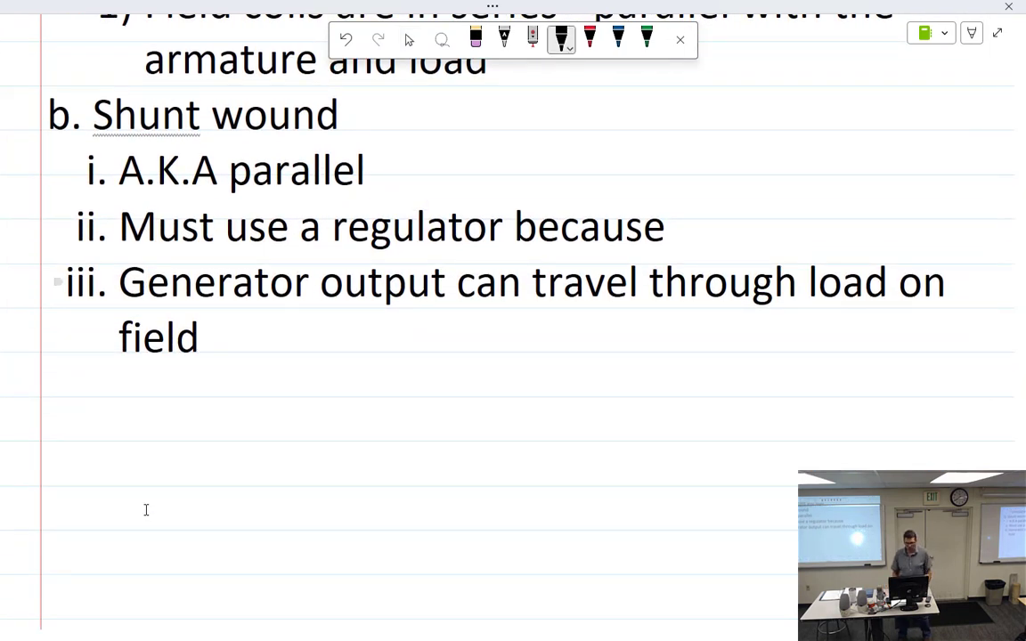
{"action": "left_click", "coordinate": [198, 353]}
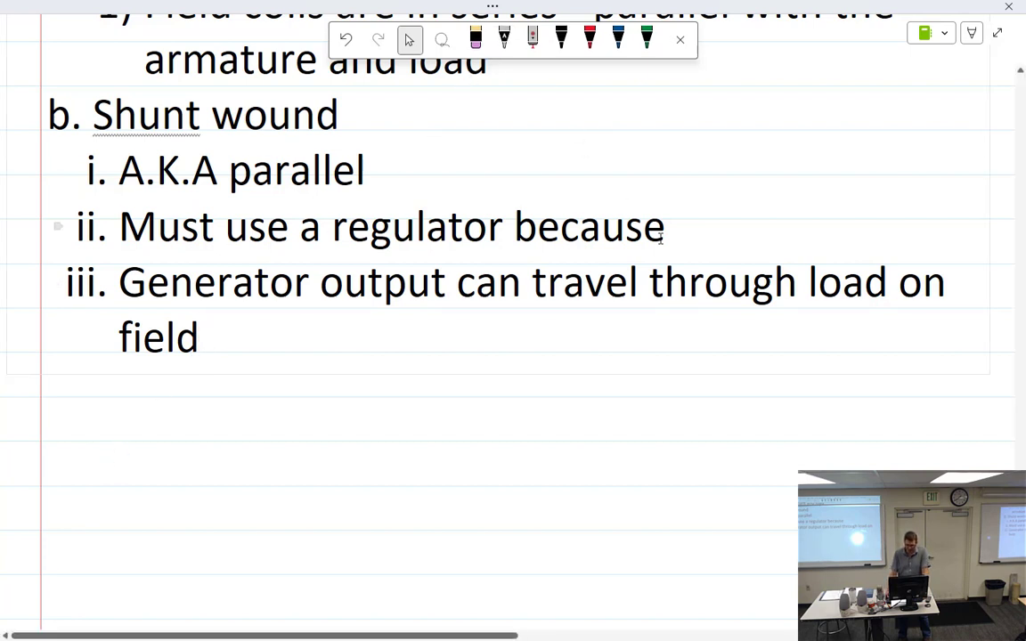
{"action": "key", "text": "Return"}
{"action": "key", "text": "Tab"}
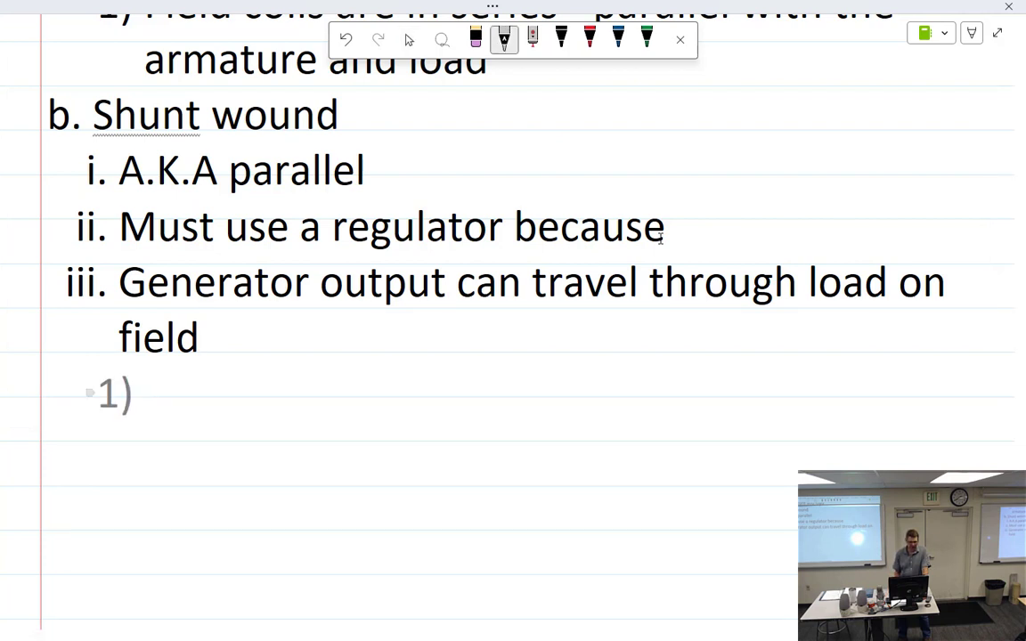
{"action": "left_click_drag", "start_coordinate": [162, 383], "coordinate": [185, 403]}
{"action": "left_click_drag", "start_coordinate": [191, 378], "coordinate": [195, 401]}
{"action": "left_click_drag", "start_coordinate": [185, 390], "coordinate": [200, 389]}
{"action": "mouse_move", "coordinate": [205, 389]}
{"action": "left_mouse_down"}
{"action": "mouse_move", "coordinate": [204, 413]}
{"action": "mouse_move", "coordinate": [229, 403]}
{"action": "left_mouse_up"}
{"action": "left_click_drag", "start_coordinate": [233, 373], "coordinate": [236, 403]}
{"action": "left_click_drag", "start_coordinate": [225, 387], "coordinate": [292, 394]}
{"action": "mouse_move", "coordinate": [298, 386]}
{"action": "left_mouse_down"}
{"action": "mouse_move", "coordinate": [297, 404]}
{"action": "mouse_move", "coordinate": [311, 402]}
{"action": "left_mouse_up"}
{"action": "left_click_drag", "start_coordinate": [321, 371], "coordinate": [320, 401]}
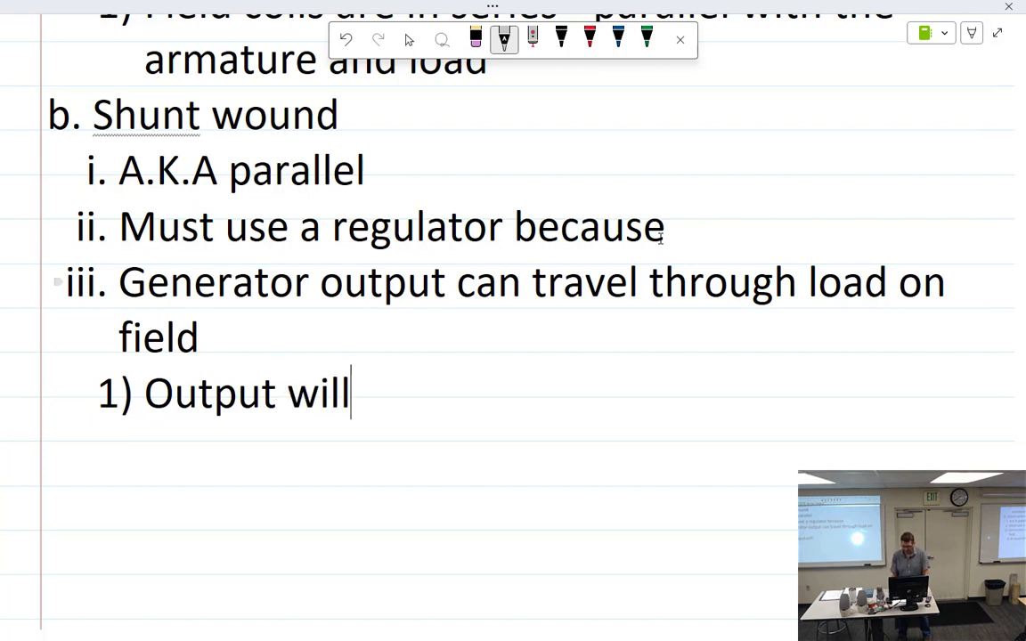
Step: Remove "will" from sub-item 1) and handwrite "current will" after "Output"
{"action": "key", "text": "ctrl+BackSpace"}
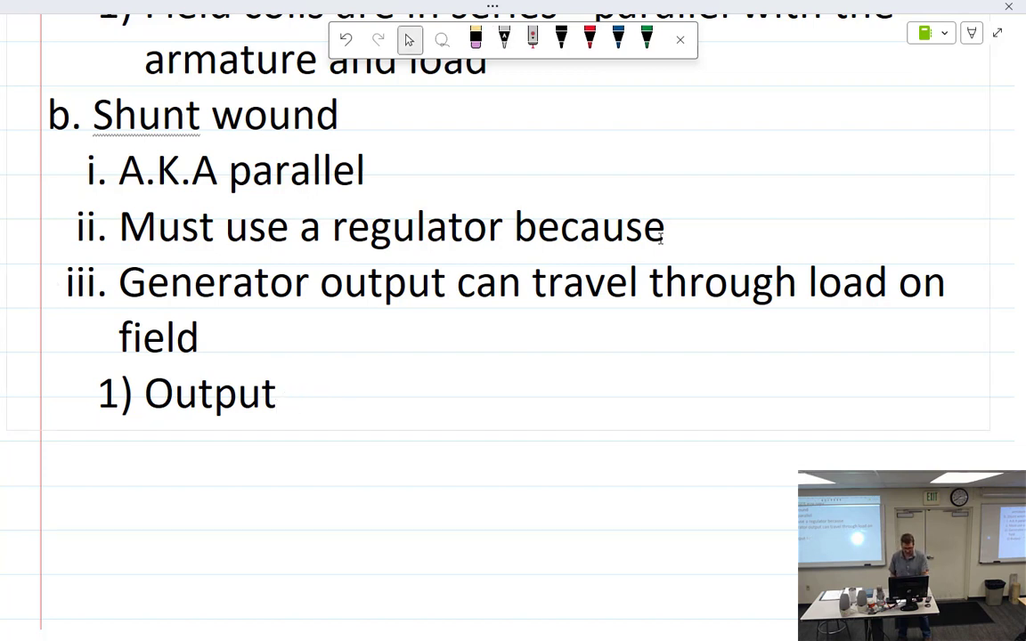
{"action": "left_click", "coordinate": [505, 38]}
{"action": "mouse_move", "coordinate": [319, 387]}
{"action": "left_mouse_down"}
{"action": "mouse_move", "coordinate": [318, 407]}
{"action": "mouse_move", "coordinate": [342, 403]}
{"action": "left_mouse_up"}
{"action": "mouse_move", "coordinate": [344, 407]}
{"action": "left_mouse_down"}
{"action": "mouse_move", "coordinate": [358, 392]}
{"action": "mouse_move", "coordinate": [458, 403]}
{"action": "mouse_move", "coordinate": [496, 387]}
{"action": "left_mouse_up"}
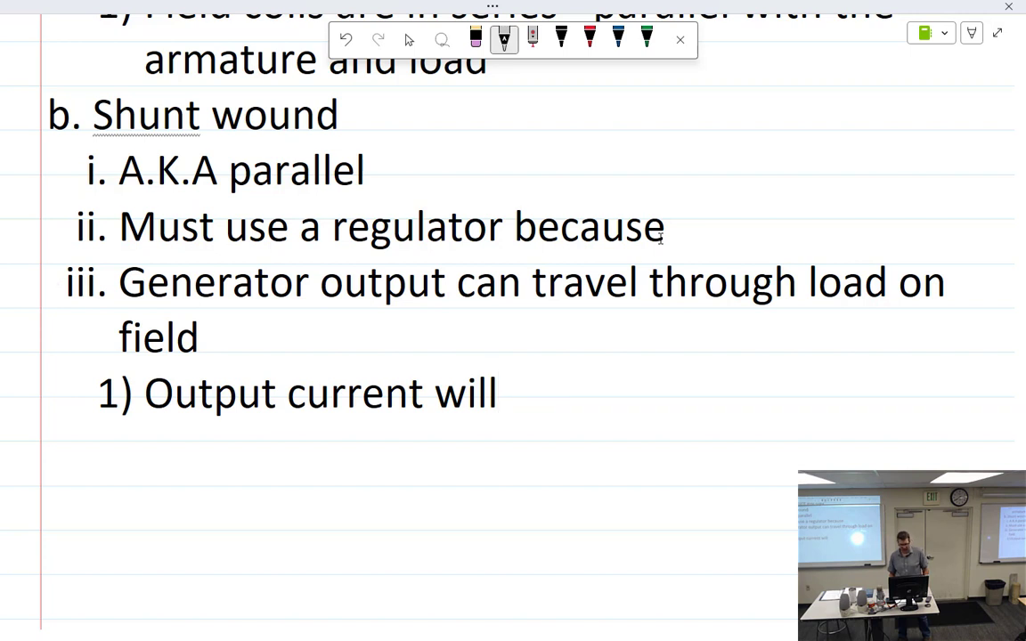
{"action": "mouse_move", "coordinate": [527, 387]}
{"action": "left_mouse_down"}
{"action": "mouse_move", "coordinate": [536, 402]}
{"action": "mouse_move", "coordinate": [569, 394]}
{"action": "left_mouse_up"}
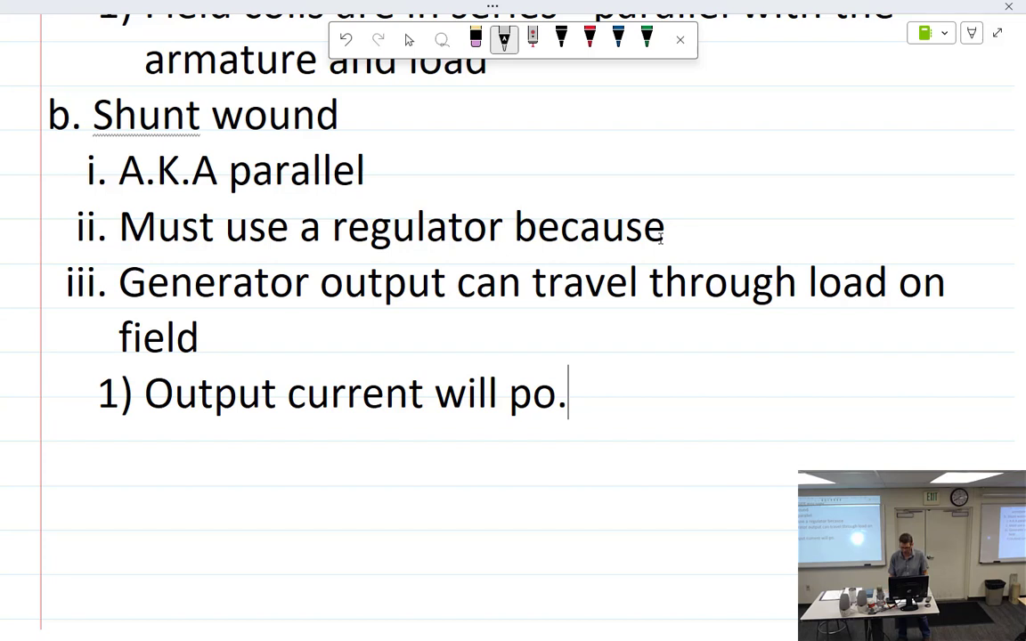
{"action": "key", "text": "BackSpace"}
{"action": "key", "text": "BackSpace"}
{"action": "key", "text": "BackSpace"}
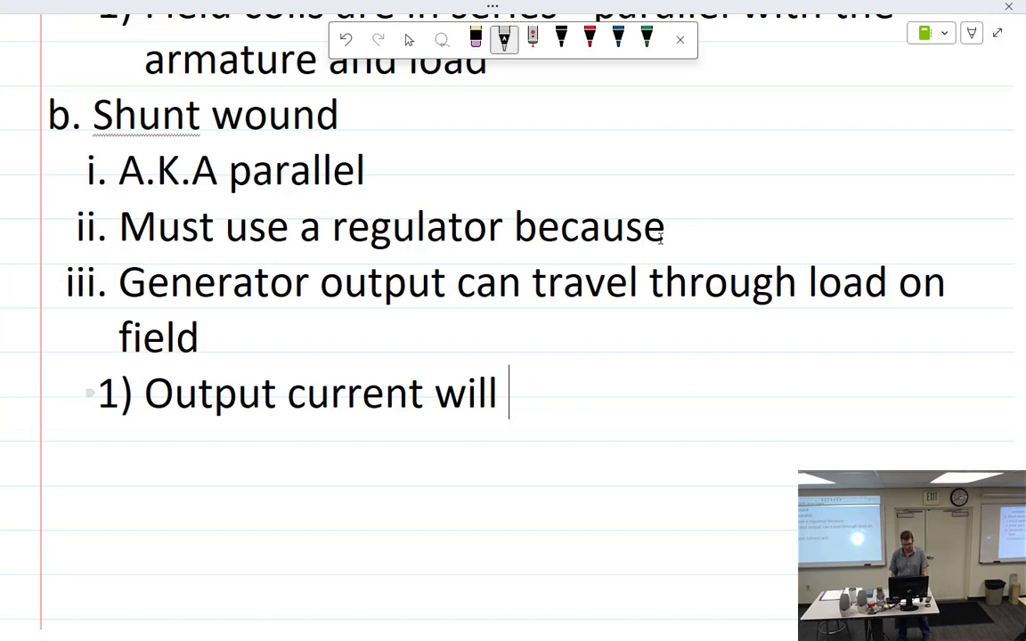
Step: Continue sub-item 1) by handwriting "proportionally choose" after "Output current will"
{"action": "mouse_move", "coordinate": [519, 383]}
{"action": "left_mouse_down"}
{"action": "mouse_move", "coordinate": [523, 412]}
{"action": "mouse_move", "coordinate": [524, 398]}
{"action": "left_mouse_up"}
{"action": "left_click_drag", "start_coordinate": [537, 384], "coordinate": [549, 385]}
{"action": "mouse_move", "coordinate": [554, 383]}
{"action": "left_mouse_down"}
{"action": "mouse_move", "coordinate": [599, 392]}
{"action": "mouse_move", "coordinate": [620, 379]}
{"action": "mouse_move", "coordinate": [625, 392]}
{"action": "mouse_move", "coordinate": [634, 372]}
{"action": "left_mouse_up"}
{"action": "left_click_drag", "start_coordinate": [643, 379], "coordinate": [696, 392]}
{"action": "left_click_drag", "start_coordinate": [701, 364], "coordinate": [711, 392]}
{"action": "left_click_drag", "start_coordinate": [716, 381], "coordinate": [724, 406]}
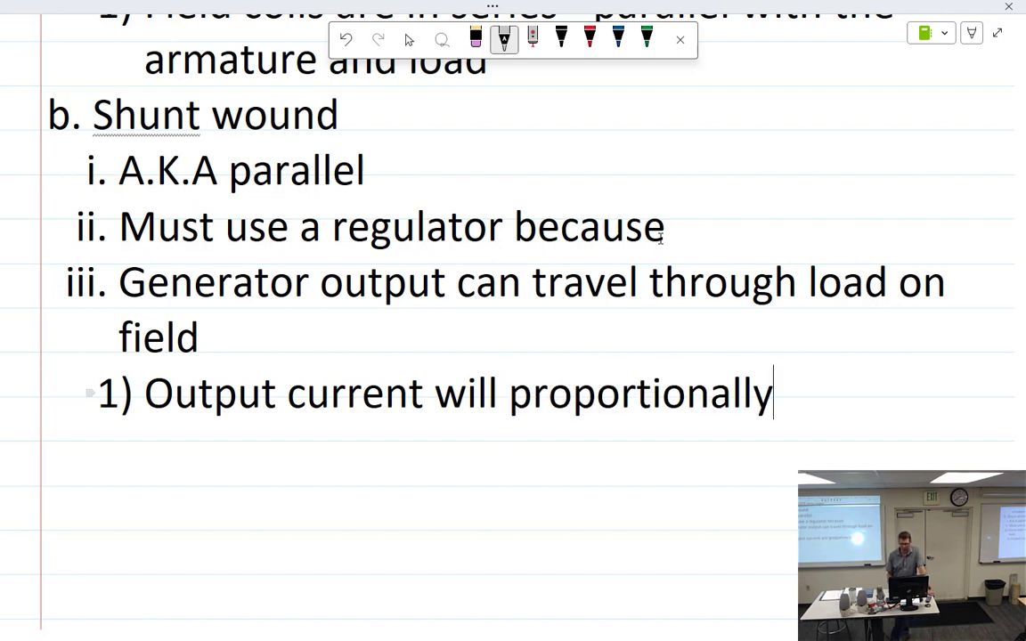
{"action": "left_click_drag", "start_coordinate": [825, 384], "coordinate": [828, 402]}
{"action": "mouse_move", "coordinate": [839, 374]}
{"action": "left_mouse_down"}
{"action": "mouse_move", "coordinate": [852, 400]}
{"action": "mouse_move", "coordinate": [873, 384]}
{"action": "left_mouse_up"}
{"action": "mouse_move", "coordinate": [885, 381]}
{"action": "left_mouse_down"}
{"action": "mouse_move", "coordinate": [881, 395]}
{"action": "mouse_move", "coordinate": [903, 392]}
{"action": "left_mouse_up"}
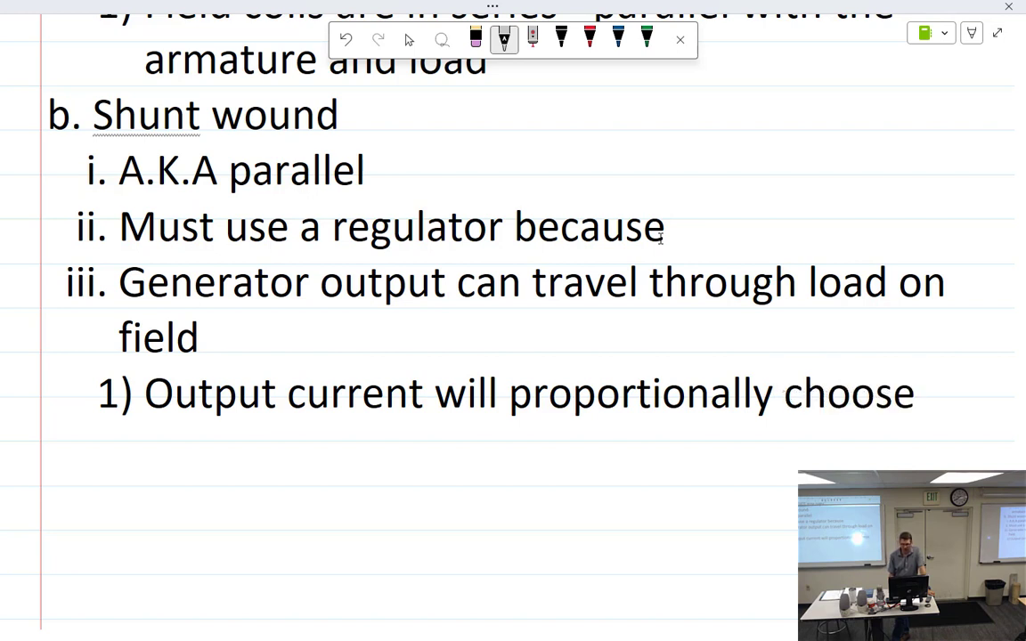
Step: Complete sub-item 1) by handwriting "the easiest path" after "choose"
{"action": "left_click_drag", "start_coordinate": [164, 430], "coordinate": [159, 468]}
{"action": "left_click_drag", "start_coordinate": [153, 445], "coordinate": [191, 459]}
{"action": "left_click_drag", "start_coordinate": [194, 453], "coordinate": [270, 463]}
{"action": "left_click_drag", "start_coordinate": [273, 455], "coordinate": [286, 461]}
{"action": "mouse_move", "coordinate": [300, 437]}
{"action": "left_mouse_down"}
{"action": "mouse_move", "coordinate": [305, 458]}
{"action": "mouse_move", "coordinate": [310, 448]}
{"action": "left_mouse_up"}
{"action": "mouse_move", "coordinate": [358, 447]}
{"action": "left_mouse_down"}
{"action": "mouse_move", "coordinate": [363, 476]}
{"action": "mouse_move", "coordinate": [369, 458]}
{"action": "left_mouse_up"}
{"action": "mouse_move", "coordinate": [381, 447]}
{"action": "left_mouse_down"}
{"action": "mouse_move", "coordinate": [379, 462]}
{"action": "mouse_move", "coordinate": [394, 460]}
{"action": "left_mouse_up"}
{"action": "left_click_drag", "start_coordinate": [387, 446], "coordinate": [417, 460]}
{"action": "left_click_drag", "start_coordinate": [417, 451], "coordinate": [431, 458]}
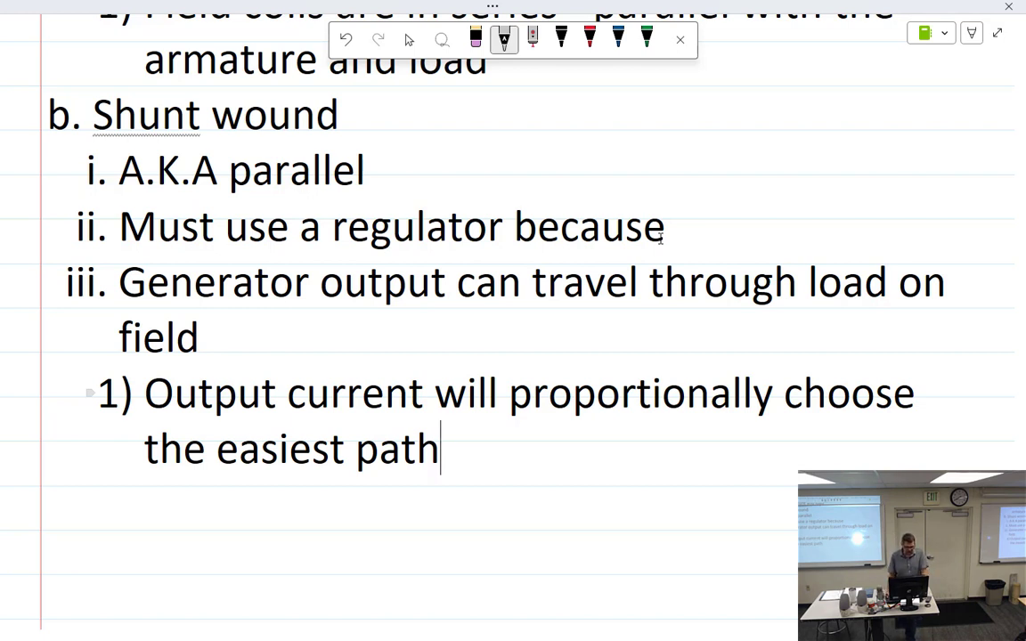
Step: Add sub-item a) beneath "Output current will proportionally choose the easiest path" and handwrite "If Load increases" in it
{"action": "key", "text": "Return"}
{"action": "key", "text": "Tab"}
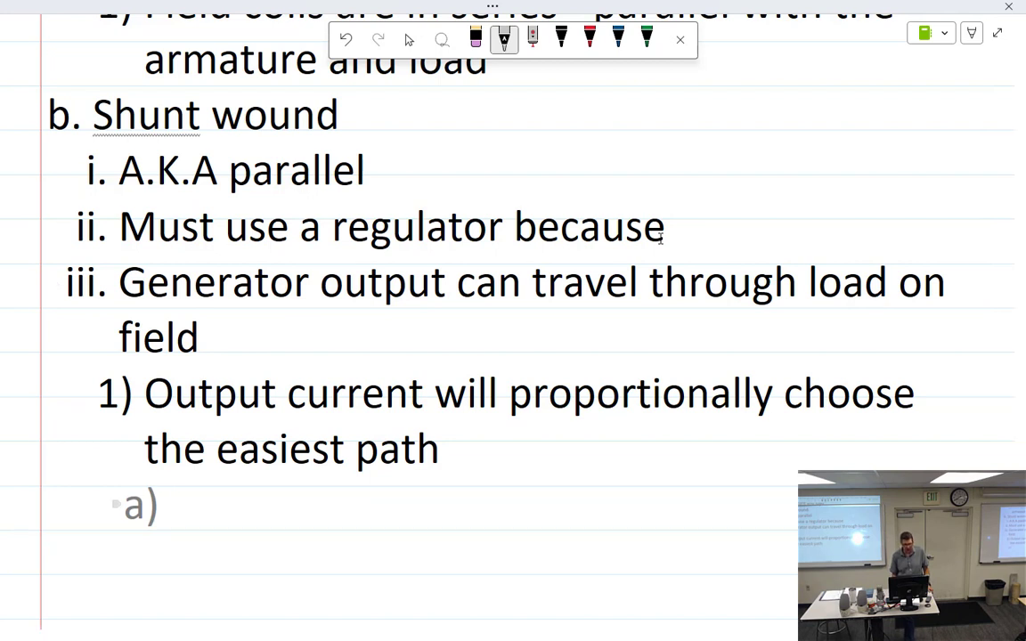
{"action": "left_click_drag", "start_coordinate": [200, 505], "coordinate": [202, 521]}
{"action": "mouse_move", "coordinate": [216, 490]}
{"action": "left_mouse_down"}
{"action": "mouse_move", "coordinate": [210, 520]}
{"action": "mouse_move", "coordinate": [218, 509]}
{"action": "mouse_move", "coordinate": [272, 521]}
{"action": "left_mouse_up"}
{"action": "mouse_move", "coordinate": [283, 507]}
{"action": "left_mouse_down"}
{"action": "mouse_move", "coordinate": [302, 520]}
{"action": "mouse_move", "coordinate": [386, 524]}
{"action": "left_mouse_up"}
{"action": "mouse_move", "coordinate": [399, 513]}
{"action": "left_mouse_down"}
{"action": "mouse_move", "coordinate": [392, 524]}
{"action": "mouse_move", "coordinate": [412, 514]}
{"action": "left_mouse_up"}
{"action": "left_click_drag", "start_coordinate": [416, 519], "coordinate": [449, 524]}
{"action": "left_click_drag", "start_coordinate": [459, 510], "coordinate": [455, 524]}
{"action": "left_click_drag", "start_coordinate": [466, 518], "coordinate": [483, 524]}
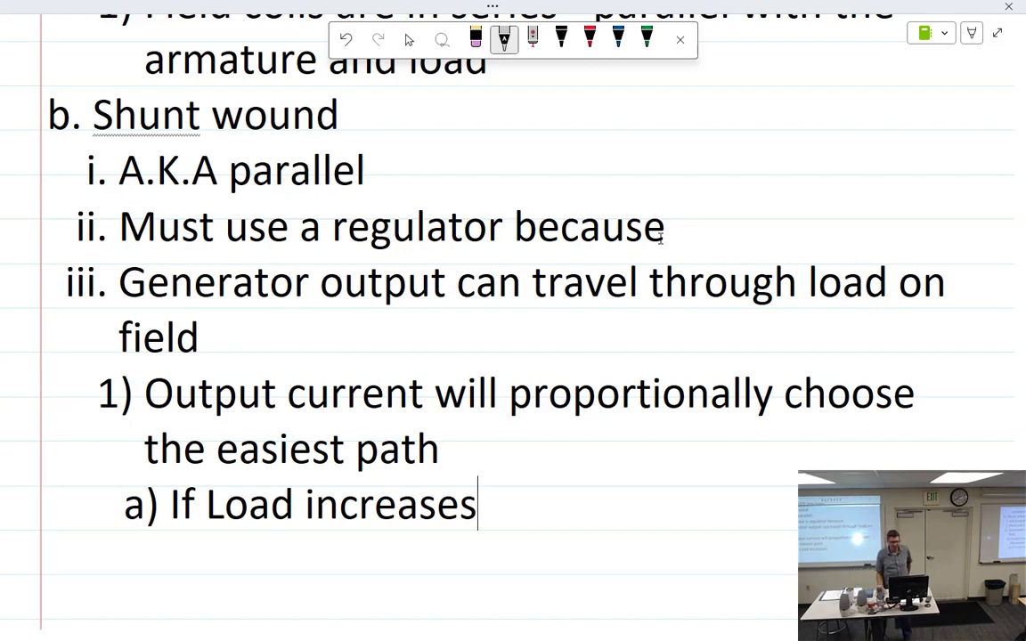
Step: Sketch four vertical resistors in black ink in the blank area beside the circuit diagrams, labelling three of them 100 Ω, 600 Ω and 100 Ω
{"action": "key", "text": "Escape"}
{"action": "scroll", "coordinate": [508, 331], "scroll_direction": "right", "scroll_amount": 10}
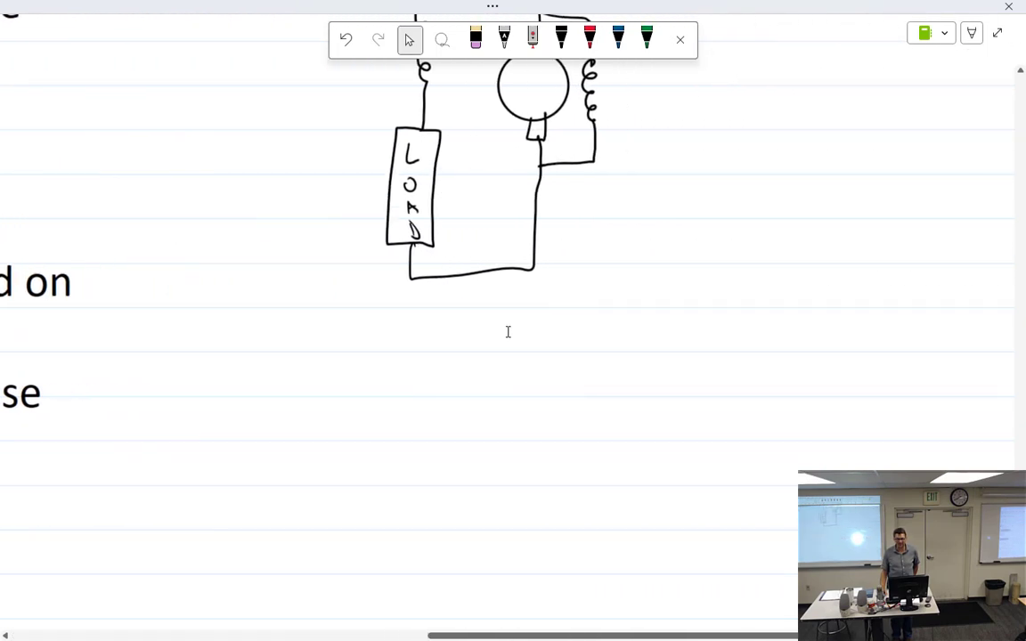
{"action": "scroll", "coordinate": [509, 331], "scroll_direction": "right", "scroll_amount": 2}
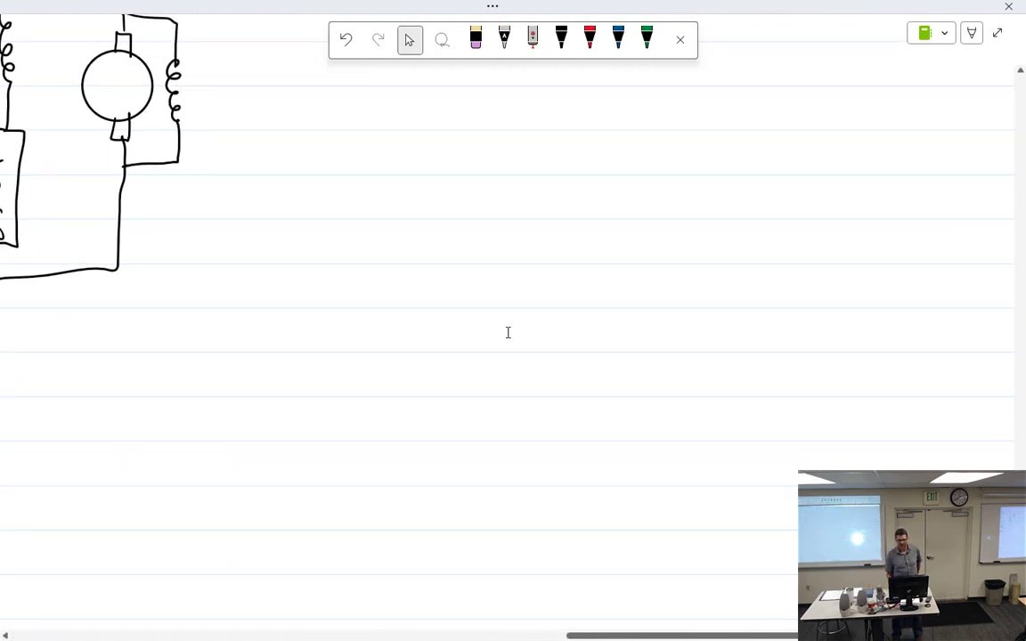
{"action": "left_click", "coordinate": [561, 40]}
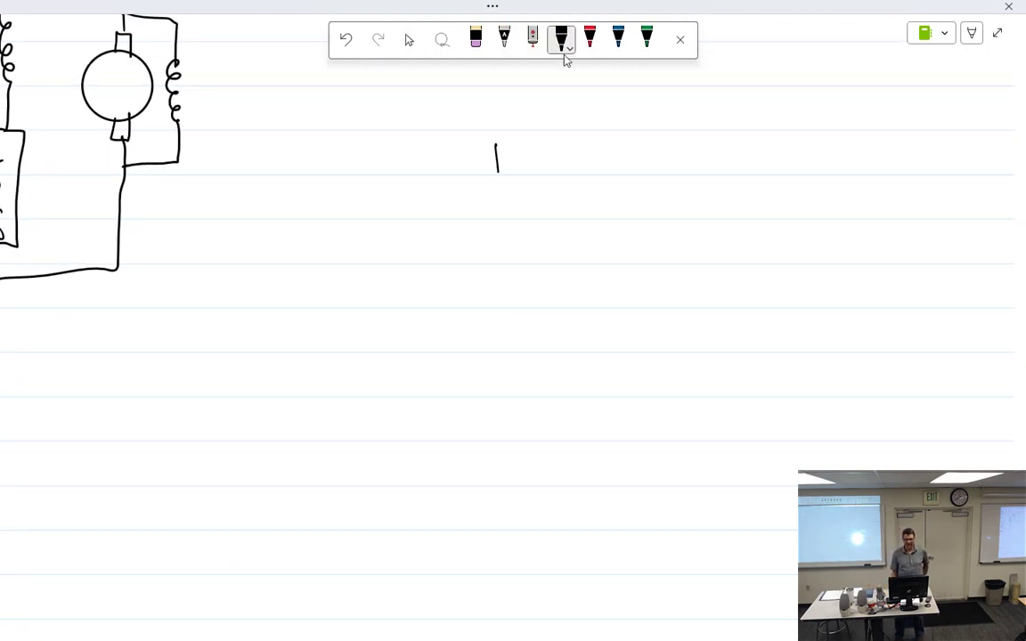
{"action": "left_click_drag", "start_coordinate": [497, 171], "coordinate": [502, 304]}
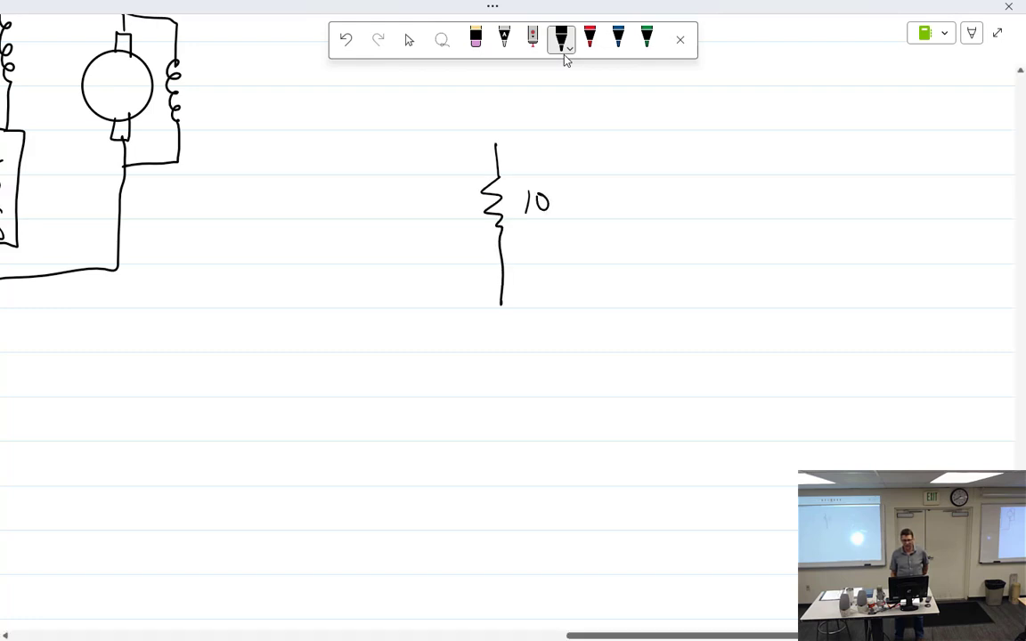
{"action": "left_click_drag", "start_coordinate": [558, 197], "coordinate": [560, 197]}
{"action": "left_click_drag", "start_coordinate": [572, 210], "coordinate": [584, 210]}
{"action": "left_click_drag", "start_coordinate": [675, 189], "coordinate": [679, 281]}
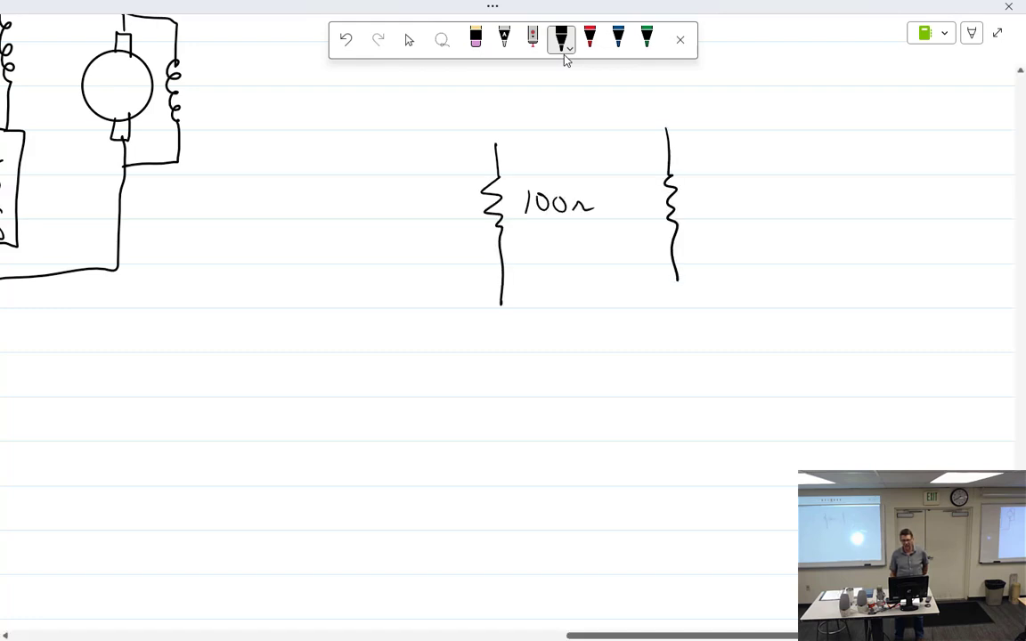
{"action": "left_click_drag", "start_coordinate": [697, 208], "coordinate": [695, 220]}
{"action": "left_click_drag", "start_coordinate": [834, 117], "coordinate": [830, 285]}
{"action": "mouse_move", "coordinate": [835, 181]}
{"action": "left_mouse_down"}
{"action": "mouse_move", "coordinate": [838, 242]}
{"action": "mouse_move", "coordinate": [873, 217]}
{"action": "left_mouse_up"}
{"action": "left_click_drag", "start_coordinate": [890, 214], "coordinate": [888, 215]}
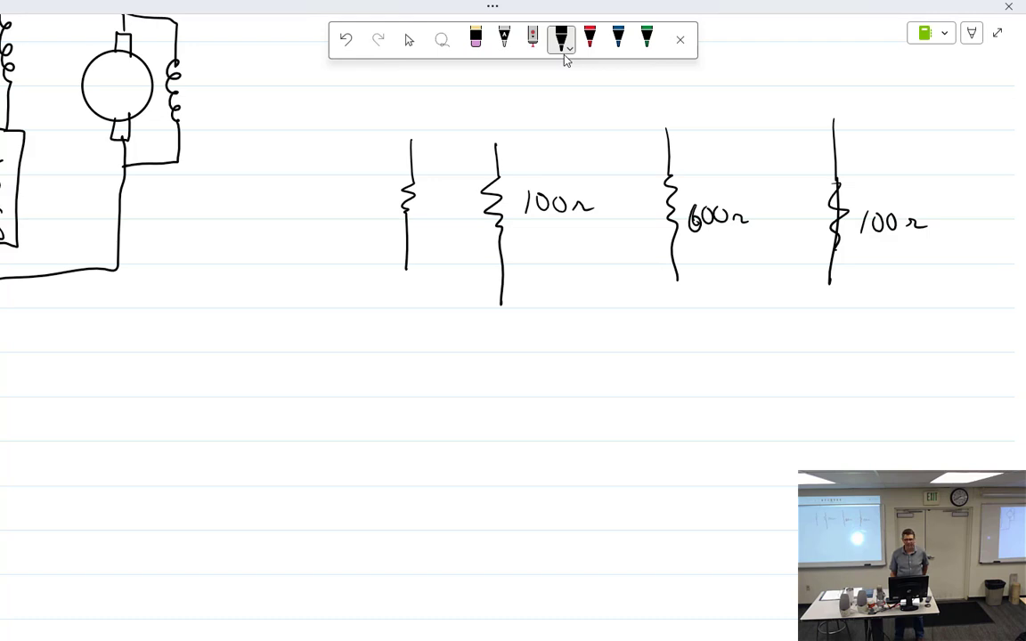
{"action": "left_click", "coordinate": [409, 39]}
Step: Return to sub-item a) in the outline and handwrite "the resistance Wil" after "If Load increases"
{"action": "scroll", "coordinate": [453, 110], "scroll_direction": "left", "scroll_amount": 5}
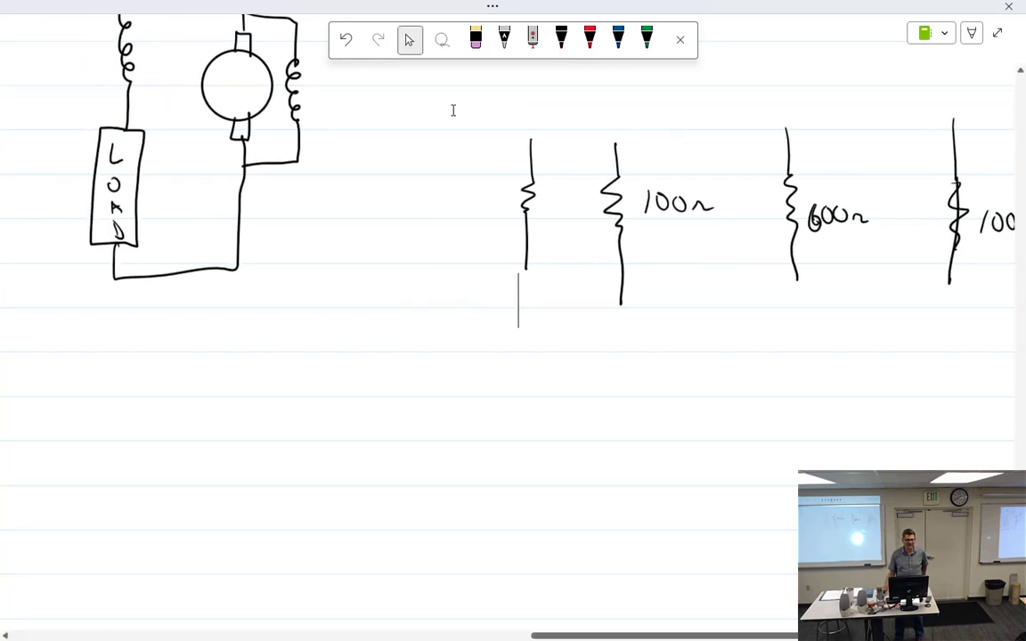
{"action": "scroll", "coordinate": [453, 109], "scroll_direction": "left", "scroll_amount": 10}
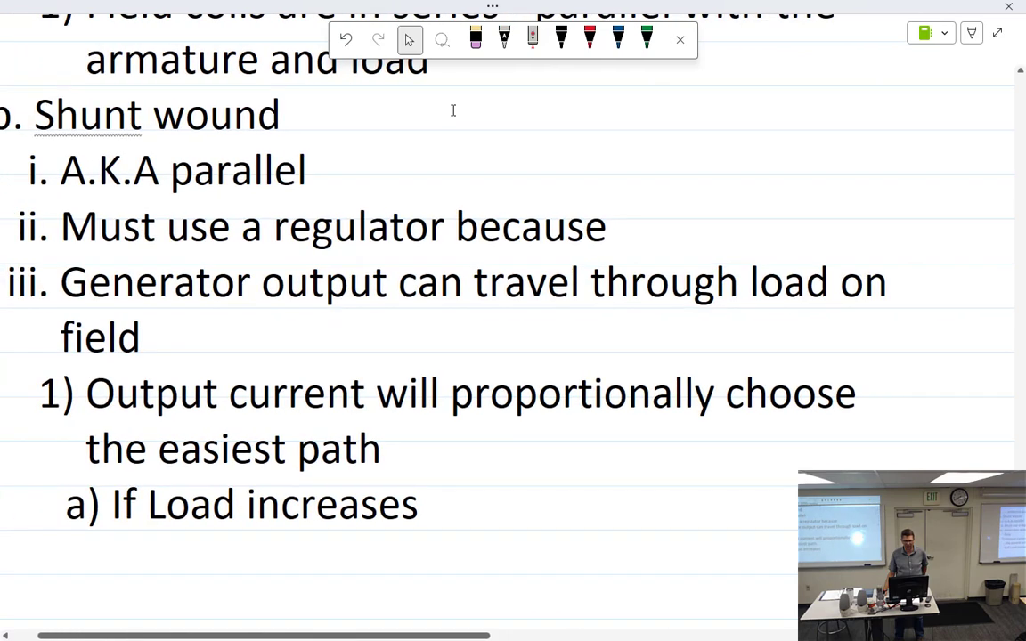
{"action": "scroll", "coordinate": [397, 101], "scroll_direction": "down", "scroll_amount": 1}
{"action": "scroll", "coordinate": [408, 258], "scroll_direction": "down", "scroll_amount": 3}
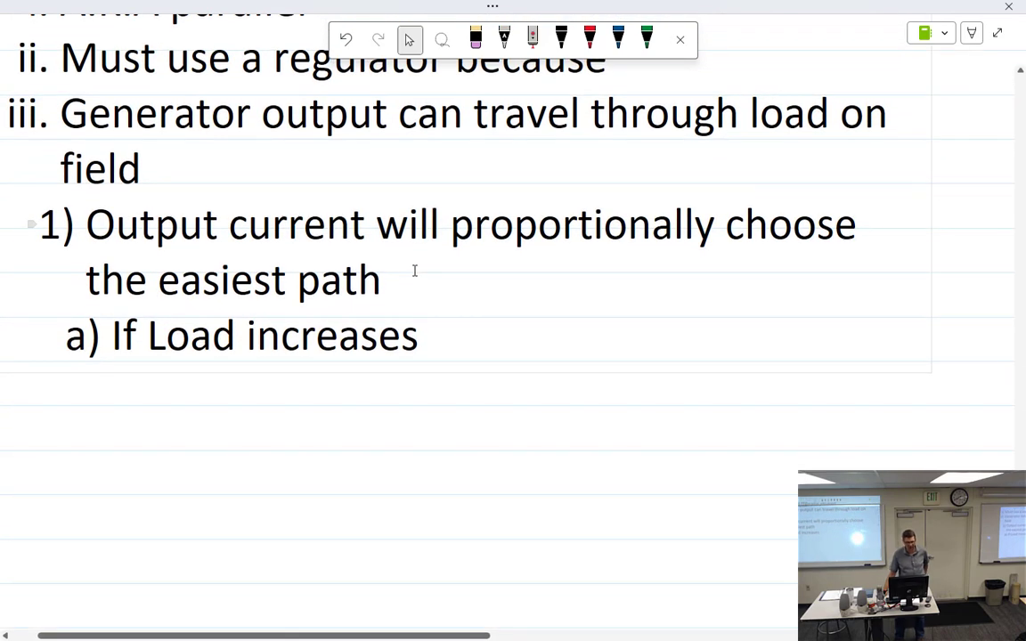
{"action": "left_click", "coordinate": [561, 40]}
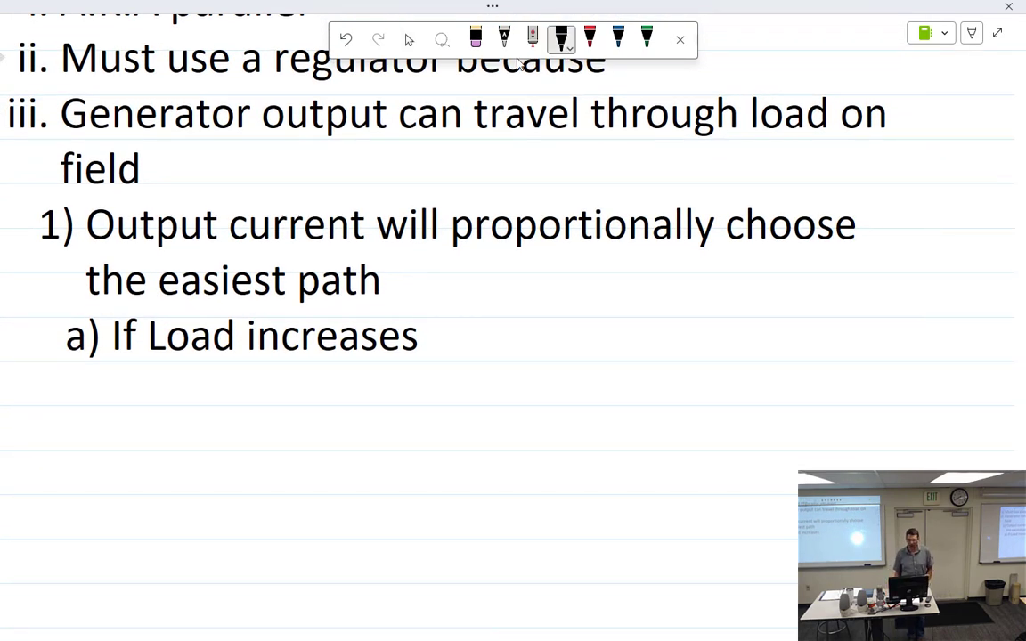
{"action": "left_click", "coordinate": [505, 41]}
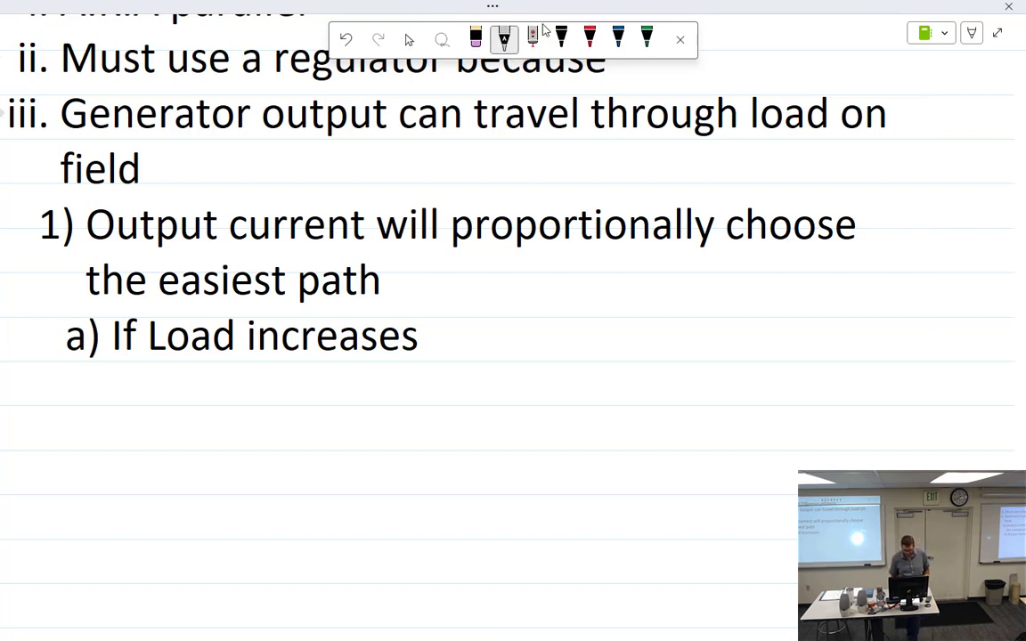
{"action": "left_click_drag", "start_coordinate": [465, 323], "coordinate": [465, 354]}
{"action": "left_click_drag", "start_coordinate": [455, 339], "coordinate": [472, 336]}
{"action": "mouse_move", "coordinate": [476, 314]}
{"action": "left_mouse_down"}
{"action": "mouse_move", "coordinate": [476, 348]}
{"action": "mouse_move", "coordinate": [486, 349]}
{"action": "left_mouse_up"}
{"action": "mouse_move", "coordinate": [489, 342]}
{"action": "left_mouse_down"}
{"action": "mouse_move", "coordinate": [560, 339]}
{"action": "mouse_move", "coordinate": [578, 349]}
{"action": "left_mouse_up"}
{"action": "mouse_move", "coordinate": [586, 337]}
{"action": "left_mouse_down"}
{"action": "mouse_move", "coordinate": [584, 347]}
{"action": "mouse_move", "coordinate": [682, 336]}
{"action": "mouse_move", "coordinate": [753, 348]}
{"action": "mouse_move", "coordinate": [782, 328]}
{"action": "left_mouse_up"}
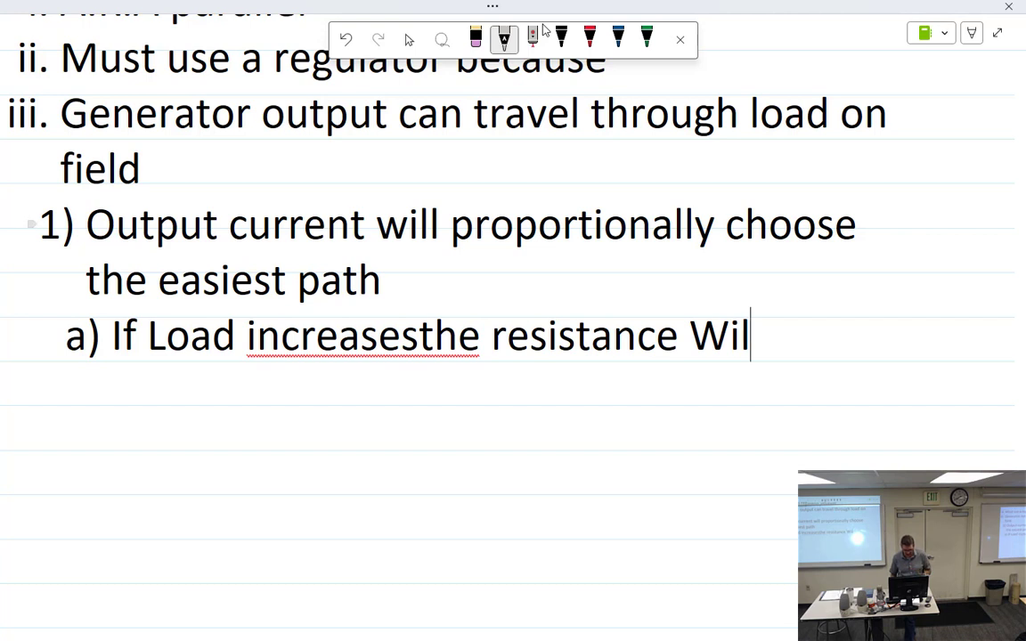
Step: Complete sub-item a) by handwriting "decrease" and insert a space between "increases" and "the"
{"action": "mouse_move", "coordinate": [823, 340]}
{"action": "left_mouse_down"}
{"action": "mouse_move", "coordinate": [822, 320]}
{"action": "mouse_move", "coordinate": [855, 355]}
{"action": "left_mouse_up"}
{"action": "mouse_move", "coordinate": [861, 355]}
{"action": "left_mouse_down"}
{"action": "mouse_move", "coordinate": [875, 342]}
{"action": "mouse_move", "coordinate": [907, 353]}
{"action": "left_mouse_up"}
{"action": "left_click_drag", "start_coordinate": [921, 345], "coordinate": [933, 344]}
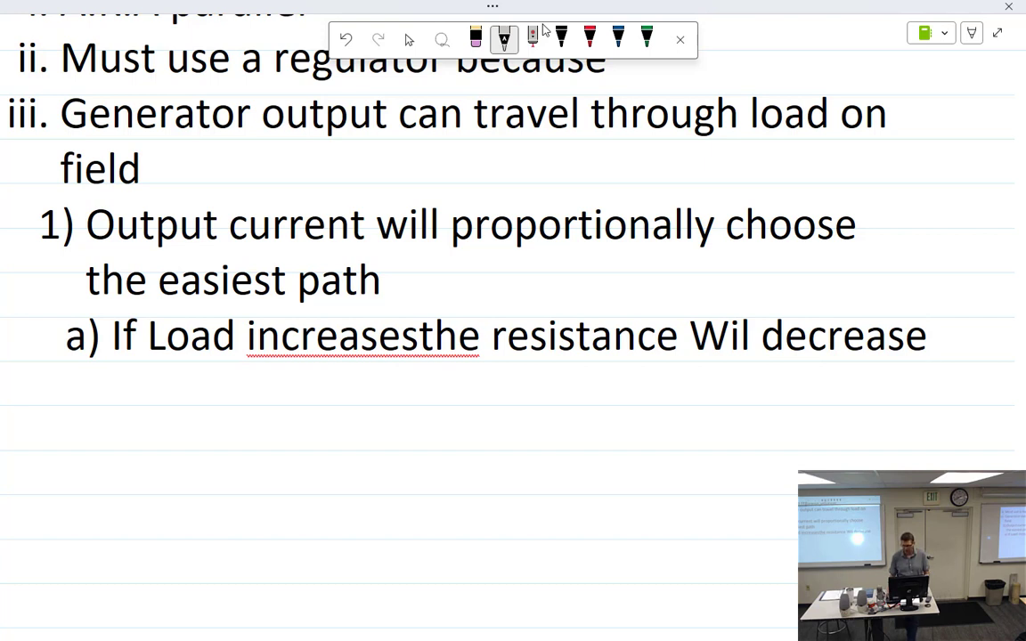
{"action": "left_click", "coordinate": [409, 40]}
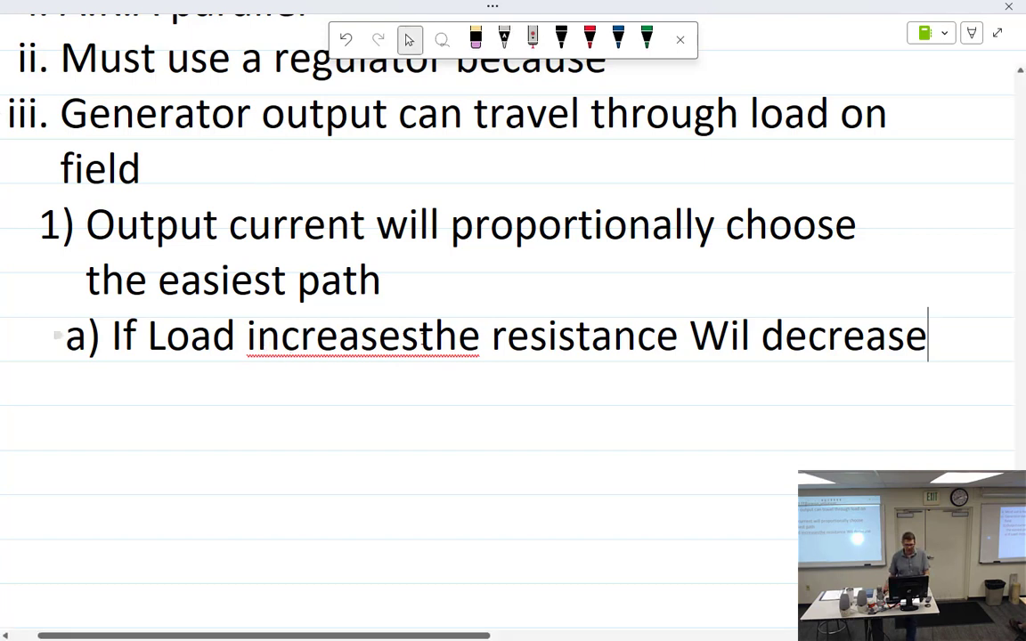
{"action": "left_click", "coordinate": [420, 339]}
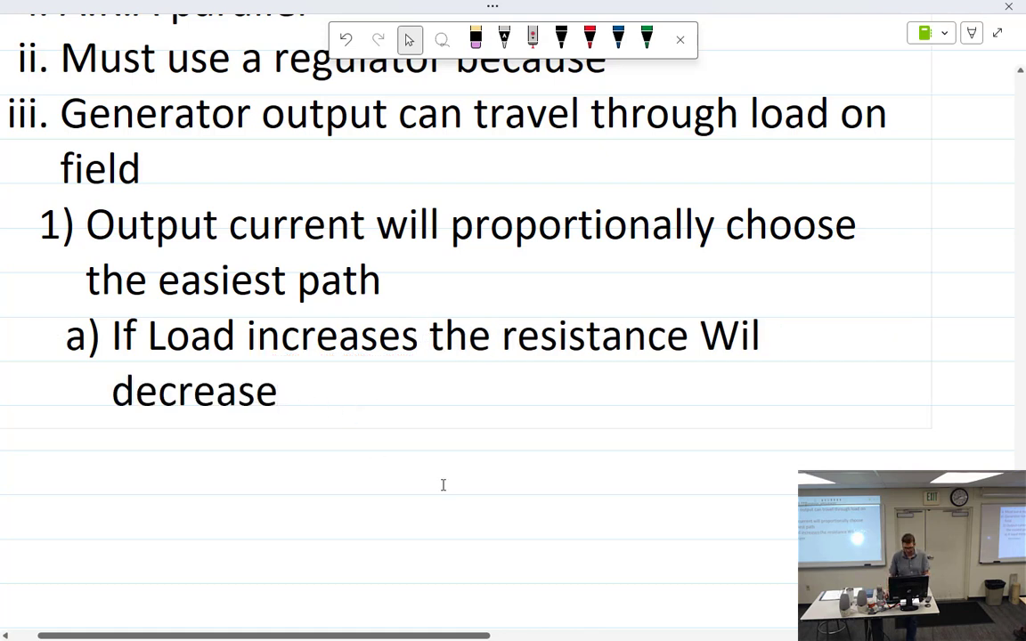
Step: Add sub-item b) beneath the resistance line and handwrite "This causes less" in it
{"action": "key", "text": "Return"}
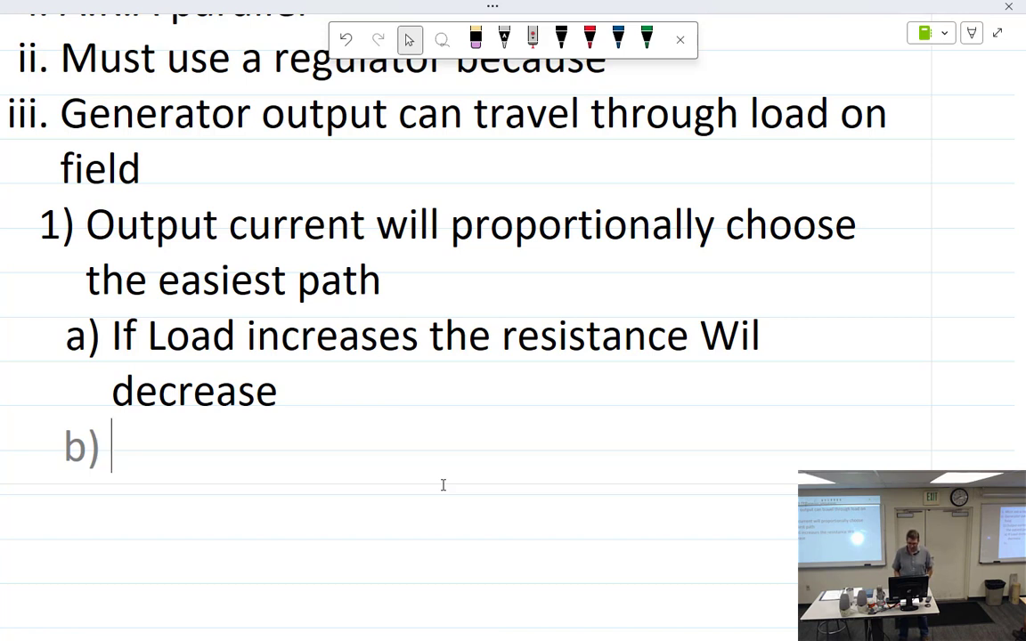
{"action": "key", "text": "alt+d"}
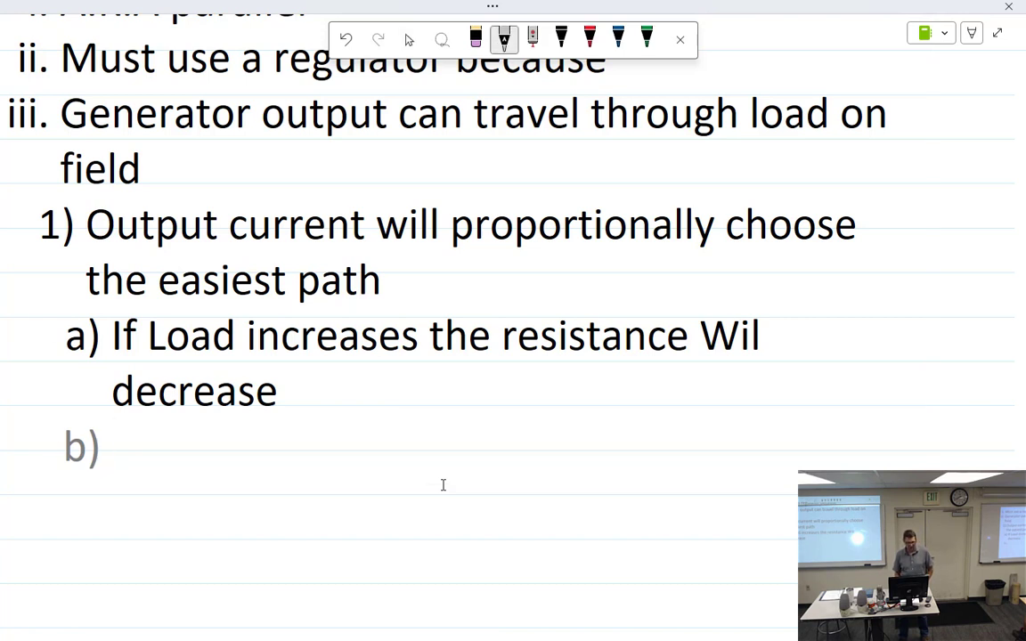
{"action": "left_click_drag", "start_coordinate": [135, 429], "coordinate": [133, 464]}
{"action": "mouse_move", "coordinate": [124, 444]}
{"action": "left_mouse_down"}
{"action": "mouse_move", "coordinate": [140, 442]}
{"action": "mouse_move", "coordinate": [162, 463]}
{"action": "left_mouse_up"}
{"action": "left_click", "coordinate": [160, 437]}
{"action": "mouse_move", "coordinate": [176, 445]}
{"action": "left_mouse_down"}
{"action": "mouse_move", "coordinate": [169, 463]}
{"action": "mouse_move", "coordinate": [219, 470]}
{"action": "left_mouse_up"}
{"action": "mouse_move", "coordinate": [231, 450]}
{"action": "left_mouse_down"}
{"action": "mouse_move", "coordinate": [229, 465]}
{"action": "mouse_move", "coordinate": [285, 459]}
{"action": "left_mouse_up"}
{"action": "left_click_drag", "start_coordinate": [331, 428], "coordinate": [328, 463]}
{"action": "left_click_drag", "start_coordinate": [343, 450], "coordinate": [358, 458]}
{"action": "left_click_drag", "start_coordinate": [362, 457], "coordinate": [369, 445]}
Step: Complete sub-item b) by handwriting "current to flow to the field" after "This causes less"
{"action": "mouse_move", "coordinate": [425, 449]}
{"action": "left_mouse_down"}
{"action": "mouse_move", "coordinate": [415, 448]}
{"action": "mouse_move", "coordinate": [425, 461]}
{"action": "left_mouse_up"}
{"action": "mouse_move", "coordinate": [431, 445]}
{"action": "left_mouse_down"}
{"action": "mouse_move", "coordinate": [452, 456]}
{"action": "mouse_move", "coordinate": [461, 447]}
{"action": "left_mouse_up"}
{"action": "left_click_drag", "start_coordinate": [464, 457], "coordinate": [516, 455]}
{"action": "left_click_drag", "start_coordinate": [521, 442], "coordinate": [526, 457]}
{"action": "mouse_move", "coordinate": [515, 448]}
{"action": "left_mouse_down"}
{"action": "mouse_move", "coordinate": [579, 457]}
{"action": "mouse_move", "coordinate": [584, 438]}
{"action": "left_mouse_up"}
{"action": "left_click_drag", "start_coordinate": [586, 445], "coordinate": [602, 450]}
{"action": "mouse_move", "coordinate": [657, 424]}
{"action": "left_mouse_down"}
{"action": "mouse_move", "coordinate": [648, 456]}
{"action": "mouse_move", "coordinate": [699, 453]}
{"action": "mouse_move", "coordinate": [711, 438]}
{"action": "mouse_move", "coordinate": [739, 458]}
{"action": "mouse_move", "coordinate": [748, 440]}
{"action": "left_mouse_up"}
{"action": "left_click_drag", "start_coordinate": [751, 446], "coordinate": [764, 450]}
{"action": "mouse_move", "coordinate": [826, 417]}
{"action": "left_mouse_down"}
{"action": "mouse_move", "coordinate": [804, 456]}
{"action": "mouse_move", "coordinate": [836, 456]}
{"action": "left_mouse_up"}
{"action": "mouse_move", "coordinate": [837, 450]}
{"action": "left_mouse_down"}
{"action": "mouse_move", "coordinate": [854, 440]}
{"action": "mouse_move", "coordinate": [893, 460]}
{"action": "mouse_move", "coordinate": [906, 437]}
{"action": "left_mouse_up"}
{"action": "left_click_drag", "start_coordinate": [911, 440], "coordinate": [937, 456]}
{"action": "left_click_drag", "start_coordinate": [953, 442], "coordinate": [961, 417]}
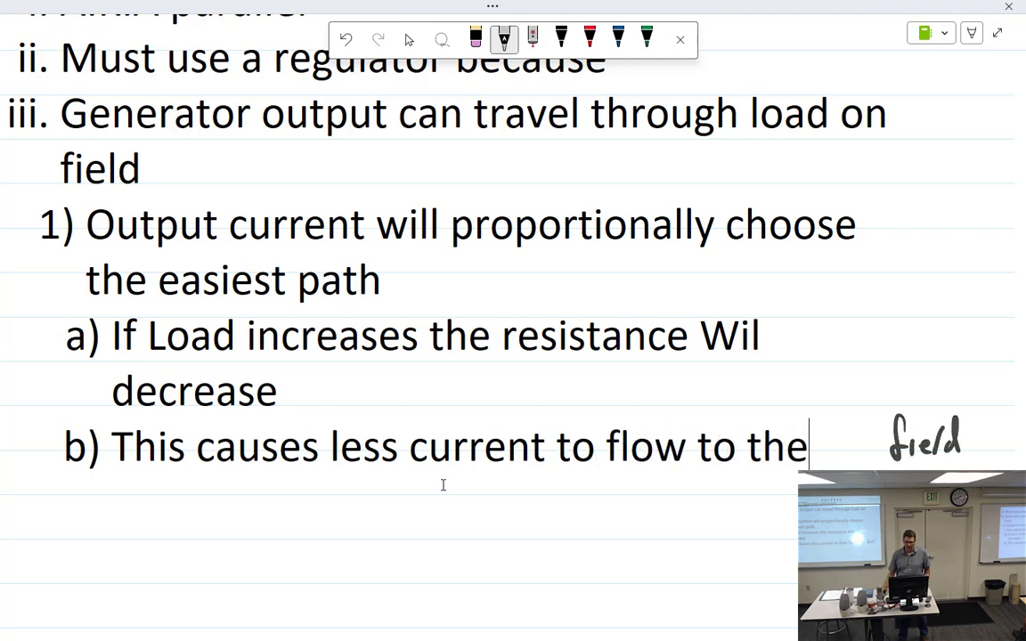
Step: Handwrite the remark "-not what we wont." in the blank space below sub-item b)
{"action": "scroll", "coordinate": [443, 485], "scroll_direction": "down", "scroll_amount": 3}
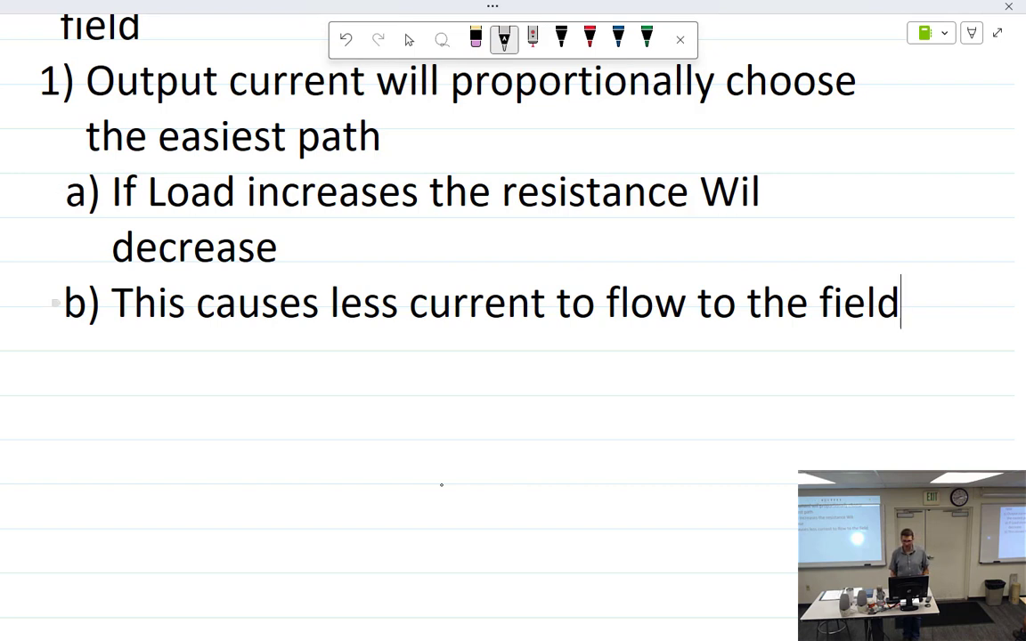
{"action": "mouse_move", "coordinate": [143, 360]}
{"action": "left_mouse_down"}
{"action": "mouse_move", "coordinate": [185, 370]}
{"action": "mouse_move", "coordinate": [200, 354]}
{"action": "left_mouse_up"}
{"action": "mouse_move", "coordinate": [213, 342]}
{"action": "left_mouse_down"}
{"action": "mouse_move", "coordinate": [214, 366]}
{"action": "mouse_move", "coordinate": [224, 351]}
{"action": "left_mouse_up"}
{"action": "left_click_drag", "start_coordinate": [271, 350], "coordinate": [292, 351]}
{"action": "mouse_move", "coordinate": [298, 335]}
{"action": "left_mouse_down"}
{"action": "mouse_move", "coordinate": [296, 366]}
{"action": "mouse_move", "coordinate": [306, 366]}
{"action": "left_mouse_up"}
{"action": "left_click_drag", "start_coordinate": [319, 351], "coordinate": [330, 365]}
{"action": "left_click_drag", "start_coordinate": [324, 356], "coordinate": [408, 353]}
{"action": "left_click_drag", "start_coordinate": [421, 356], "coordinate": [435, 365]}
{"action": "left_click_drag", "start_coordinate": [498, 345], "coordinate": [518, 350]}
{"action": "left_click_drag", "start_coordinate": [531, 351], "coordinate": [548, 361]}
{"action": "left_click_drag", "start_coordinate": [559, 339], "coordinate": [559, 363]}
{"action": "left_click_drag", "start_coordinate": [549, 357], "coordinate": [567, 351]}
{"action": "left_click", "coordinate": [571, 360]}
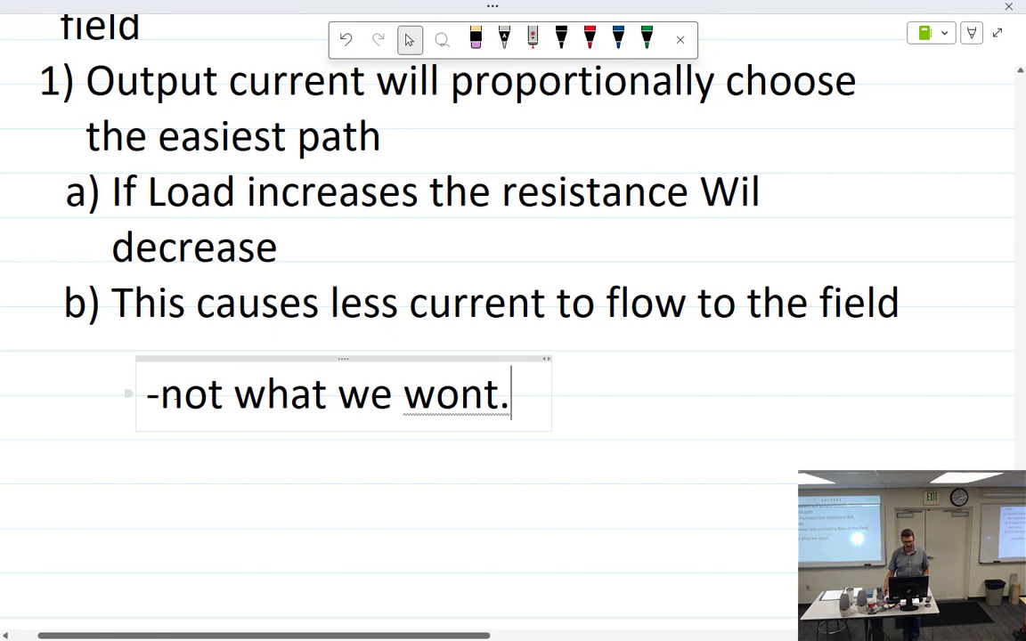
Step: Move the separate remark "-not what we wont." to the end of sub-item b), directly after "field"
{"action": "left_click", "coordinate": [525, 405]}
{"action": "left_click_drag", "start_coordinate": [525, 405], "coordinate": [138, 402]}
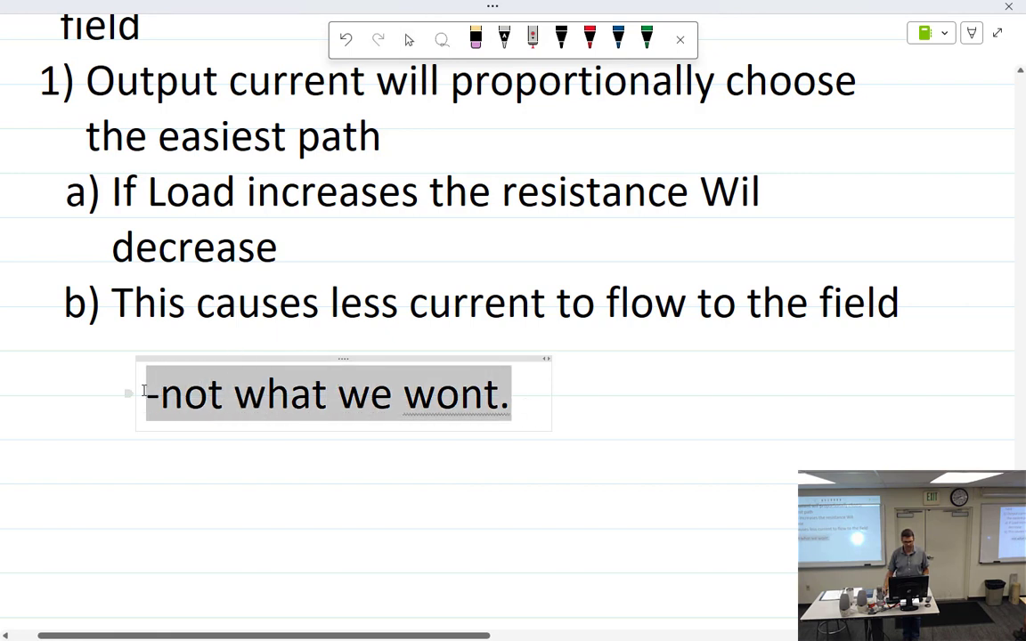
{"action": "left_click_drag", "start_coordinate": [840, 325], "coordinate": [920, 330]}
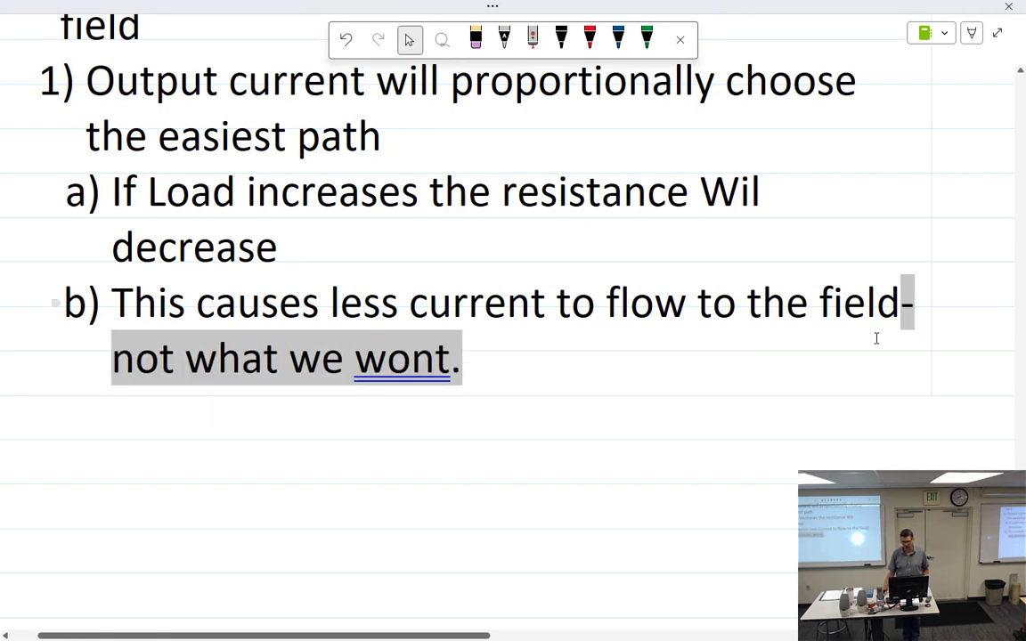
Step: Replace the misread word "wont." in sub-item b) with a handwritten "want"
{"action": "left_click", "coordinate": [477, 368]}
{"action": "right_click", "coordinate": [417, 370]}
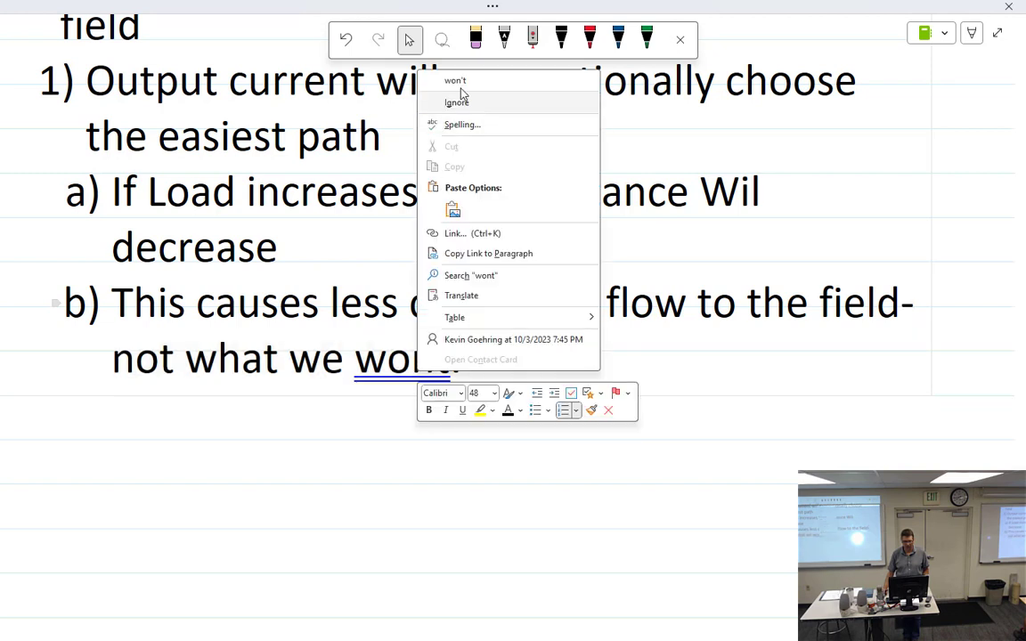
{"action": "left_click", "coordinate": [378, 363]}
{"action": "left_click_drag", "start_coordinate": [461, 365], "coordinate": [365, 371]}
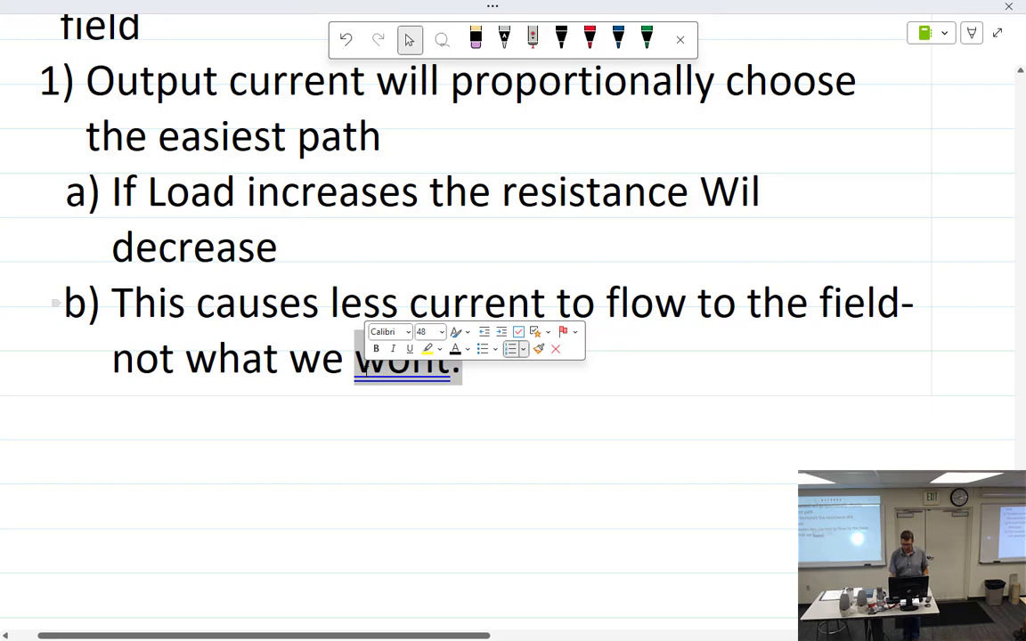
{"action": "key", "text": "BackSpace"}
{"action": "mouse_move", "coordinate": [373, 358]}
{"action": "left_mouse_down"}
{"action": "mouse_move", "coordinate": [403, 361]}
{"action": "mouse_move", "coordinate": [401, 371]}
{"action": "mouse_move", "coordinate": [470, 354]}
{"action": "left_mouse_up"}
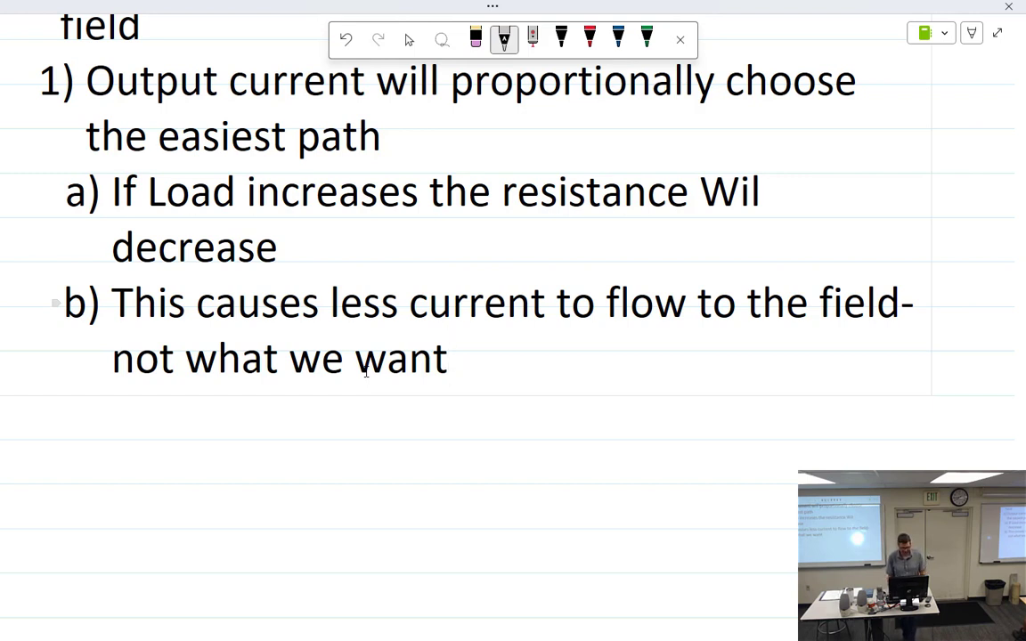
Step: Add sub-item c) beneath sub-item b) and handwrite "Inverse problem" in it
{"action": "key", "text": "Return"}
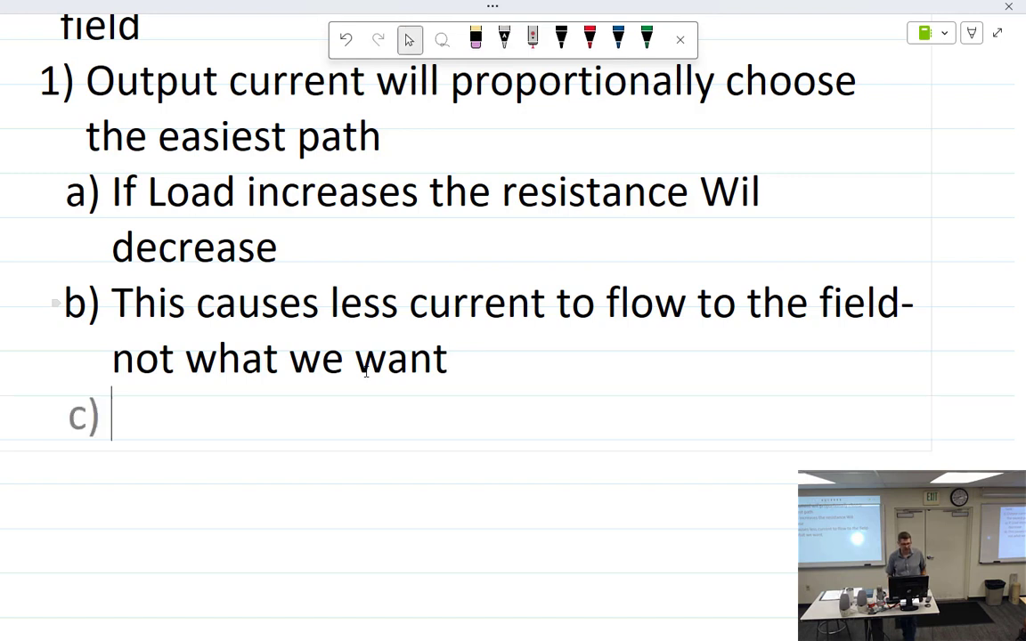
{"action": "left_click_drag", "start_coordinate": [131, 410], "coordinate": [134, 433]}
{"action": "mouse_move", "coordinate": [141, 415]}
{"action": "left_mouse_down"}
{"action": "mouse_move", "coordinate": [142, 432]}
{"action": "mouse_move", "coordinate": [155, 432]}
{"action": "left_mouse_up"}
{"action": "left_click_drag", "start_coordinate": [158, 417], "coordinate": [181, 433]}
{"action": "left_click_drag", "start_coordinate": [183, 420], "coordinate": [193, 420]}
{"action": "left_click_drag", "start_coordinate": [197, 417], "coordinate": [190, 433]}
{"action": "left_click_drag", "start_coordinate": [199, 427], "coordinate": [370, 421]}
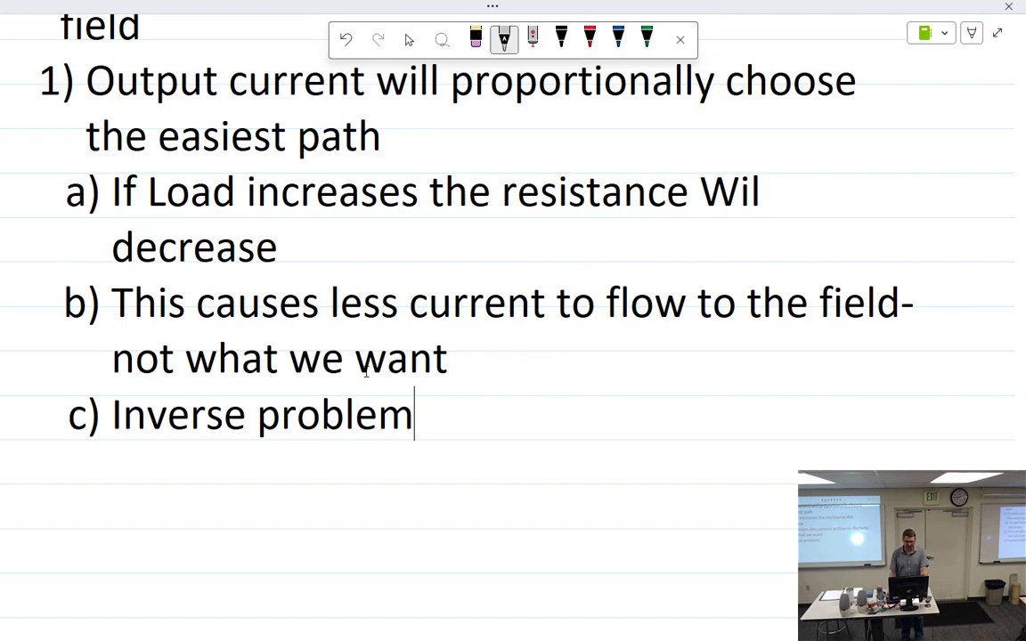
Step: Add sub-item d) beneath "Inverse problem" and handwrite "This is why" in it
{"action": "key", "text": "Return"}
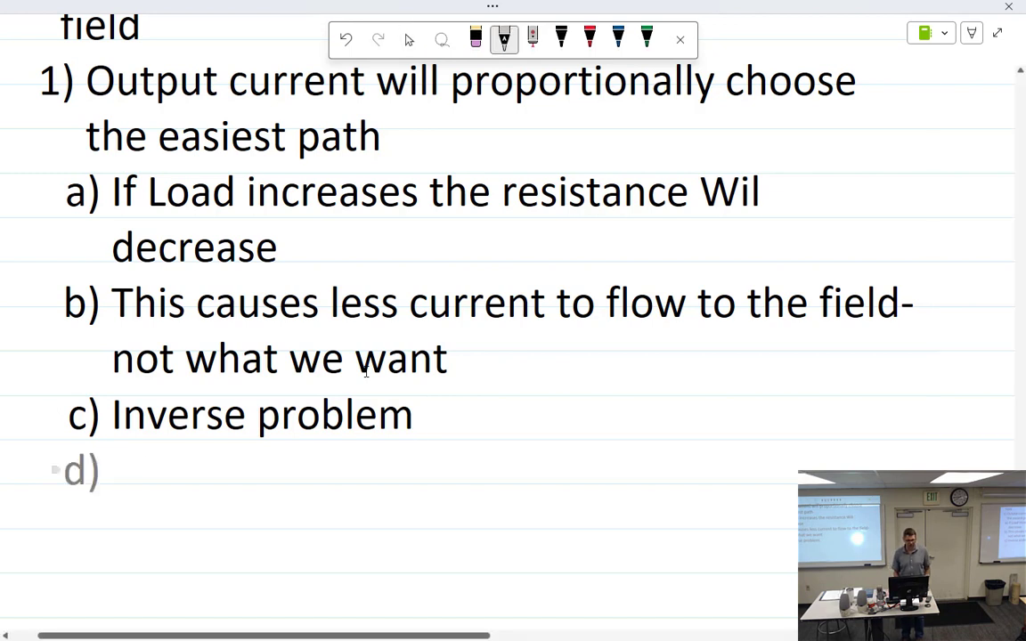
{"action": "left_click_drag", "start_coordinate": [145, 452], "coordinate": [143, 484]}
{"action": "left_click_drag", "start_coordinate": [133, 475], "coordinate": [154, 469]}
{"action": "left_click_drag", "start_coordinate": [155, 452], "coordinate": [167, 482]}
{"action": "mouse_move", "coordinate": [174, 471]}
{"action": "left_mouse_down"}
{"action": "mouse_move", "coordinate": [187, 481]}
{"action": "mouse_move", "coordinate": [299, 468]}
{"action": "mouse_move", "coordinate": [308, 480]}
{"action": "left_mouse_up"}
{"action": "mouse_move", "coordinate": [312, 466]}
{"action": "left_mouse_down"}
{"action": "mouse_move", "coordinate": [321, 469]}
{"action": "mouse_move", "coordinate": [310, 491]}
{"action": "left_mouse_up"}
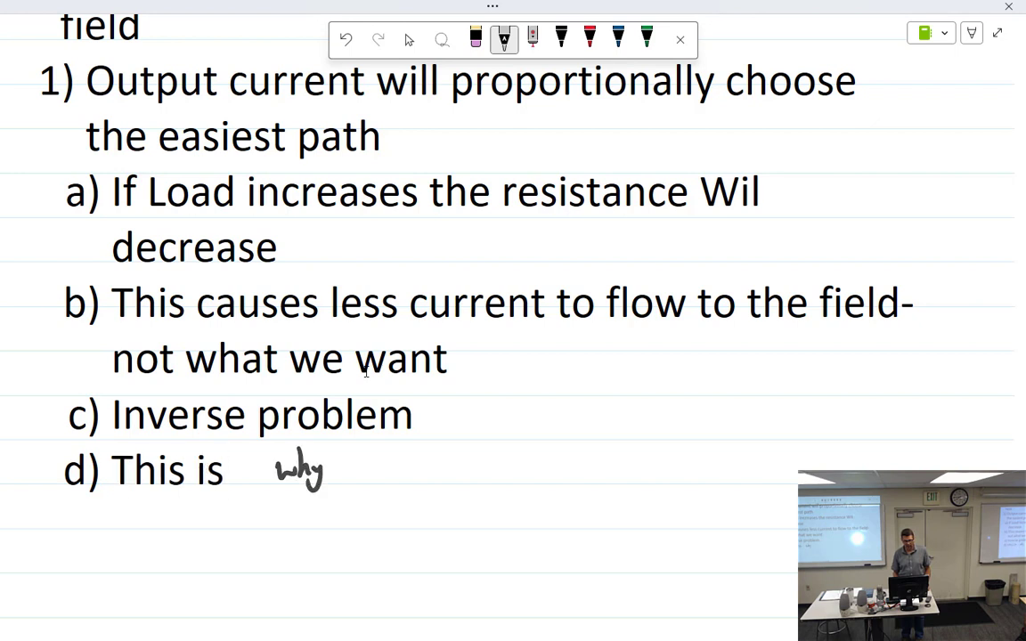
Step: Complete sub-item d) by handwriting "a regulator is so important." after "This is why"
{"action": "mouse_move", "coordinate": [375, 464]}
{"action": "left_mouse_down"}
{"action": "mouse_move", "coordinate": [385, 478]}
{"action": "mouse_move", "coordinate": [432, 466]}
{"action": "left_mouse_up"}
{"action": "left_click_drag", "start_coordinate": [439, 470], "coordinate": [435, 472]}
{"action": "mouse_move", "coordinate": [438, 465]}
{"action": "left_mouse_down"}
{"action": "mouse_move", "coordinate": [442, 486]}
{"action": "mouse_move", "coordinate": [460, 474]}
{"action": "mouse_move", "coordinate": [505, 478]}
{"action": "left_mouse_up"}
{"action": "left_click_drag", "start_coordinate": [511, 465], "coordinate": [577, 479]}
{"action": "left_click", "coordinate": [578, 457]}
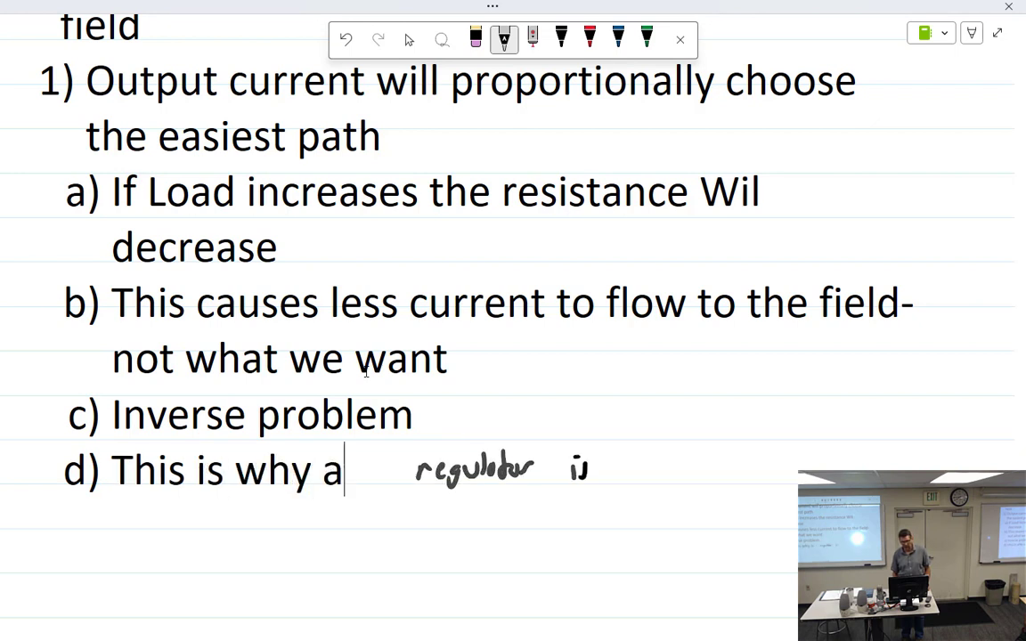
{"action": "left_click_drag", "start_coordinate": [644, 461], "coordinate": [636, 481]}
{"action": "mouse_move", "coordinate": [654, 461]}
{"action": "left_mouse_down"}
{"action": "mouse_move", "coordinate": [708, 488]}
{"action": "mouse_move", "coordinate": [729, 470]}
{"action": "mouse_move", "coordinate": [746, 490]}
{"action": "mouse_move", "coordinate": [795, 456]}
{"action": "mouse_move", "coordinate": [812, 470]}
{"action": "left_mouse_up"}
{"action": "mouse_move", "coordinate": [821, 451]}
{"action": "left_mouse_down"}
{"action": "mouse_move", "coordinate": [819, 470]}
{"action": "mouse_move", "coordinate": [827, 463]}
{"action": "left_mouse_up"}
{"action": "left_click", "coordinate": [829, 470]}
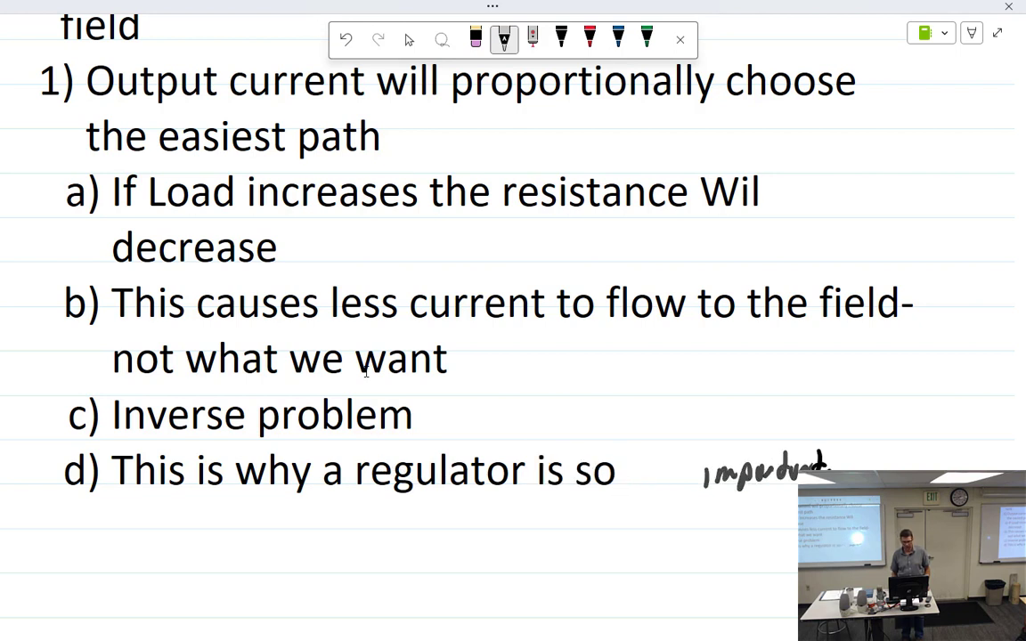
Step: Add outline item c. at the same level as "Shunt wound" and handwrite "Series wound" in it
{"action": "left_click", "coordinate": [409, 39]}
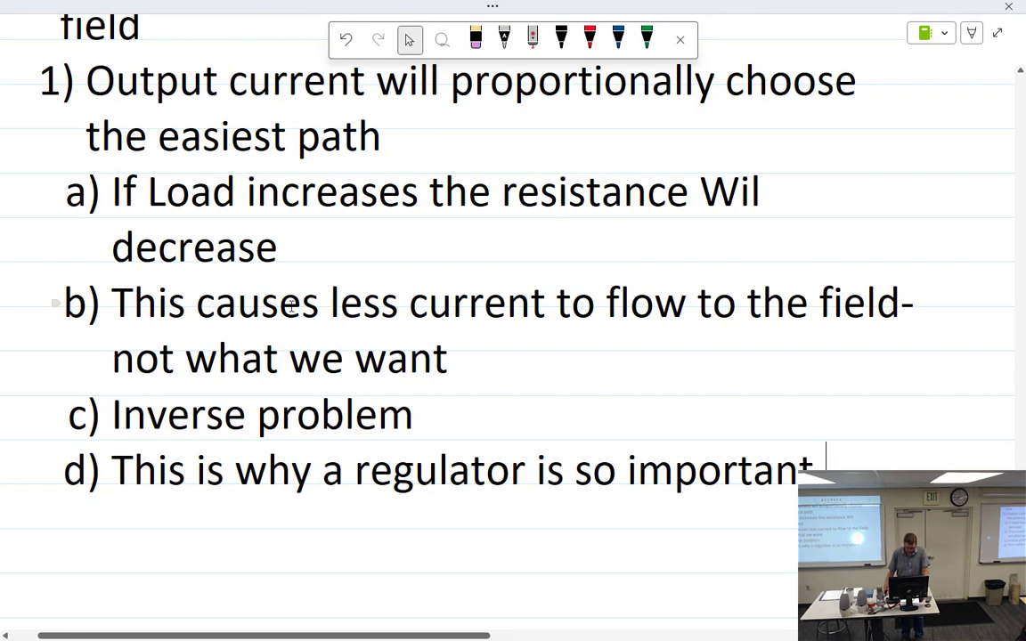
{"action": "scroll", "coordinate": [291, 306], "scroll_direction": "down", "scroll_amount": 2}
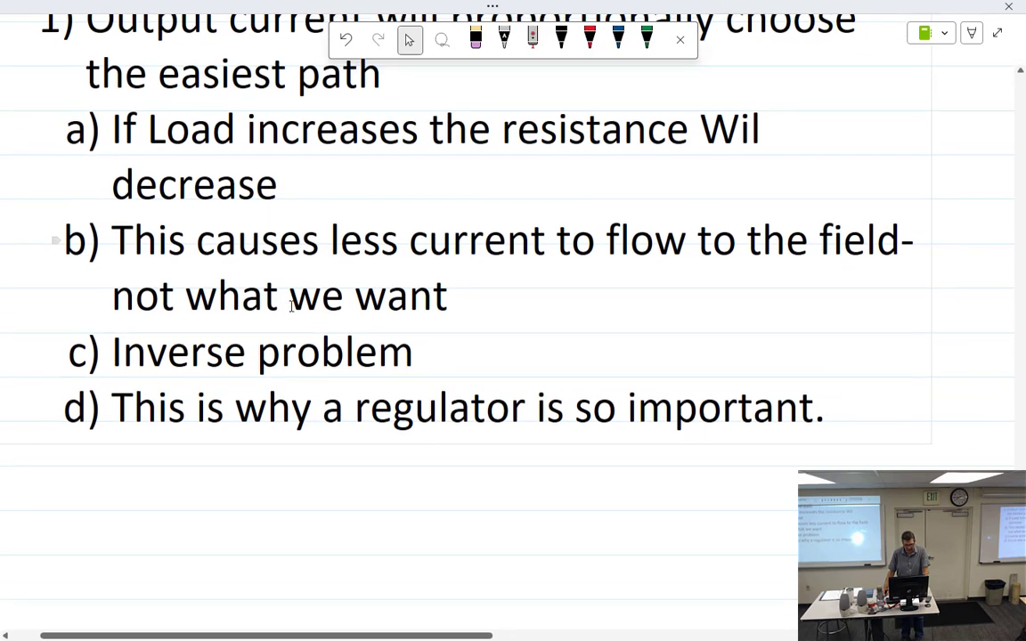
{"action": "key", "text": "Return"}
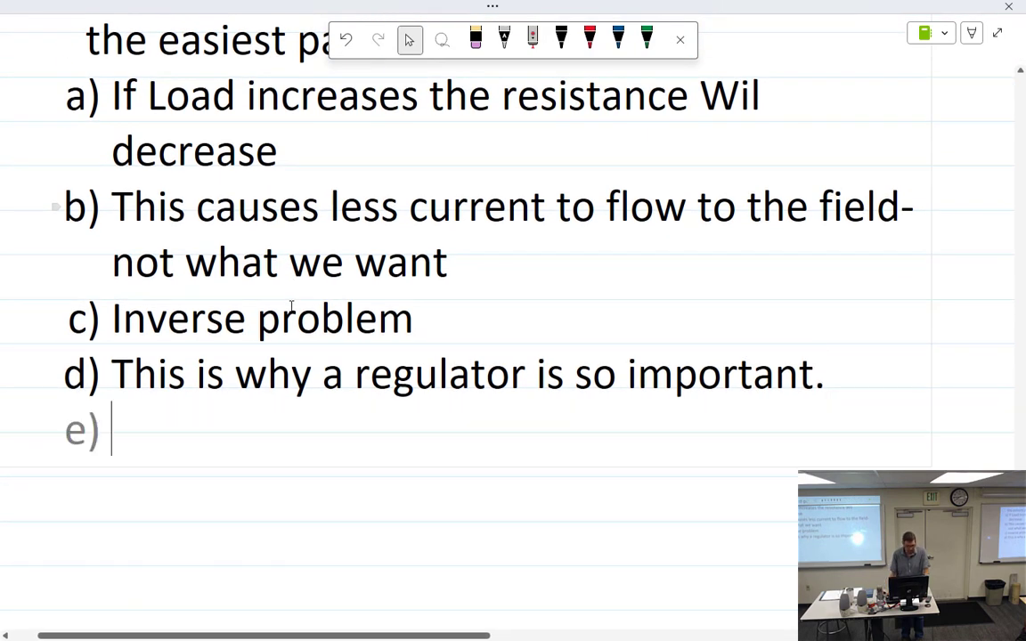
{"action": "key", "text": "shift+Tab"}
{"action": "key", "text": "shift+Tab"}
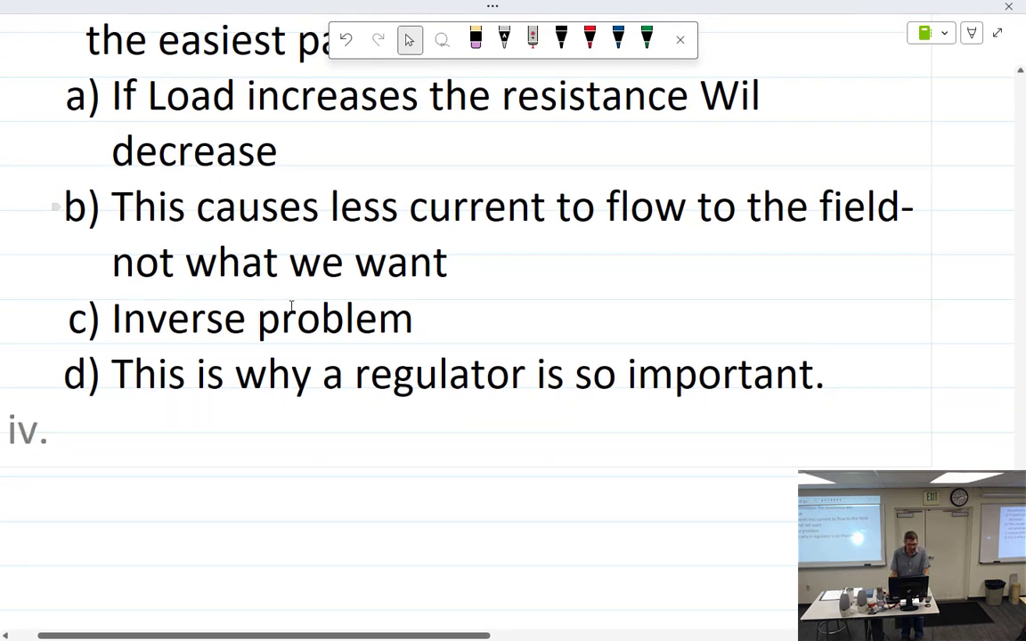
{"action": "key", "text": "shift+Tab"}
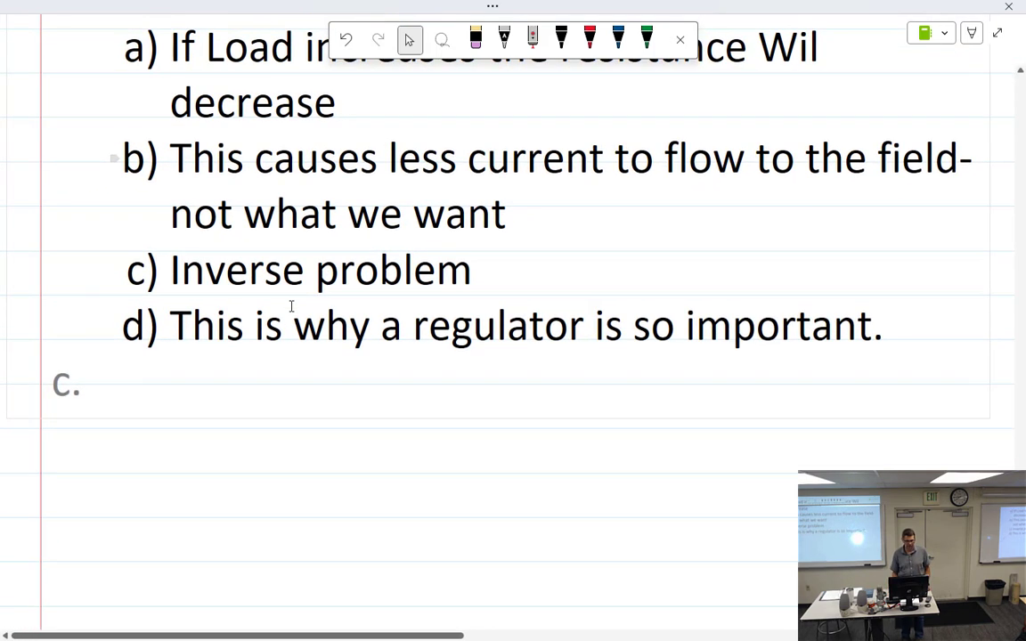
{"action": "mouse_move", "coordinate": [127, 367]}
{"action": "left_mouse_down"}
{"action": "mouse_move", "coordinate": [101, 409]}
{"action": "mouse_move", "coordinate": [164, 392]}
{"action": "mouse_move", "coordinate": [170, 408]}
{"action": "left_mouse_up"}
{"action": "left_click_drag", "start_coordinate": [178, 399], "coordinate": [190, 407]}
{"action": "left_click_drag", "start_coordinate": [206, 392], "coordinate": [200, 408]}
{"action": "mouse_move", "coordinate": [276, 394]}
{"action": "left_mouse_down"}
{"action": "mouse_move", "coordinate": [281, 412]}
{"action": "mouse_move", "coordinate": [353, 410]}
{"action": "mouse_move", "coordinate": [372, 374]}
{"action": "left_mouse_up"}
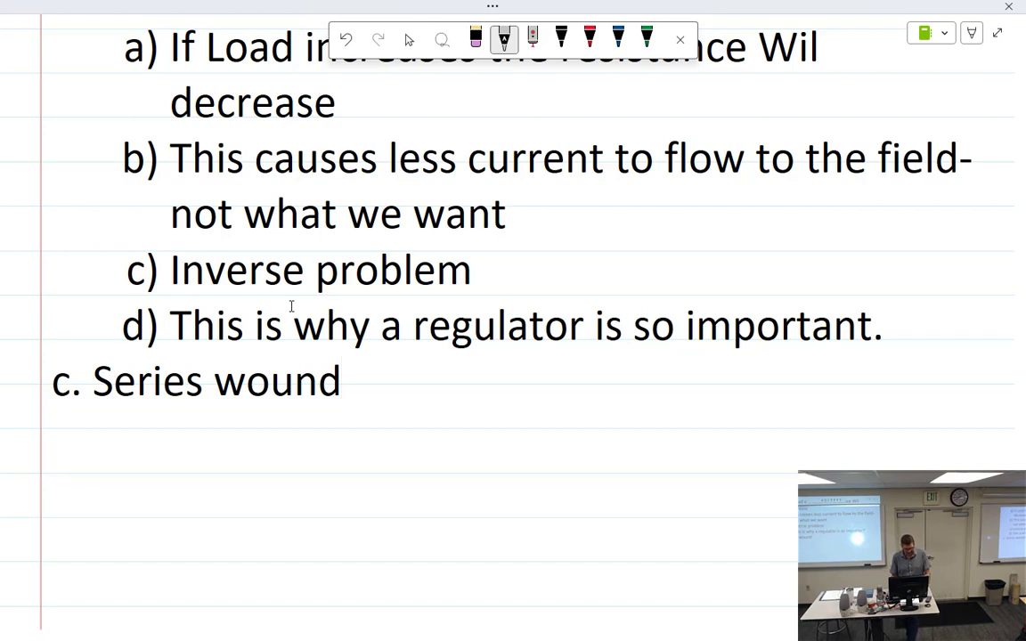
Step: Add sub-item i. beneath "Series wound" and handwrite "field, armature," in it
{"action": "key", "text": "Return"}
{"action": "key", "text": "Tab"}
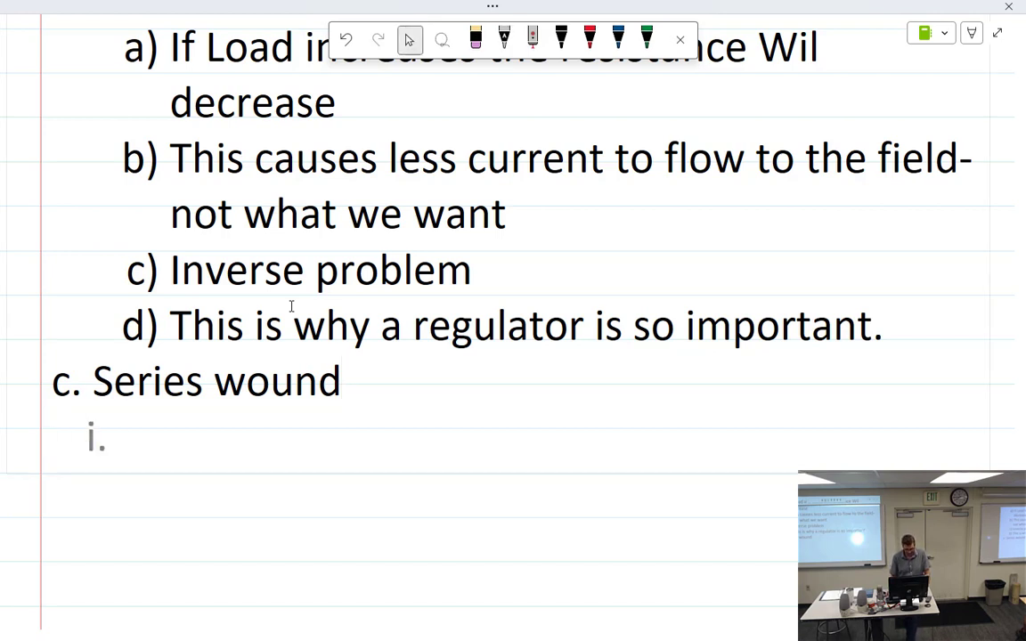
{"action": "mouse_move", "coordinate": [159, 417]}
{"action": "left_mouse_down"}
{"action": "mouse_move", "coordinate": [149, 457]}
{"action": "mouse_move", "coordinate": [160, 438]}
{"action": "left_mouse_up"}
{"action": "mouse_move", "coordinate": [168, 435]}
{"action": "left_mouse_down"}
{"action": "mouse_move", "coordinate": [167, 452]}
{"action": "mouse_move", "coordinate": [194, 447]}
{"action": "left_mouse_up"}
{"action": "mouse_move", "coordinate": [199, 422]}
{"action": "left_mouse_down"}
{"action": "mouse_move", "coordinate": [199, 450]}
{"action": "mouse_move", "coordinate": [238, 456]}
{"action": "left_mouse_up"}
{"action": "mouse_move", "coordinate": [276, 432]}
{"action": "left_mouse_down"}
{"action": "mouse_move", "coordinate": [266, 439]}
{"action": "mouse_move", "coordinate": [282, 451]}
{"action": "left_mouse_up"}
{"action": "mouse_move", "coordinate": [288, 435]}
{"action": "left_mouse_down"}
{"action": "mouse_move", "coordinate": [289, 452]}
{"action": "mouse_move", "coordinate": [303, 436]}
{"action": "left_mouse_up"}
{"action": "mouse_move", "coordinate": [308, 436]}
{"action": "left_mouse_down"}
{"action": "mouse_move", "coordinate": [335, 434]}
{"action": "mouse_move", "coordinate": [355, 451]}
{"action": "left_mouse_up"}
{"action": "mouse_move", "coordinate": [366, 419]}
{"action": "left_mouse_down"}
{"action": "mouse_move", "coordinate": [367, 450]}
{"action": "mouse_move", "coordinate": [421, 437]}
{"action": "left_mouse_up"}
{"action": "left_click_drag", "start_coordinate": [433, 446], "coordinate": [429, 456]}
Step: Continue sub-item i. by handwriting "load ore in" after "field, armature,"
{"action": "left_click_drag", "start_coordinate": [482, 419], "coordinate": [482, 447]}
{"action": "left_click_drag", "start_coordinate": [500, 436], "coordinate": [595, 445]}
{"action": "left_click_drag", "start_coordinate": [598, 433], "coordinate": [622, 446]}
{"action": "mouse_move", "coordinate": [653, 431]}
{"action": "left_mouse_down"}
{"action": "mouse_move", "coordinate": [653, 445]}
{"action": "mouse_move", "coordinate": [672, 446]}
{"action": "left_mouse_up"}
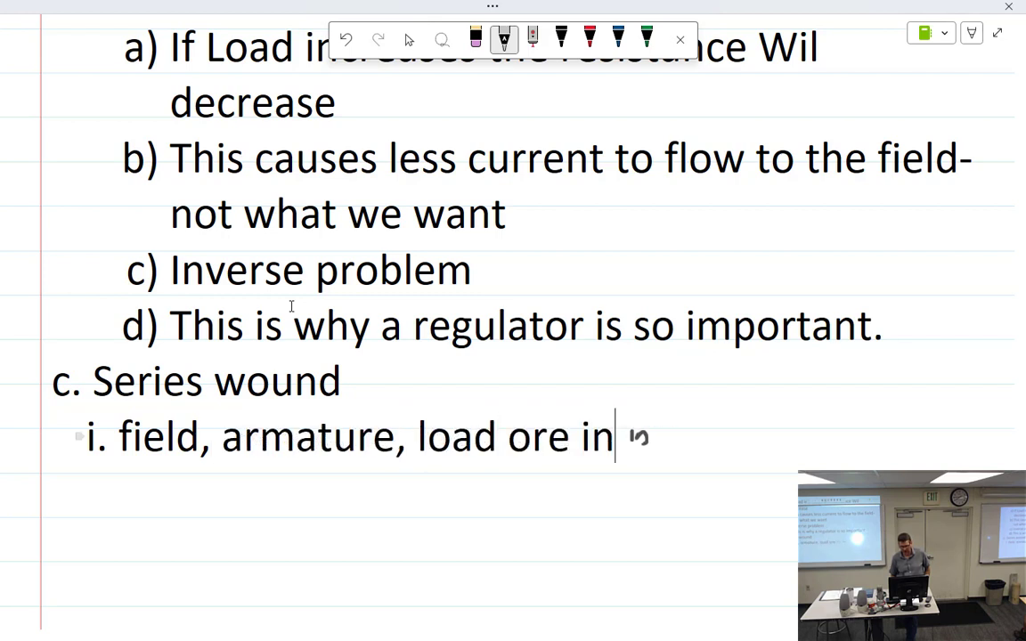
Step: Replace the misread "ore in" after "load" in sub-item i. with handwritten "are in series"
{"action": "key", "text": "BackSpace"}
{"action": "key", "text": "BackSpace"}
{"action": "key", "text": "BackSpace"}
{"action": "key", "text": "BackSpace"}
{"action": "key", "text": "BackSpace"}
{"action": "key", "text": "BackSpace"}
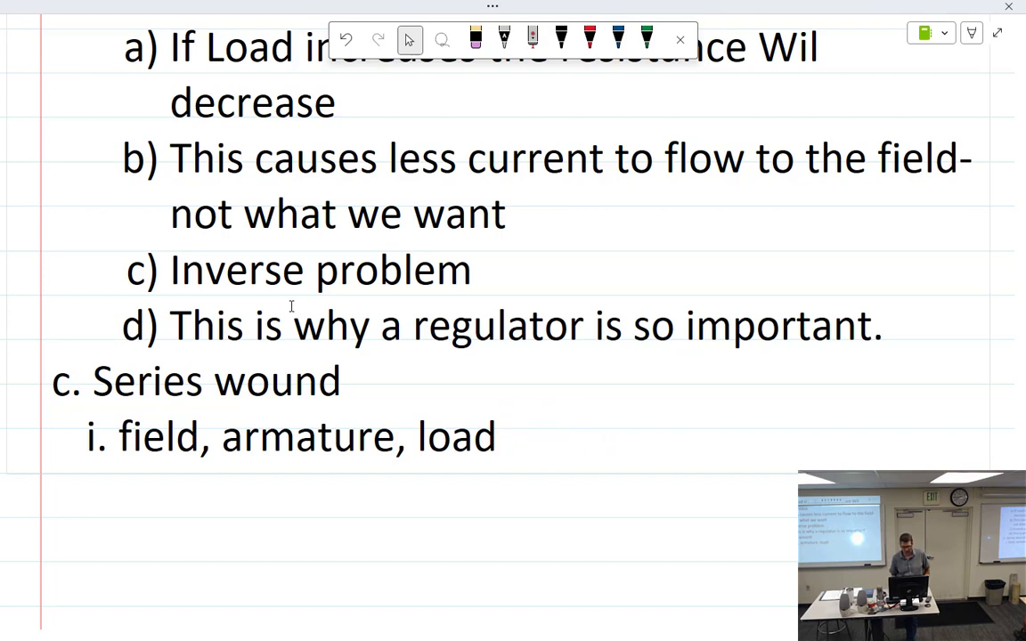
{"action": "left_click", "coordinate": [504, 39]}
{"action": "mouse_move", "coordinate": [552, 429]}
{"action": "left_mouse_down"}
{"action": "mouse_move", "coordinate": [543, 443]}
{"action": "mouse_move", "coordinate": [620, 436]}
{"action": "left_mouse_up"}
{"action": "mouse_move", "coordinate": [665, 422]}
{"action": "left_mouse_down"}
{"action": "mouse_move", "coordinate": [665, 442]}
{"action": "mouse_move", "coordinate": [689, 431]}
{"action": "left_mouse_up"}
{"action": "mouse_move", "coordinate": [759, 423]}
{"action": "left_mouse_down"}
{"action": "mouse_move", "coordinate": [747, 442]}
{"action": "mouse_move", "coordinate": [775, 443]}
{"action": "mouse_move", "coordinate": [791, 429]}
{"action": "mouse_move", "coordinate": [796, 443]}
{"action": "left_mouse_up"}
{"action": "left_click_drag", "start_coordinate": [806, 435], "coordinate": [818, 443]}
{"action": "left_click_drag", "start_coordinate": [839, 424], "coordinate": [825, 444]}
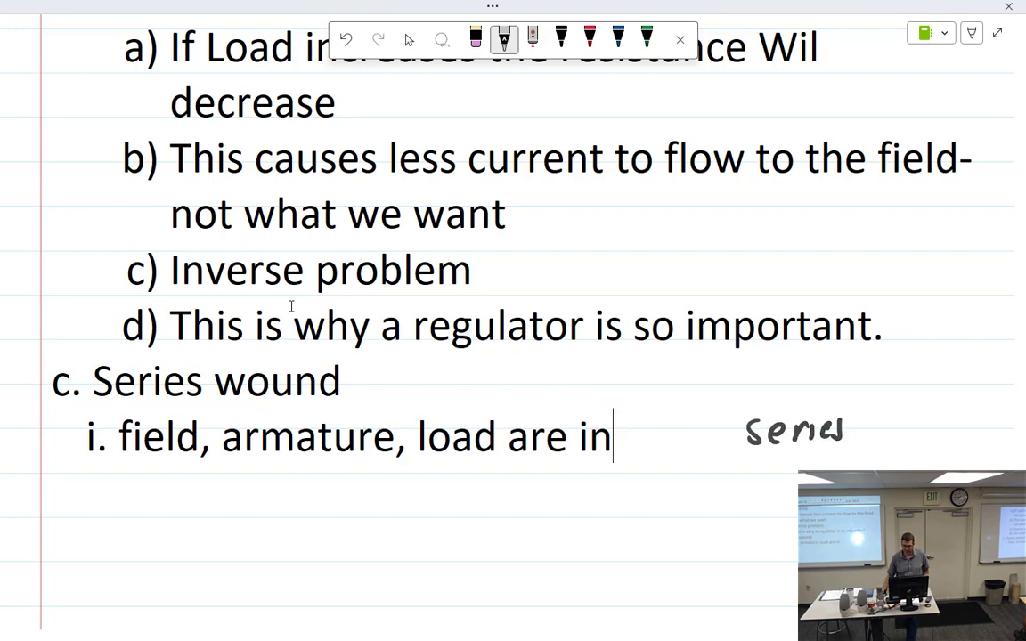
Step: Start a new sub-item ii. beneath "field, armature, load are in series"
{"action": "scroll", "coordinate": [289, 306], "scroll_direction": "down", "scroll_amount": 1}
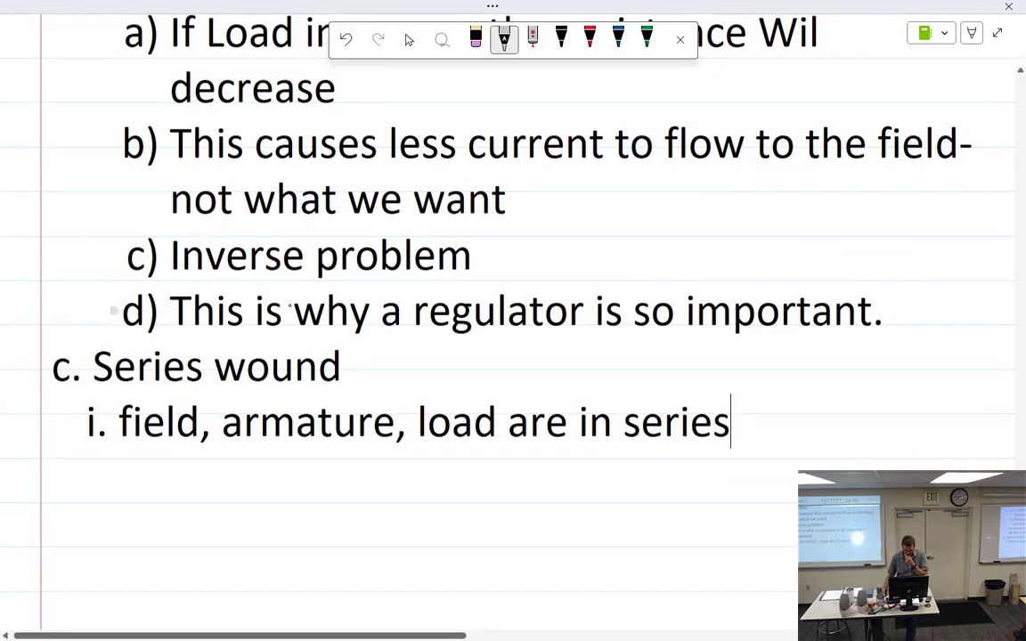
{"action": "scroll", "coordinate": [291, 307], "scroll_direction": "down", "scroll_amount": 2}
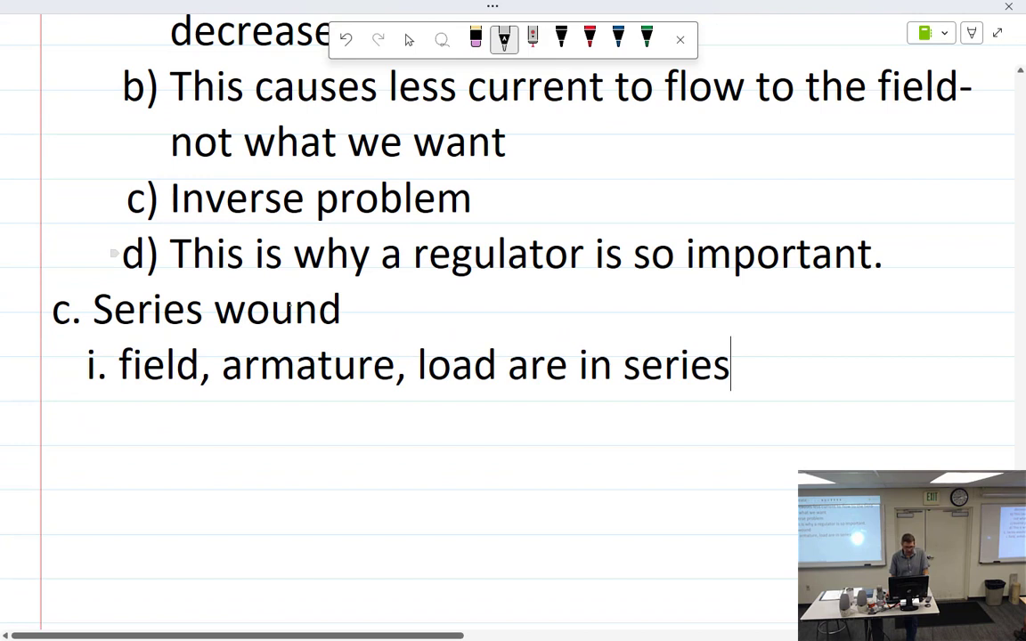
{"action": "key", "text": "Return"}
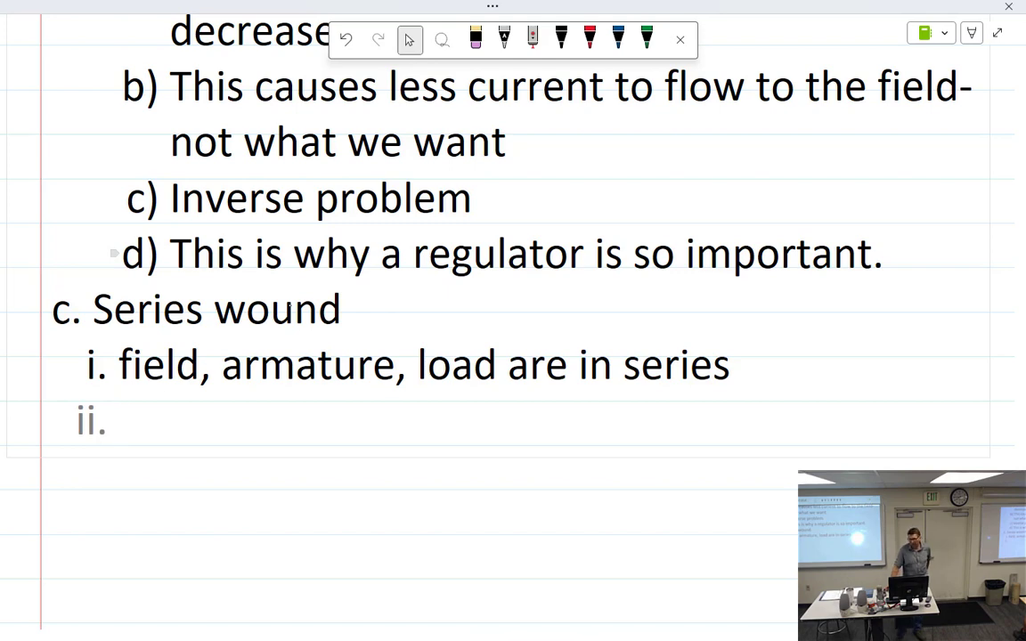
Step: Examine the series wound circuit diagram with its field coil, armature and LOAD box
{"action": "scroll", "coordinate": [280, 310], "scroll_direction": "right", "scroll_amount": 5}
{"action": "scroll", "coordinate": [280, 310], "scroll_direction": "right", "scroll_amount": 10}
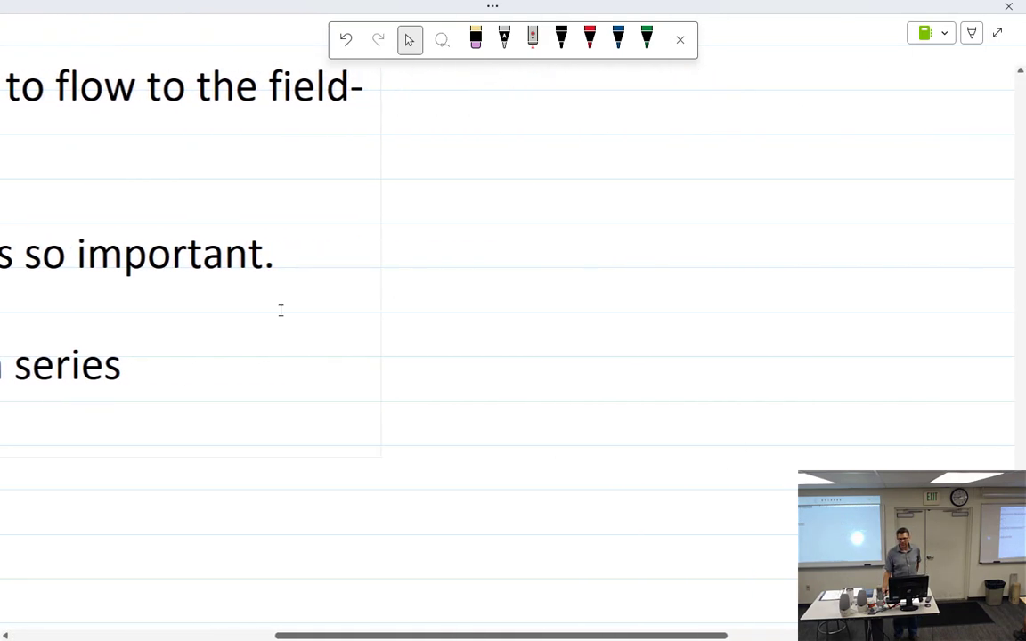
{"action": "scroll", "coordinate": [281, 310], "scroll_direction": "up", "scroll_amount": 10}
{"action": "scroll", "coordinate": [280, 310], "scroll_direction": "up", "scroll_amount": 8}
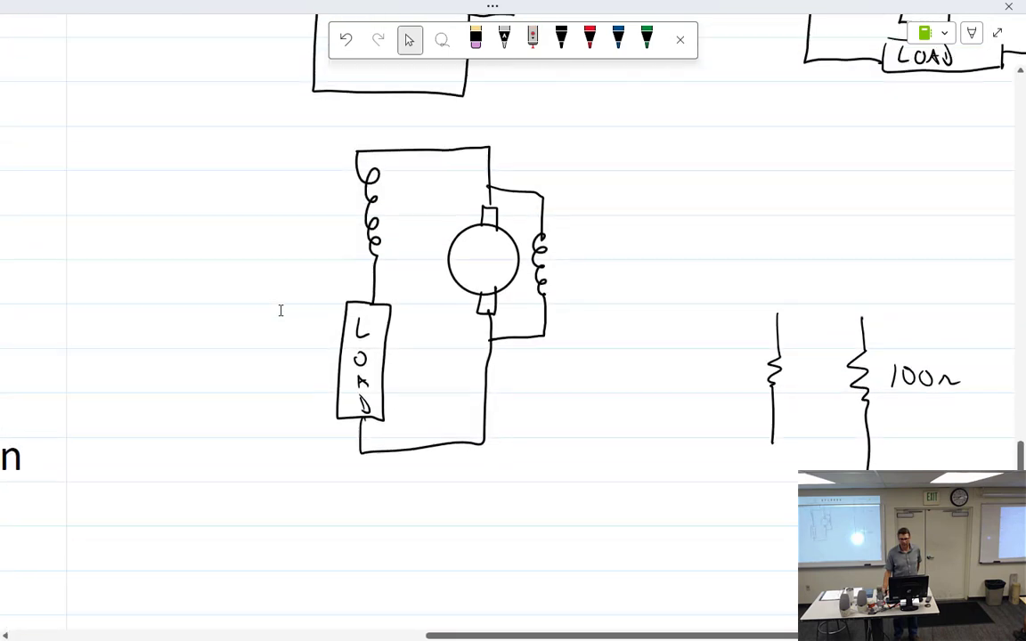
{"action": "scroll", "coordinate": [281, 310], "scroll_direction": "right", "scroll_amount": 7}
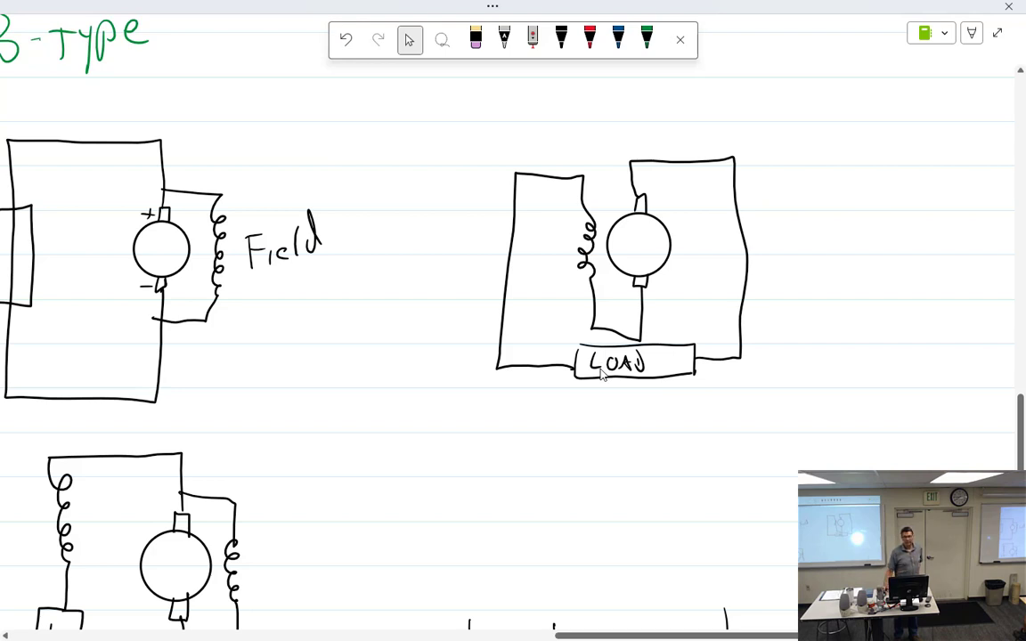
Step: Handwrite a short row of marks beneath the LOAD box of the series wound circuit diagram
{"action": "key", "text": "ctrl+alt+d"}
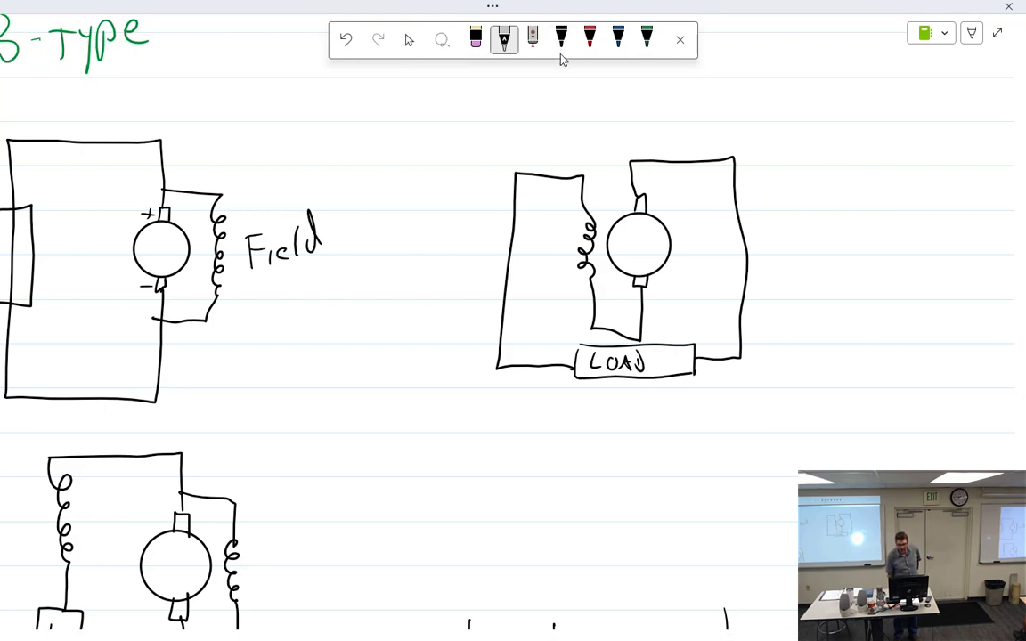
{"action": "mouse_move", "coordinate": [596, 406]}
{"action": "left_mouse_down"}
{"action": "mouse_move", "coordinate": [597, 416]}
{"action": "mouse_move", "coordinate": [617, 412]}
{"action": "left_mouse_up"}
{"action": "mouse_move", "coordinate": [634, 371]}
{"action": "left_mouse_down"}
{"action": "mouse_move", "coordinate": [635, 411]}
{"action": "mouse_move", "coordinate": [653, 396]}
{"action": "mouse_move", "coordinate": [654, 411]}
{"action": "left_mouse_up"}
{"action": "left_click_drag", "start_coordinate": [672, 372], "coordinate": [673, 410]}
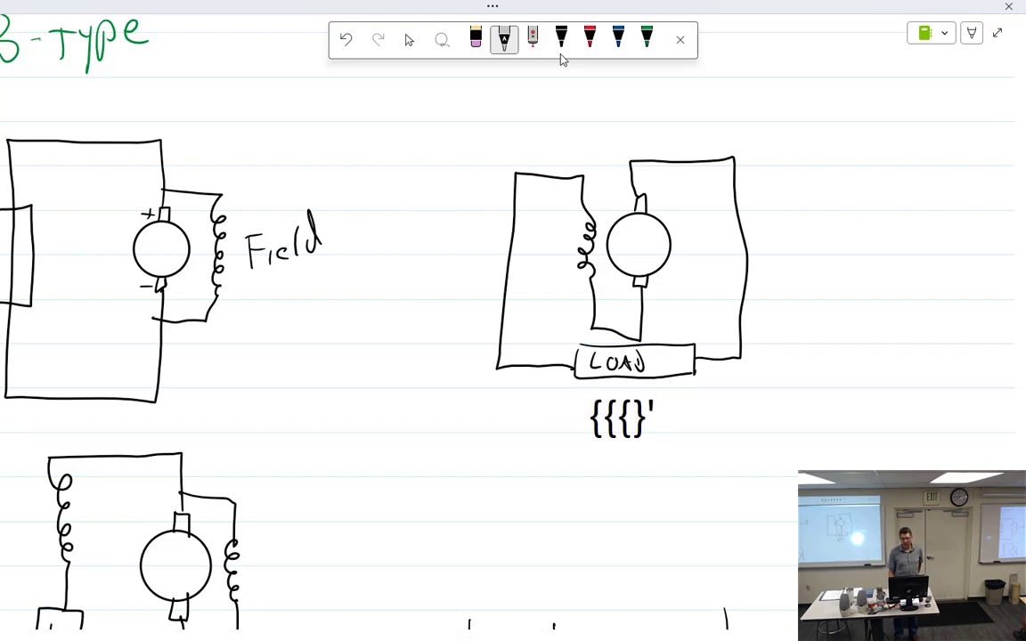
{"action": "left_click", "coordinate": [562, 53]}
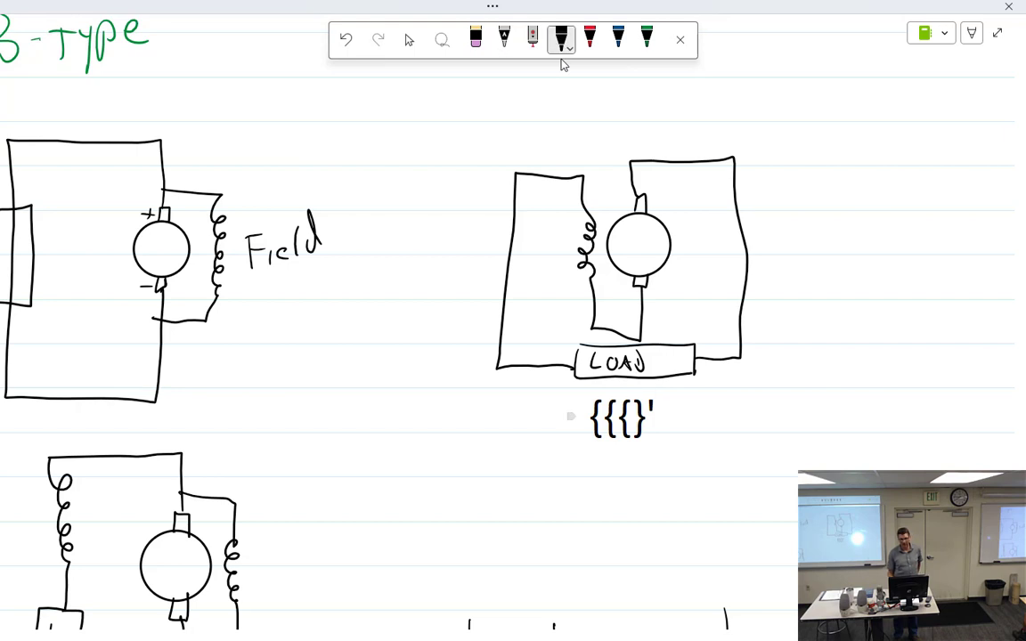
{"action": "key", "text": "Escape"}
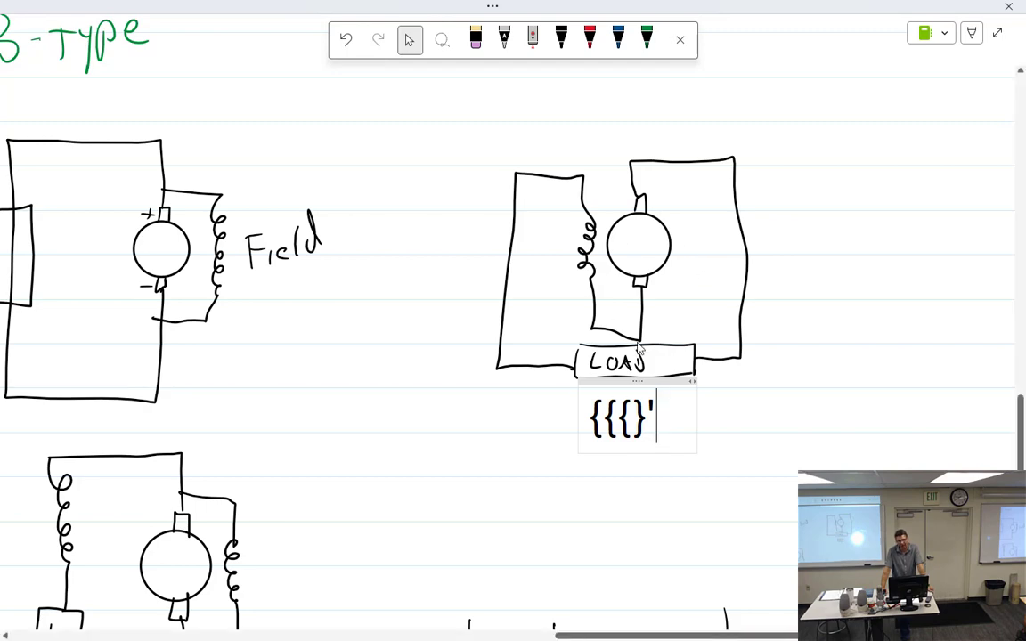
Step: Insert sub-item ii. directly after "field, armature, load are in series" and handwrite "Load resistance can" in it
{"action": "scroll", "coordinate": [638, 349], "scroll_direction": "left", "scroll_amount": 15}
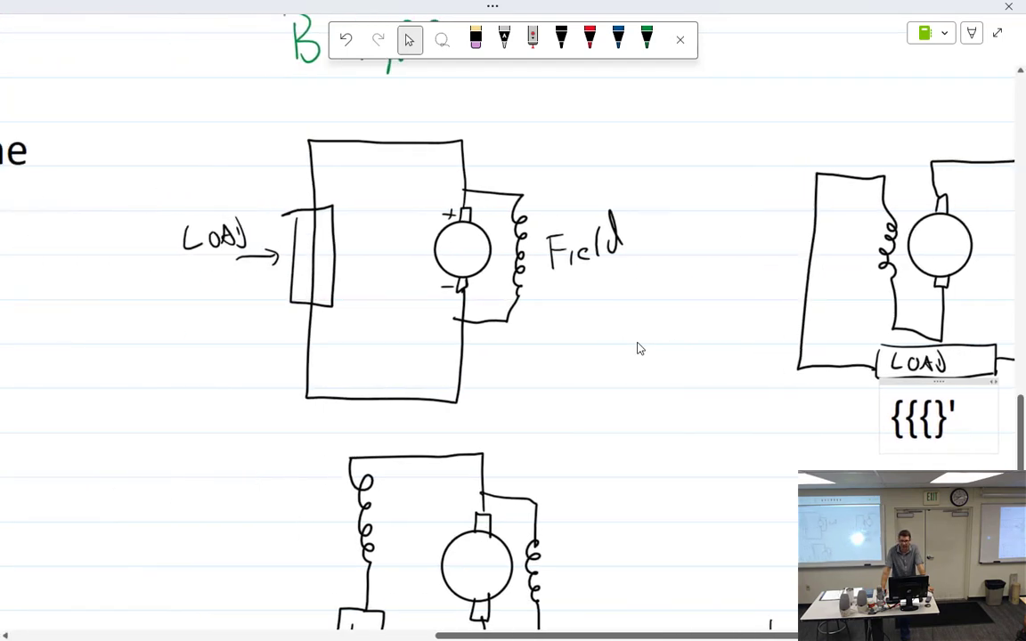
{"action": "scroll", "coordinate": [637, 348], "scroll_direction": "down", "scroll_amount": 15}
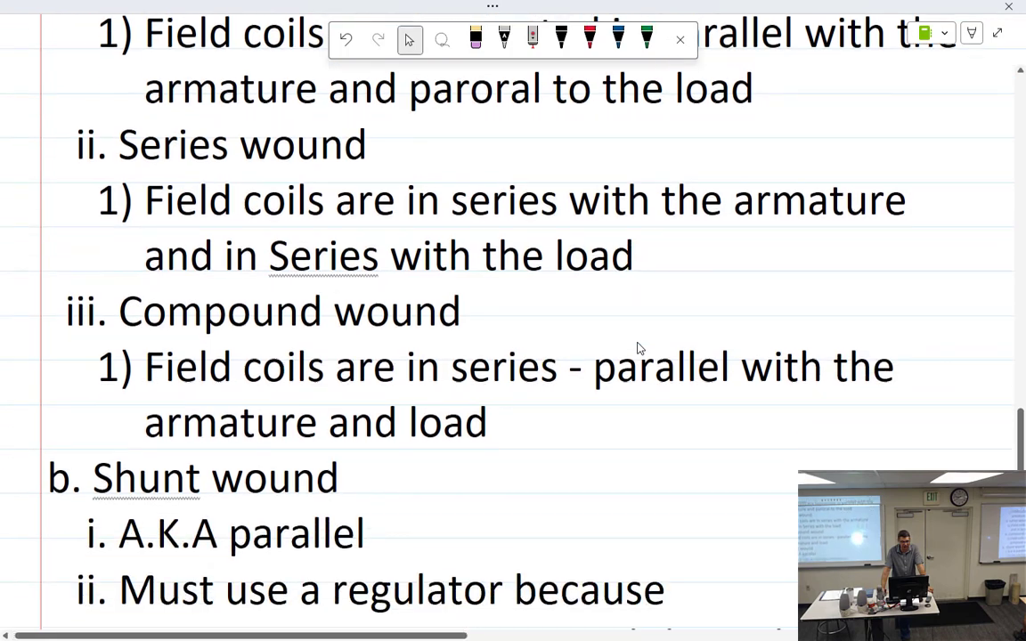
{"action": "scroll", "coordinate": [638, 348], "scroll_direction": "up", "scroll_amount": 3}
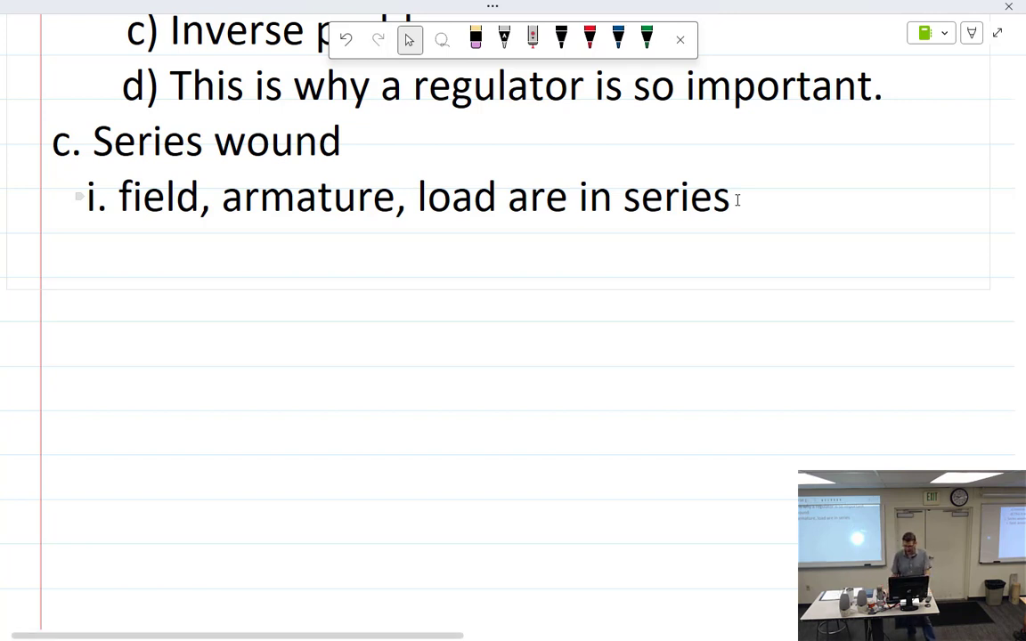
{"action": "key", "text": "Return"}
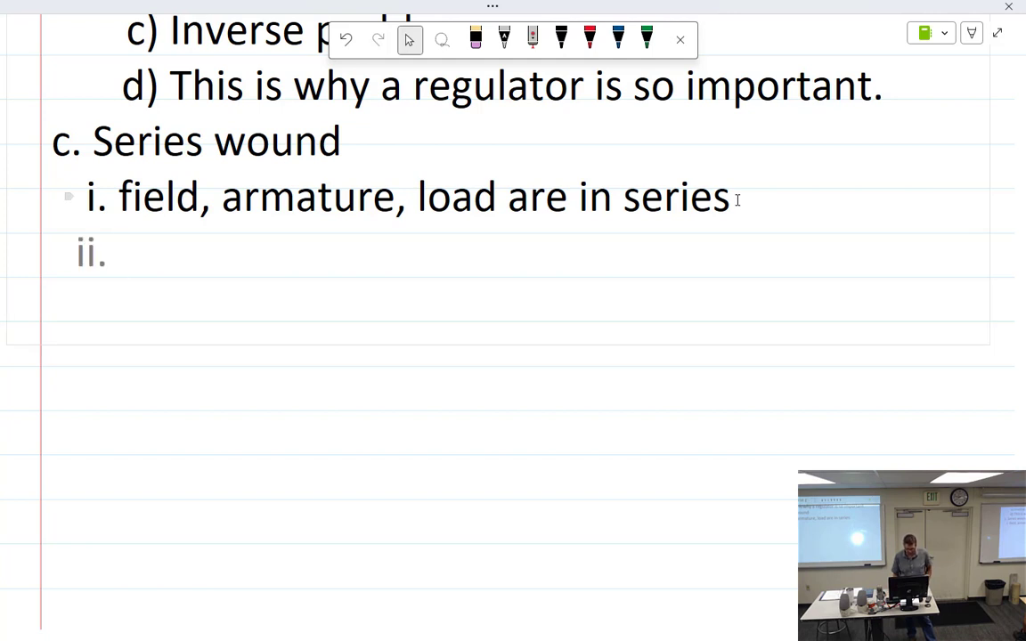
{"action": "mouse_move", "coordinate": [147, 239]}
{"action": "left_mouse_down"}
{"action": "mouse_move", "coordinate": [143, 272]}
{"action": "mouse_move", "coordinate": [159, 255]}
{"action": "mouse_move", "coordinate": [186, 271]}
{"action": "mouse_move", "coordinate": [197, 241]}
{"action": "left_mouse_up"}
{"action": "mouse_move", "coordinate": [241, 272]}
{"action": "left_mouse_down"}
{"action": "mouse_move", "coordinate": [251, 258]}
{"action": "mouse_move", "coordinate": [262, 271]}
{"action": "left_mouse_up"}
{"action": "mouse_move", "coordinate": [271, 258]}
{"action": "left_mouse_down"}
{"action": "mouse_move", "coordinate": [265, 272]}
{"action": "mouse_move", "coordinate": [277, 273]}
{"action": "left_mouse_up"}
{"action": "mouse_move", "coordinate": [291, 258]}
{"action": "left_mouse_down"}
{"action": "mouse_move", "coordinate": [284, 273]}
{"action": "mouse_move", "coordinate": [306, 275]}
{"action": "left_mouse_up"}
{"action": "mouse_move", "coordinate": [301, 258]}
{"action": "left_mouse_down"}
{"action": "mouse_move", "coordinate": [322, 263]}
{"action": "mouse_move", "coordinate": [321, 273]}
{"action": "mouse_move", "coordinate": [353, 272]}
{"action": "left_mouse_up"}
{"action": "left_click_drag", "start_coordinate": [358, 267], "coordinate": [369, 272]}
{"action": "mouse_move", "coordinate": [452, 257]}
{"action": "left_mouse_down"}
{"action": "mouse_move", "coordinate": [451, 271]}
{"action": "mouse_move", "coordinate": [463, 260]}
{"action": "left_mouse_up"}
{"action": "left_click_drag", "start_coordinate": [471, 257], "coordinate": [485, 271]}
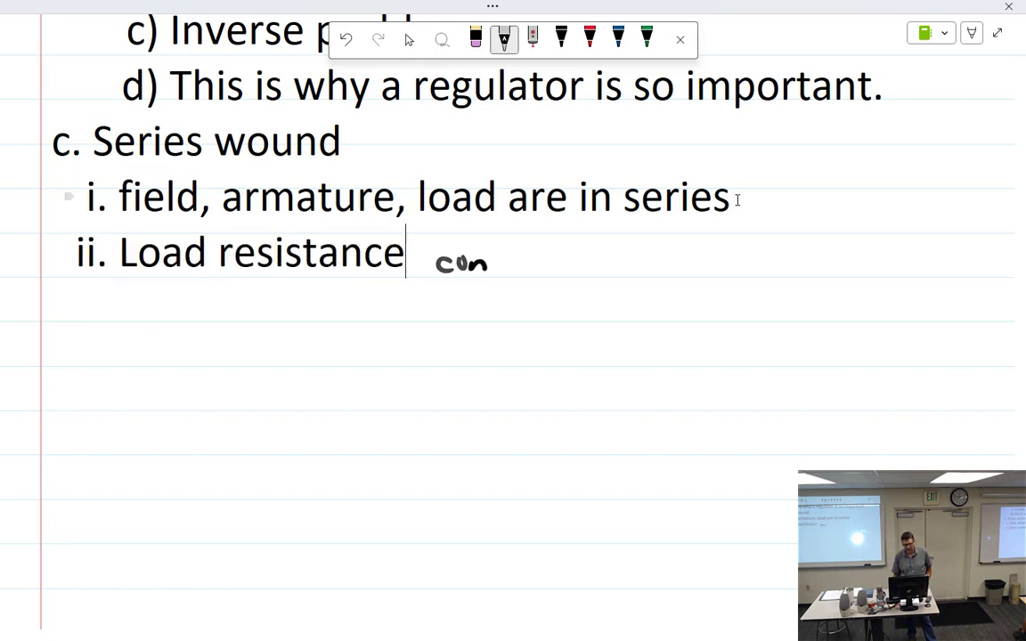
Step: Delete the misread word after "Load resistance" in sub-item ii. and handwrite "can" in its place
{"action": "left_click", "coordinate": [409, 39]}
{"action": "key", "text": "BackSpace"}
{"action": "key", "text": "BackSpace"}
{"action": "key", "text": "BackSpace"}
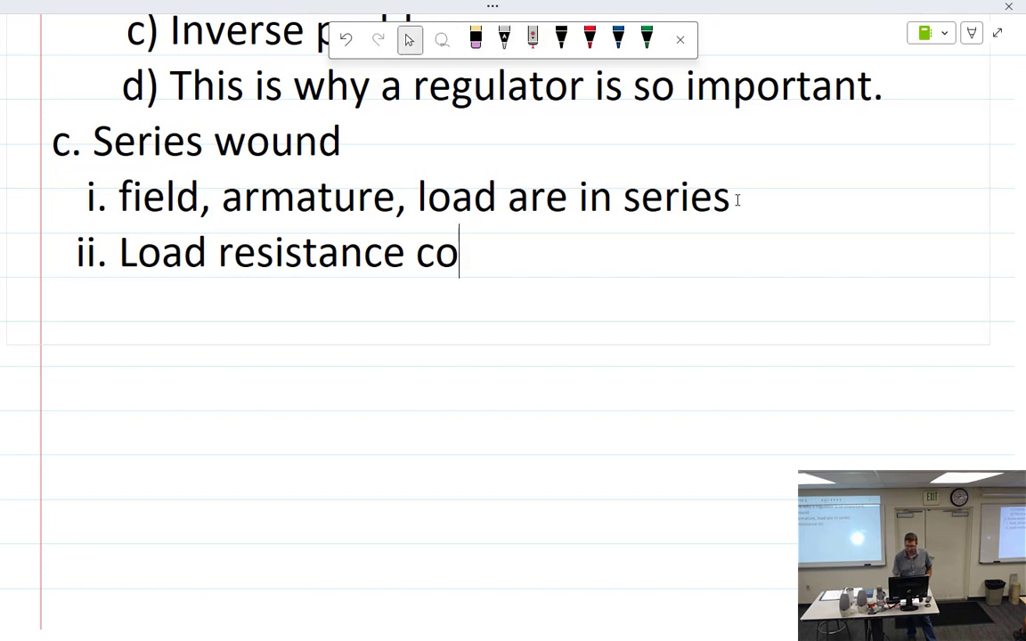
{"action": "left_click", "coordinate": [504, 39]}
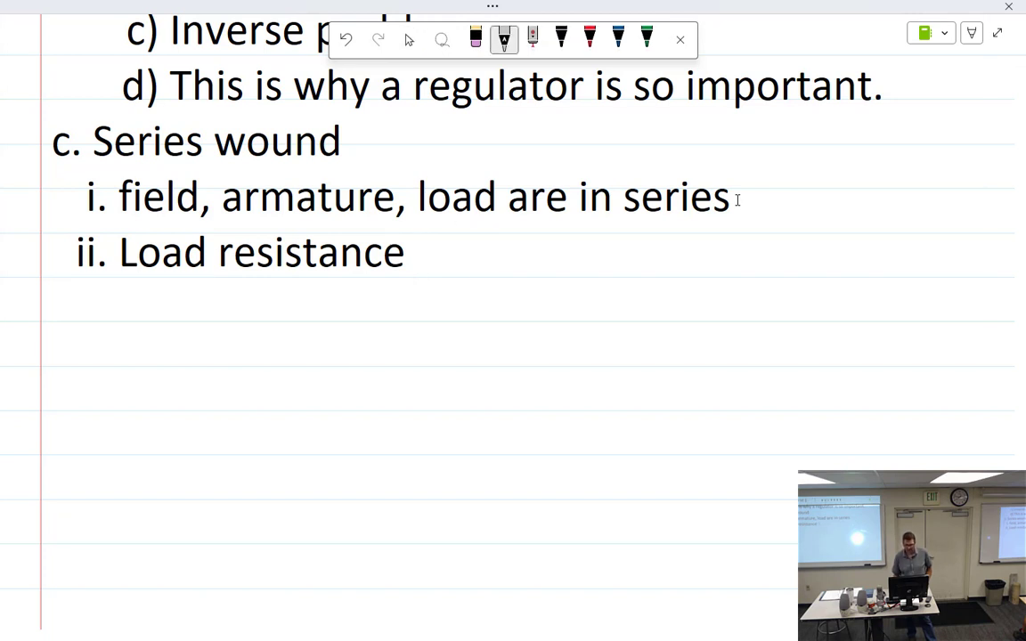
{"action": "mouse_move", "coordinate": [454, 245]}
{"action": "left_mouse_down"}
{"action": "mouse_move", "coordinate": [448, 256]}
{"action": "mouse_move", "coordinate": [458, 264]}
{"action": "left_mouse_up"}
{"action": "left_click_drag", "start_coordinate": [468, 249], "coordinate": [475, 263]}
{"action": "left_click_drag", "start_coordinate": [478, 252], "coordinate": [481, 263]}
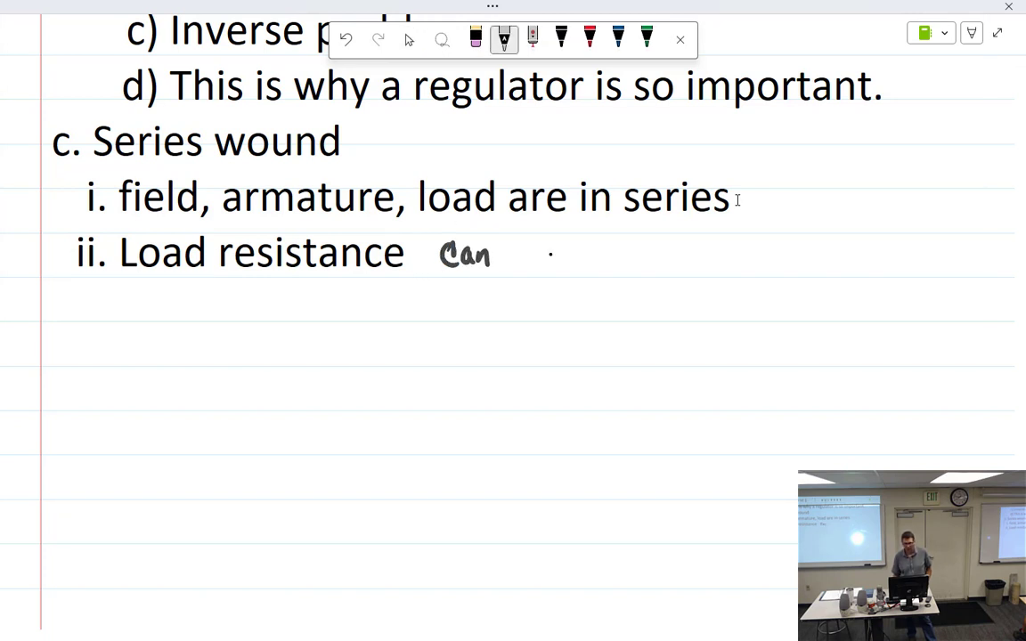
Step: Complete sub-item ii. by handwriting "control generator Output" after "Load resistance can"
{"action": "left_click_drag", "start_coordinate": [553, 251], "coordinate": [546, 269]}
{"action": "left_click_drag", "start_coordinate": [558, 259], "coordinate": [607, 269]}
{"action": "left_click_drag", "start_coordinate": [611, 264], "coordinate": [630, 253]}
{"action": "mouse_move", "coordinate": [643, 238]}
{"action": "left_mouse_down"}
{"action": "mouse_move", "coordinate": [643, 269]}
{"action": "mouse_move", "coordinate": [714, 268]}
{"action": "left_mouse_up"}
{"action": "left_click_drag", "start_coordinate": [718, 253], "coordinate": [846, 264]}
{"action": "left_click_drag", "start_coordinate": [864, 256], "coordinate": [907, 283]}
{"action": "left_click_drag", "start_coordinate": [919, 258], "coordinate": [940, 273]}
{"action": "left_click_drag", "start_coordinate": [933, 258], "coordinate": [949, 257]}
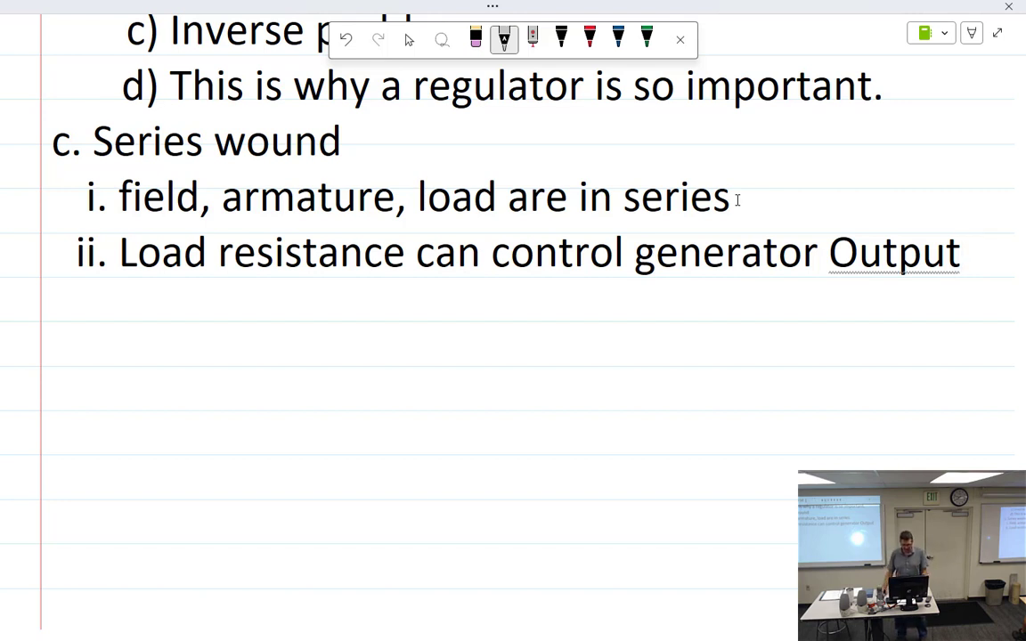
{"action": "key", "text": "Escape"}
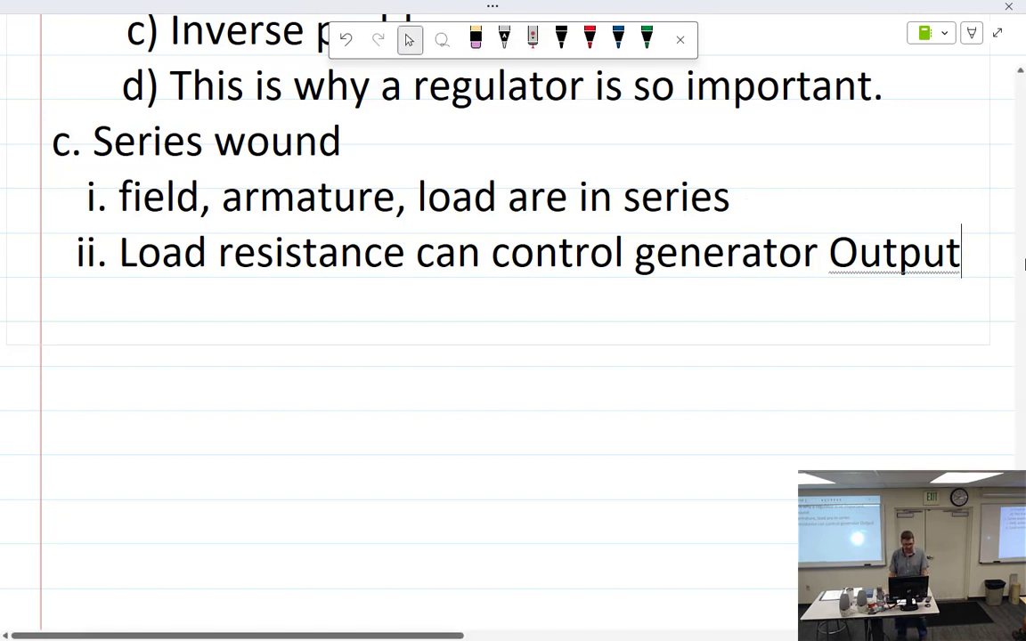
Step: Add sub-item iii. under "Series wound" and handwrite "Series wound generators" in it
{"action": "key", "text": "Return"}
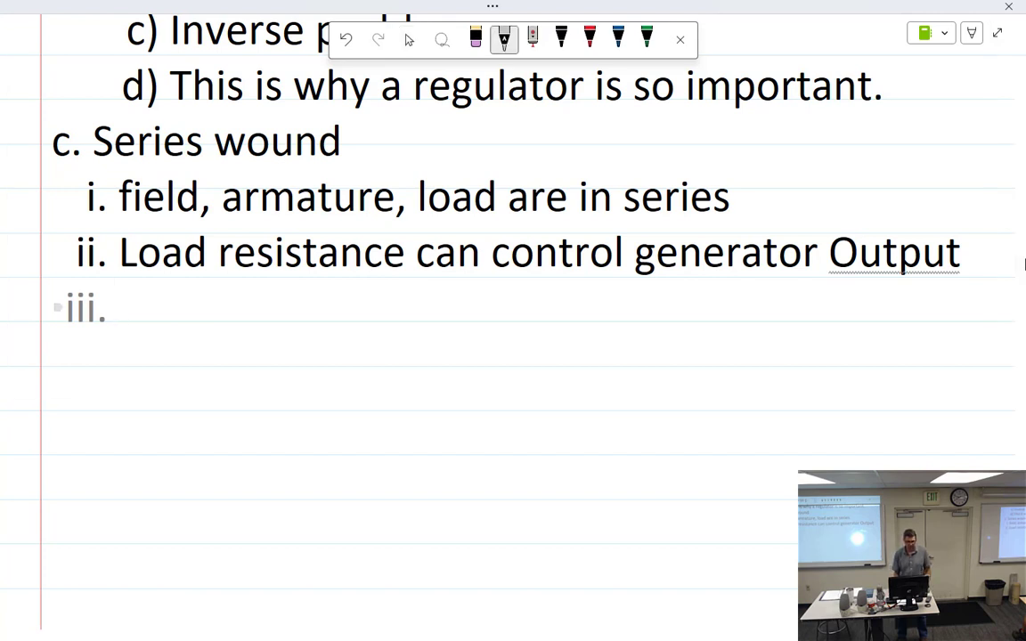
{"action": "mouse_move", "coordinate": [155, 286]}
{"action": "left_mouse_down"}
{"action": "mouse_move", "coordinate": [136, 317]}
{"action": "mouse_move", "coordinate": [175, 313]}
{"action": "left_mouse_up"}
{"action": "mouse_move", "coordinate": [177, 304]}
{"action": "left_mouse_down"}
{"action": "mouse_move", "coordinate": [178, 318]}
{"action": "mouse_move", "coordinate": [186, 307]}
{"action": "left_mouse_up"}
{"action": "mouse_move", "coordinate": [192, 305]}
{"action": "left_mouse_down"}
{"action": "mouse_move", "coordinate": [191, 320]}
{"action": "mouse_move", "coordinate": [354, 310]}
{"action": "left_mouse_up"}
{"action": "mouse_move", "coordinate": [367, 309]}
{"action": "left_mouse_down"}
{"action": "mouse_move", "coordinate": [362, 317]}
{"action": "mouse_move", "coordinate": [364, 307]}
{"action": "mouse_move", "coordinate": [386, 332]}
{"action": "mouse_move", "coordinate": [419, 317]}
{"action": "left_mouse_up"}
{"action": "left_click_drag", "start_coordinate": [420, 317], "coordinate": [527, 307]}
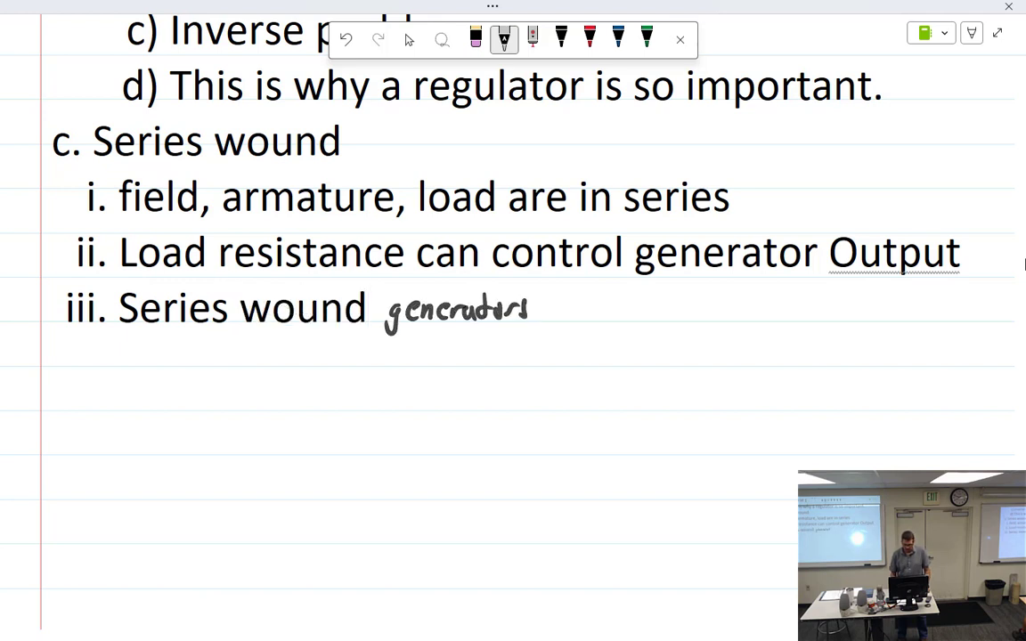
Step: Continue sub-item iii. by handwriting "are best in regulated RPM settings"
{"action": "left_click_drag", "start_coordinate": [618, 303], "coordinate": [651, 312]}
{"action": "left_click_drag", "start_coordinate": [699, 287], "coordinate": [709, 313]}
{"action": "left_click_drag", "start_coordinate": [712, 308], "coordinate": [729, 316]}
{"action": "mouse_move", "coordinate": [744, 290]}
{"action": "left_mouse_down"}
{"action": "mouse_move", "coordinate": [784, 324]}
{"action": "mouse_move", "coordinate": [852, 307]}
{"action": "mouse_move", "coordinate": [876, 328]}
{"action": "mouse_move", "coordinate": [942, 308]}
{"action": "mouse_move", "coordinate": [960, 287]}
{"action": "left_mouse_up"}
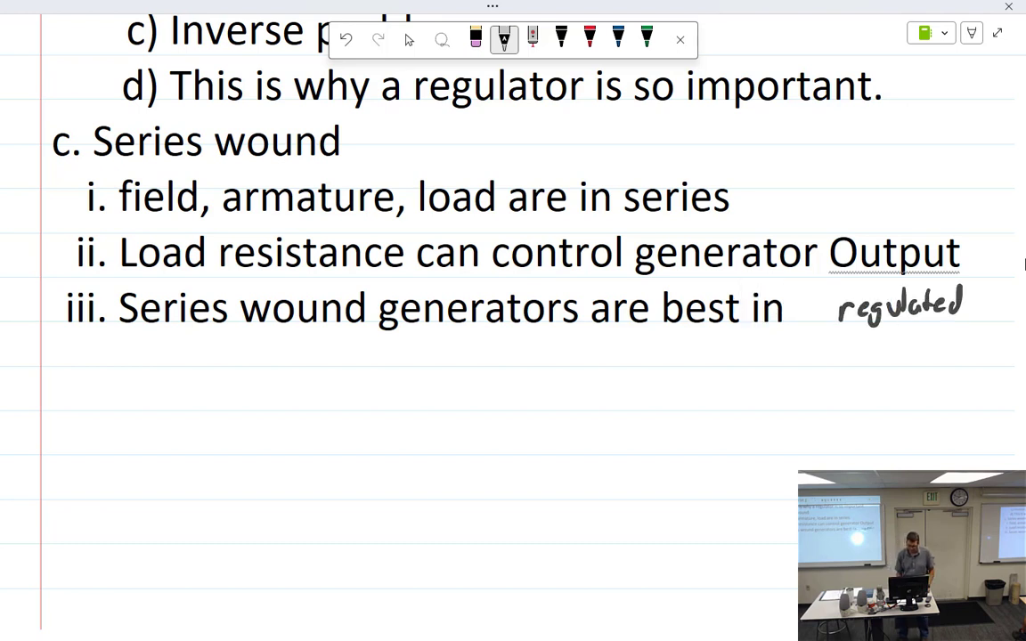
{"action": "mouse_move", "coordinate": [131, 338]}
{"action": "left_mouse_down"}
{"action": "mouse_move", "coordinate": [150, 365]}
{"action": "mouse_move", "coordinate": [164, 343]}
{"action": "mouse_move", "coordinate": [200, 361]}
{"action": "mouse_move", "coordinate": [344, 354]}
{"action": "left_mouse_up"}
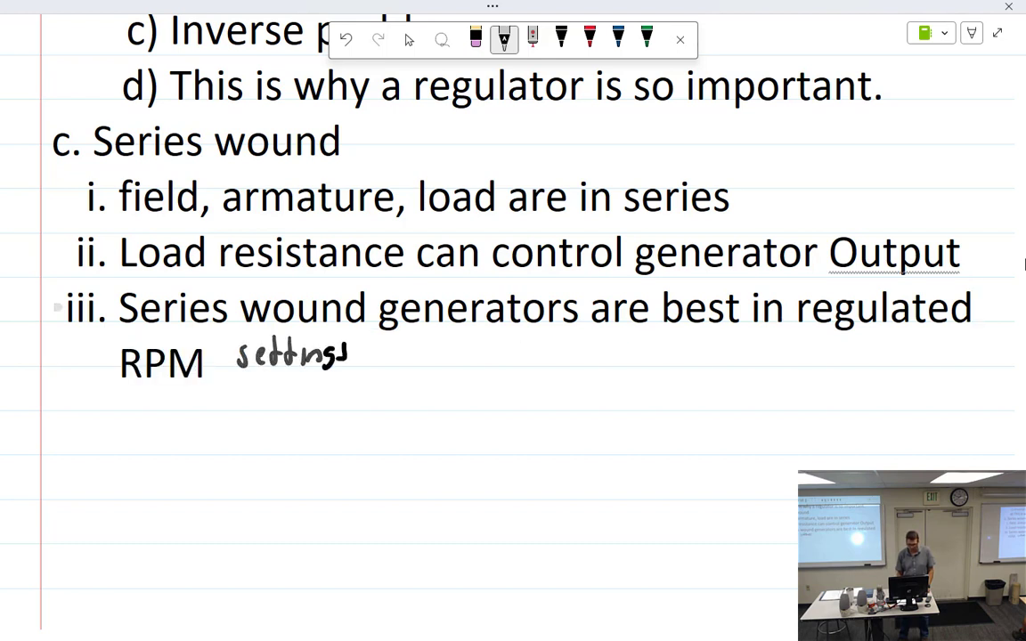
Step: Finish the sentence in sub-item iii. by handwriting "and not in aircraft" after "settings"
{"action": "mouse_move", "coordinate": [417, 353]}
{"action": "left_mouse_down"}
{"action": "mouse_move", "coordinate": [405, 363]}
{"action": "mouse_move", "coordinate": [433, 367]}
{"action": "mouse_move", "coordinate": [449, 342]}
{"action": "mouse_move", "coordinate": [522, 366]}
{"action": "left_mouse_up"}
{"action": "mouse_move", "coordinate": [527, 344]}
{"action": "left_mouse_down"}
{"action": "mouse_move", "coordinate": [531, 366]}
{"action": "mouse_move", "coordinate": [653, 353]}
{"action": "mouse_move", "coordinate": [667, 366]}
{"action": "left_mouse_up"}
{"action": "mouse_move", "coordinate": [675, 351]}
{"action": "left_mouse_down"}
{"action": "mouse_move", "coordinate": [675, 367]}
{"action": "mouse_move", "coordinate": [696, 353]}
{"action": "mouse_move", "coordinate": [714, 366]}
{"action": "left_mouse_up"}
{"action": "mouse_move", "coordinate": [717, 352]}
{"action": "left_mouse_down"}
{"action": "mouse_move", "coordinate": [719, 366]}
{"action": "mouse_move", "coordinate": [728, 351]}
{"action": "left_mouse_up"}
{"action": "left_click_drag", "start_coordinate": [738, 350], "coordinate": [748, 371]}
{"action": "mouse_move", "coordinate": [764, 339]}
{"action": "left_mouse_down"}
{"action": "mouse_move", "coordinate": [763, 366]}
{"action": "mouse_move", "coordinate": [773, 349]}
{"action": "left_mouse_up"}
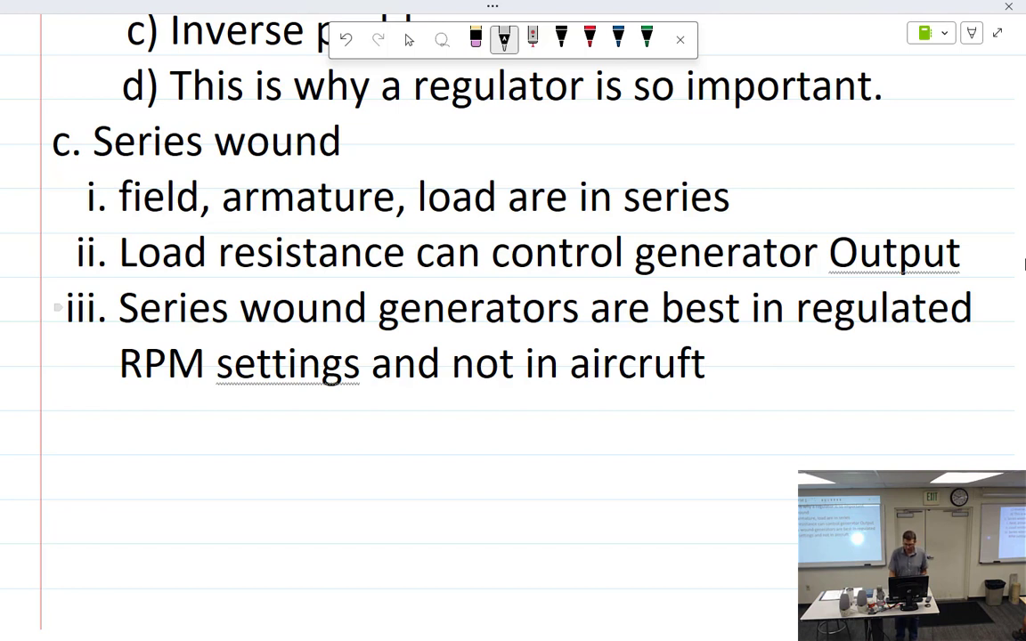
Step: Correct the misread word "aircruft" at the end of sub-item iii. to "aircraft"
{"action": "key", "text": "BackSpace"}
{"action": "key", "text": "BackSpace"}
{"action": "key", "text": "BackSpace"}
{"action": "type", "text": "aft"}
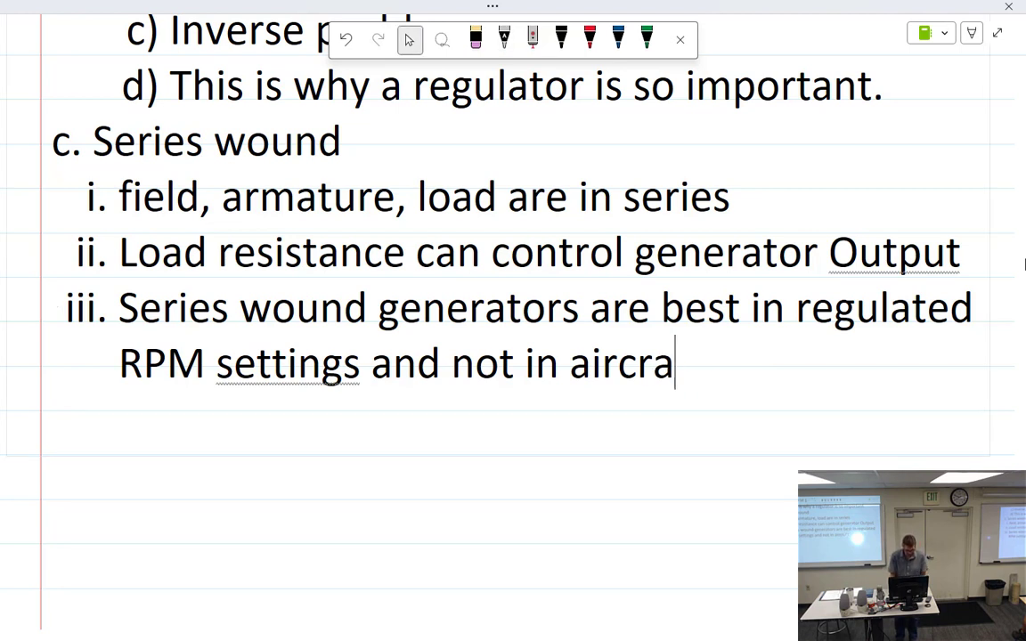
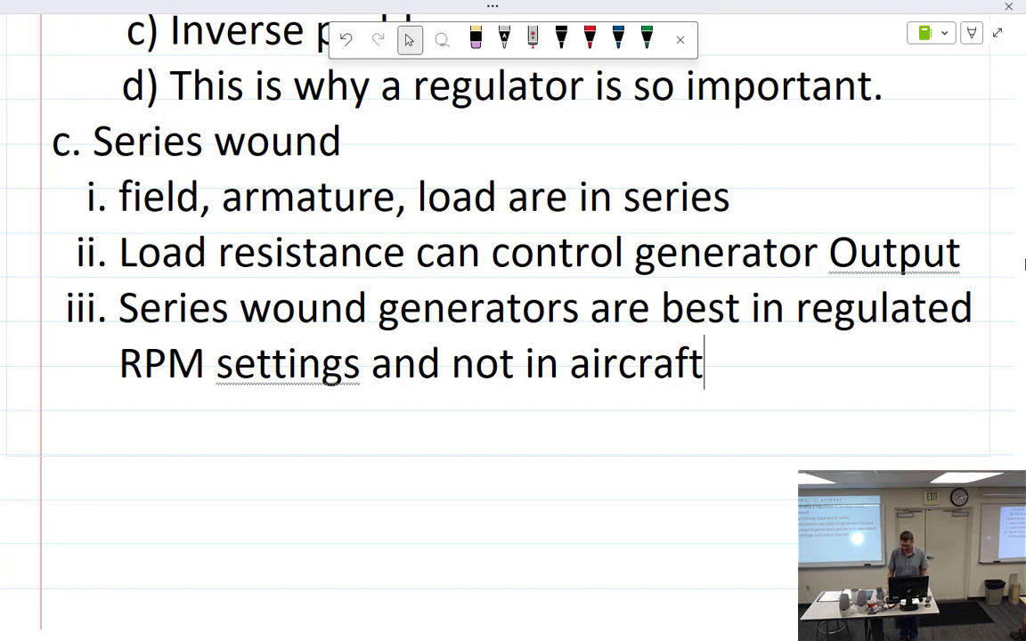
Step: Add outline item d. after "Series wound" and handwrite "Compound wound" in it
{"action": "key", "text": "Return"}
{"action": "key", "text": "shift+Tab"}
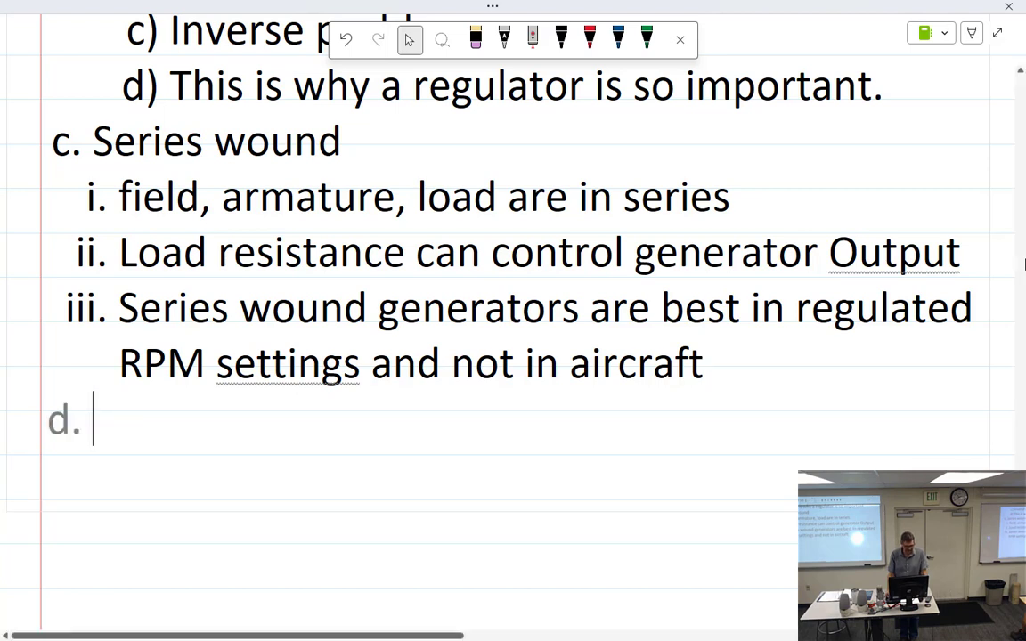
{"action": "left_click", "coordinate": [505, 39]}
{"action": "left_click_drag", "start_coordinate": [140, 399], "coordinate": [135, 437]}
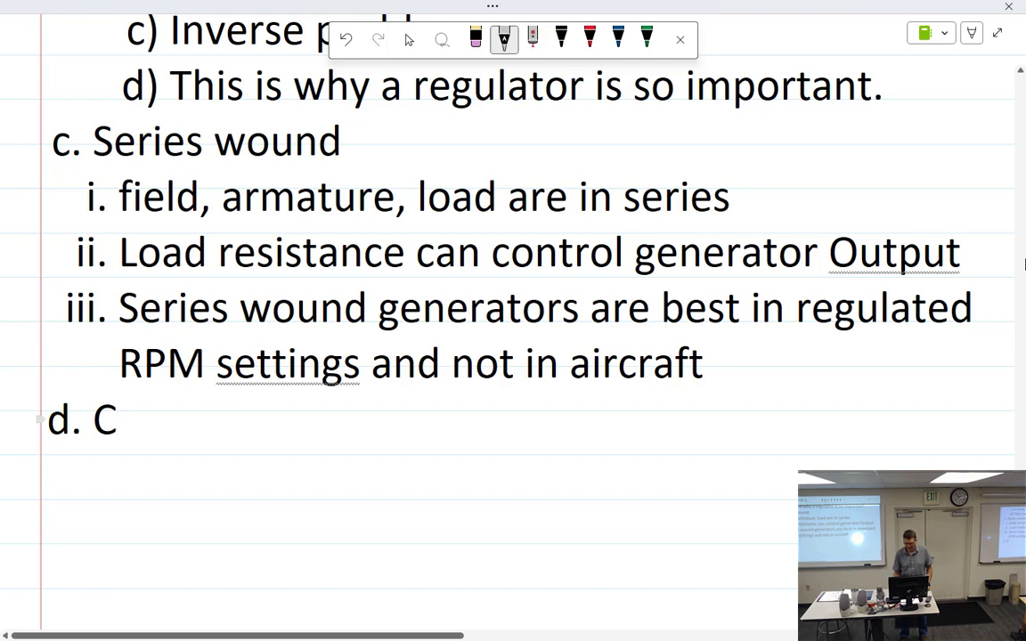
{"action": "left_click", "coordinate": [409, 39]}
{"action": "key", "text": "BackSpace"}
{"action": "left_click", "coordinate": [504, 39]}
{"action": "mouse_move", "coordinate": [120, 409]}
{"action": "left_mouse_down"}
{"action": "mouse_move", "coordinate": [114, 402]}
{"action": "mouse_move", "coordinate": [121, 431]}
{"action": "left_mouse_up"}
{"action": "mouse_move", "coordinate": [128, 412]}
{"action": "left_mouse_down"}
{"action": "mouse_move", "coordinate": [169, 429]}
{"action": "mouse_move", "coordinate": [216, 413]}
{"action": "left_mouse_up"}
{"action": "left_click_drag", "start_coordinate": [219, 429], "coordinate": [246, 432]}
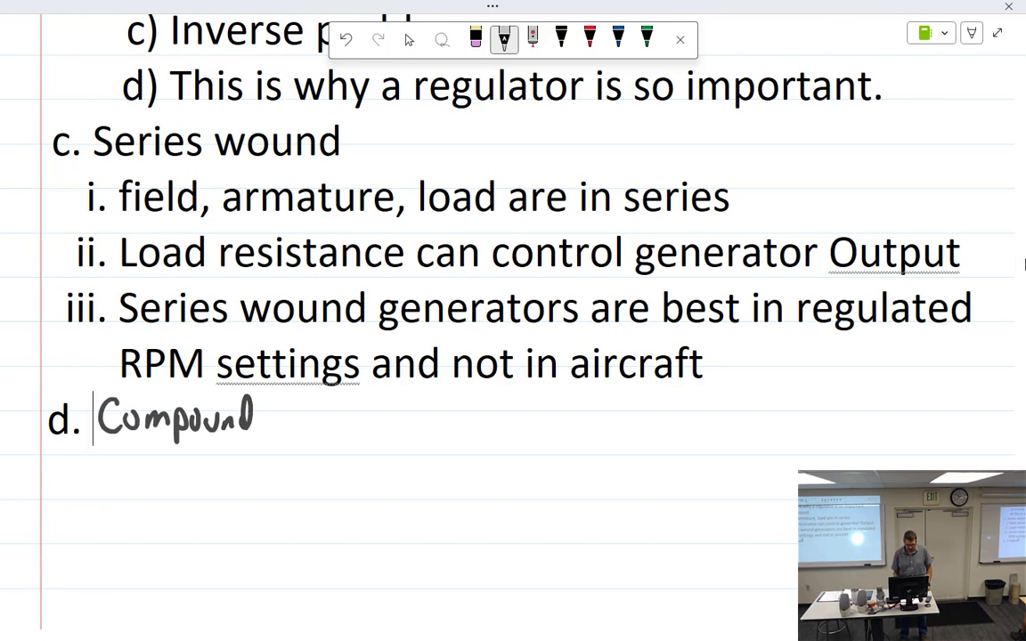
{"action": "mouse_move", "coordinate": [341, 414]}
{"action": "left_mouse_down"}
{"action": "mouse_move", "coordinate": [413, 419]}
{"action": "mouse_move", "coordinate": [427, 398]}
{"action": "left_mouse_up"}
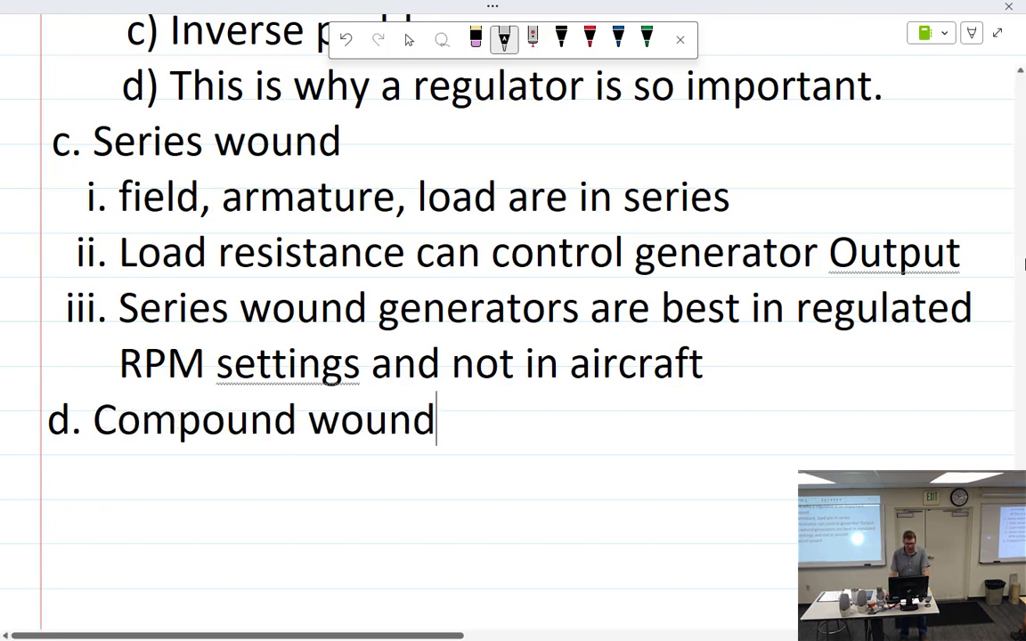
Step: Add sub-item i. under "Compound wound" and handwrite "When load increases" in it
{"action": "key", "text": "Return"}
{"action": "key", "text": "Tab"}
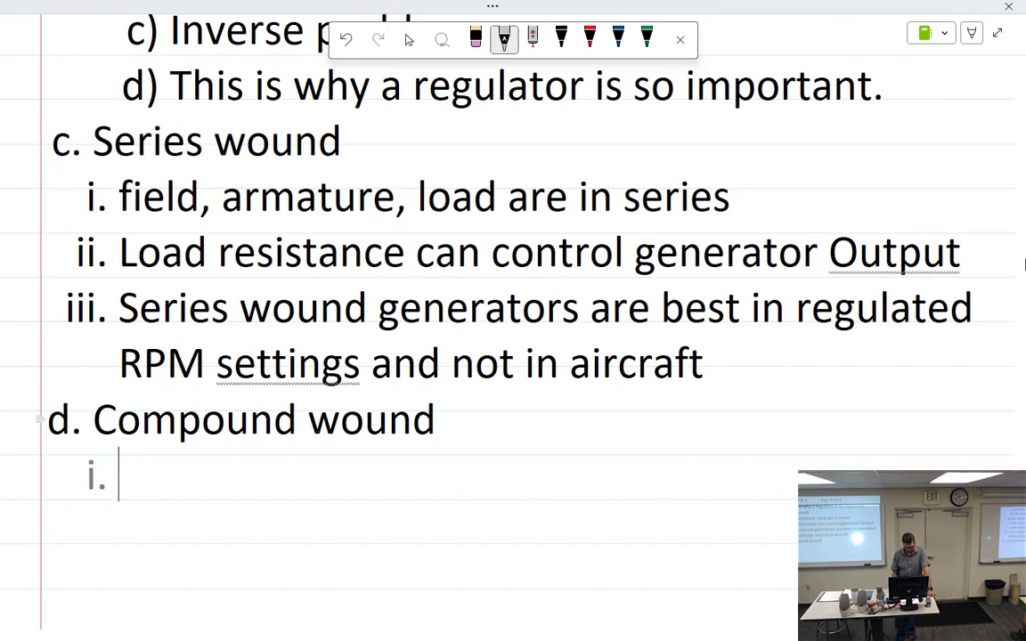
{"action": "type", "text": "w"}
{"action": "mouse_move", "coordinate": [175, 453]}
{"action": "left_mouse_down"}
{"action": "mouse_move", "coordinate": [188, 487]}
{"action": "mouse_move", "coordinate": [200, 487]}
{"action": "left_mouse_up"}
{"action": "left_click_drag", "start_coordinate": [202, 476], "coordinate": [218, 490]}
{"action": "mouse_move", "coordinate": [279, 458]}
{"action": "left_mouse_down"}
{"action": "mouse_move", "coordinate": [275, 490]}
{"action": "mouse_move", "coordinate": [293, 473]}
{"action": "mouse_move", "coordinate": [318, 491]}
{"action": "left_mouse_up"}
{"action": "left_click_drag", "start_coordinate": [333, 479], "coordinate": [341, 492]}
{"action": "left_click_drag", "start_coordinate": [400, 475], "coordinate": [401, 498]}
{"action": "left_click_drag", "start_coordinate": [409, 480], "coordinate": [442, 493]}
{"action": "mouse_move", "coordinate": [447, 482]}
{"action": "left_mouse_down"}
{"action": "mouse_move", "coordinate": [448, 494]}
{"action": "mouse_move", "coordinate": [520, 491]}
{"action": "left_mouse_up"}
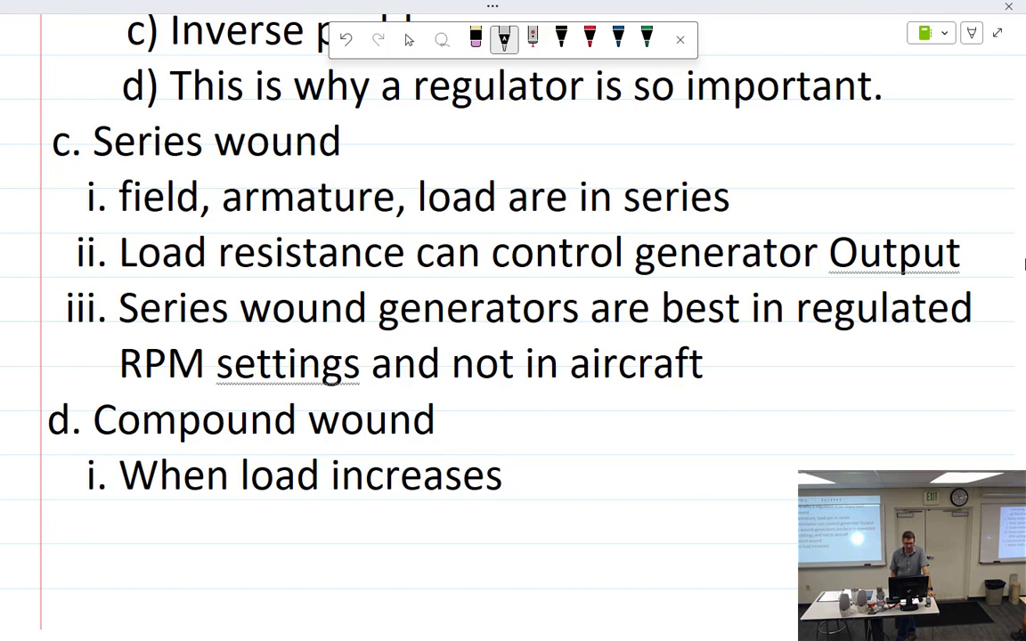
Step: Continue sub-item i. by handwriting "(decrease R)" after "increases"
{"action": "mouse_move", "coordinate": [527, 479]}
{"action": "left_mouse_down"}
{"action": "mouse_move", "coordinate": [545, 449]}
{"action": "mouse_move", "coordinate": [534, 492]}
{"action": "mouse_move", "coordinate": [571, 482]}
{"action": "left_mouse_up"}
{"action": "mouse_move", "coordinate": [577, 476]}
{"action": "left_mouse_down"}
{"action": "mouse_move", "coordinate": [593, 482]}
{"action": "mouse_move", "coordinate": [602, 467]}
{"action": "left_mouse_up"}
{"action": "left_click_drag", "start_coordinate": [606, 473], "coordinate": [625, 481]}
{"action": "mouse_move", "coordinate": [636, 467]}
{"action": "left_mouse_down"}
{"action": "mouse_move", "coordinate": [631, 481]}
{"action": "mouse_move", "coordinate": [726, 481]}
{"action": "mouse_move", "coordinate": [725, 462]}
{"action": "mouse_move", "coordinate": [753, 474]}
{"action": "left_mouse_up"}
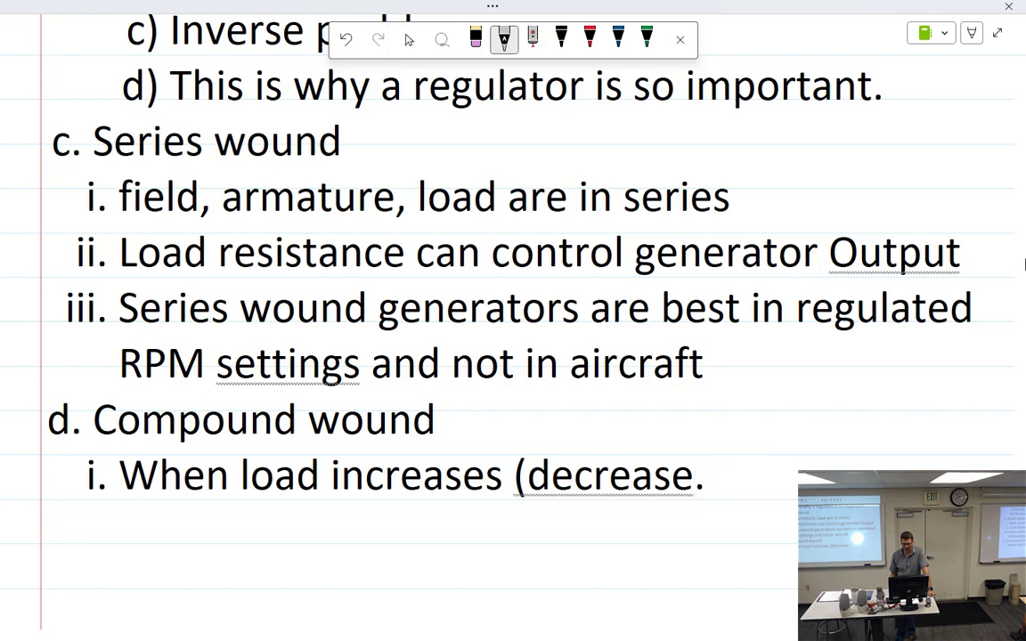
{"action": "left_click_drag", "start_coordinate": [719, 456], "coordinate": [742, 488]}
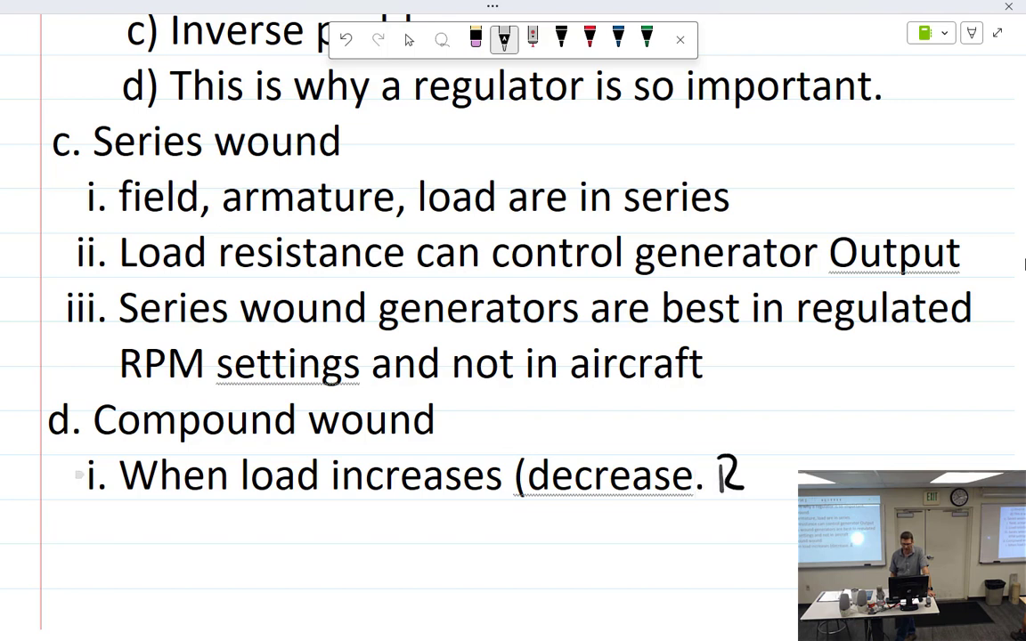
{"action": "left_click_drag", "start_coordinate": [746, 436], "coordinate": [749, 513]}
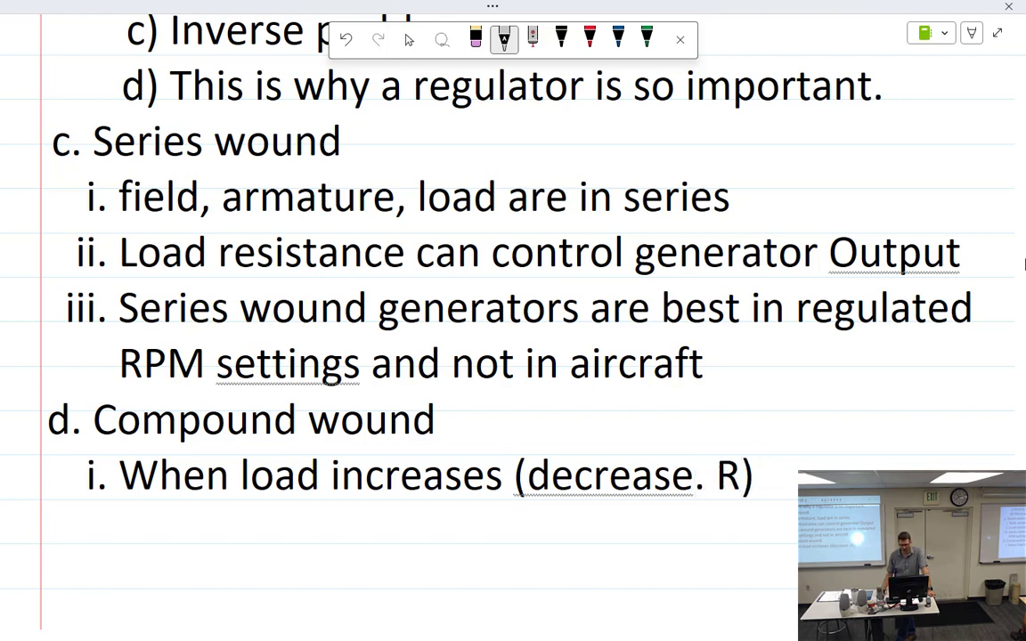
Step: Delete ". R)" after "(decrease" in sub-item i
{"action": "scroll", "coordinate": [1025, 264], "scroll_direction": "down", "scroll_amount": 3}
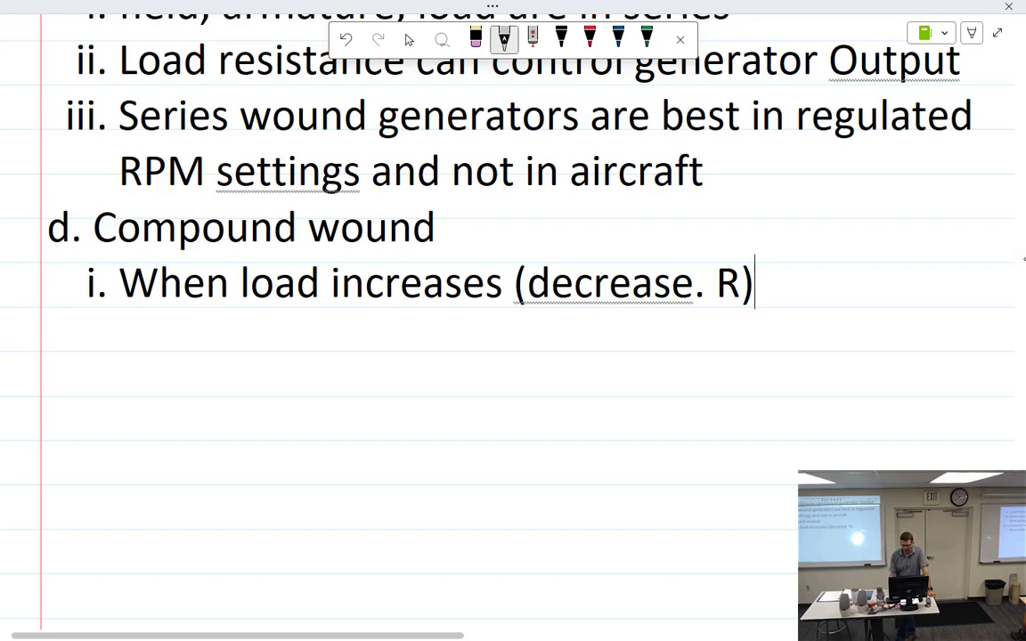
{"action": "key", "text": "BackSpace"}
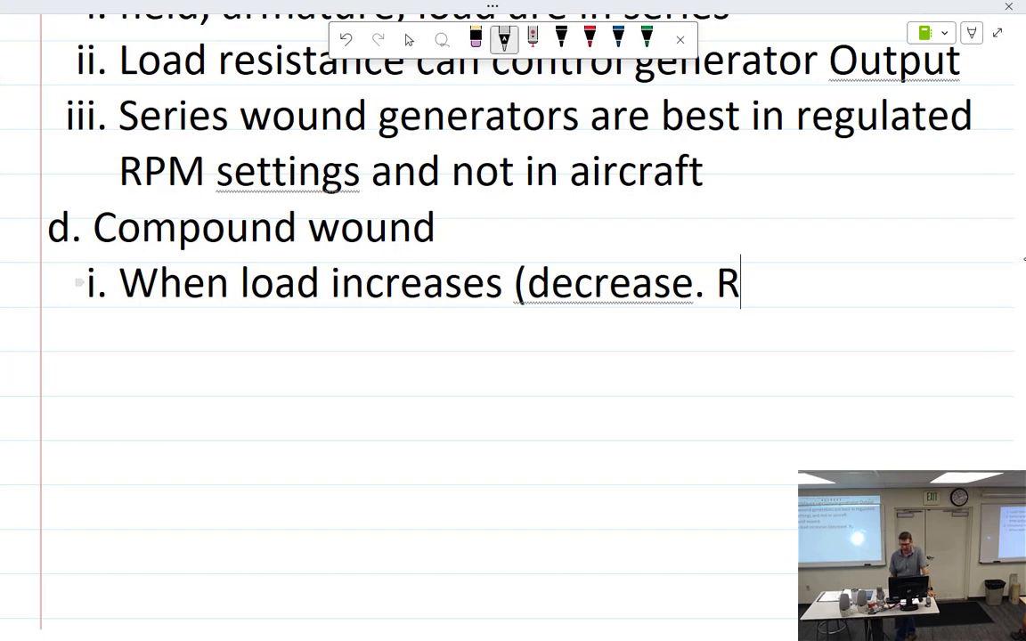
{"action": "key", "text": "BackSpace"}
{"action": "key", "text": "BackSpace"}
{"action": "key", "text": "BackSpace"}
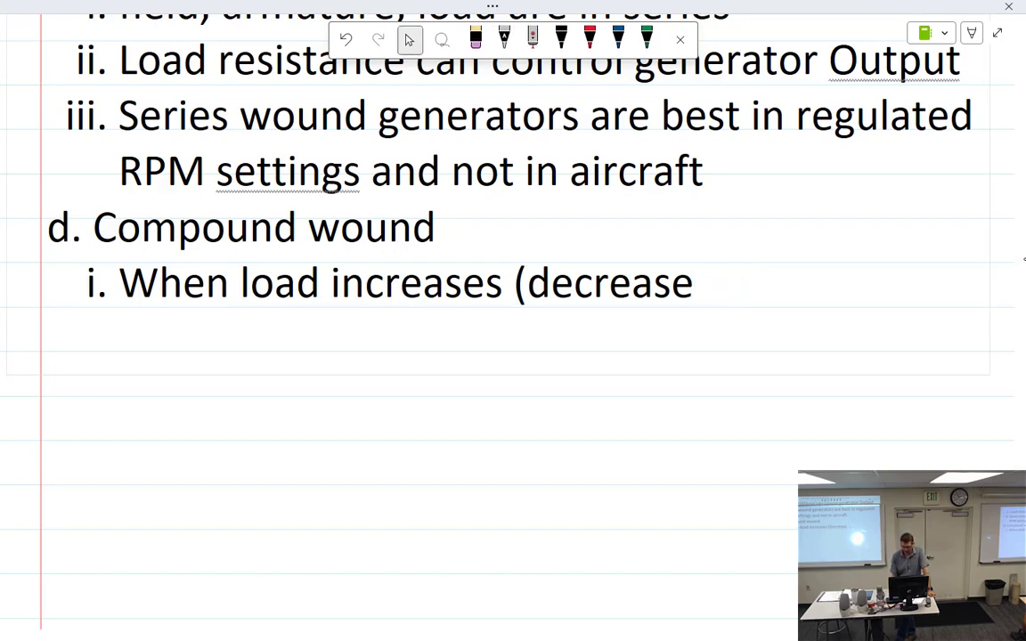
Step: Try to handwrite "resistance" after "(decrease" in sub-item i. and erase the attempt
{"action": "left_click", "coordinate": [505, 39]}
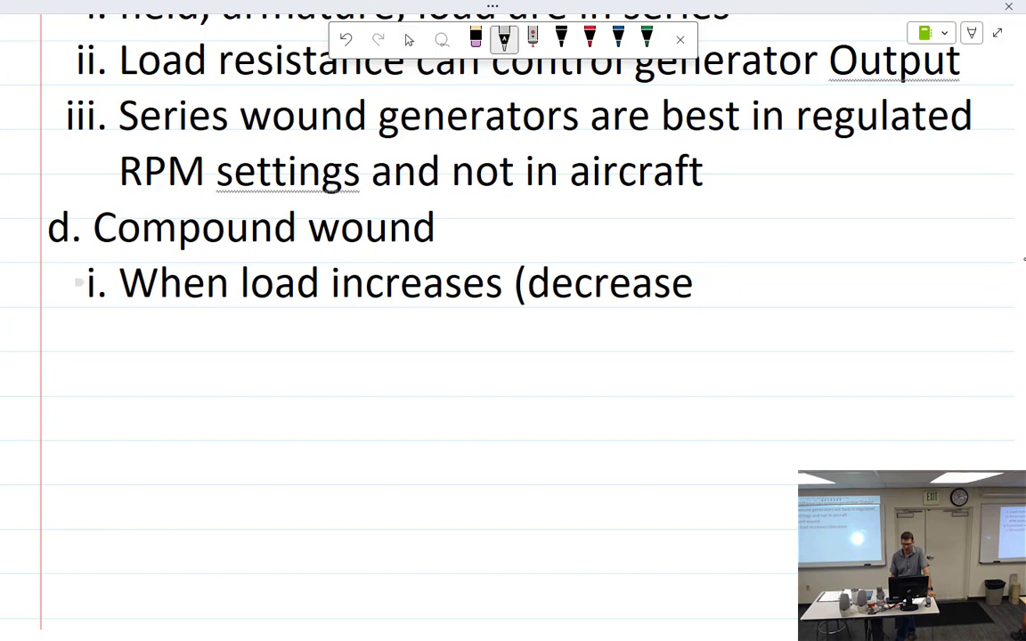
{"action": "mouse_move", "coordinate": [713, 298]}
{"action": "left_mouse_down"}
{"action": "mouse_move", "coordinate": [744, 287]}
{"action": "mouse_move", "coordinate": [824, 294]}
{"action": "left_mouse_up"}
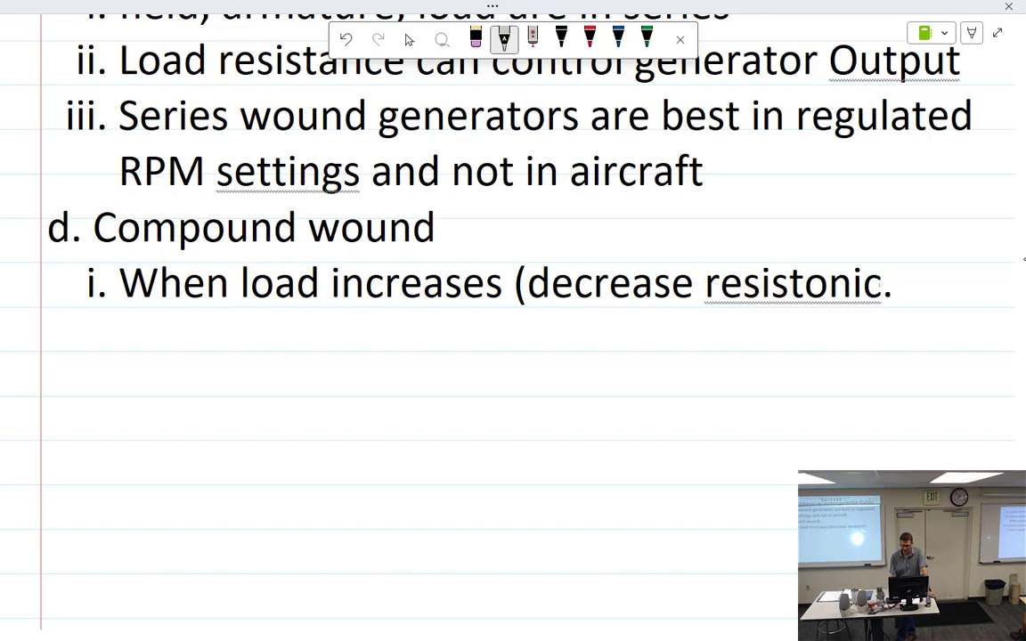
{"action": "key", "text": "BackSpace"}
{"action": "key", "text": "BackSpace"}
{"action": "key", "text": "BackSpace"}
{"action": "key", "text": "BackSpace"}
{"action": "key", "text": "BackSpace"}
{"action": "key", "text": "BackSpace"}
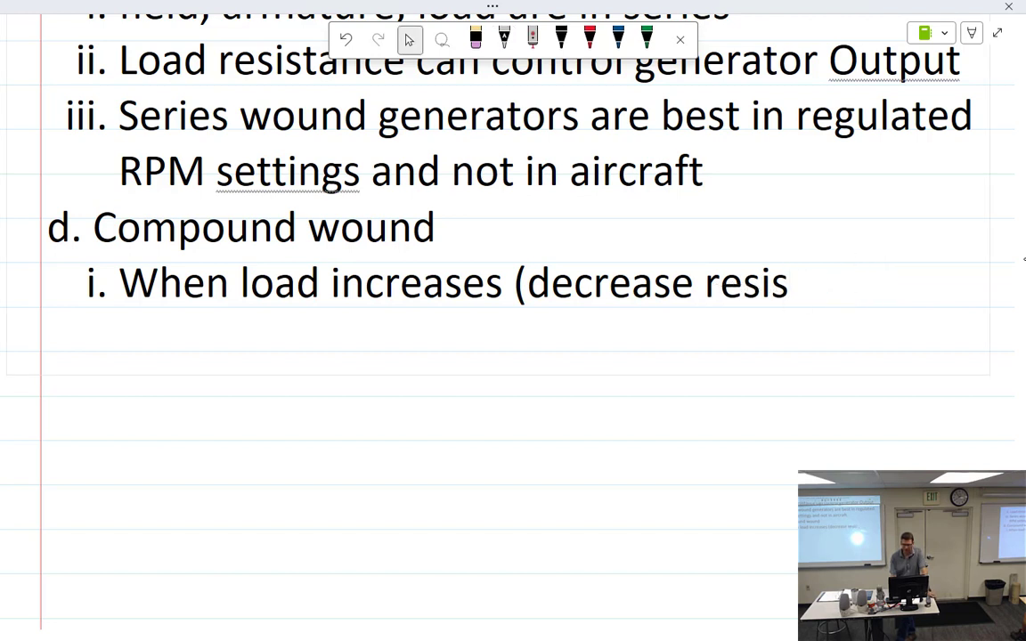
{"action": "key", "text": "BackSpace"}
{"action": "key", "text": "BackSpace"}
{"action": "key", "text": "BackSpace"}
{"action": "key", "text": "BackSpace"}
{"action": "key", "text": "BackSpace"}
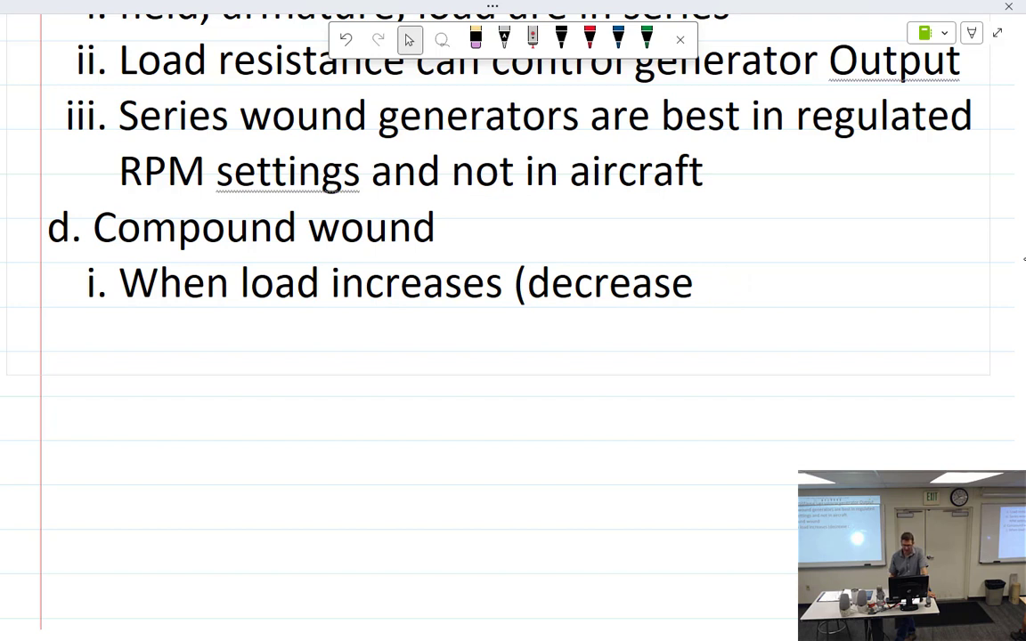
Step: Finish sub-item i. by handwriting "resistance in the series circuit)" after "(decrease"
{"action": "left_click", "coordinate": [504, 40]}
{"action": "mouse_move", "coordinate": [723, 297]}
{"action": "left_mouse_down"}
{"action": "mouse_move", "coordinate": [733, 283]}
{"action": "mouse_move", "coordinate": [774, 284]}
{"action": "mouse_move", "coordinate": [847, 299]}
{"action": "left_mouse_up"}
{"action": "left_click_drag", "start_coordinate": [848, 292], "coordinate": [916, 299]}
{"action": "left_click", "coordinate": [899, 267]}
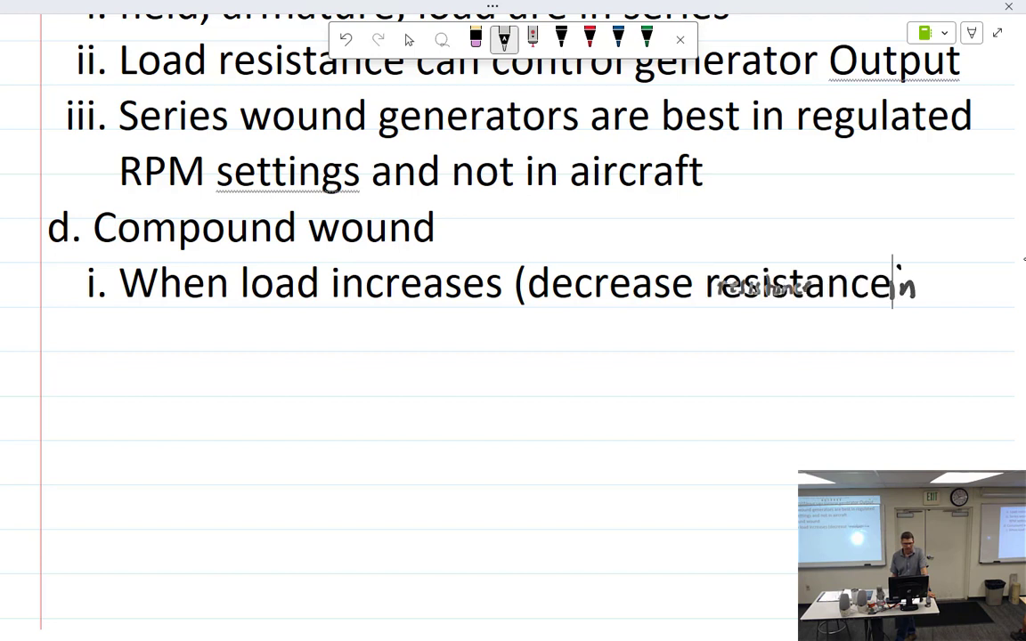
{"action": "mouse_move", "coordinate": [142, 319]}
{"action": "left_mouse_down"}
{"action": "mouse_move", "coordinate": [141, 347]}
{"action": "mouse_move", "coordinate": [153, 326]}
{"action": "mouse_move", "coordinate": [169, 347]}
{"action": "left_mouse_up"}
{"action": "mouse_move", "coordinate": [171, 341]}
{"action": "left_mouse_down"}
{"action": "mouse_move", "coordinate": [226, 350]}
{"action": "mouse_move", "coordinate": [267, 339]}
{"action": "left_mouse_up"}
{"action": "left_click_drag", "start_coordinate": [271, 342], "coordinate": [285, 349]}
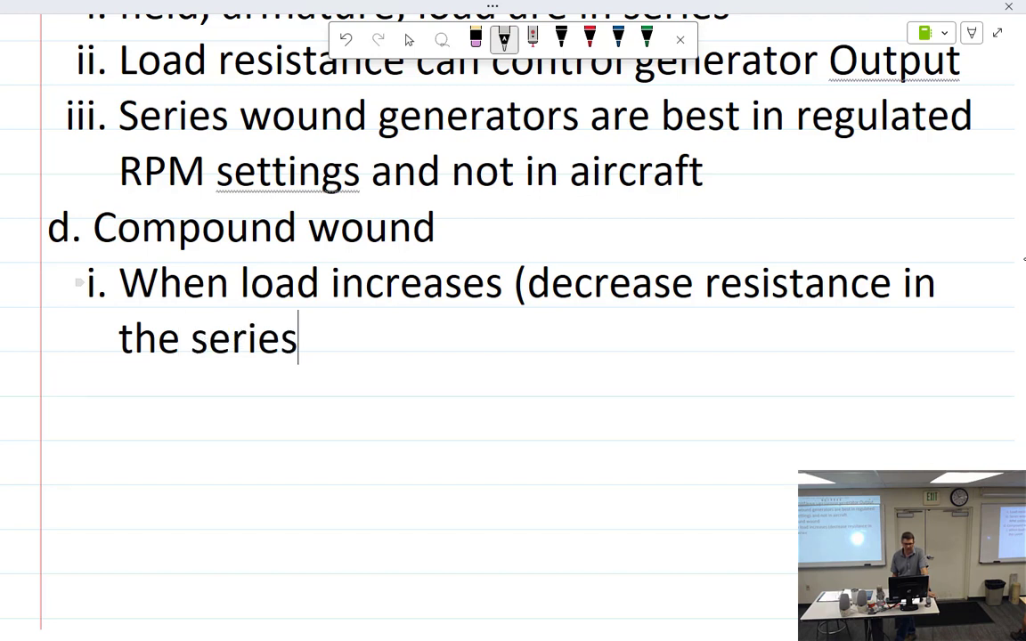
{"action": "mouse_move", "coordinate": [336, 332]}
{"action": "left_mouse_down"}
{"action": "mouse_move", "coordinate": [350, 350]}
{"action": "mouse_move", "coordinate": [426, 332]}
{"action": "mouse_move", "coordinate": [419, 350]}
{"action": "left_mouse_up"}
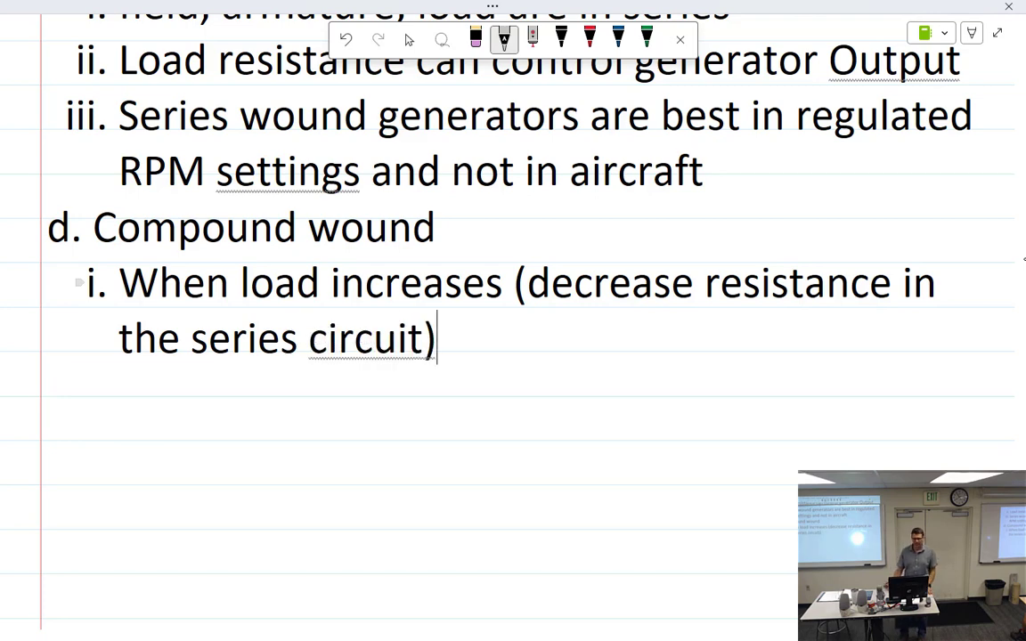
Step: Write "Ω↓" in black ink beside the LOAD box of the compound wound generator diagram
{"action": "left_click", "coordinate": [409, 40]}
{"action": "scroll", "coordinate": [229, 319], "scroll_direction": "right", "scroll_amount": 10}
{"action": "scroll", "coordinate": [229, 318], "scroll_direction": "up", "scroll_amount": 2}
{"action": "scroll", "coordinate": [229, 319], "scroll_direction": "right", "scroll_amount": 5}
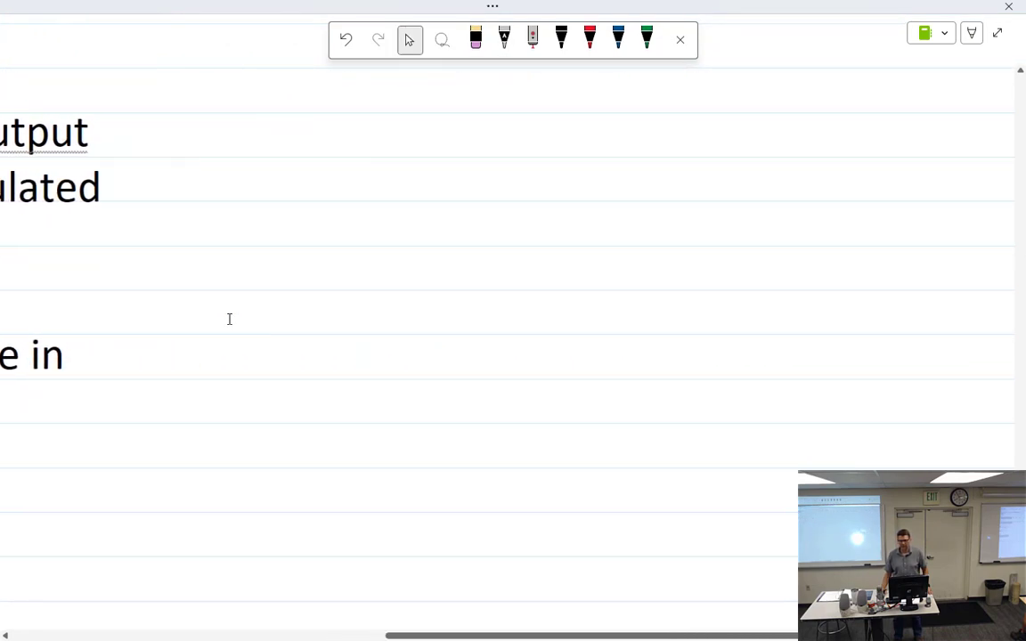
{"action": "scroll", "coordinate": [229, 319], "scroll_direction": "up", "scroll_amount": 10}
{"action": "scroll", "coordinate": [229, 319], "scroll_direction": "up", "scroll_amount": 5}
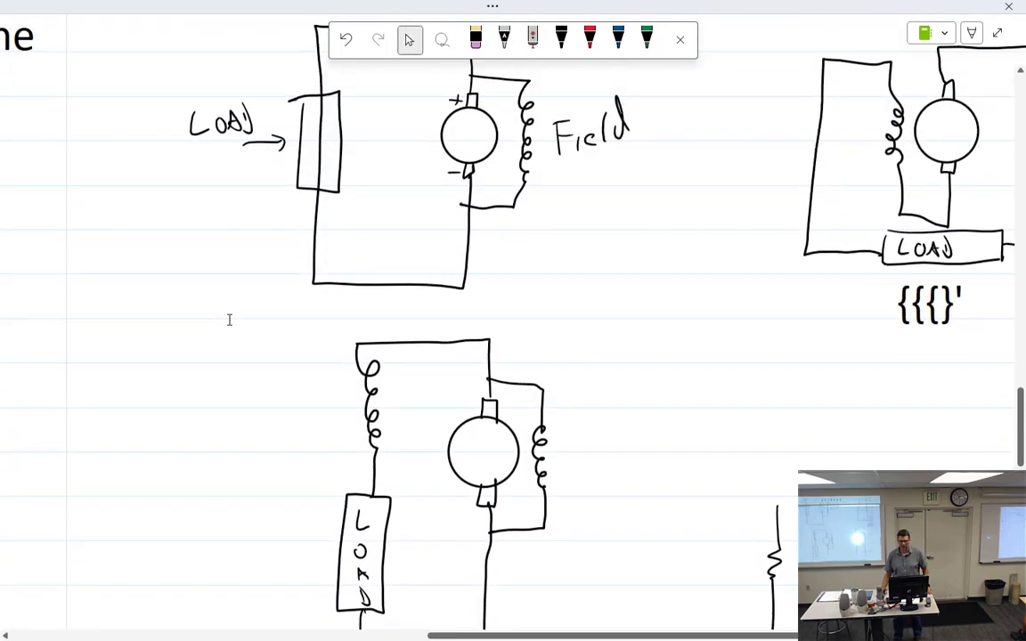
{"action": "scroll", "coordinate": [229, 319], "scroll_direction": "right", "scroll_amount": 4}
{"action": "scroll", "coordinate": [228, 319], "scroll_direction": "left", "scroll_amount": 1}
{"action": "scroll", "coordinate": [225, 324], "scroll_direction": "left", "scroll_amount": 3}
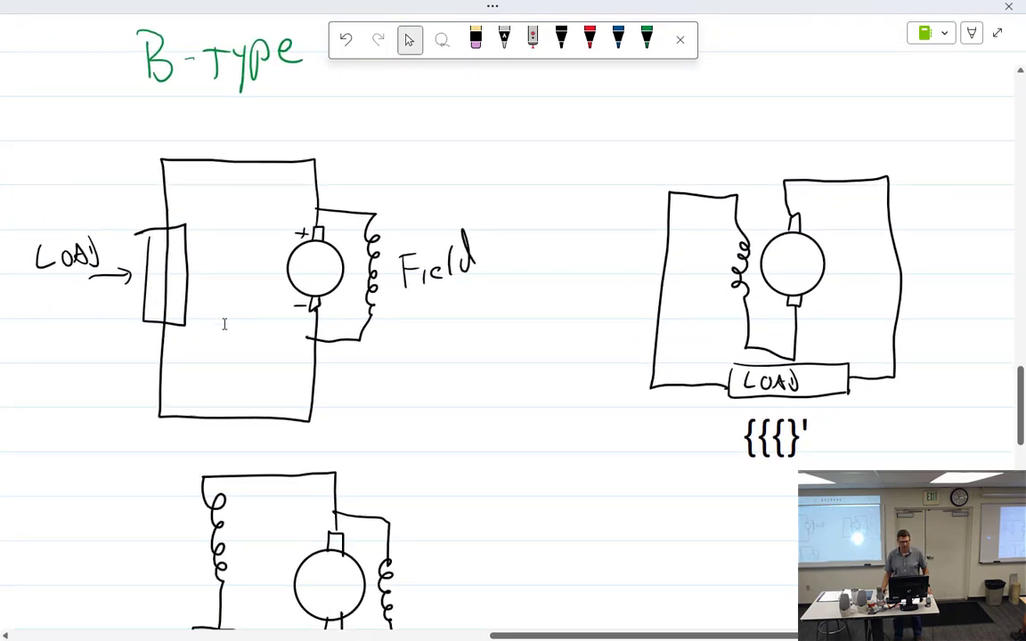
{"action": "scroll", "coordinate": [225, 324], "scroll_direction": "down", "scroll_amount": 5}
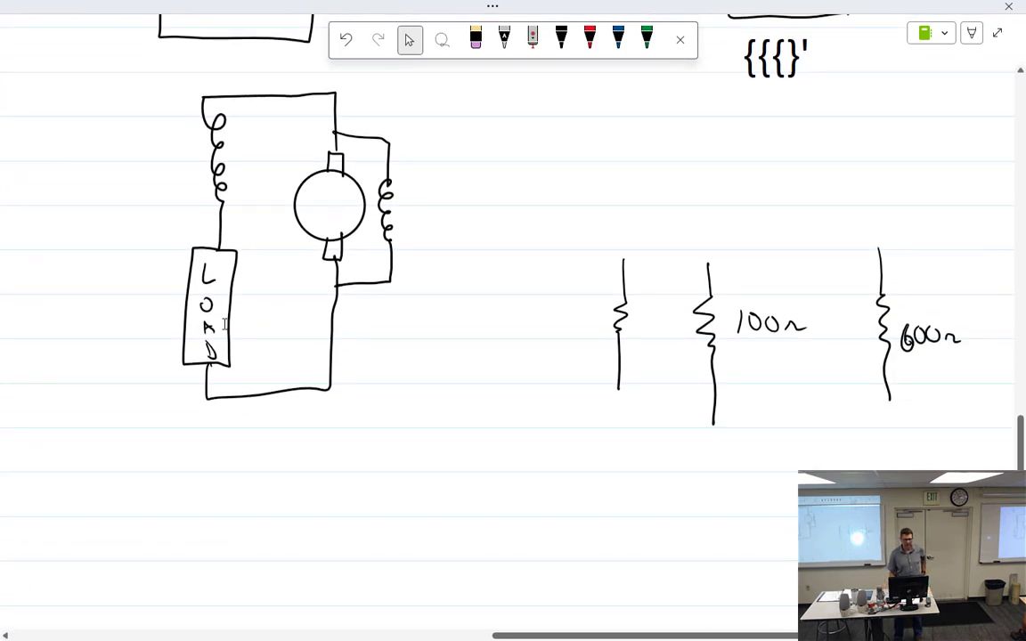
{"action": "left_click", "coordinate": [504, 40]}
{"action": "left_click", "coordinate": [563, 39]}
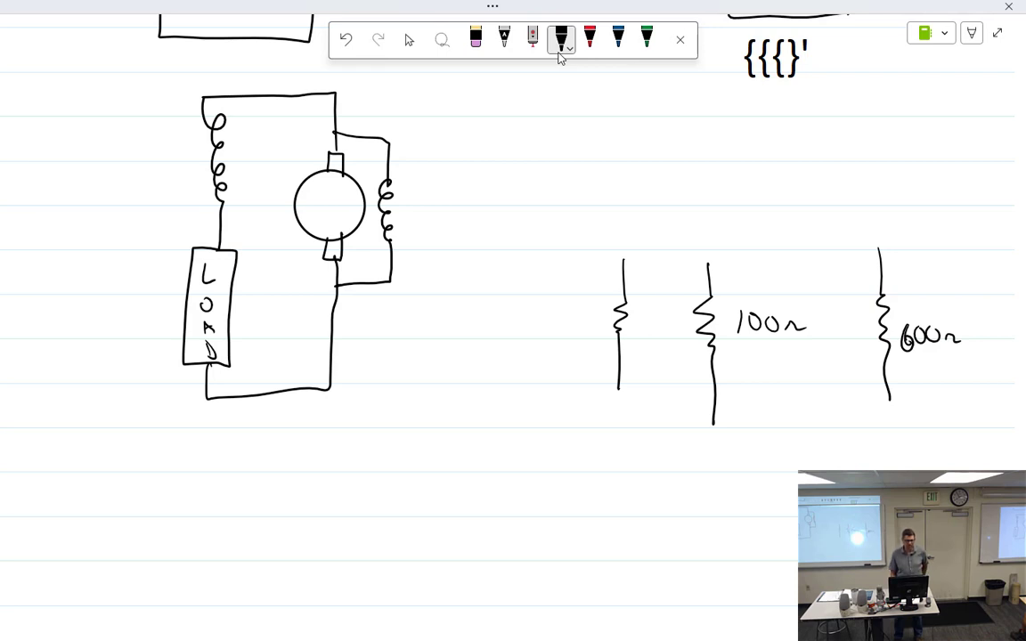
{"action": "mouse_move", "coordinate": [108, 311]}
{"action": "left_mouse_down"}
{"action": "mouse_move", "coordinate": [127, 312]}
{"action": "mouse_move", "coordinate": [138, 287]}
{"action": "mouse_move", "coordinate": [147, 310]}
{"action": "mouse_move", "coordinate": [167, 299]}
{"action": "left_mouse_up"}
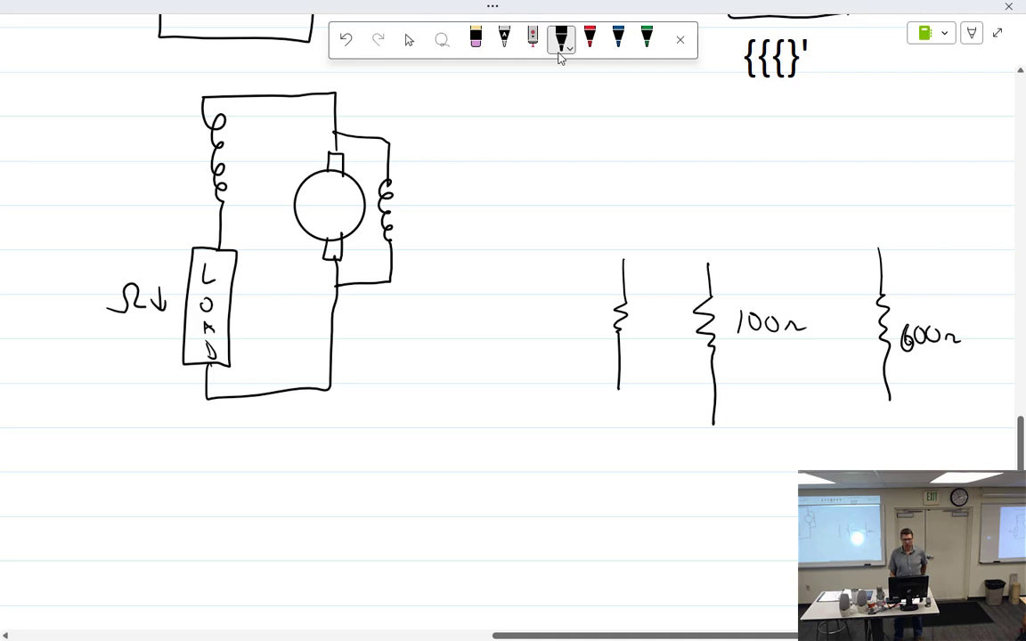
Step: Draw red arrows from the armature toward the series branch of the compound diagram and label that path "more"
{"action": "left_click", "coordinate": [588, 43]}
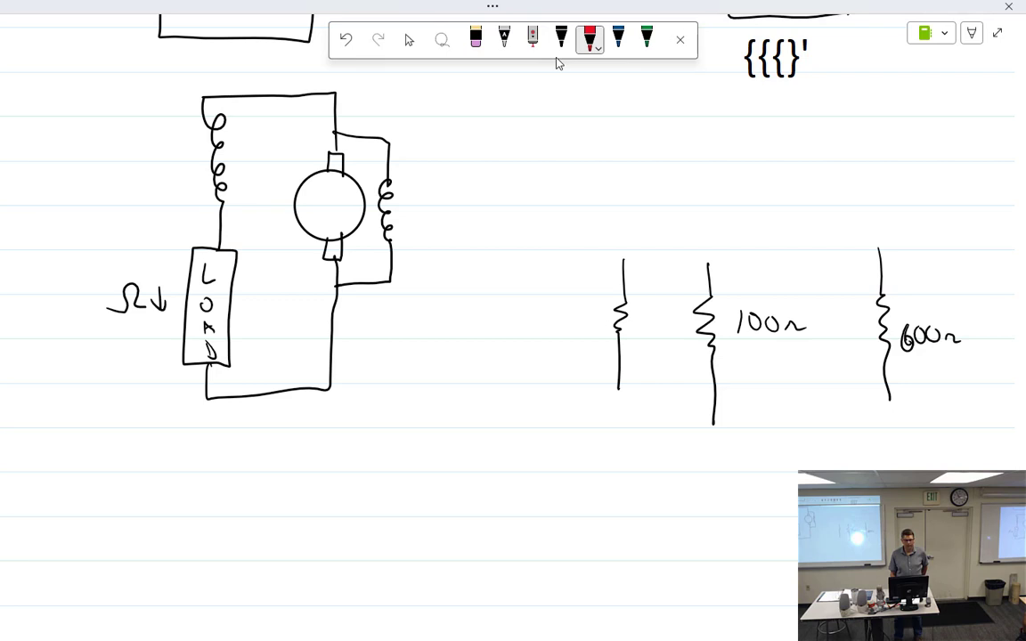
{"action": "mouse_move", "coordinate": [321, 182]}
{"action": "left_mouse_down"}
{"action": "mouse_move", "coordinate": [310, 111]}
{"action": "mouse_move", "coordinate": [300, 120]}
{"action": "left_mouse_up"}
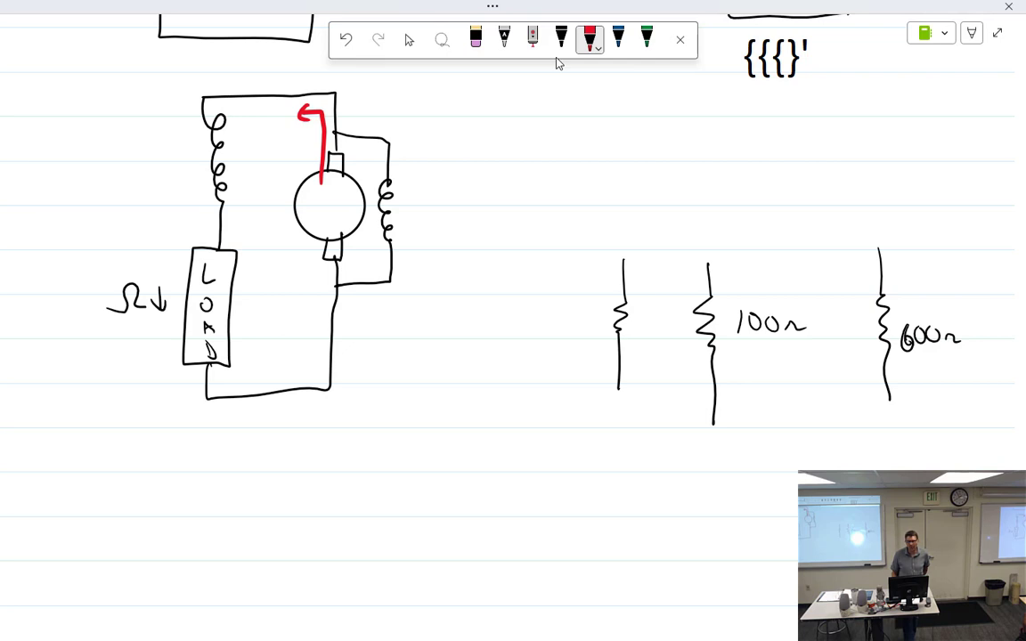
{"action": "left_click_drag", "start_coordinate": [334, 196], "coordinate": [337, 177]}
{"action": "mouse_move", "coordinate": [255, 134]}
{"action": "left_mouse_down"}
{"action": "mouse_move", "coordinate": [260, 122]}
{"action": "mouse_move", "coordinate": [296, 121]}
{"action": "left_mouse_up"}
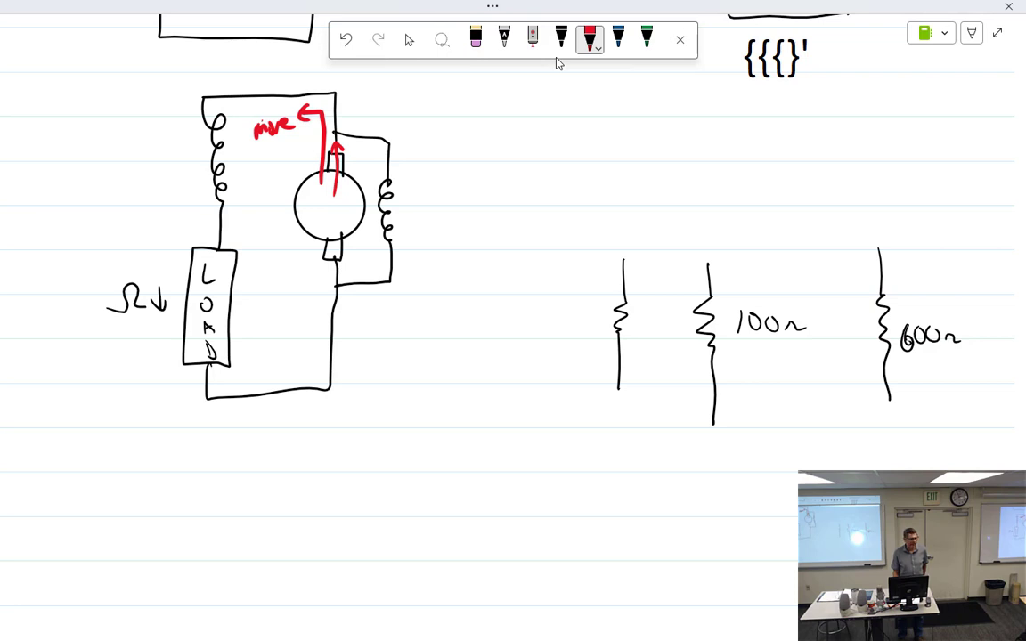
Step: Draw red field lines between the series coil and the armature, and label the parallel coil "less"
{"action": "left_click_drag", "start_coordinate": [219, 132], "coordinate": [256, 129]}
{"action": "mouse_move", "coordinate": [226, 153]}
{"action": "left_mouse_down"}
{"action": "mouse_move", "coordinate": [258, 139]}
{"action": "mouse_move", "coordinate": [258, 153]}
{"action": "left_mouse_up"}
{"action": "left_click_drag", "start_coordinate": [241, 184], "coordinate": [258, 177]}
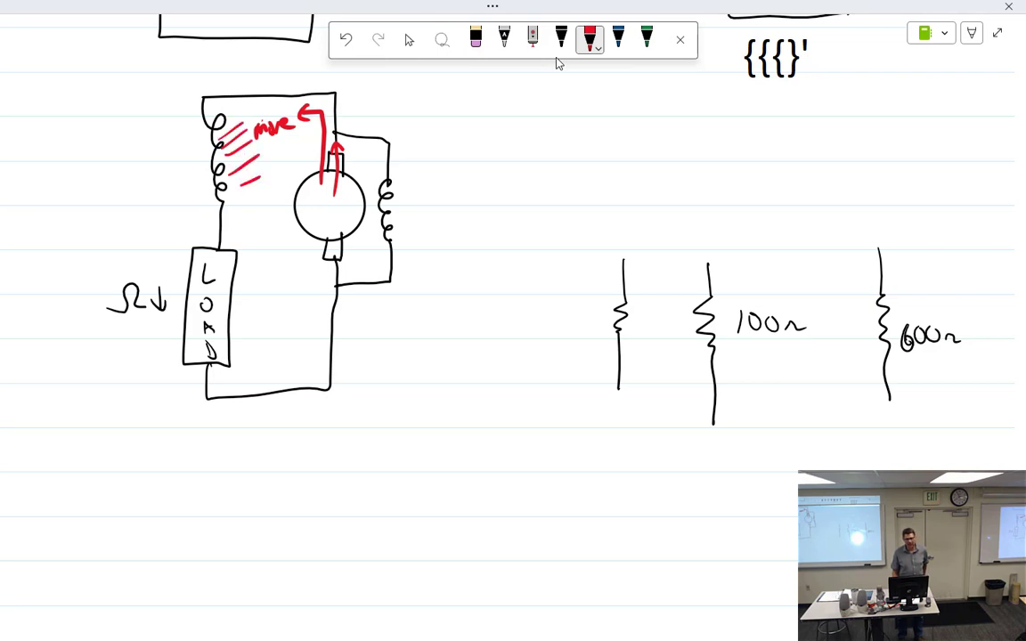
{"action": "mouse_move", "coordinate": [415, 185]}
{"action": "left_mouse_down"}
{"action": "mouse_move", "coordinate": [414, 207]}
{"action": "mouse_move", "coordinate": [434, 206]}
{"action": "left_mouse_up"}
{"action": "mouse_move", "coordinate": [444, 195]}
{"action": "left_mouse_down"}
{"action": "mouse_move", "coordinate": [437, 206]}
{"action": "mouse_move", "coordinate": [451, 205]}
{"action": "left_mouse_up"}
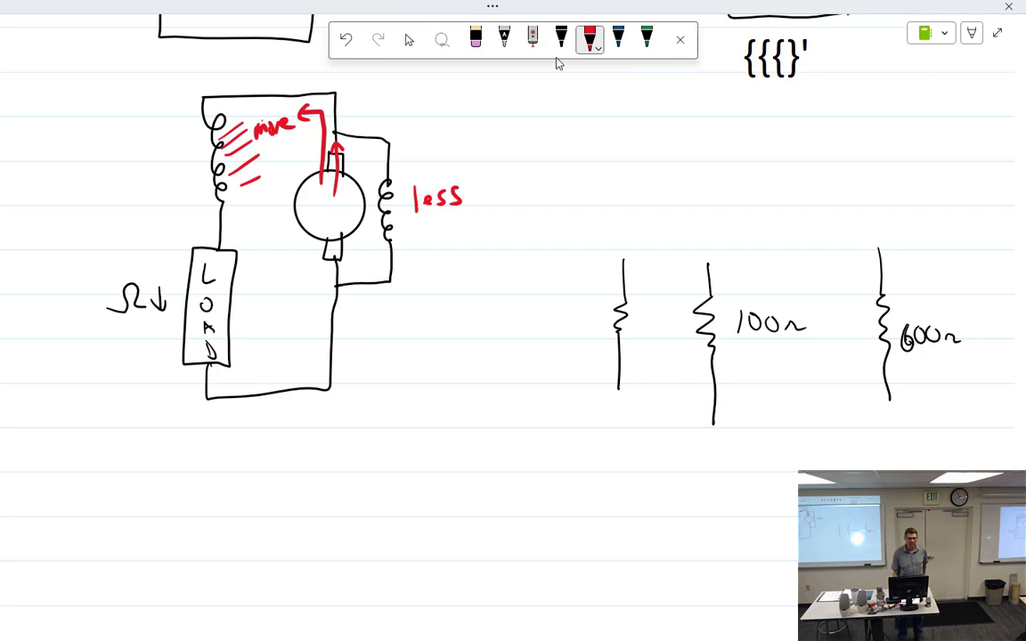
Step: Add red field lines on the series coil's outer side and across the armature edge facing that coil
{"action": "left_click_drag", "start_coordinate": [190, 136], "coordinate": [216, 142]}
{"action": "mouse_move", "coordinate": [193, 151]}
{"action": "left_mouse_down"}
{"action": "mouse_move", "coordinate": [214, 157]}
{"action": "mouse_move", "coordinate": [210, 166]}
{"action": "left_mouse_up"}
{"action": "left_click_drag", "start_coordinate": [185, 183], "coordinate": [203, 181]}
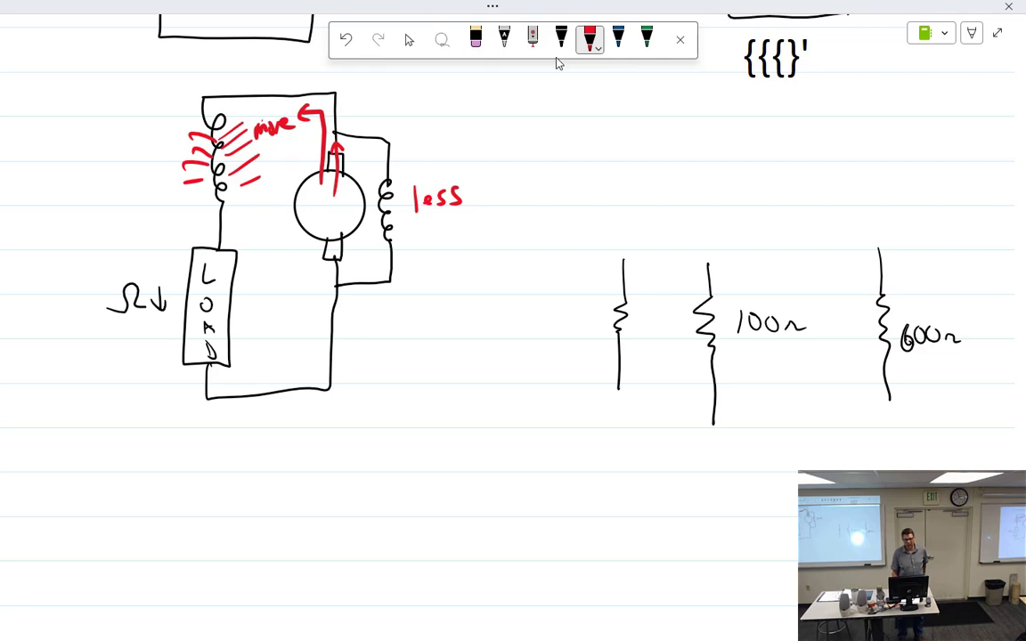
{"action": "left_click_drag", "start_coordinate": [287, 193], "coordinate": [306, 190]}
{"action": "left_click_drag", "start_coordinate": [286, 204], "coordinate": [308, 201]}
{"action": "left_click_drag", "start_coordinate": [287, 211], "coordinate": [303, 209]}
{"action": "left_click_drag", "start_coordinate": [292, 223], "coordinate": [299, 222]}
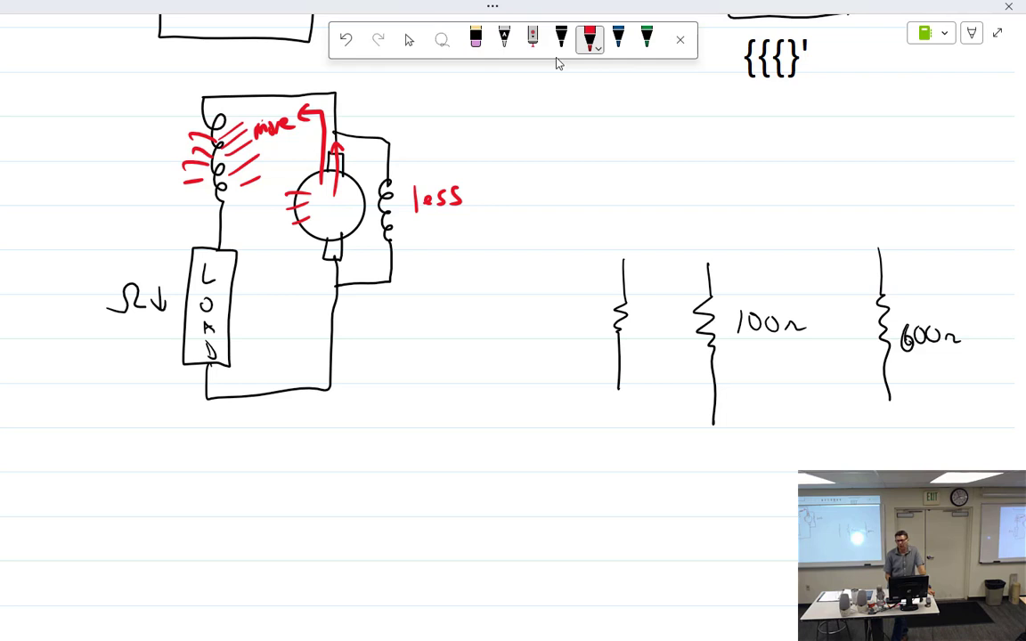
Step: Write "20A" in red inside the armature circle of the compound diagram
{"action": "left_click_drag", "start_coordinate": [314, 207], "coordinate": [328, 221]}
{"action": "left_click_drag", "start_coordinate": [335, 204], "coordinate": [354, 217]}
{"action": "left_click_drag", "start_coordinate": [345, 212], "coordinate": [355, 212]}
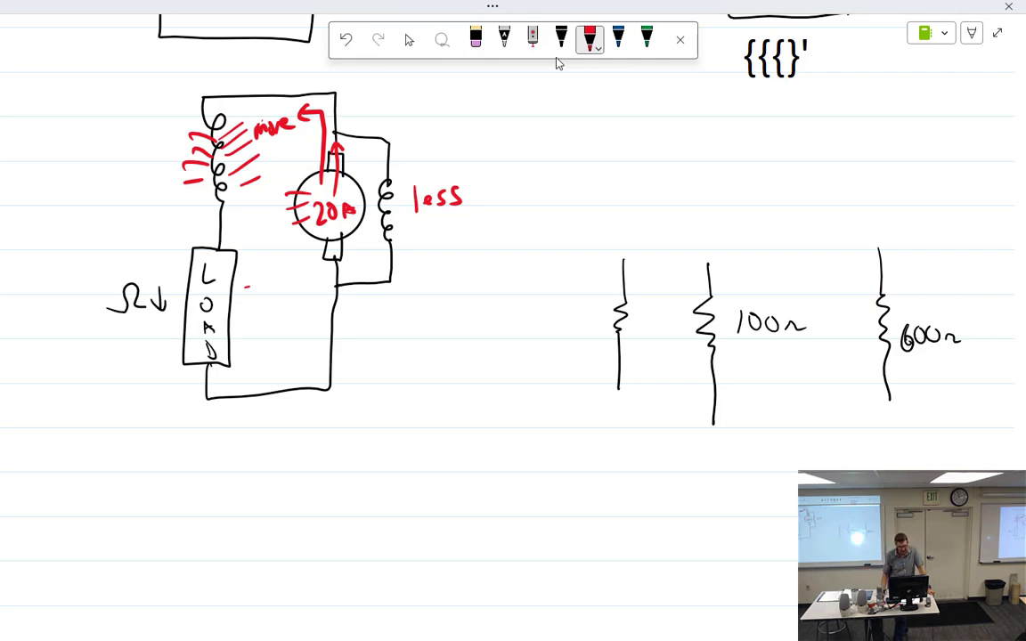
Step: Continue item i under Compound wound with the handwritten-to-text words "current increases and parallel" after "the series circuit)"
{"action": "left_click", "coordinate": [409, 39]}
{"action": "scroll", "coordinate": [374, 164], "scroll_direction": "left", "scroll_amount": 10}
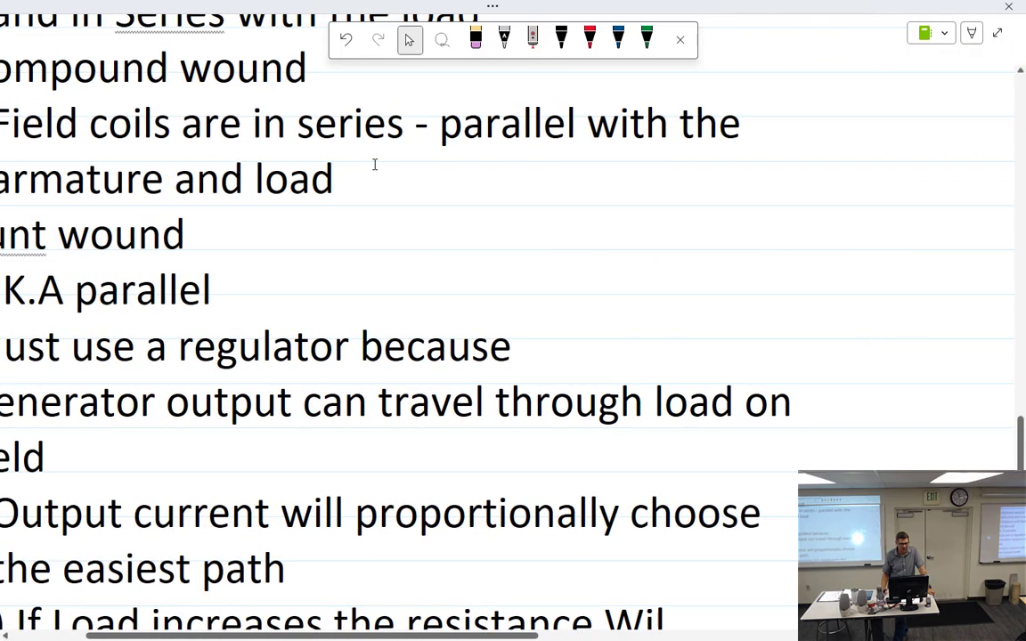
{"action": "scroll", "coordinate": [374, 164], "scroll_direction": "left", "scroll_amount": 3}
{"action": "scroll", "coordinate": [374, 164], "scroll_direction": "down", "scroll_amount": 10}
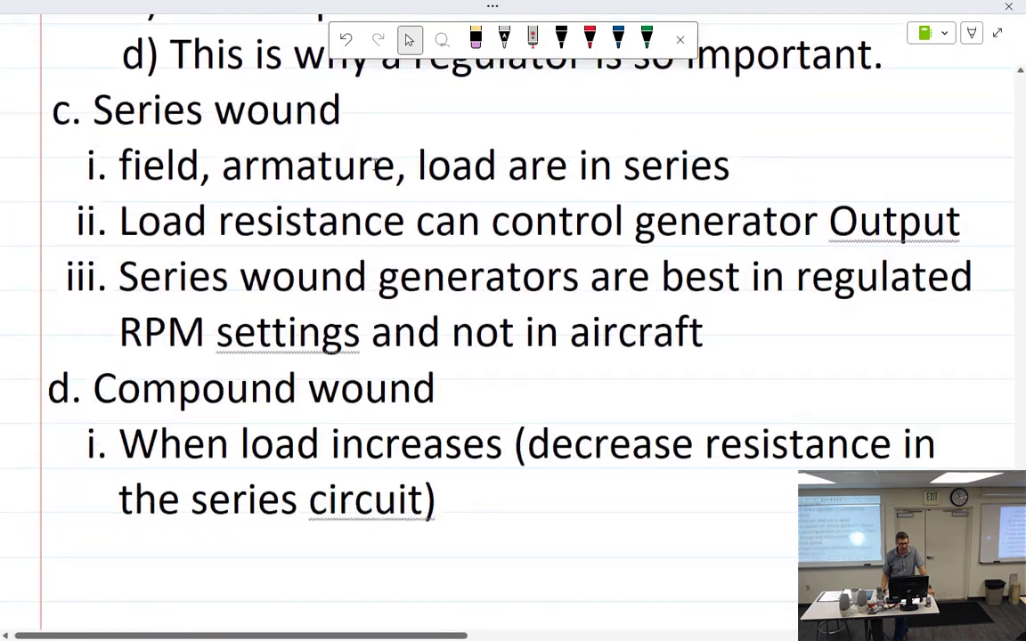
{"action": "scroll", "coordinate": [374, 164], "scroll_direction": "down", "scroll_amount": 5}
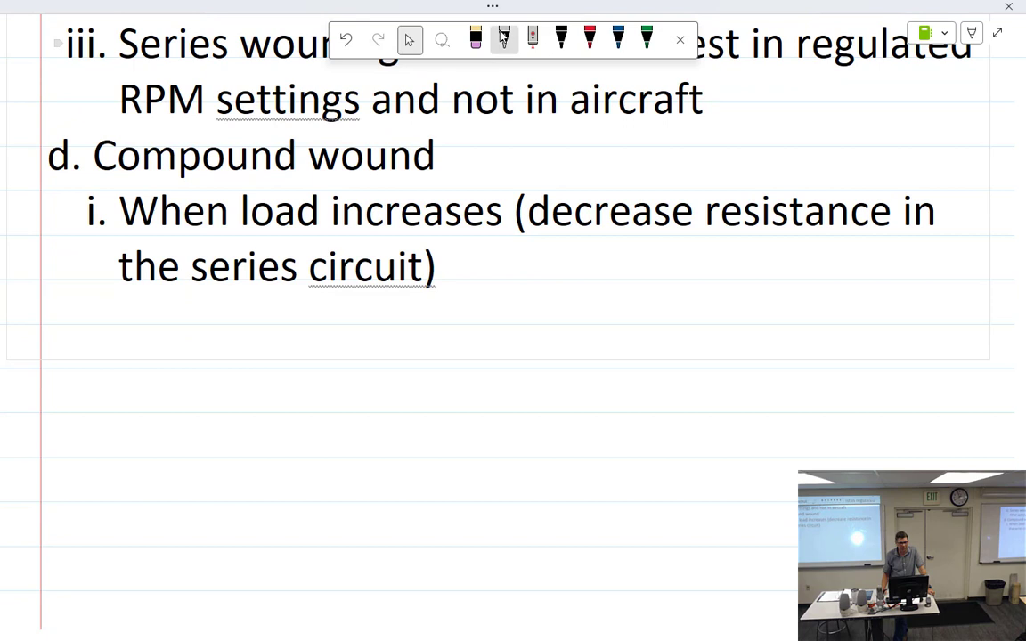
{"action": "left_click", "coordinate": [472, 256]}
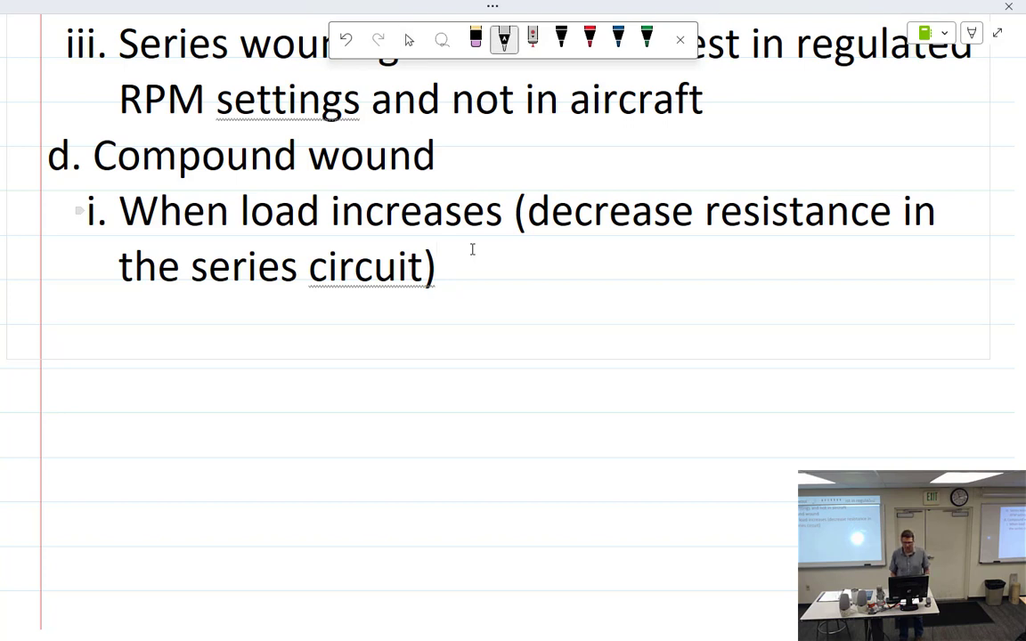
{"action": "mouse_move", "coordinate": [488, 258]}
{"action": "left_mouse_down"}
{"action": "mouse_move", "coordinate": [487, 280]}
{"action": "mouse_move", "coordinate": [517, 260]}
{"action": "mouse_move", "coordinate": [577, 259]}
{"action": "mouse_move", "coordinate": [624, 276]}
{"action": "mouse_move", "coordinate": [660, 260]}
{"action": "mouse_move", "coordinate": [669, 275]}
{"action": "mouse_move", "coordinate": [744, 257]}
{"action": "left_mouse_up"}
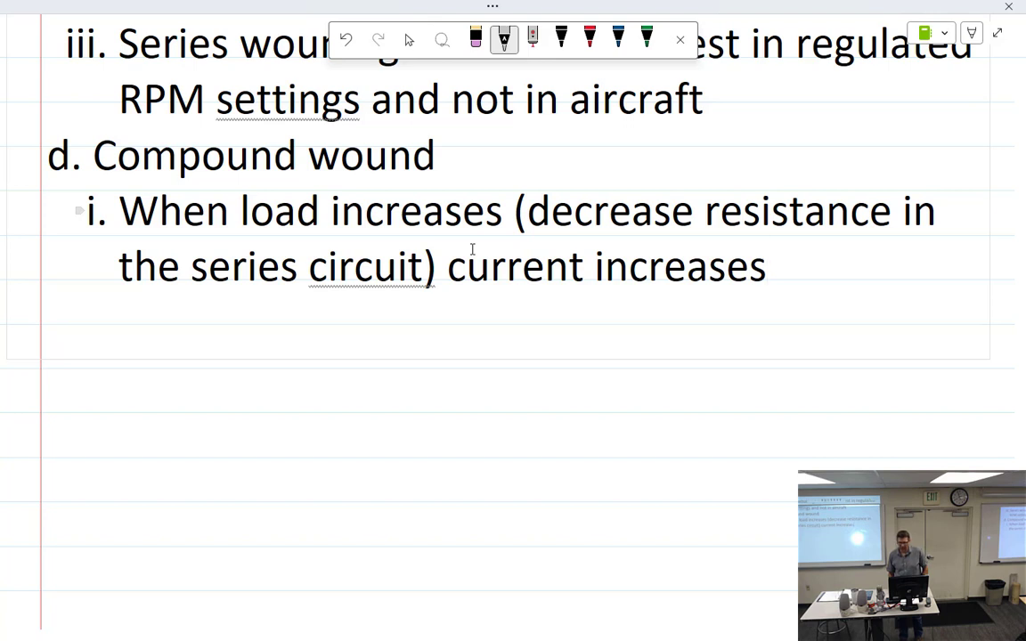
{"action": "mouse_move", "coordinate": [830, 267]}
{"action": "left_mouse_down"}
{"action": "mouse_move", "coordinate": [827, 278]}
{"action": "mouse_move", "coordinate": [848, 269]}
{"action": "left_mouse_up"}
{"action": "mouse_move", "coordinate": [857, 269]}
{"action": "left_mouse_down"}
{"action": "mouse_move", "coordinate": [862, 253]}
{"action": "mouse_move", "coordinate": [896, 285]}
{"action": "mouse_move", "coordinate": [909, 269]}
{"action": "mouse_move", "coordinate": [971, 267]}
{"action": "mouse_move", "coordinate": [978, 278]}
{"action": "left_mouse_up"}
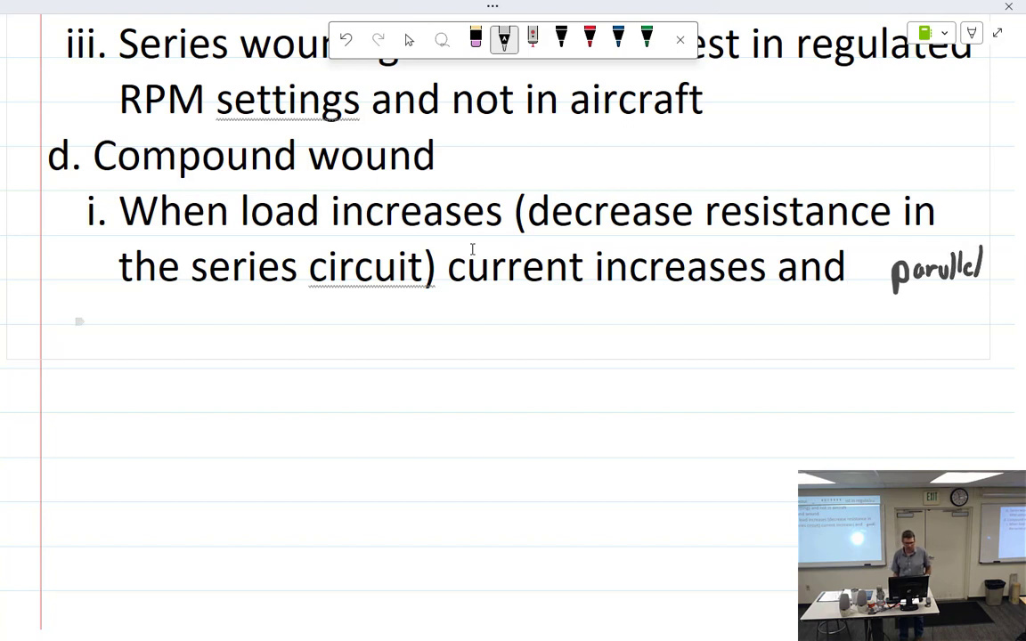
Step: Add "winding current decreases" to the Compound wound item and correct the misspelled "Parullal" to "Parallel"
{"action": "left_click_drag", "start_coordinate": [129, 305], "coordinate": [149, 306]}
{"action": "mouse_move", "coordinate": [156, 311]}
{"action": "left_mouse_down"}
{"action": "mouse_move", "coordinate": [157, 321]}
{"action": "mouse_move", "coordinate": [186, 319]}
{"action": "mouse_move", "coordinate": [226, 303]}
{"action": "mouse_move", "coordinate": [219, 297]}
{"action": "left_mouse_up"}
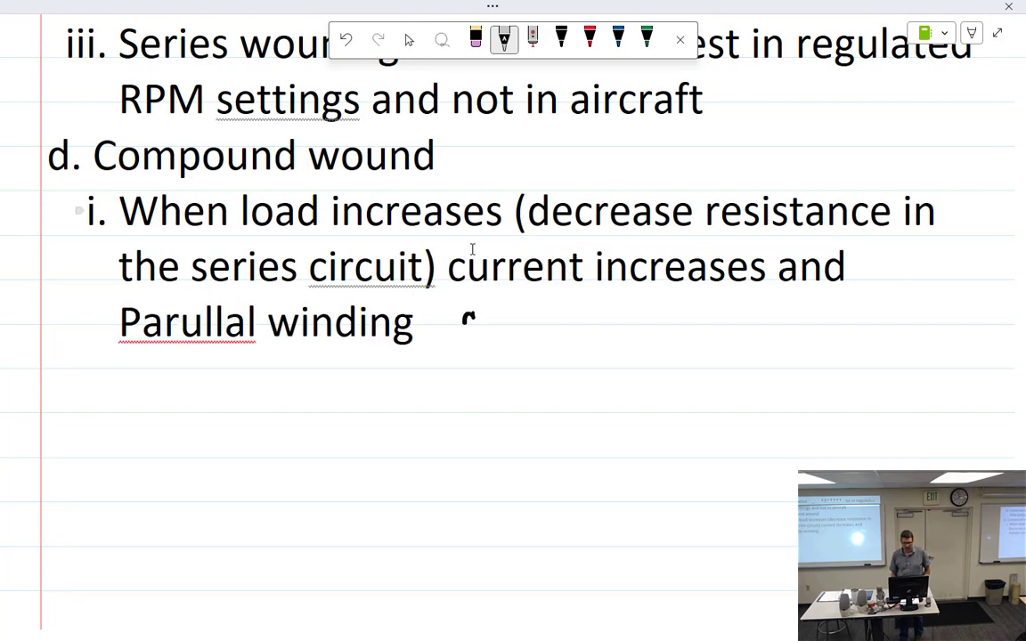
{"action": "mouse_move", "coordinate": [472, 316]}
{"action": "left_mouse_down"}
{"action": "mouse_move", "coordinate": [465, 332]}
{"action": "mouse_move", "coordinate": [529, 323]}
{"action": "mouse_move", "coordinate": [559, 331]}
{"action": "left_mouse_up"}
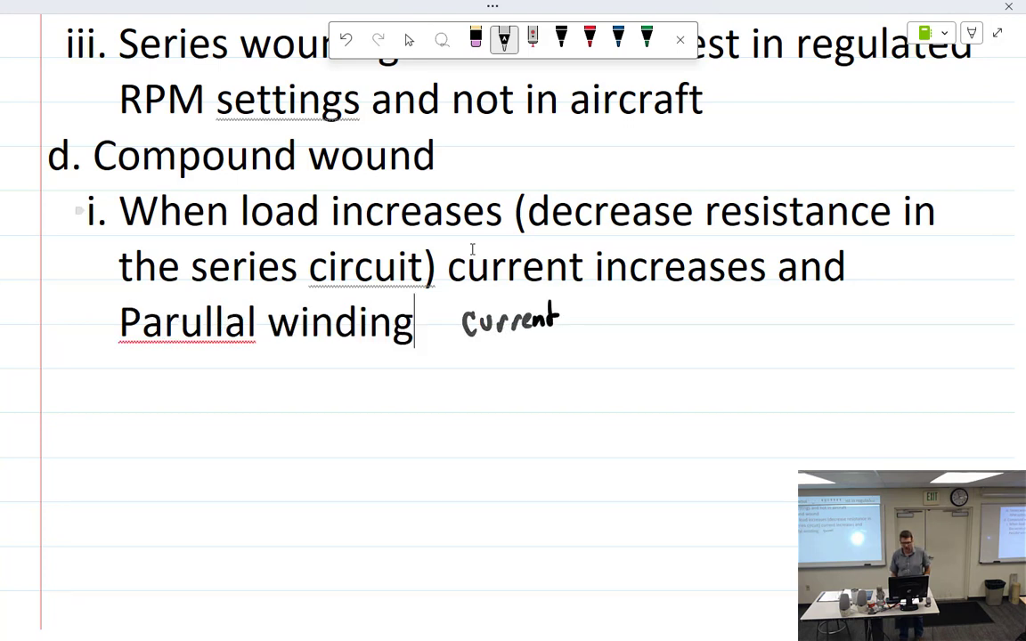
{"action": "mouse_move", "coordinate": [617, 310]}
{"action": "left_mouse_down"}
{"action": "mouse_move", "coordinate": [618, 331]}
{"action": "mouse_move", "coordinate": [720, 314]}
{"action": "mouse_move", "coordinate": [732, 321]}
{"action": "left_mouse_up"}
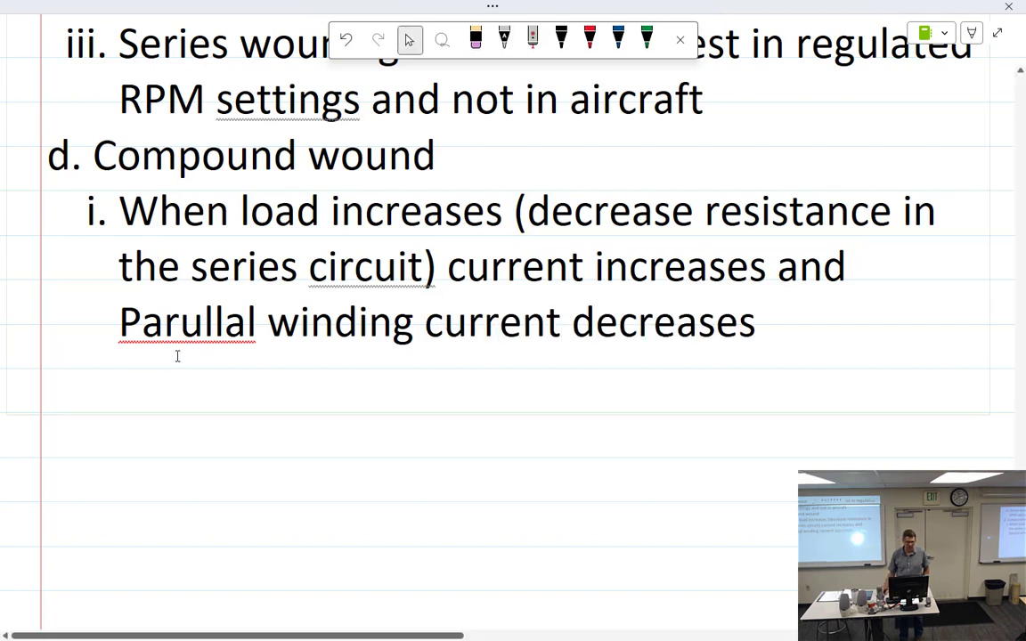
{"action": "right_click", "coordinate": [187, 322]}
{"action": "left_click", "coordinate": [232, 211]}
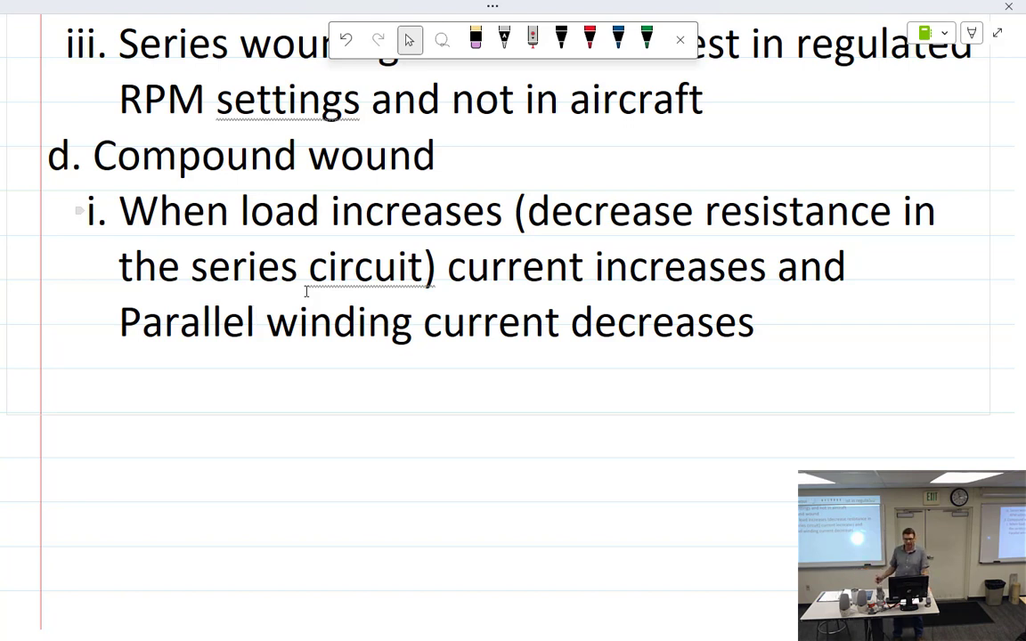
Step: Append "- Output remains constant" to the end of the Compound wound item with handwriting-to-text
{"action": "left_click", "coordinate": [759, 322]}
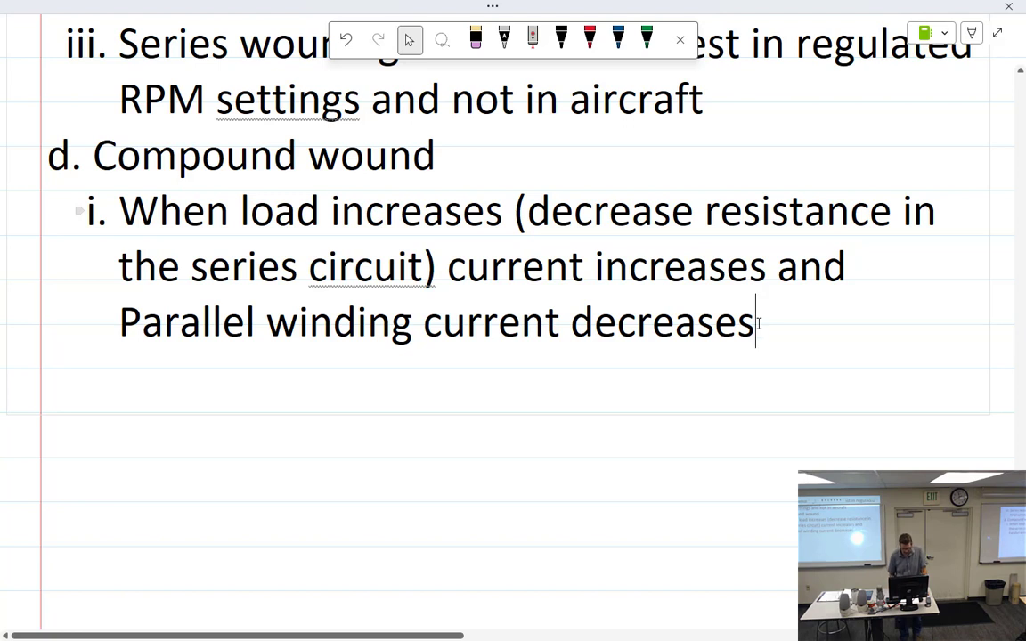
{"action": "mouse_move", "coordinate": [812, 312]}
{"action": "left_mouse_down"}
{"action": "mouse_move", "coordinate": [905, 314]}
{"action": "mouse_move", "coordinate": [922, 303]}
{"action": "left_mouse_up"}
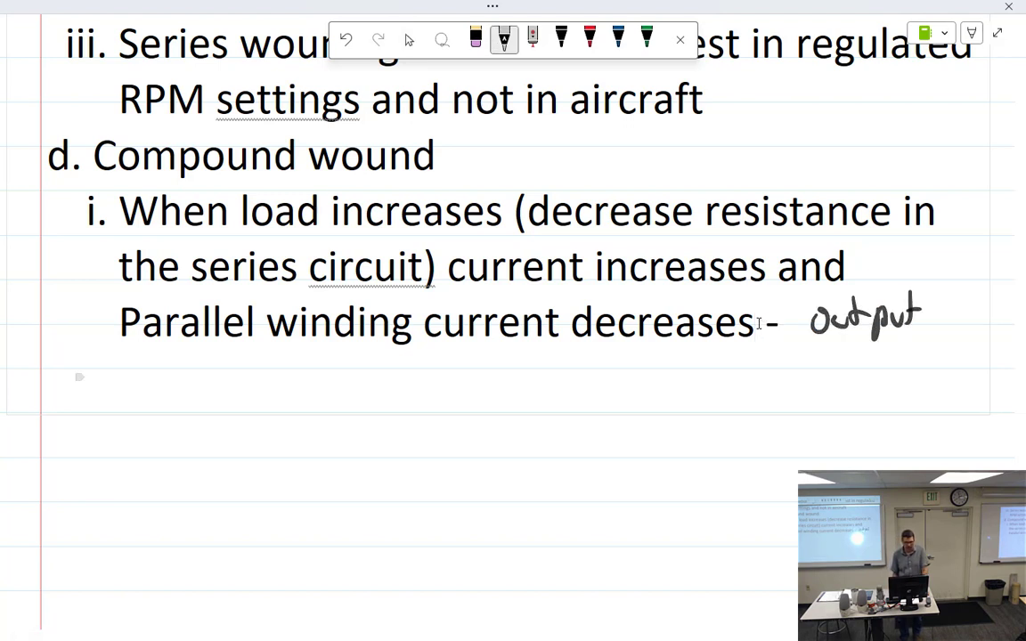
{"action": "mouse_move", "coordinate": [140, 362]}
{"action": "left_mouse_down"}
{"action": "mouse_move", "coordinate": [258, 370]}
{"action": "mouse_move", "coordinate": [222, 356]}
{"action": "left_mouse_up"}
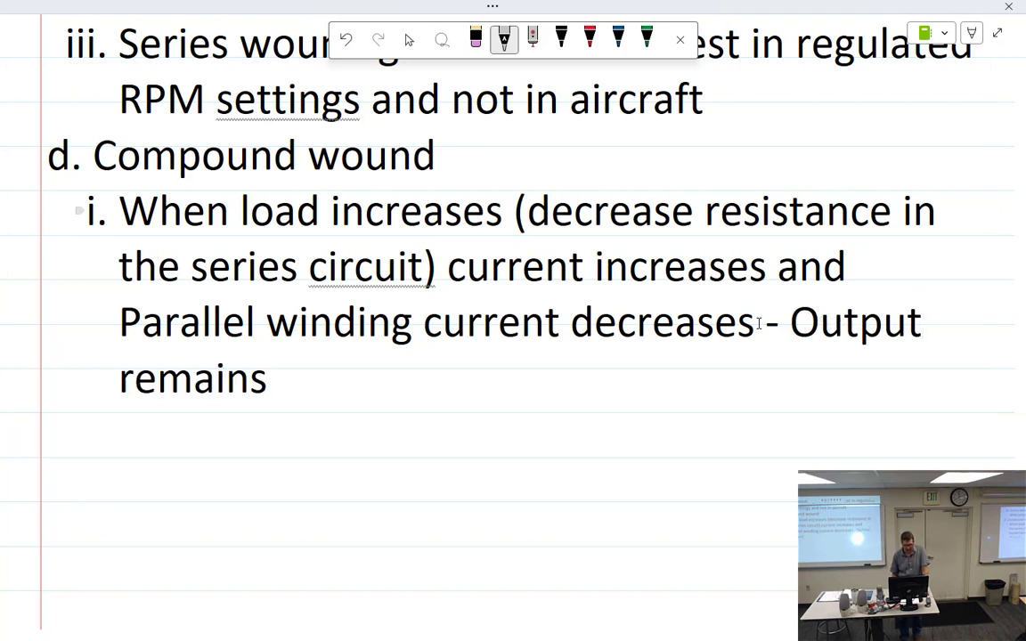
{"action": "mouse_move", "coordinate": [330, 368]}
{"action": "left_mouse_down"}
{"action": "mouse_move", "coordinate": [346, 385]}
{"action": "mouse_move", "coordinate": [445, 375]}
{"action": "left_mouse_up"}
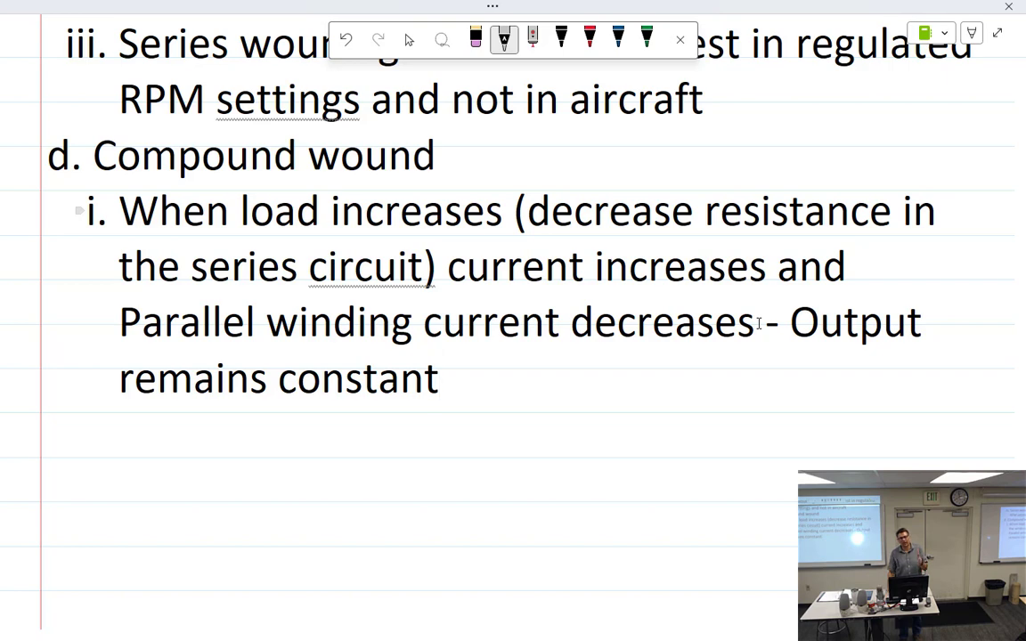
Step: Write "10A" in green beside both the series coil and the parallel coil of the compound diagram
{"action": "scroll", "coordinate": [759, 323], "scroll_direction": "right", "scroll_amount": 3}
{"action": "scroll", "coordinate": [757, 323], "scroll_direction": "right", "scroll_amount": 5}
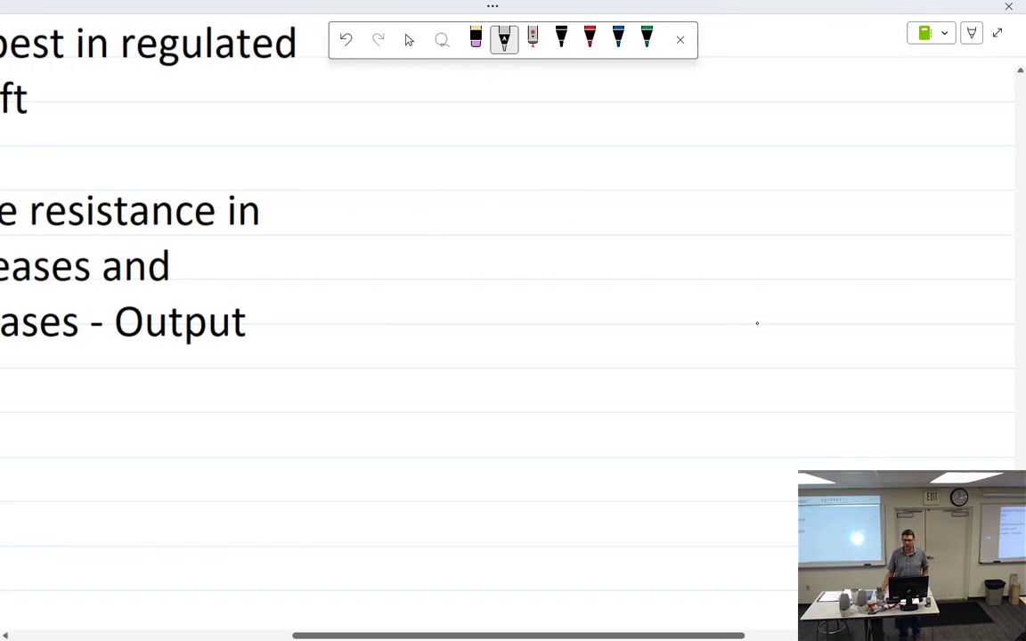
{"action": "scroll", "coordinate": [758, 324], "scroll_direction": "down", "scroll_amount": 10}
{"action": "scroll", "coordinate": [757, 324], "scroll_direction": "up", "scroll_amount": 8}
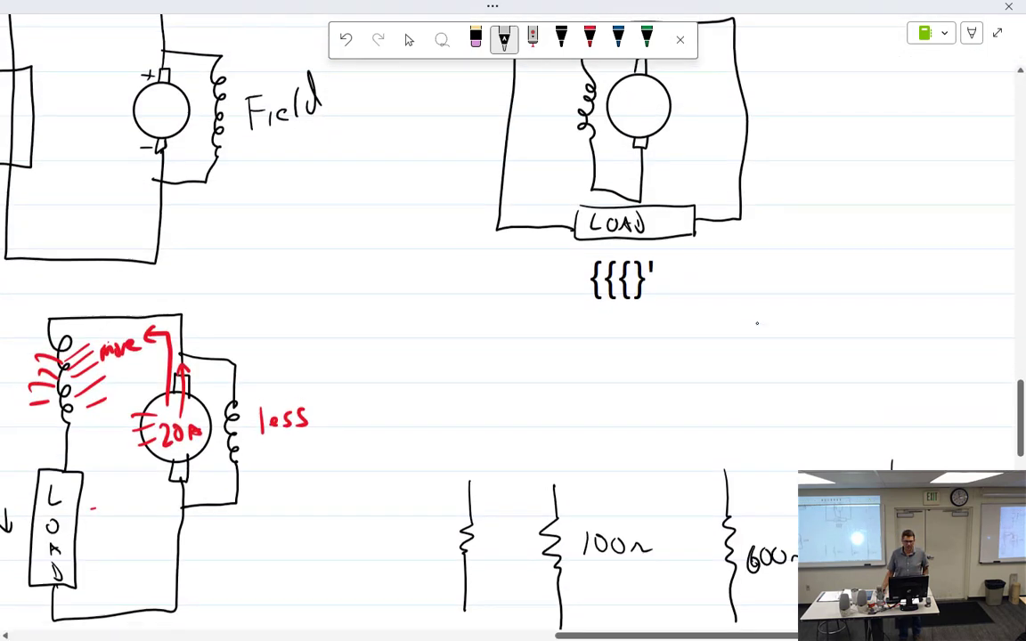
{"action": "key", "text": "Escape"}
{"action": "scroll", "coordinate": [616, 324], "scroll_direction": "left", "scroll_amount": 2}
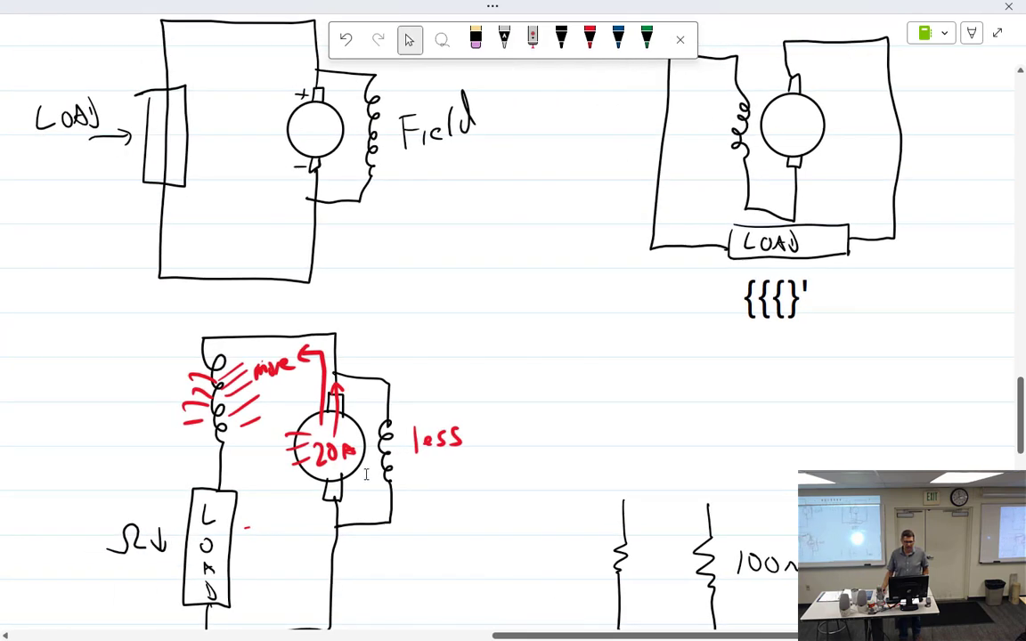
{"action": "scroll", "coordinate": [371, 292], "scroll_direction": "down", "scroll_amount": 2}
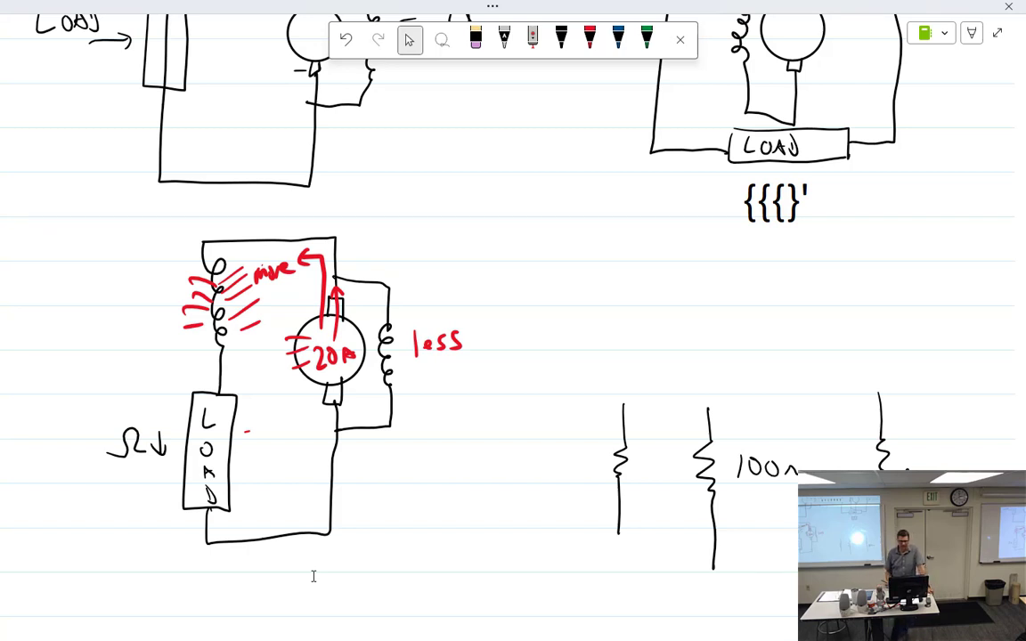
{"action": "left_click", "coordinate": [504, 39]}
{"action": "left_click", "coordinate": [647, 39]}
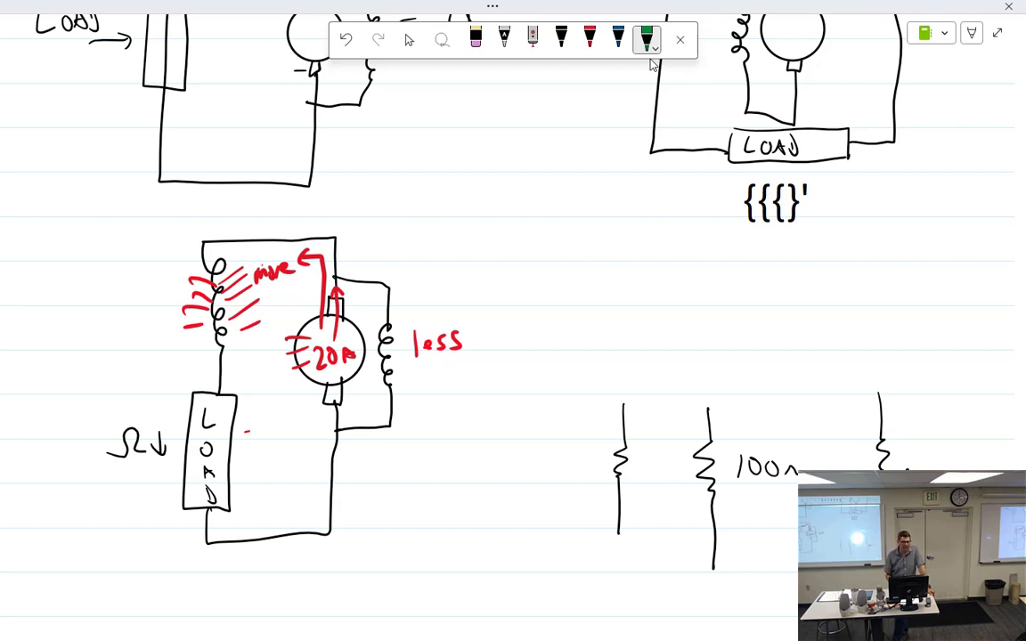
{"action": "mouse_move", "coordinate": [125, 287]}
{"action": "left_mouse_down"}
{"action": "mouse_move", "coordinate": [126, 311]}
{"action": "mouse_move", "coordinate": [135, 287]}
{"action": "left_mouse_up"}
{"action": "left_click_drag", "start_coordinate": [150, 310], "coordinate": [176, 308]}
{"action": "left_click_drag", "start_coordinate": [480, 306], "coordinate": [480, 328]}
{"action": "left_click_drag", "start_coordinate": [492, 306], "coordinate": [526, 326]}
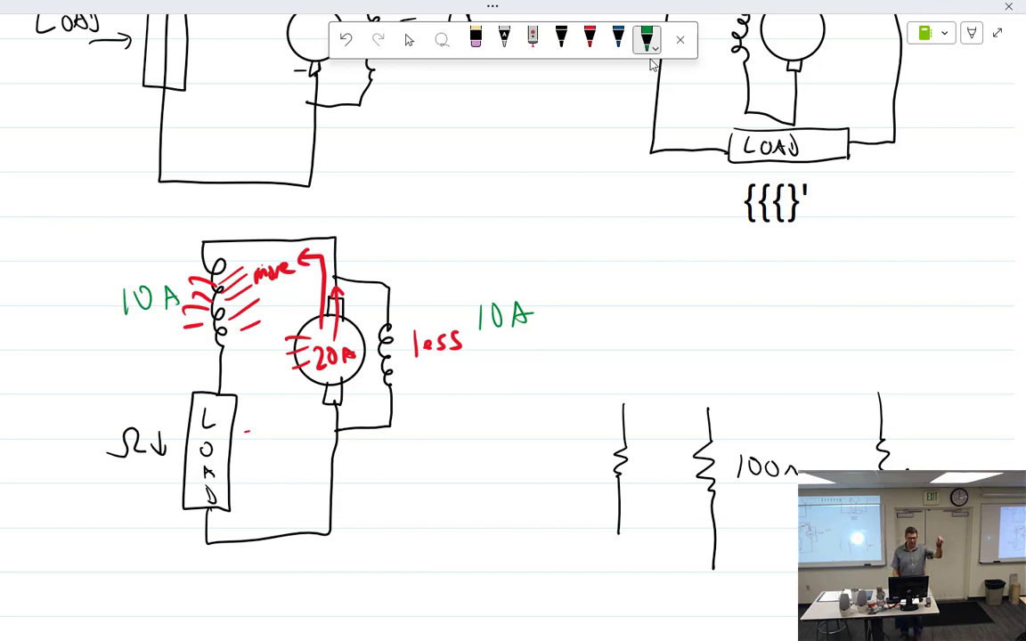
Step: Cross out both green 10A labels, write "15A" for the series coil and "5A" for the parallel coil, and mark the parallel coil in green
{"action": "left_click_drag", "start_coordinate": [108, 314], "coordinate": [179, 288]}
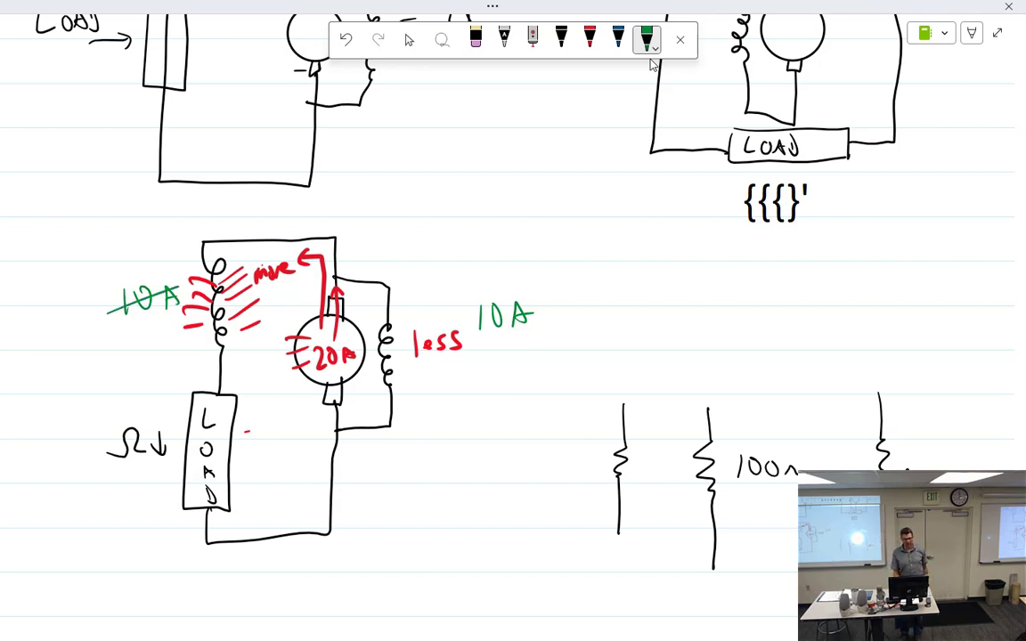
{"action": "left_click_drag", "start_coordinate": [128, 342], "coordinate": [129, 364]}
{"action": "mouse_move", "coordinate": [142, 342]}
{"action": "left_mouse_down"}
{"action": "mouse_move", "coordinate": [140, 364]}
{"action": "mouse_move", "coordinate": [158, 340]}
{"action": "left_mouse_up"}
{"action": "left_click_drag", "start_coordinate": [161, 366], "coordinate": [182, 365]}
{"action": "left_click_drag", "start_coordinate": [164, 358], "coordinate": [183, 355]}
{"action": "mouse_move", "coordinate": [476, 327]}
{"action": "left_mouse_down"}
{"action": "mouse_move", "coordinate": [540, 306]}
{"action": "mouse_move", "coordinate": [495, 359]}
{"action": "mouse_move", "coordinate": [534, 330]}
{"action": "mouse_move", "coordinate": [544, 366]}
{"action": "left_mouse_up"}
{"action": "left_click_drag", "start_coordinate": [384, 325], "coordinate": [401, 384]}
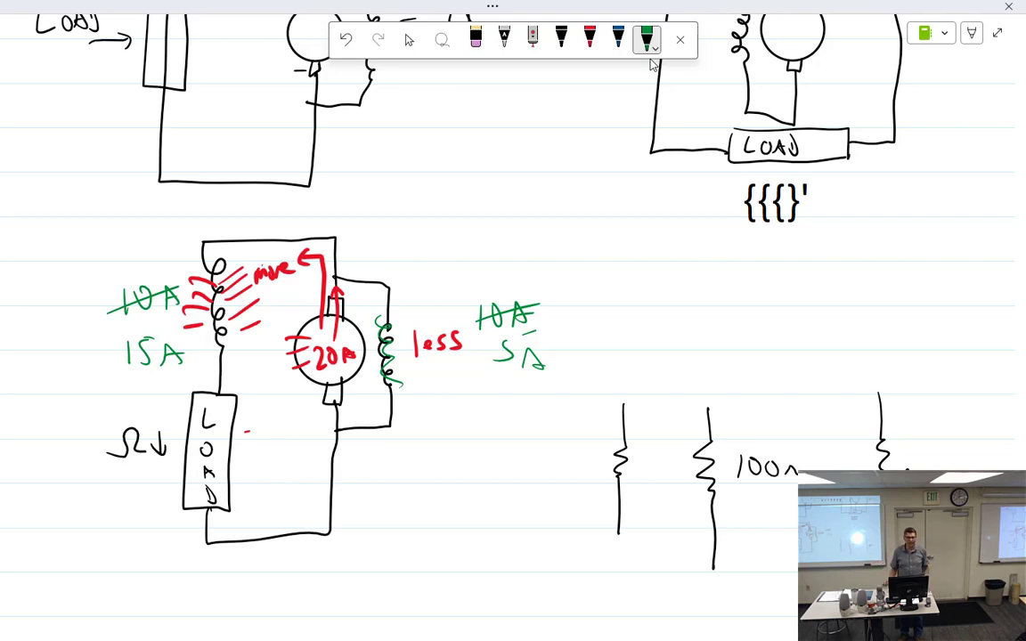
Step: Start a new outline item e after the Compound wound sub-item, at the same level as Compound wound
{"action": "scroll", "coordinate": [507, 182], "scroll_direction": "down", "scroll_amount": 1}
{"action": "scroll", "coordinate": [418, 222], "scroll_direction": "left", "scroll_amount": 10}
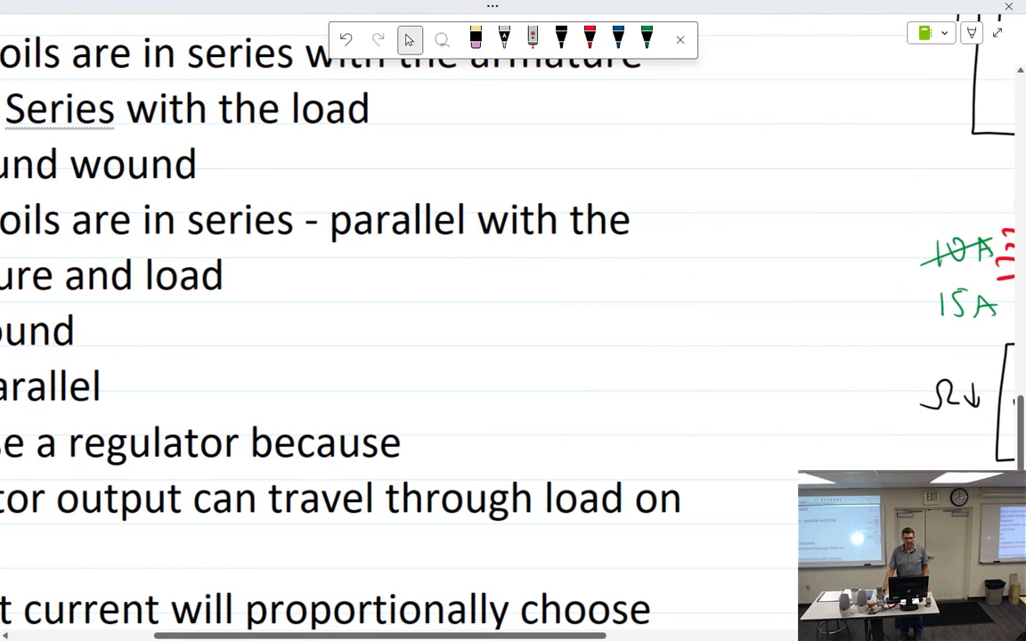
{"action": "scroll", "coordinate": [407, 223], "scroll_direction": "down", "scroll_amount": 8}
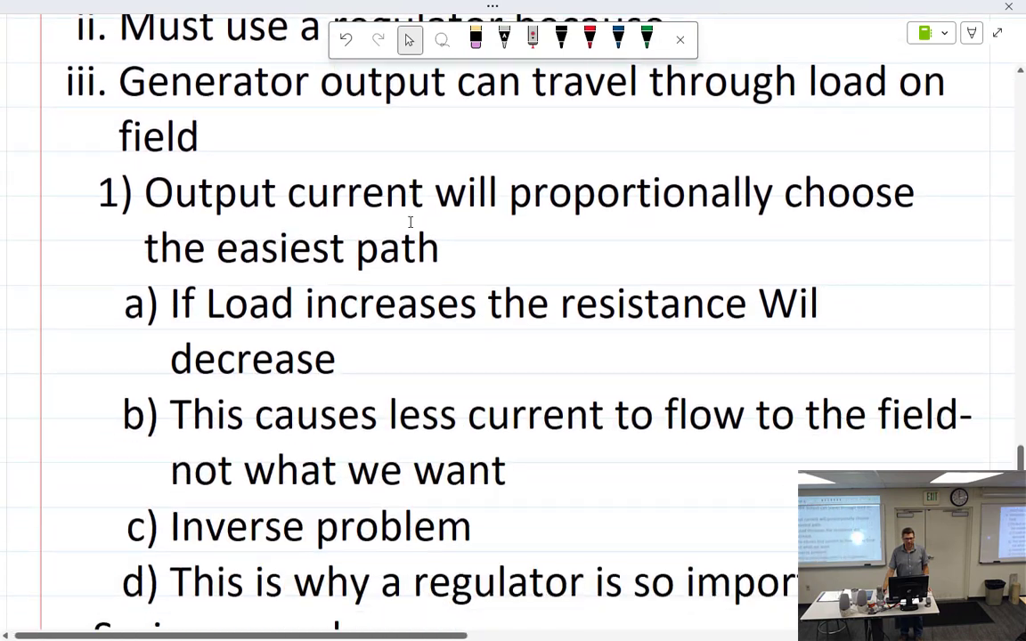
{"action": "scroll", "coordinate": [408, 221], "scroll_direction": "down", "scroll_amount": 6}
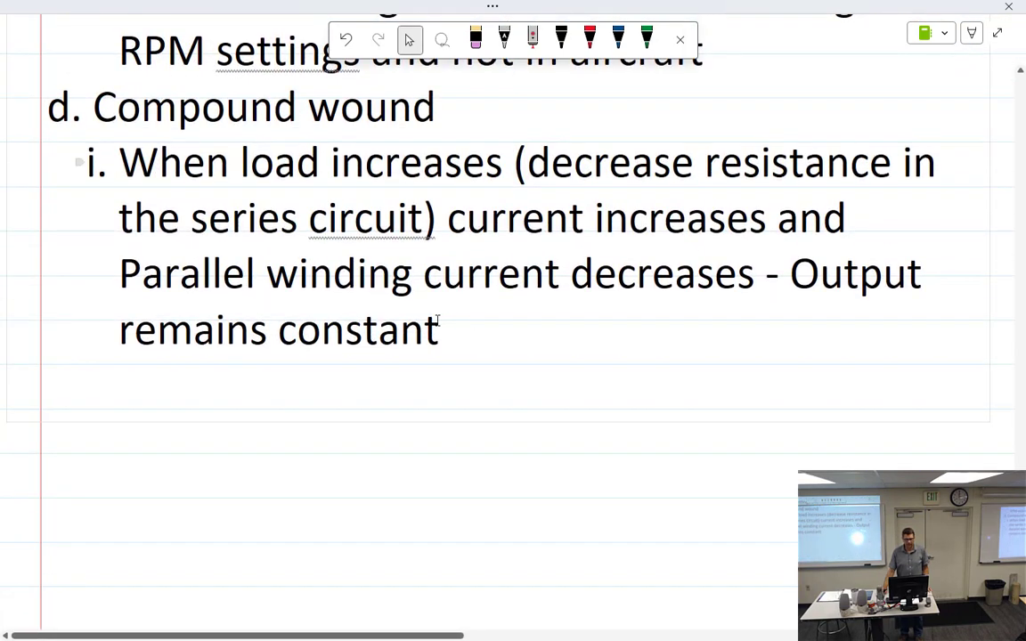
{"action": "left_click", "coordinate": [525, 349]}
{"action": "key", "text": "Return"}
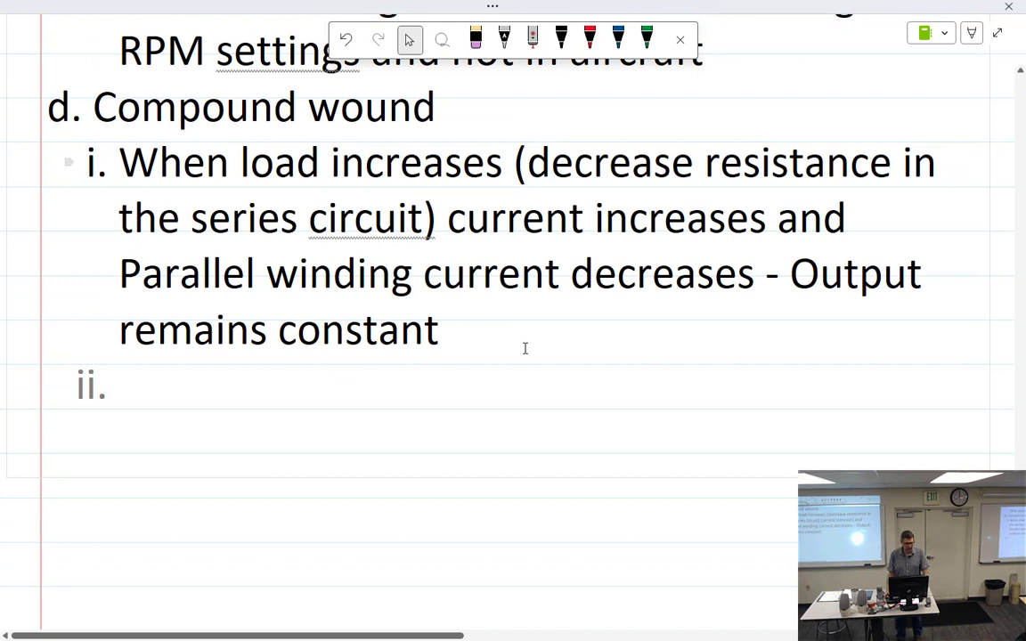
{"action": "key", "text": "shift+Tab"}
Step: Write "Regardless of the type, all" in outline item e using handwriting-to-text
{"action": "left_click", "coordinate": [647, 39]}
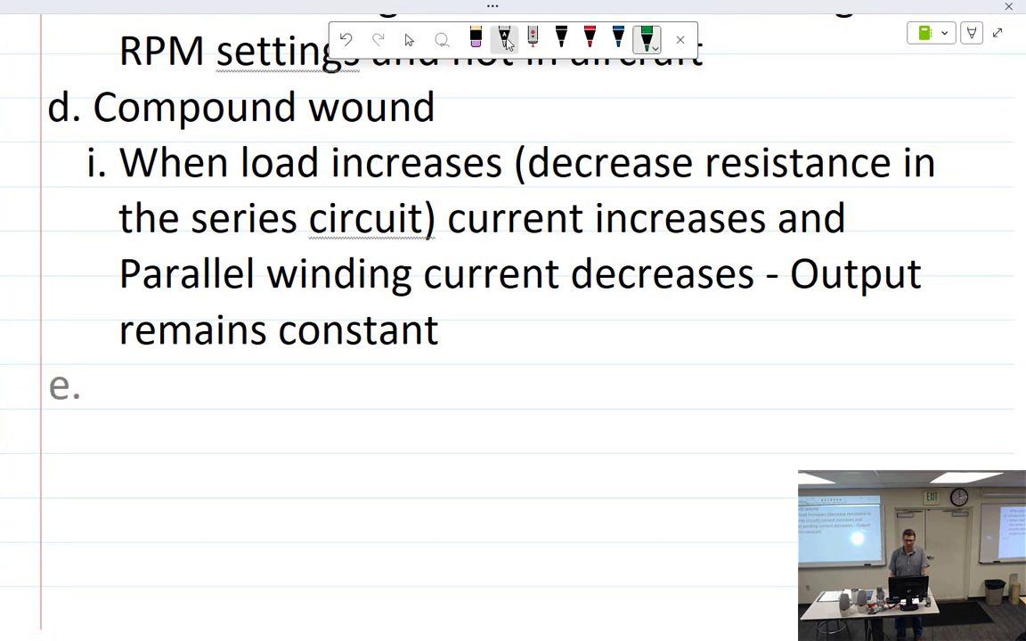
{"action": "left_click", "coordinate": [409, 39]}
{"action": "left_click", "coordinate": [504, 39]}
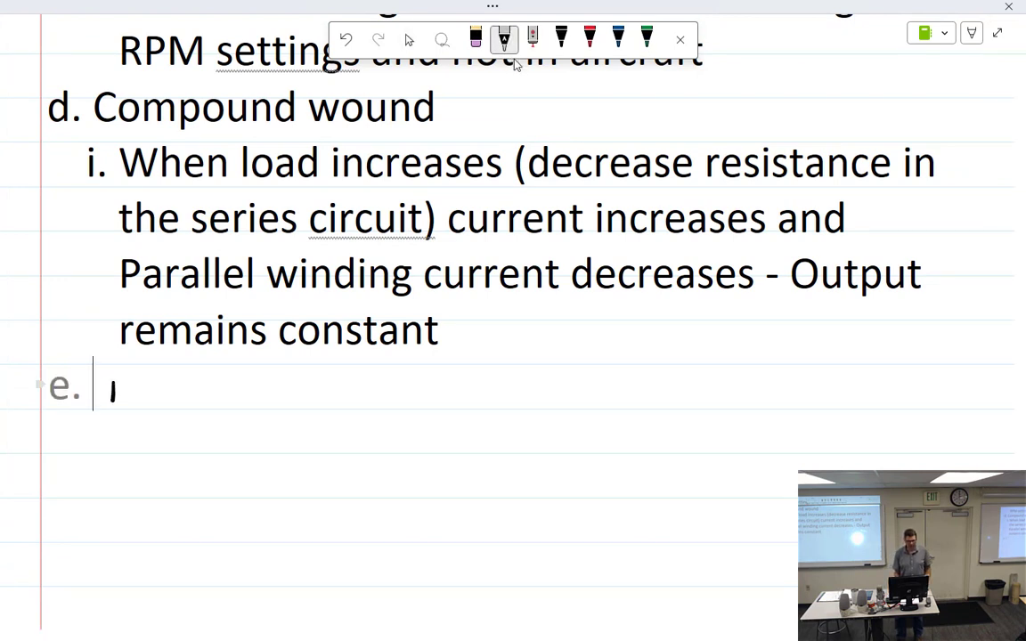
{"action": "left_click_drag", "start_coordinate": [113, 392], "coordinate": [124, 387]}
{"action": "left_click_drag", "start_coordinate": [129, 394], "coordinate": [141, 400]}
{"action": "mouse_move", "coordinate": [154, 385]}
{"action": "left_mouse_down"}
{"action": "mouse_move", "coordinate": [143, 408]}
{"action": "mouse_move", "coordinate": [188, 388]}
{"action": "left_mouse_up"}
{"action": "mouse_move", "coordinate": [193, 388]}
{"action": "left_mouse_down"}
{"action": "mouse_move", "coordinate": [259, 397]}
{"action": "mouse_move", "coordinate": [286, 394]}
{"action": "mouse_move", "coordinate": [301, 378]}
{"action": "mouse_move", "coordinate": [340, 401]}
{"action": "mouse_move", "coordinate": [353, 387]}
{"action": "left_mouse_up"}
{"action": "mouse_move", "coordinate": [357, 374]}
{"action": "left_mouse_down"}
{"action": "mouse_move", "coordinate": [364, 397]}
{"action": "mouse_move", "coordinate": [375, 398]}
{"action": "left_mouse_up"}
{"action": "mouse_move", "coordinate": [429, 372]}
{"action": "left_mouse_down"}
{"action": "mouse_move", "coordinate": [432, 403]}
{"action": "mouse_move", "coordinate": [438, 389]}
{"action": "left_mouse_up"}
{"action": "mouse_move", "coordinate": [438, 390]}
{"action": "left_mouse_down"}
{"action": "mouse_move", "coordinate": [449, 413]}
{"action": "mouse_move", "coordinate": [461, 401]}
{"action": "left_mouse_up"}
{"action": "left_click_drag", "start_coordinate": [472, 396], "coordinate": [485, 410]}
{"action": "left_click_drag", "start_coordinate": [548, 385], "coordinate": [551, 402]}
{"action": "left_click_drag", "start_coordinate": [559, 369], "coordinate": [559, 403]}
{"action": "left_click_drag", "start_coordinate": [568, 369], "coordinate": [568, 403]}
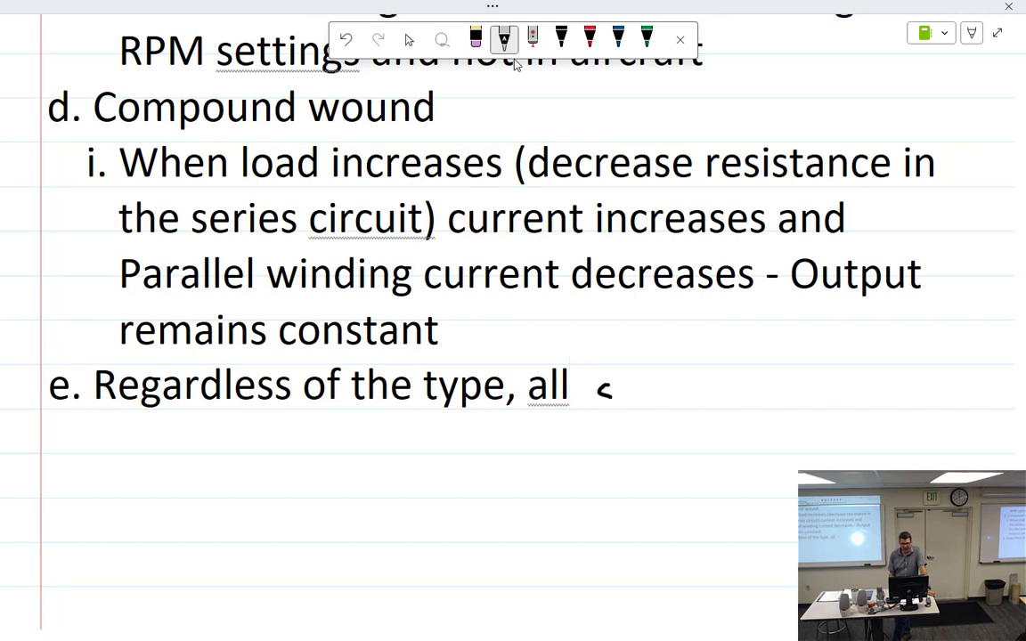
{"action": "mouse_move", "coordinate": [602, 389]}
{"action": "left_mouse_down"}
{"action": "mouse_move", "coordinate": [623, 402]}
{"action": "mouse_move", "coordinate": [737, 403]}
{"action": "left_mouse_up"}
{"action": "mouse_move", "coordinate": [743, 392]}
{"action": "left_mouse_down"}
{"action": "mouse_move", "coordinate": [746, 403]}
{"action": "mouse_move", "coordinate": [762, 392]}
{"action": "left_mouse_up"}
{"action": "mouse_move", "coordinate": [774, 392]}
{"action": "left_mouse_down"}
{"action": "mouse_move", "coordinate": [777, 402]}
{"action": "mouse_move", "coordinate": [819, 398]}
{"action": "left_mouse_up"}
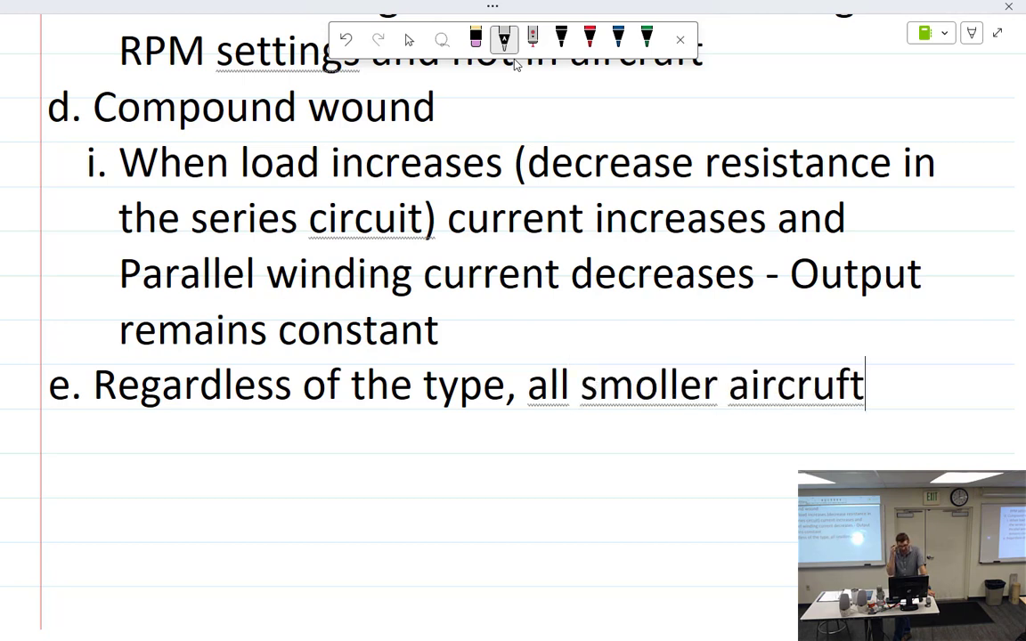
{"action": "key", "text": "BackSpace"}
{"action": "key", "text": "BackSpace"}
{"action": "key", "text": "BackSpace"}
{"action": "key", "text": "BackSpace"}
{"action": "key", "text": "BackSpace"}
{"action": "key", "text": "BackSpace"}
{"action": "key", "text": "BackSpace"}
{"action": "key", "text": "BackSpace"}
{"action": "key", "text": "BackSpace"}
{"action": "key", "text": "BackSpace"}
{"action": "key", "text": "BackSpace"}
{"action": "key", "text": "BackSpace"}
{"action": "key", "text": "BackSpace"}
{"action": "key", "text": "BackSpace"}
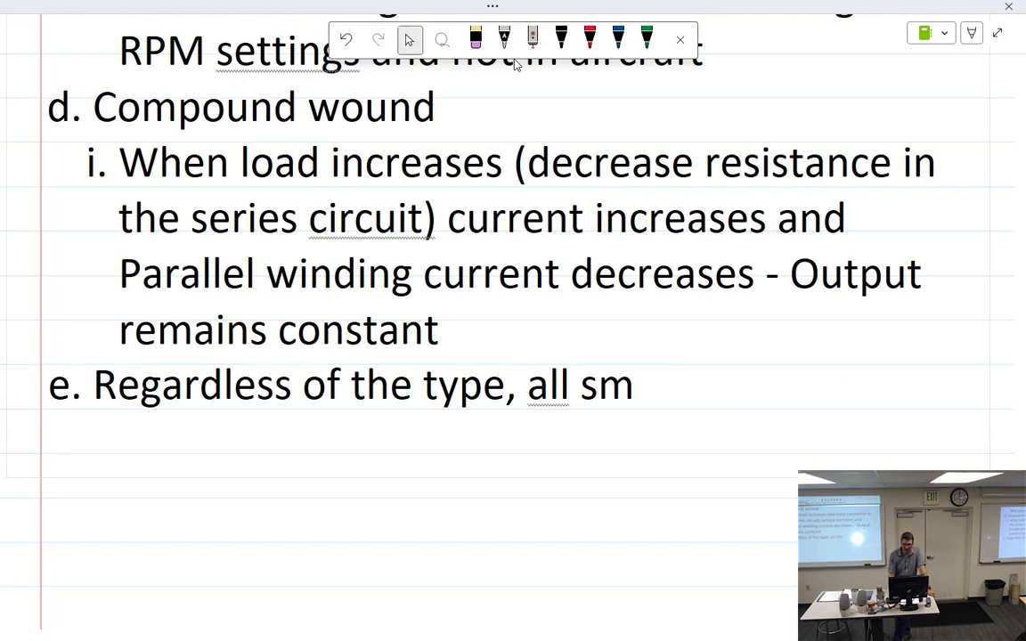
{"action": "key", "text": "BackSpace"}
{"action": "key", "text": "BackSpace"}
{"action": "key", "text": "BackSpace"}
Step: Add the word "piston" after "all" in item e using handwriting-to-text
{"action": "left_click", "coordinate": [510, 52]}
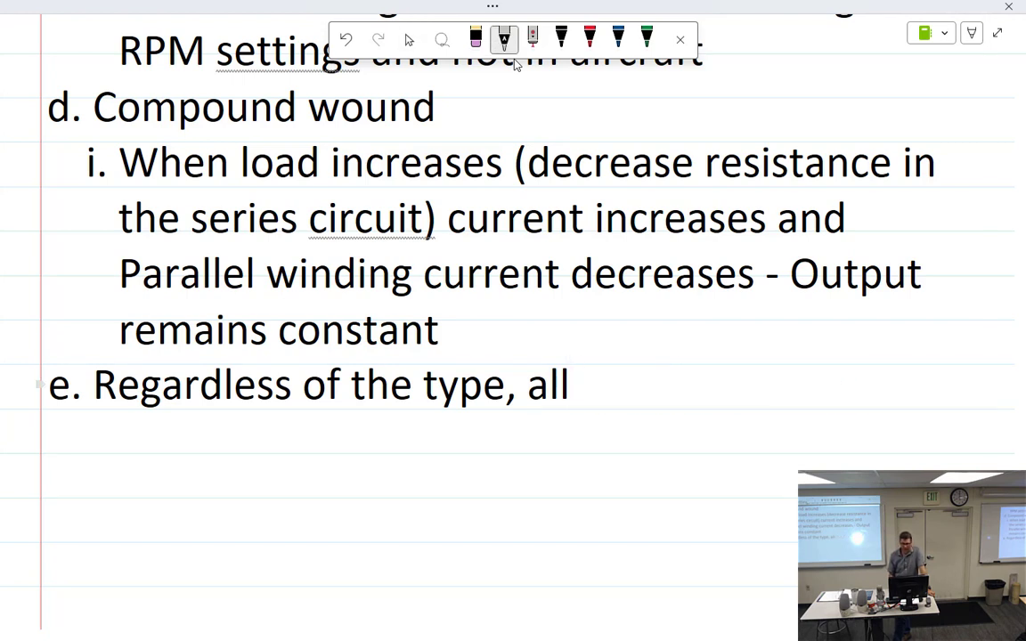
{"action": "left_click_drag", "start_coordinate": [603, 412], "coordinate": [606, 403]}
{"action": "left_click_drag", "start_coordinate": [620, 388], "coordinate": [620, 402]}
{"action": "left_click_drag", "start_coordinate": [632, 383], "coordinate": [626, 403]}
{"action": "left_click_drag", "start_coordinate": [639, 371], "coordinate": [641, 404]}
{"action": "left_click_drag", "start_coordinate": [634, 386], "coordinate": [667, 402]}
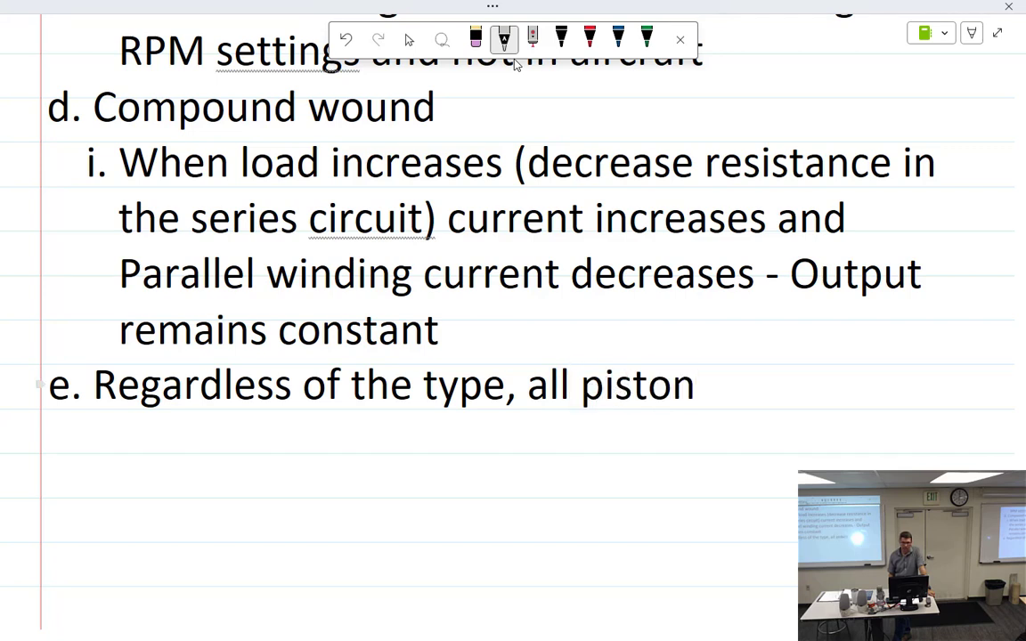
{"action": "left_click_drag", "start_coordinate": [726, 394], "coordinate": [835, 392]}
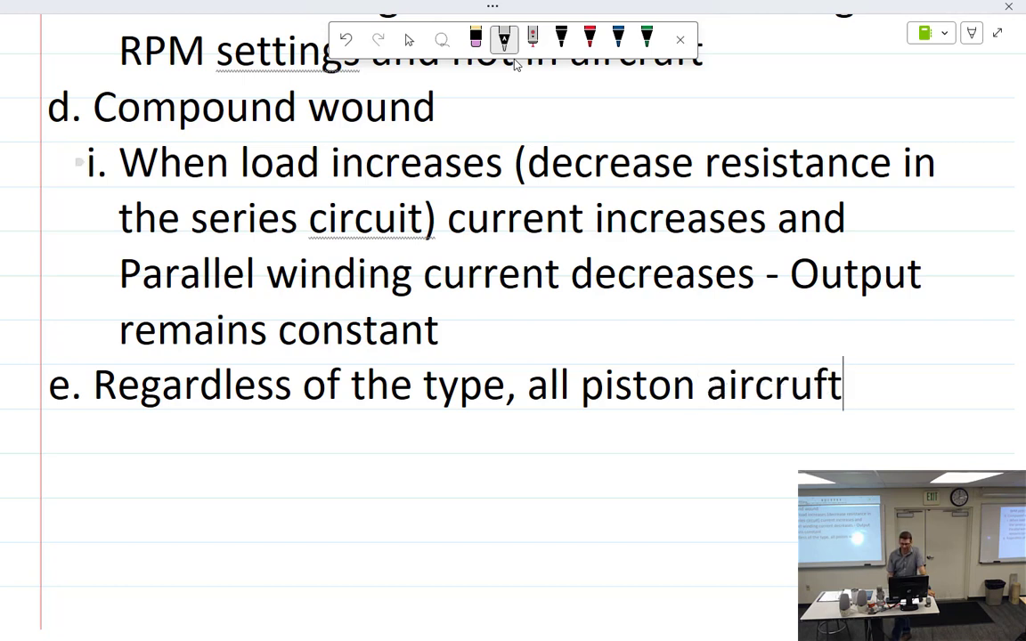
{"action": "key", "text": "BackSpace"}
{"action": "key", "text": "BackSpace"}
{"action": "key", "text": "BackSpace"}
{"action": "key", "text": "BackSpace"}
{"action": "key", "text": "BackSpace"}
{"action": "key", "text": "BackSpace"}
{"action": "key", "text": "BackSpace"}
{"action": "key", "text": "BackSpace"}
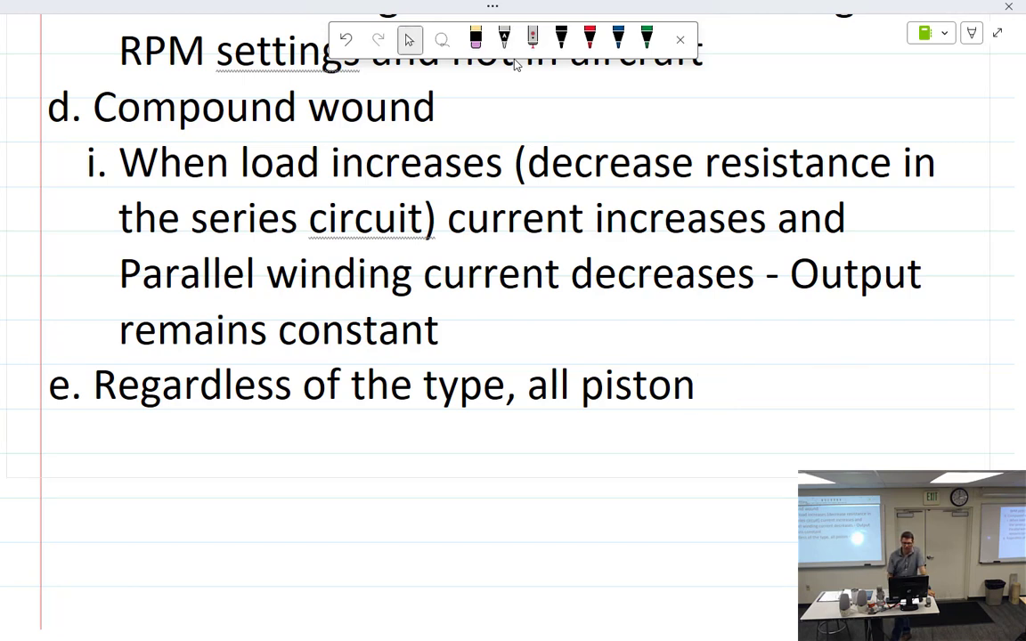
Step: Continue outline item e after "piston" with "aircraft with a generator, use a" using handwriting-to-text
{"action": "mouse_move", "coordinate": [753, 383]}
{"action": "left_mouse_down"}
{"action": "mouse_move", "coordinate": [754, 400]}
{"action": "mouse_move", "coordinate": [806, 399]}
{"action": "mouse_move", "coordinate": [825, 379]}
{"action": "mouse_move", "coordinate": [847, 400]}
{"action": "mouse_move", "coordinate": [875, 400]}
{"action": "left_mouse_up"}
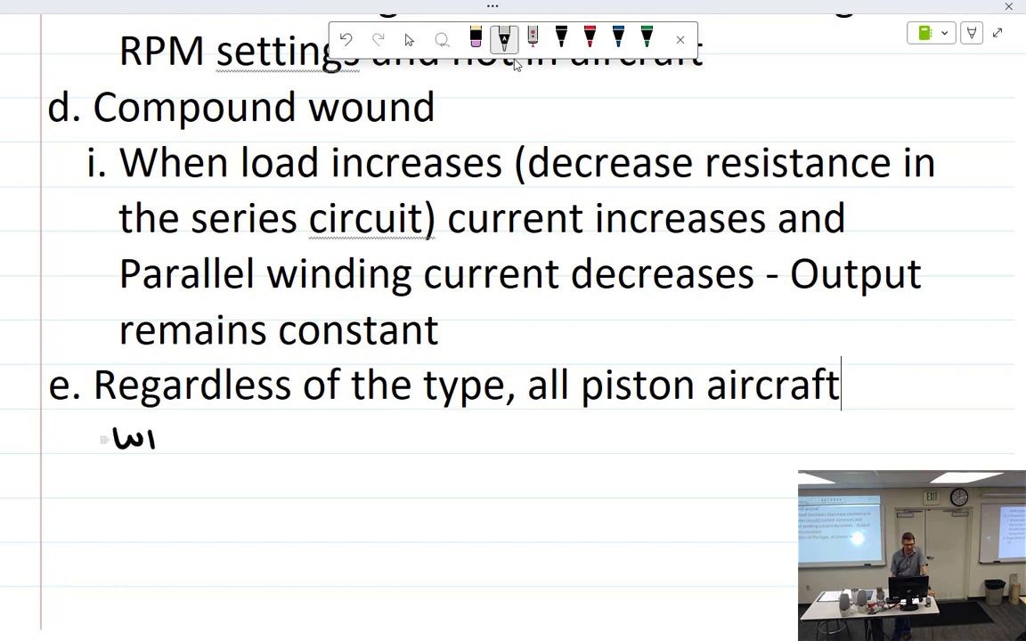
{"action": "left_click_drag", "start_coordinate": [163, 416], "coordinate": [164, 450]}
{"action": "left_click_drag", "start_coordinate": [157, 433], "coordinate": [174, 432]}
{"action": "mouse_move", "coordinate": [180, 414]}
{"action": "left_mouse_down"}
{"action": "mouse_move", "coordinate": [176, 443]}
{"action": "mouse_move", "coordinate": [188, 450]}
{"action": "left_mouse_up"}
{"action": "mouse_move", "coordinate": [225, 435]}
{"action": "left_mouse_down"}
{"action": "mouse_move", "coordinate": [238, 449]}
{"action": "mouse_move", "coordinate": [274, 455]}
{"action": "left_mouse_up"}
{"action": "left_click_drag", "start_coordinate": [293, 439], "coordinate": [407, 436]}
{"action": "left_click_drag", "start_coordinate": [410, 444], "coordinate": [408, 453]}
{"action": "left_click_drag", "start_coordinate": [463, 430], "coordinate": [481, 445]}
{"action": "left_click_drag", "start_coordinate": [493, 432], "coordinate": [486, 448]}
{"action": "left_click_drag", "start_coordinate": [504, 438], "coordinate": [508, 447]}
{"action": "left_click_drag", "start_coordinate": [549, 435], "coordinate": [544, 438]}
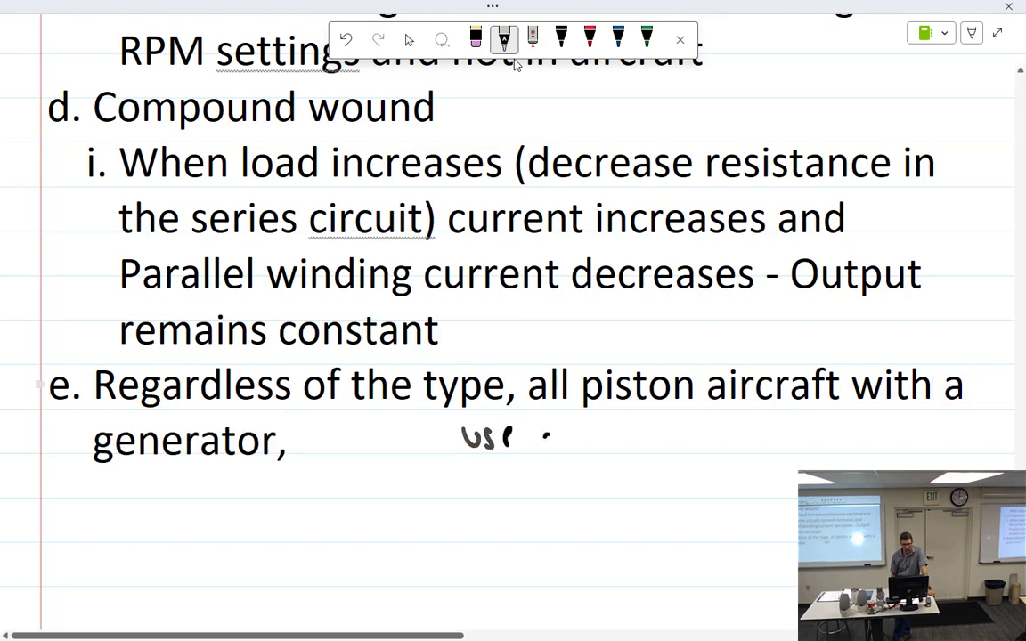
{"action": "left_click_drag", "start_coordinate": [644, 440], "coordinate": [654, 445]}
{"action": "left_click_drag", "start_coordinate": [668, 434], "coordinate": [656, 457]}
{"action": "left_click_drag", "start_coordinate": [676, 434], "coordinate": [699, 446]}
{"action": "left_click_drag", "start_coordinate": [711, 435], "coordinate": [727, 446]}
{"action": "mouse_move", "coordinate": [735, 435]}
{"action": "left_mouse_down"}
{"action": "mouse_move", "coordinate": [734, 445]}
{"action": "mouse_move", "coordinate": [750, 437]}
{"action": "left_mouse_up"}
{"action": "mouse_move", "coordinate": [759, 446]}
{"action": "left_mouse_down"}
{"action": "mouse_move", "coordinate": [764, 435]}
{"action": "mouse_move", "coordinate": [774, 443]}
{"action": "left_mouse_up"}
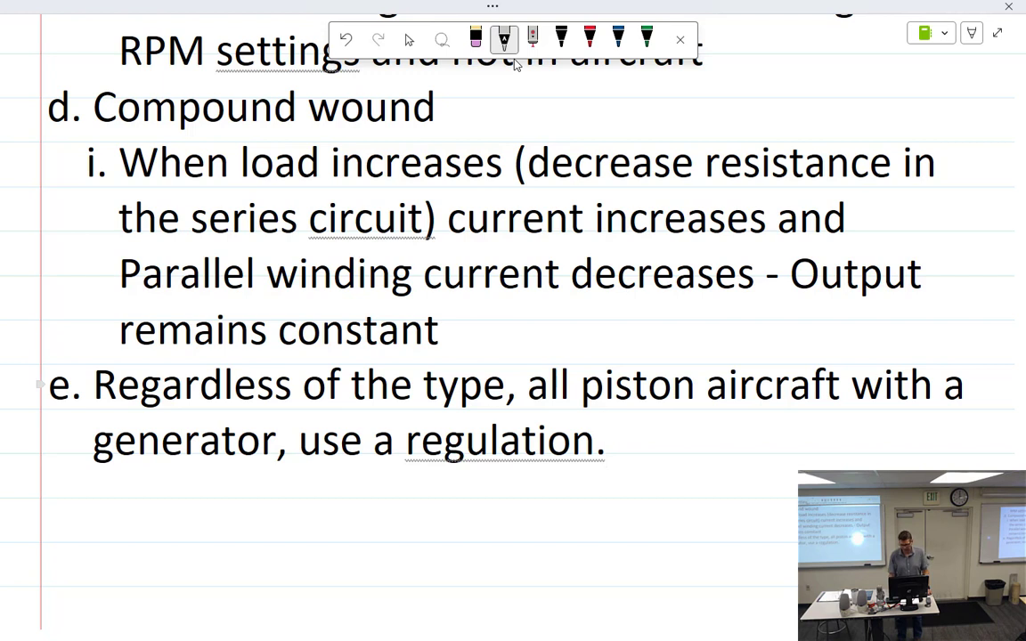
{"action": "key", "text": "BackSpace"}
{"action": "key", "text": "BackSpace"}
{"action": "key", "text": "BackSpace"}
{"action": "key", "text": "BackSpace"}
{"action": "key", "text": "BackSpace"}
{"action": "key", "text": "BackSpace"}
{"action": "key", "text": "BackSpace"}
{"action": "key", "text": "BackSpace"}
{"action": "key", "text": "BackSpace"}
{"action": "key", "text": "BackSpace"}
{"action": "key", "text": "BackSpace"}
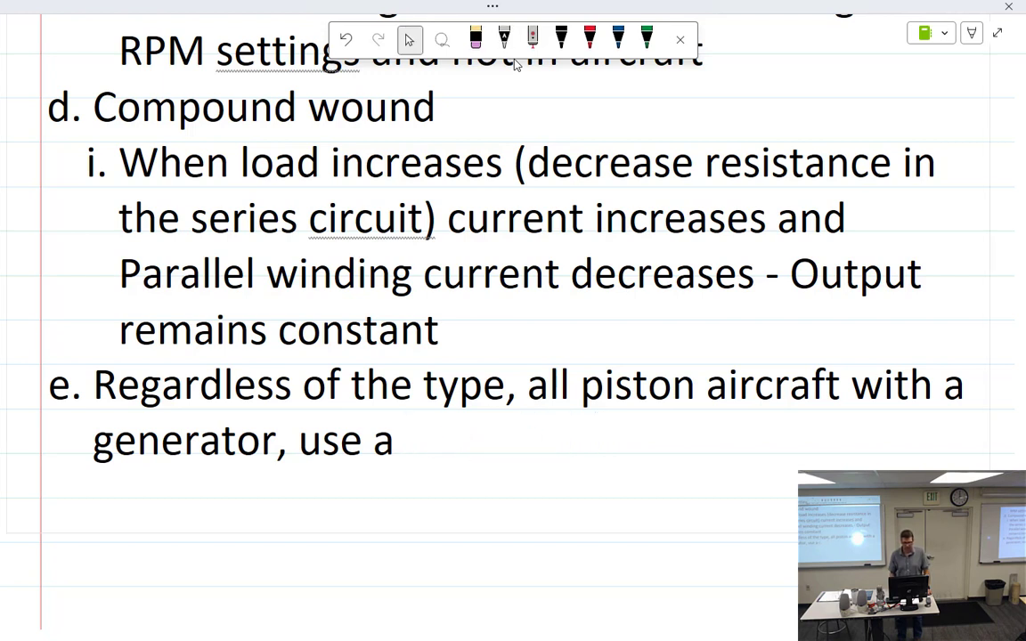
Step: Write "regulator" at the end of outline item e using handwriting-to-text
{"action": "left_click", "coordinate": [504, 39]}
{"action": "mouse_move", "coordinate": [418, 454]}
{"action": "left_mouse_down"}
{"action": "mouse_move", "coordinate": [434, 433]}
{"action": "mouse_move", "coordinate": [451, 451]}
{"action": "left_mouse_up"}
{"action": "left_click_drag", "start_coordinate": [467, 435], "coordinate": [455, 460]}
{"action": "left_click_drag", "start_coordinate": [482, 435], "coordinate": [503, 453]}
{"action": "mouse_move", "coordinate": [523, 436]}
{"action": "left_mouse_down"}
{"action": "mouse_move", "coordinate": [515, 451]}
{"action": "mouse_move", "coordinate": [531, 452]}
{"action": "left_mouse_up"}
{"action": "mouse_move", "coordinate": [541, 419]}
{"action": "left_mouse_down"}
{"action": "mouse_move", "coordinate": [544, 452]}
{"action": "mouse_move", "coordinate": [553, 437]}
{"action": "left_mouse_up"}
{"action": "left_click_drag", "start_coordinate": [566, 435], "coordinate": [597, 434]}
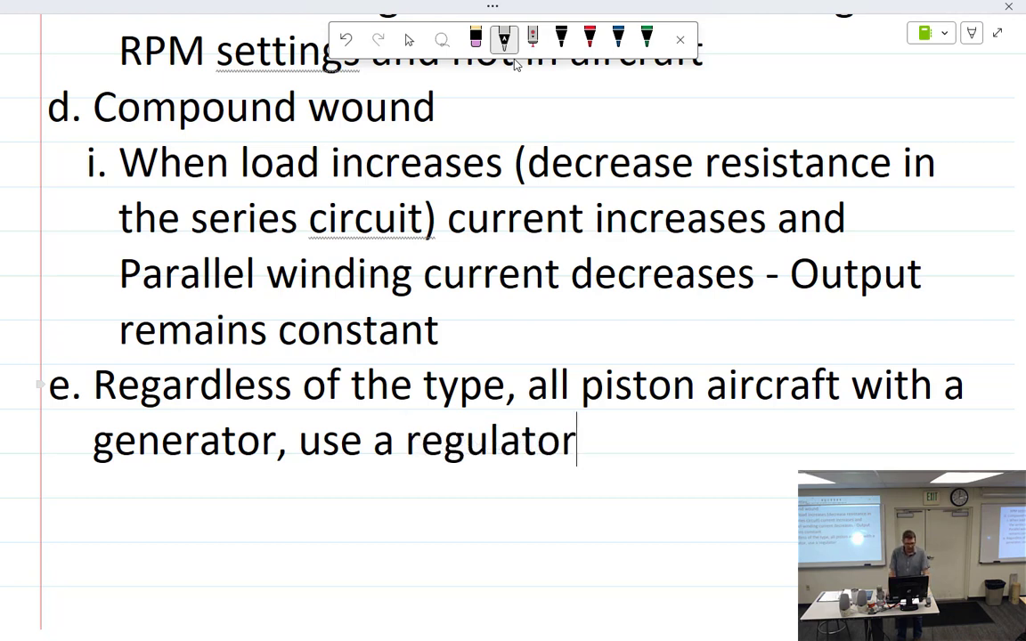
Step: Add the top-level outline heading IV, "Construction", after item e using handwriting-to-text
{"action": "key", "text": "Return"}
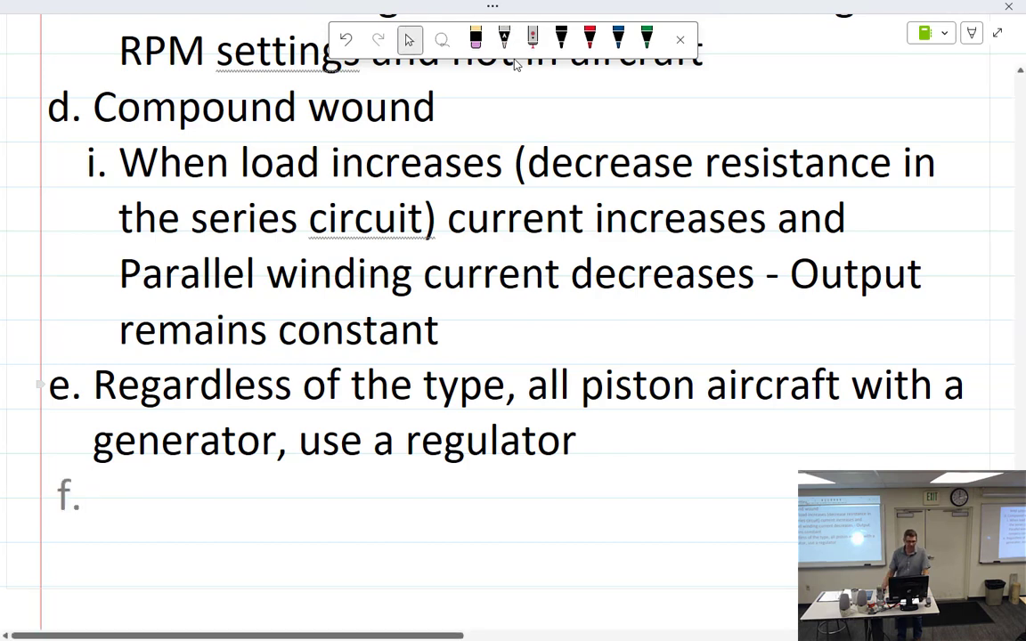
{"action": "scroll", "coordinate": [515, 62], "scroll_direction": "down", "scroll_amount": 4}
{"action": "key", "text": "shift+Tab"}
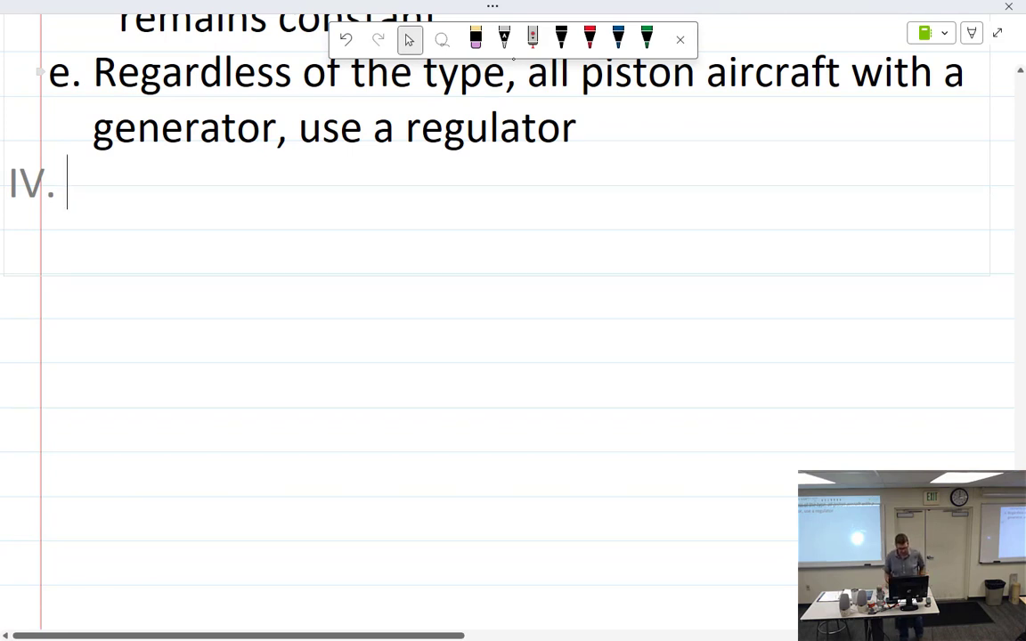
{"action": "left_click", "coordinate": [505, 39]}
{"action": "mouse_move", "coordinate": [94, 169]}
{"action": "left_mouse_down"}
{"action": "mouse_move", "coordinate": [94, 205]}
{"action": "mouse_move", "coordinate": [111, 188]}
{"action": "left_mouse_up"}
{"action": "mouse_move", "coordinate": [122, 188]}
{"action": "left_mouse_down"}
{"action": "mouse_move", "coordinate": [149, 191]}
{"action": "mouse_move", "coordinate": [177, 171]}
{"action": "left_mouse_up"}
{"action": "left_click_drag", "start_coordinate": [181, 173], "coordinate": [199, 189]}
{"action": "mouse_move", "coordinate": [216, 157]}
{"action": "left_mouse_down"}
{"action": "mouse_move", "coordinate": [219, 189]}
{"action": "mouse_move", "coordinate": [238, 173]}
{"action": "left_mouse_up"}
{"action": "left_click_drag", "start_coordinate": [242, 176], "coordinate": [243, 203]}
{"action": "left_click_drag", "start_coordinate": [260, 180], "coordinate": [292, 203]}
{"action": "left_click_drag", "start_coordinate": [244, 160], "coordinate": [246, 163]}
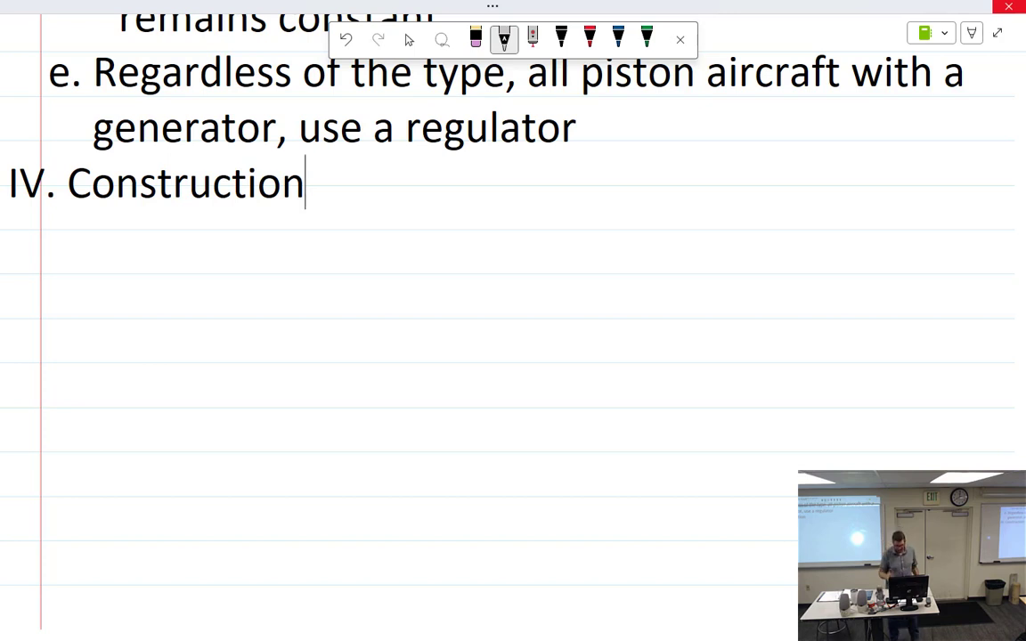
Step: Add "Armature" as sub-item a under the Construction heading using handwriting-to-text
{"action": "key", "text": "Return"}
{"action": "key", "text": "Tab"}
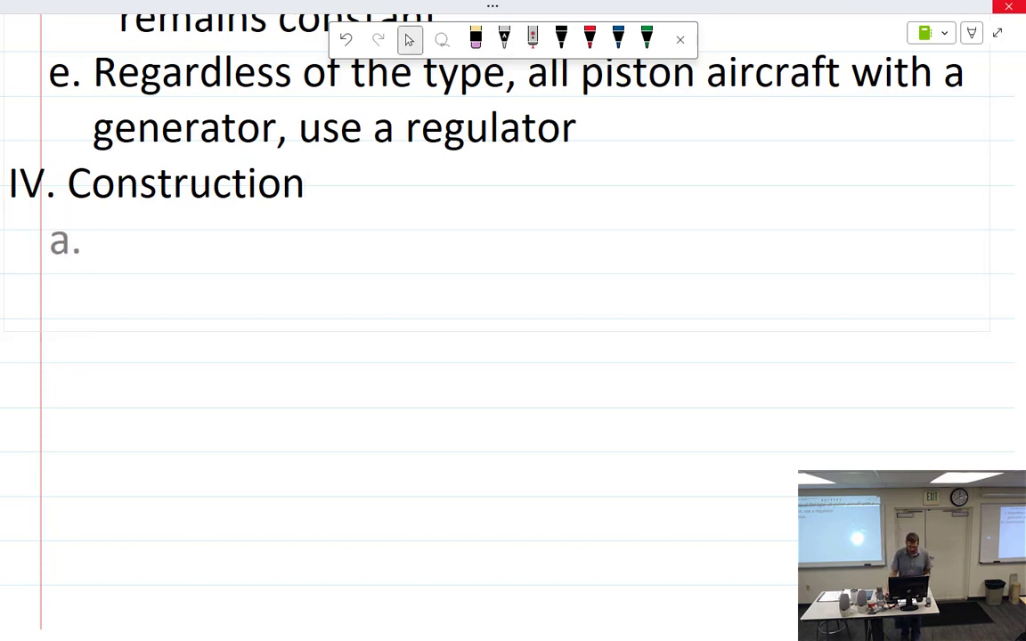
{"action": "mouse_move", "coordinate": [40, 239]}
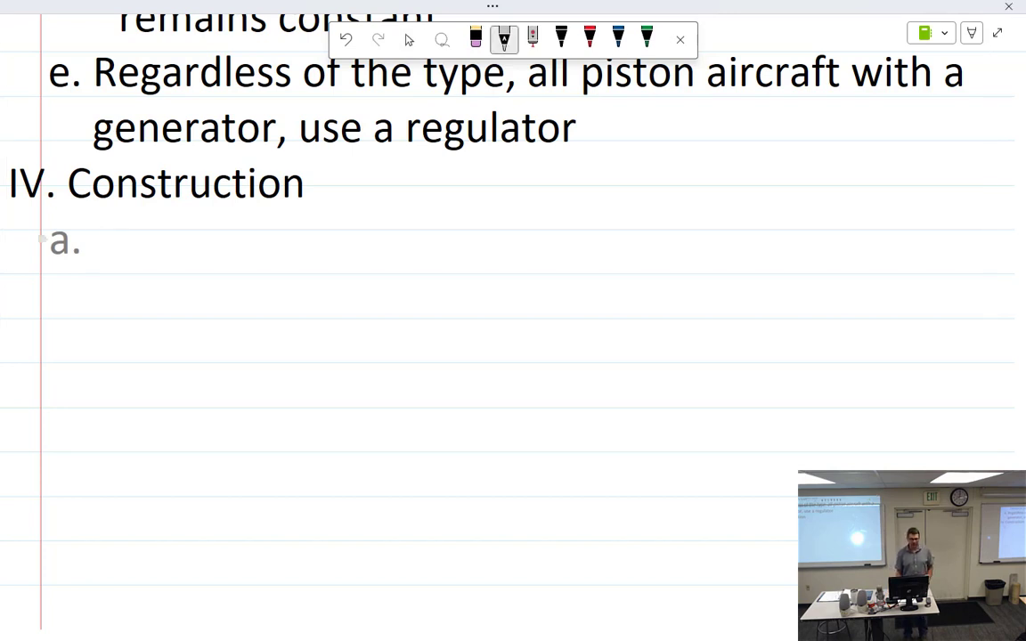
{"action": "left_click_drag", "start_coordinate": [118, 219], "coordinate": [135, 257]}
{"action": "left_click_drag", "start_coordinate": [111, 245], "coordinate": [158, 238]}
{"action": "left_click_drag", "start_coordinate": [167, 234], "coordinate": [186, 253]}
{"action": "left_click_drag", "start_coordinate": [207, 236], "coordinate": [213, 257]}
{"action": "left_click_drag", "start_coordinate": [225, 225], "coordinate": [227, 257]}
{"action": "mouse_move", "coordinate": [218, 239]}
{"action": "left_mouse_down"}
{"action": "mouse_move", "coordinate": [234, 237]}
{"action": "mouse_move", "coordinate": [255, 257]}
{"action": "left_mouse_up"}
{"action": "mouse_move", "coordinate": [260, 241]}
{"action": "left_mouse_down"}
{"action": "mouse_move", "coordinate": [267, 258]}
{"action": "mouse_move", "coordinate": [304, 255]}
{"action": "left_mouse_up"}
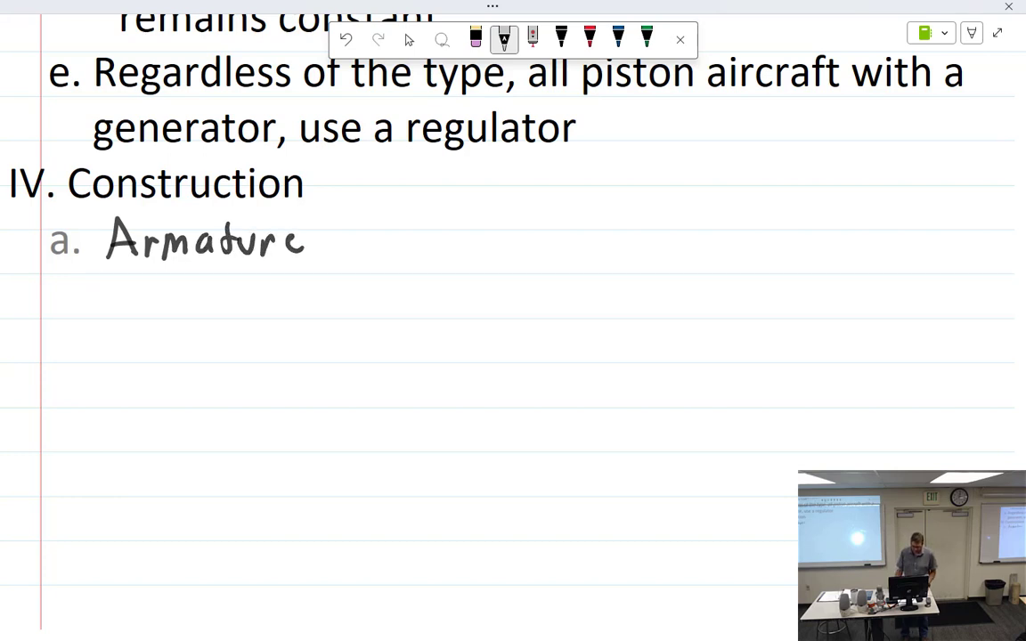
Step: Add sub-item i under Armature reading "Armature windings are contained in the rotor" using handwriting-to-text
{"action": "key", "text": "Return"}
{"action": "key", "text": "Tab"}
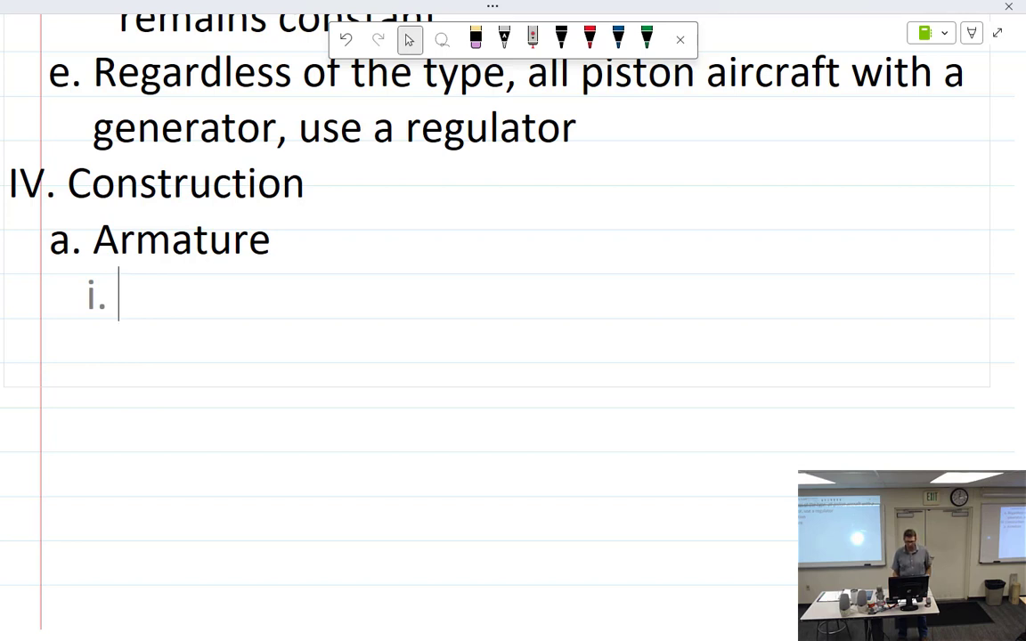
{"action": "left_click", "coordinate": [504, 39]}
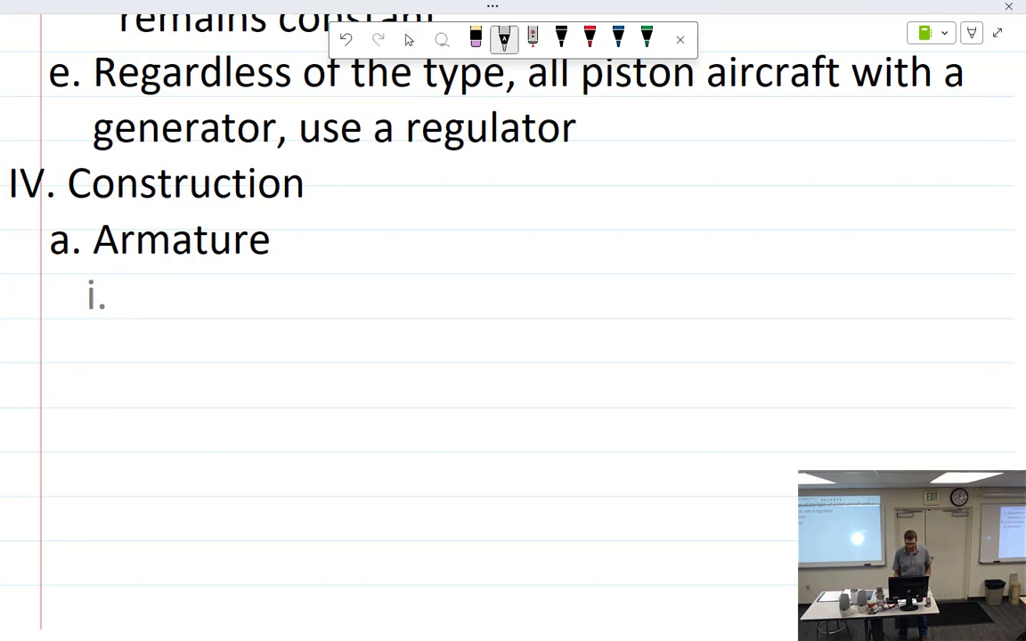
{"action": "mouse_move", "coordinate": [143, 294]}
{"action": "left_mouse_down"}
{"action": "mouse_move", "coordinate": [194, 307]}
{"action": "mouse_move", "coordinate": [207, 284]}
{"action": "mouse_move", "coordinate": [250, 305]}
{"action": "left_mouse_up"}
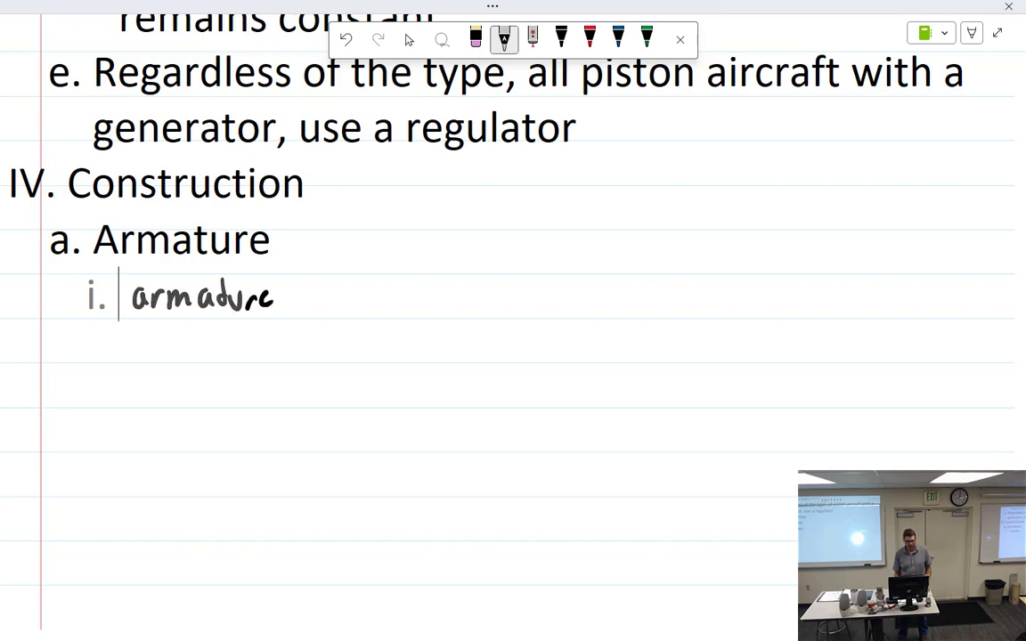
{"action": "mouse_move", "coordinate": [332, 286]}
{"action": "left_mouse_down"}
{"action": "mouse_move", "coordinate": [344, 303]}
{"action": "mouse_move", "coordinate": [403, 283]}
{"action": "mouse_move", "coordinate": [461, 308]}
{"action": "mouse_move", "coordinate": [651, 294]}
{"action": "mouse_move", "coordinate": [668, 305]}
{"action": "mouse_move", "coordinate": [724, 301]}
{"action": "mouse_move", "coordinate": [734, 287]}
{"action": "mouse_move", "coordinate": [829, 312]}
{"action": "mouse_move", "coordinate": [976, 296]}
{"action": "left_mouse_up"}
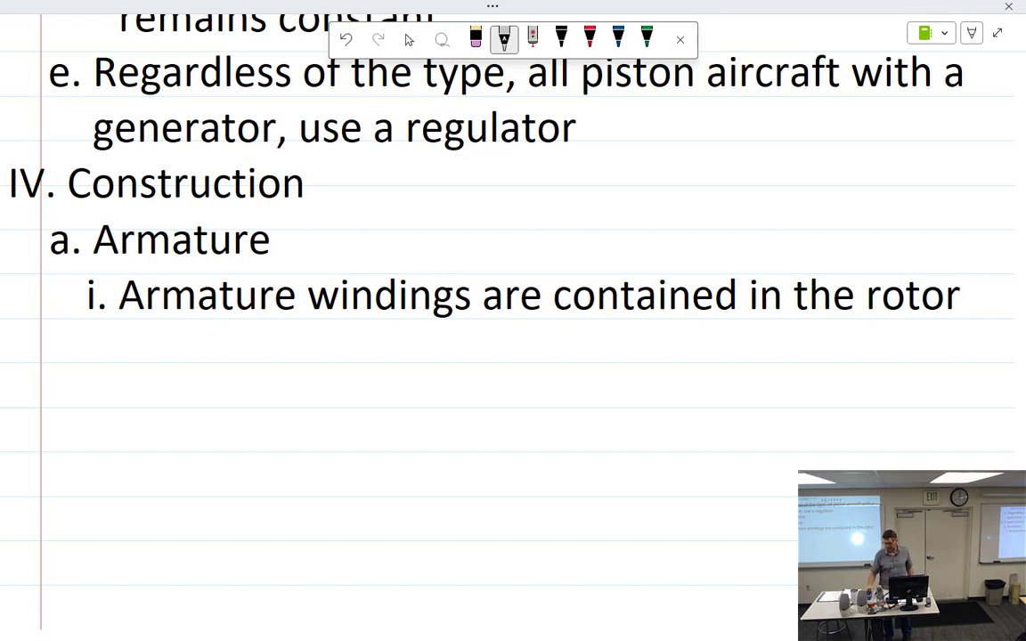
Step: Add sub-item ii under Armature reading "Windings are connected to commutator" using handwriting-to-text
{"action": "key", "text": "Return"}
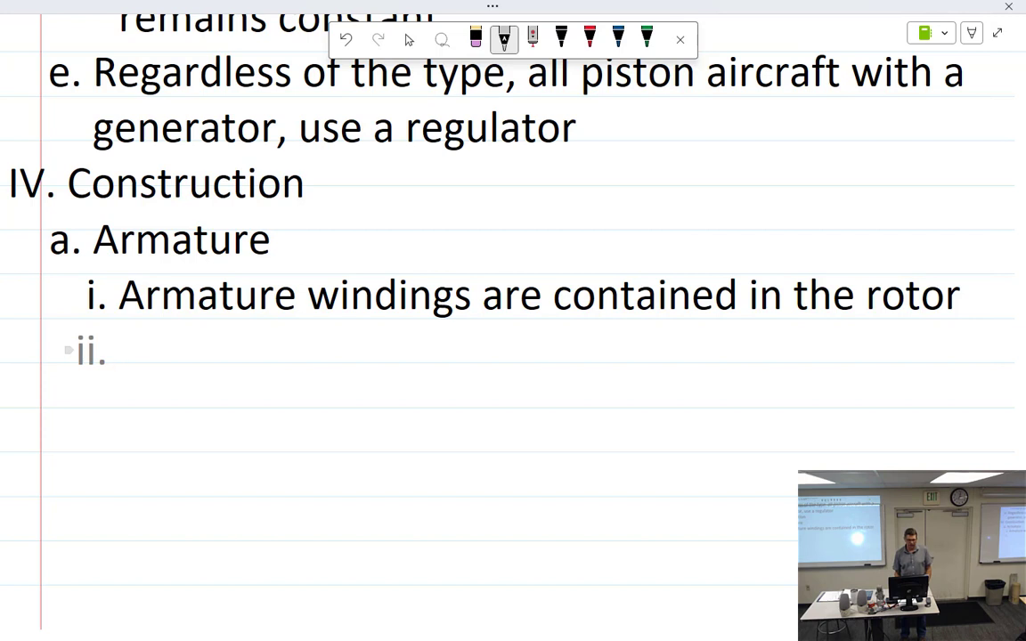
{"action": "left_click_drag", "start_coordinate": [133, 343], "coordinate": [620, 351]}
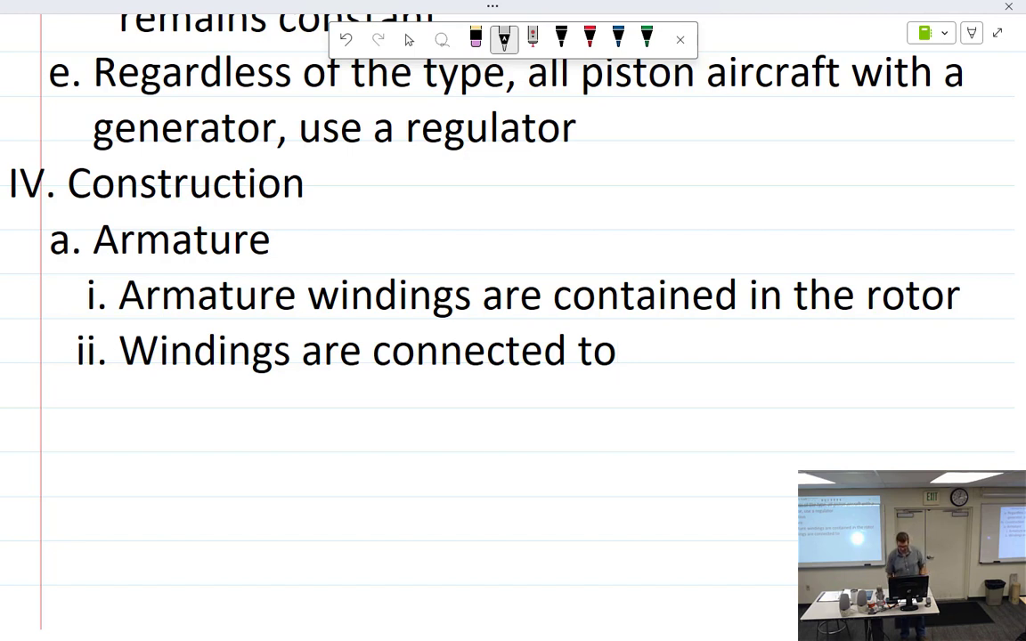
{"action": "mouse_move", "coordinate": [704, 342]}
{"action": "left_mouse_down"}
{"action": "mouse_move", "coordinate": [704, 359]}
{"action": "mouse_move", "coordinate": [703, 343]}
{"action": "left_mouse_up"}
{"action": "left_click_drag", "start_coordinate": [716, 344], "coordinate": [737, 362]}
{"action": "mouse_move", "coordinate": [755, 343]}
{"action": "left_mouse_down"}
{"action": "mouse_move", "coordinate": [750, 359]}
{"action": "mouse_move", "coordinate": [773, 356]}
{"action": "left_mouse_up"}
{"action": "mouse_move", "coordinate": [782, 340]}
{"action": "left_mouse_down"}
{"action": "mouse_move", "coordinate": [806, 356]}
{"action": "mouse_move", "coordinate": [866, 353]}
{"action": "mouse_move", "coordinate": [895, 339]}
{"action": "left_mouse_up"}
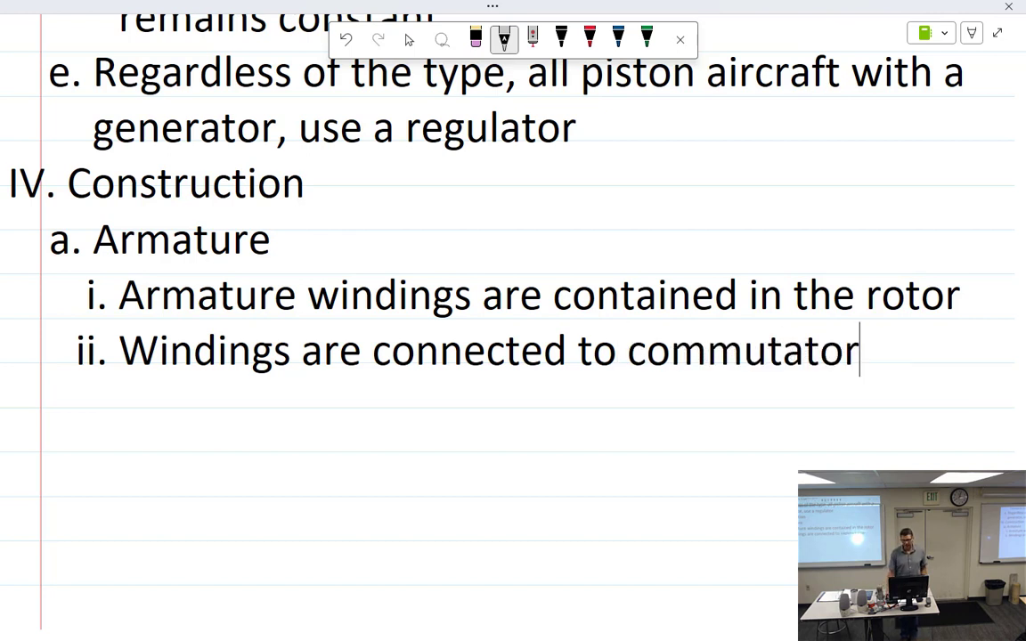
Step: Add "Turned by engine" as sub-item iii under Armature using handwriting-to-text, and start a nested item 1) beneath it
{"action": "key", "text": "Return"}
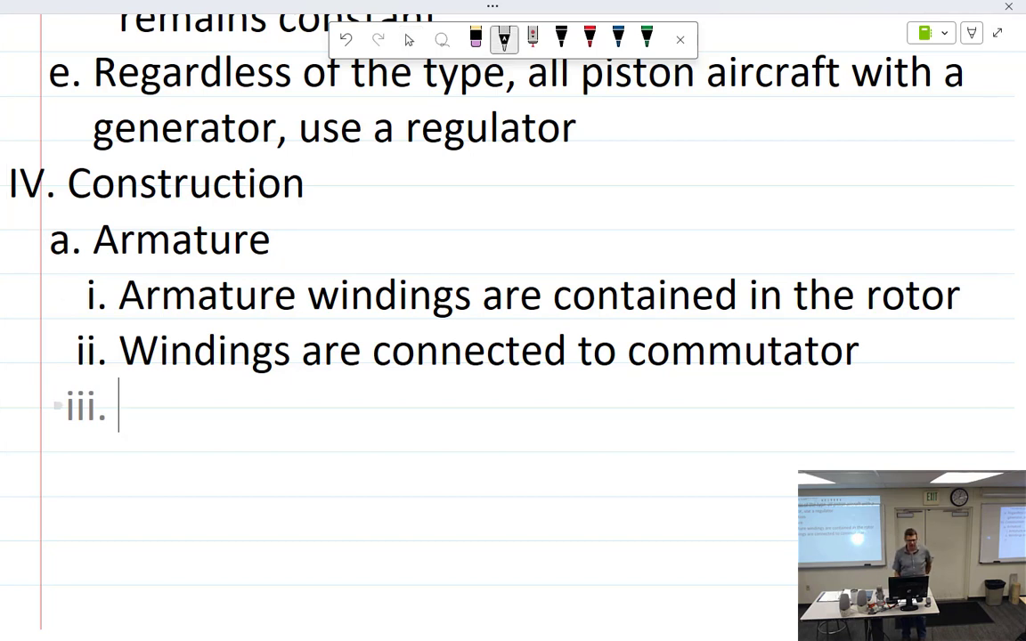
{"action": "mouse_move", "coordinate": [136, 381]}
{"action": "left_mouse_down"}
{"action": "mouse_move", "coordinate": [159, 403]}
{"action": "mouse_move", "coordinate": [216, 405]}
{"action": "mouse_move", "coordinate": [229, 381]}
{"action": "mouse_move", "coordinate": [290, 429]}
{"action": "left_mouse_up"}
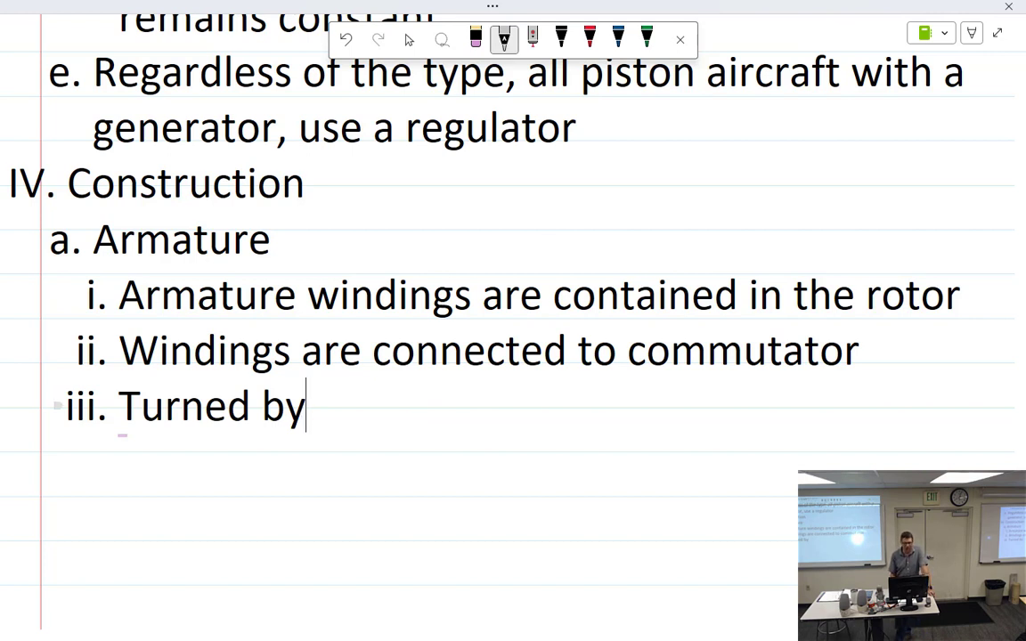
{"action": "mouse_move", "coordinate": [353, 403]}
{"action": "left_mouse_down"}
{"action": "mouse_move", "coordinate": [354, 416]}
{"action": "mouse_move", "coordinate": [427, 415]}
{"action": "left_mouse_up"}
{"action": "left_click_drag", "start_coordinate": [429, 412], "coordinate": [440, 416]}
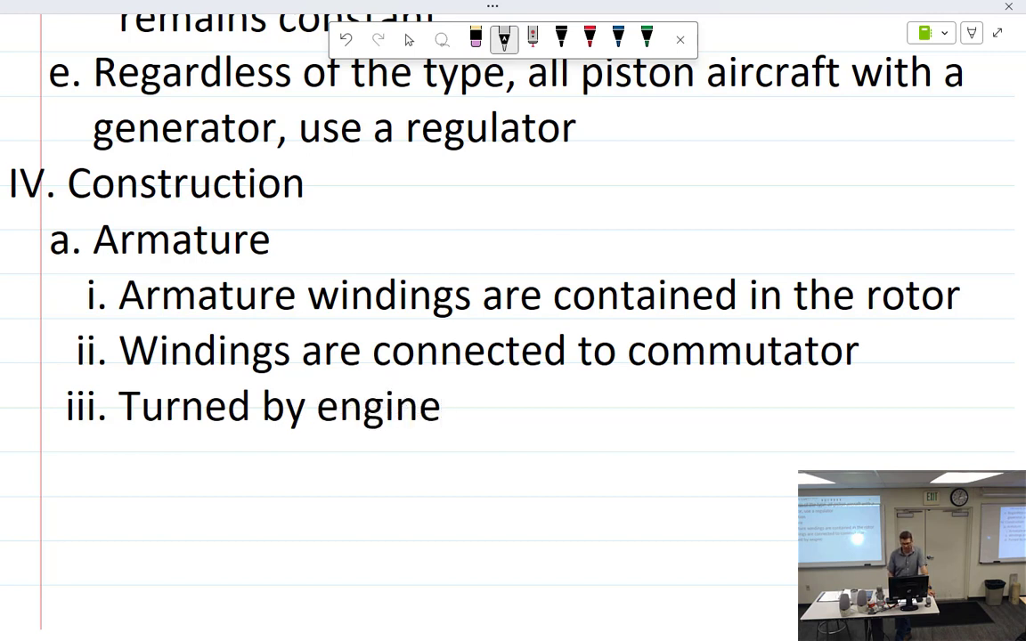
{"action": "key", "text": "Return"}
{"action": "key", "text": "Tab"}
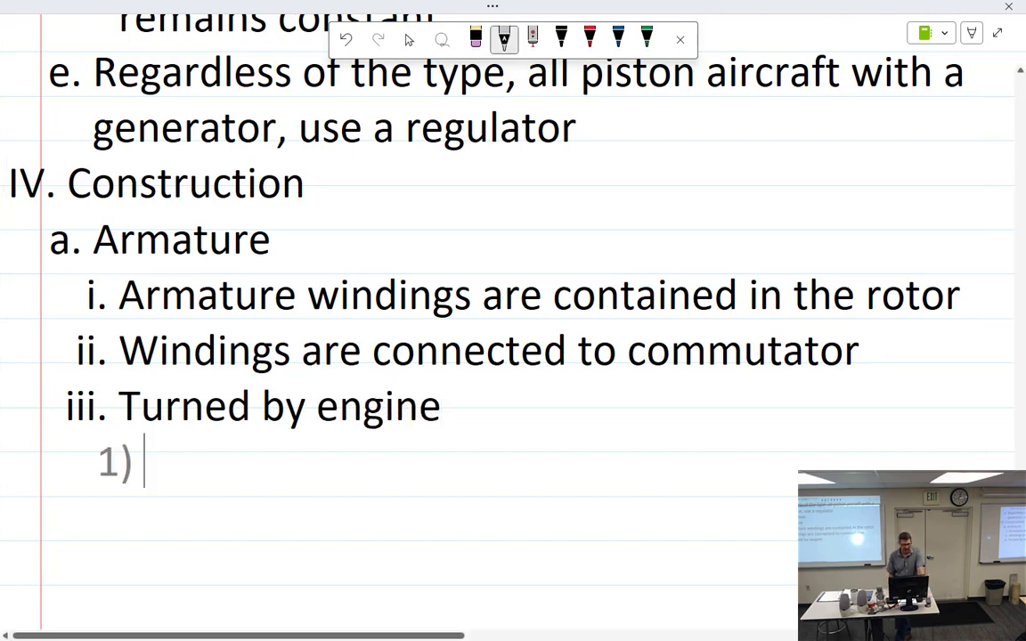
{"action": "mouse_move", "coordinate": [174, 458]}
{"action": "left_mouse_down"}
{"action": "mouse_move", "coordinate": [169, 486]}
{"action": "mouse_move", "coordinate": [229, 470]}
{"action": "left_mouse_up"}
{"action": "mouse_move", "coordinate": [287, 462]}
{"action": "left_mouse_down"}
{"action": "mouse_move", "coordinate": [280, 474]}
{"action": "mouse_move", "coordinate": [290, 475]}
{"action": "left_mouse_up"}
{"action": "left_click_drag", "start_coordinate": [298, 465], "coordinate": [365, 461]}
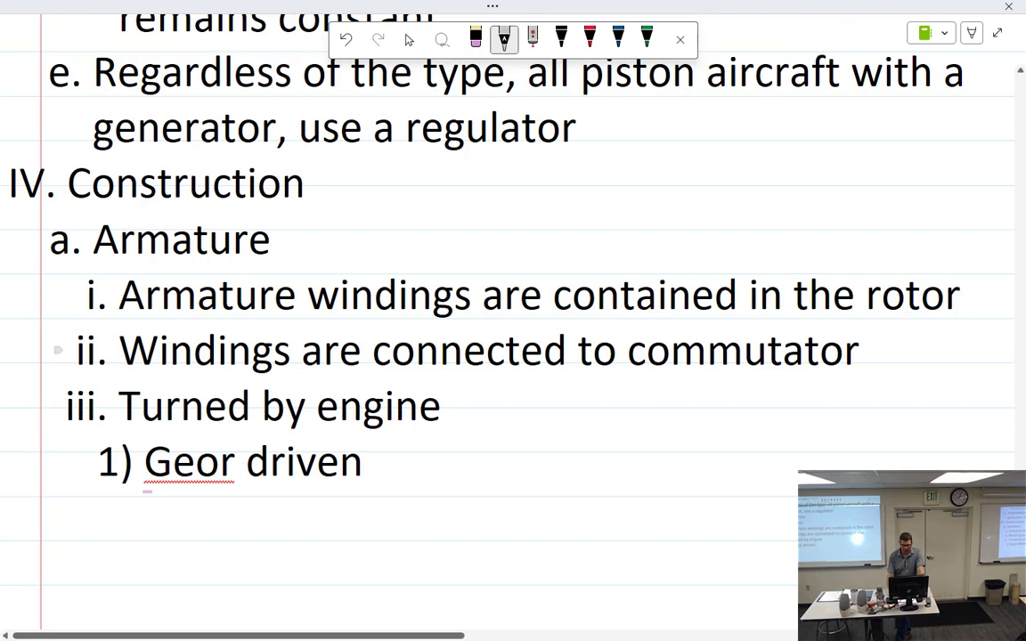
{"action": "left_click", "coordinate": [409, 40]}
{"action": "key", "text": "BackSpace"}
{"action": "key", "text": "BackSpace"}
{"action": "key", "text": "BackSpace"}
{"action": "key", "text": "BackSpace"}
{"action": "key", "text": "BackSpace"}
{"action": "key", "text": "BackSpace"}
{"action": "key", "text": "BackSpace"}
{"action": "key", "text": "BackSpace"}
{"action": "key", "text": "BackSpace"}
{"action": "key", "text": "BackSpace"}
{"action": "key", "text": "BackSpace"}
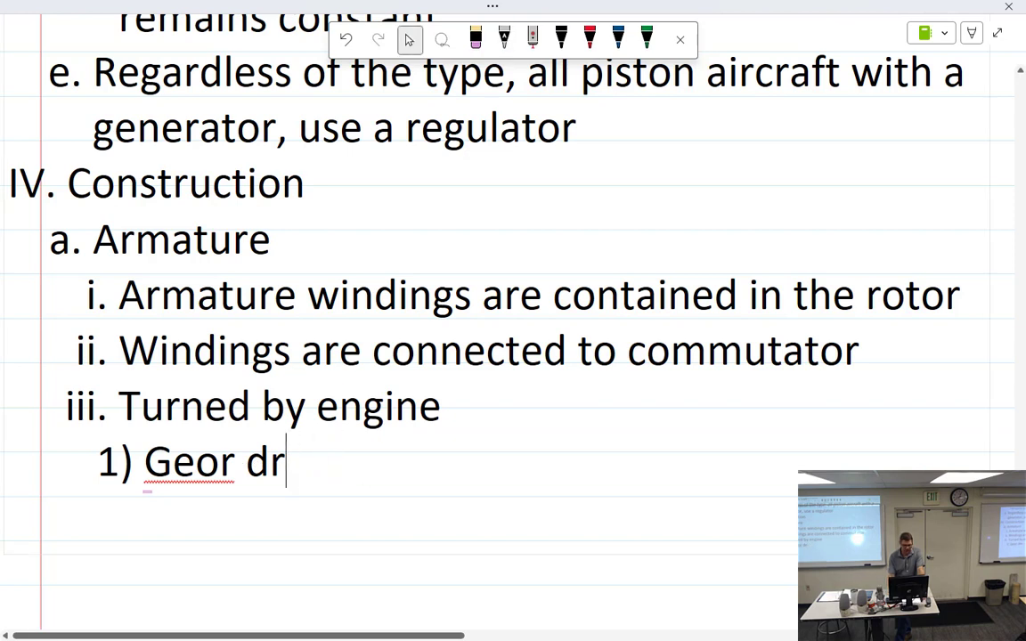
Step: Write "Gear driven" in nested item 1) under "Turned by engine" using handwriting-to-text
{"action": "left_click", "coordinate": [504, 39]}
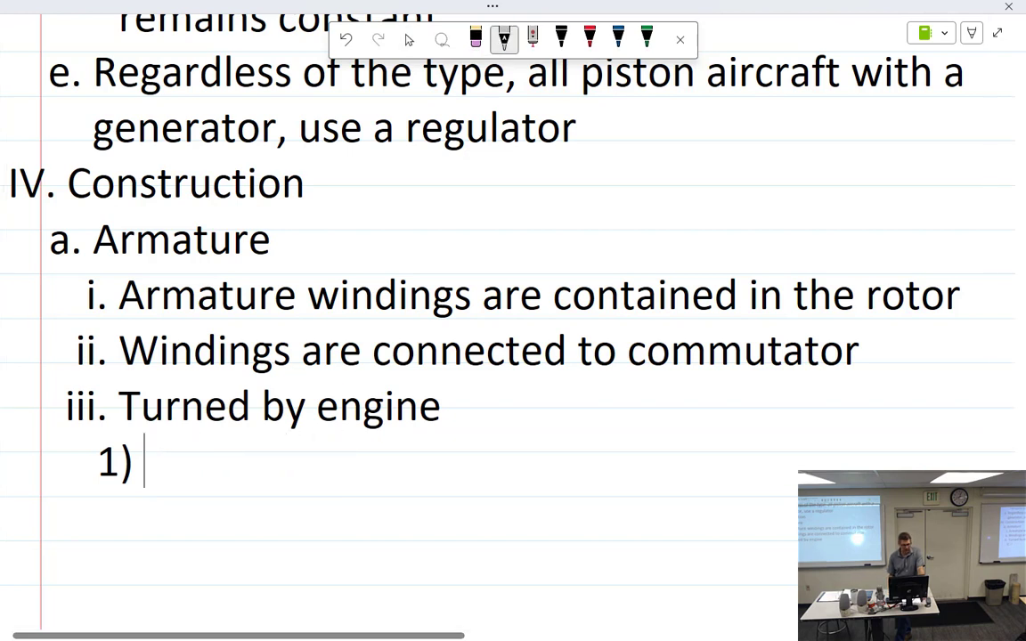
{"action": "left_click_drag", "start_coordinate": [176, 455], "coordinate": [163, 484]}
{"action": "left_click_drag", "start_coordinate": [195, 461], "coordinate": [208, 471]}
{"action": "mouse_move", "coordinate": [229, 458]}
{"action": "left_mouse_down"}
{"action": "mouse_move", "coordinate": [235, 472]}
{"action": "mouse_move", "coordinate": [261, 459]}
{"action": "left_mouse_up"}
{"action": "mouse_move", "coordinate": [341, 456]}
{"action": "left_mouse_down"}
{"action": "mouse_move", "coordinate": [334, 445]}
{"action": "mouse_move", "coordinate": [359, 456]}
{"action": "mouse_move", "coordinate": [366, 474]}
{"action": "left_mouse_up"}
{"action": "mouse_move", "coordinate": [374, 456]}
{"action": "left_mouse_down"}
{"action": "mouse_move", "coordinate": [392, 454]}
{"action": "mouse_move", "coordinate": [415, 472]}
{"action": "left_mouse_up"}
{"action": "left_click_drag", "start_coordinate": [420, 456], "coordinate": [440, 473]}
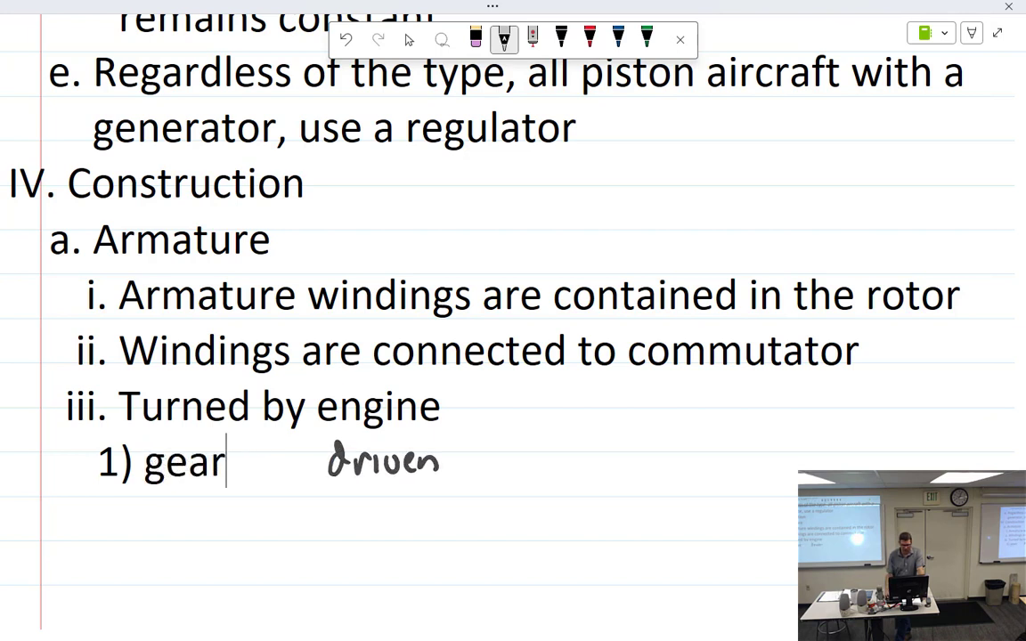
Step: Add "Belt driven" as nested item 2) under "Turned by engine" using handwriting-to-text
{"action": "key", "text": "Return"}
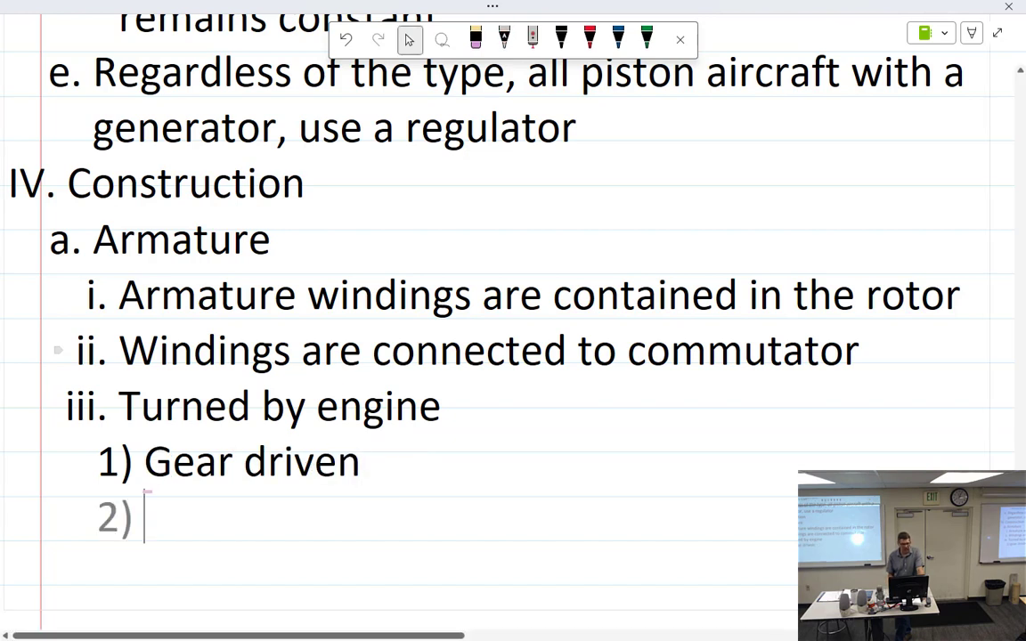
{"action": "mouse_move", "coordinate": [164, 500]}
{"action": "left_mouse_down"}
{"action": "mouse_move", "coordinate": [165, 532]}
{"action": "mouse_move", "coordinate": [216, 533]}
{"action": "left_mouse_up"}
{"action": "mouse_move", "coordinate": [208, 510]}
{"action": "left_mouse_down"}
{"action": "mouse_move", "coordinate": [230, 507]}
{"action": "mouse_move", "coordinate": [294, 533]}
{"action": "mouse_move", "coordinate": [308, 517]}
{"action": "left_mouse_up"}
{"action": "mouse_move", "coordinate": [313, 516]}
{"action": "left_mouse_down"}
{"action": "mouse_move", "coordinate": [316, 533]}
{"action": "mouse_move", "coordinate": [336, 517]}
{"action": "left_mouse_up"}
{"action": "left_click_drag", "start_coordinate": [338, 526], "coordinate": [390, 524]}
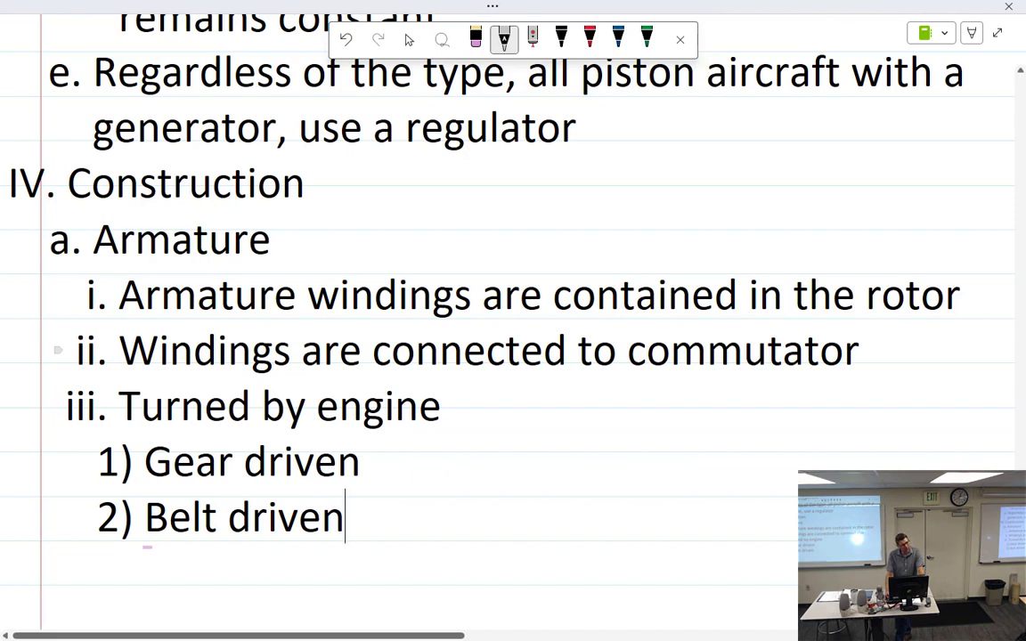
Step: Add "Wind driven" as sub-item iv, at the same level as "Turned by engine", using handwriting-to-text
{"action": "key", "text": "Return"}
{"action": "key", "text": "shift+Tab"}
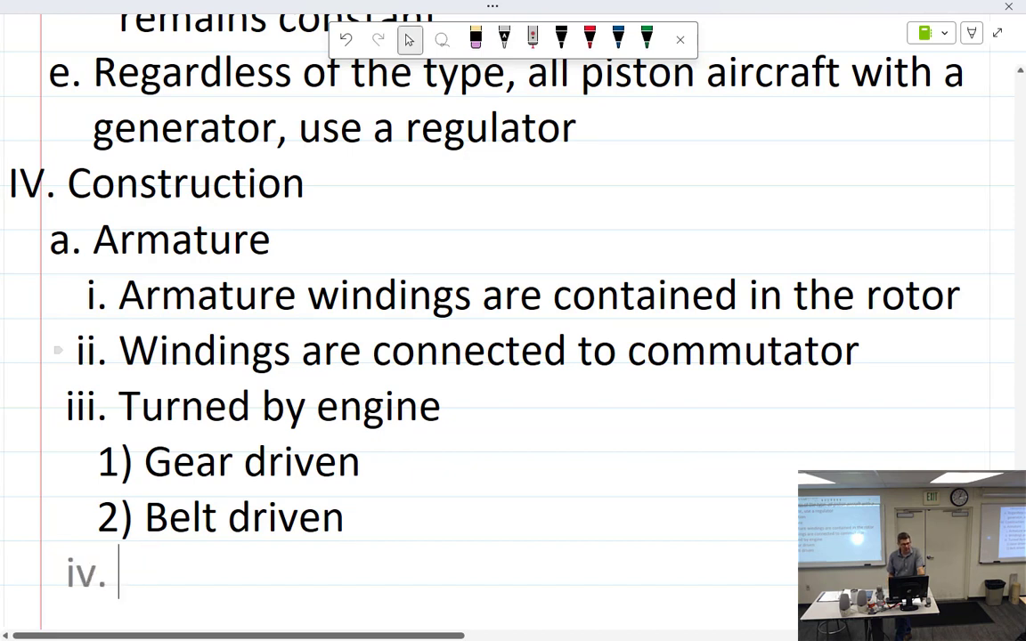
{"action": "mouse_move", "coordinate": [133, 559]}
{"action": "left_mouse_down"}
{"action": "mouse_move", "coordinate": [149, 579]}
{"action": "mouse_move", "coordinate": [175, 579]}
{"action": "mouse_move", "coordinate": [197, 560]}
{"action": "mouse_move", "coordinate": [252, 580]}
{"action": "mouse_move", "coordinate": [277, 566]}
{"action": "left_mouse_up"}
{"action": "mouse_move", "coordinate": [283, 566]}
{"action": "left_mouse_down"}
{"action": "mouse_move", "coordinate": [283, 580]}
{"action": "mouse_move", "coordinate": [308, 567]}
{"action": "mouse_move", "coordinate": [322, 579]}
{"action": "left_mouse_up"}
{"action": "left_click_drag", "start_coordinate": [326, 568], "coordinate": [344, 579]}
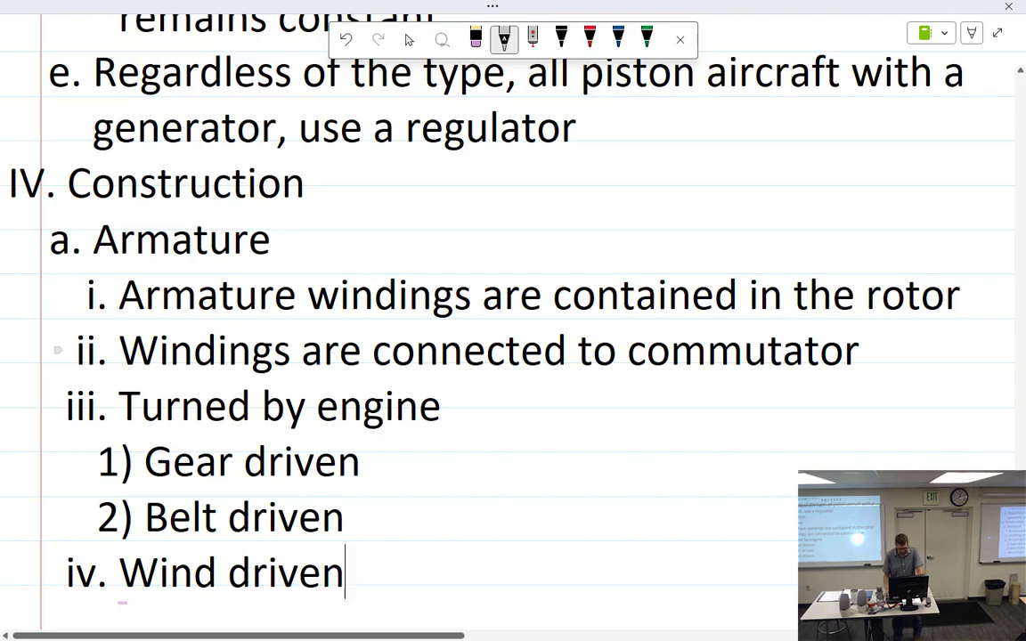
Step: Add "Laminated soft iron core" as sub-item v under Armature using handwriting-to-text, and start an empty sub-item vi
{"action": "key", "text": "Return"}
{"action": "key", "text": "Return"}
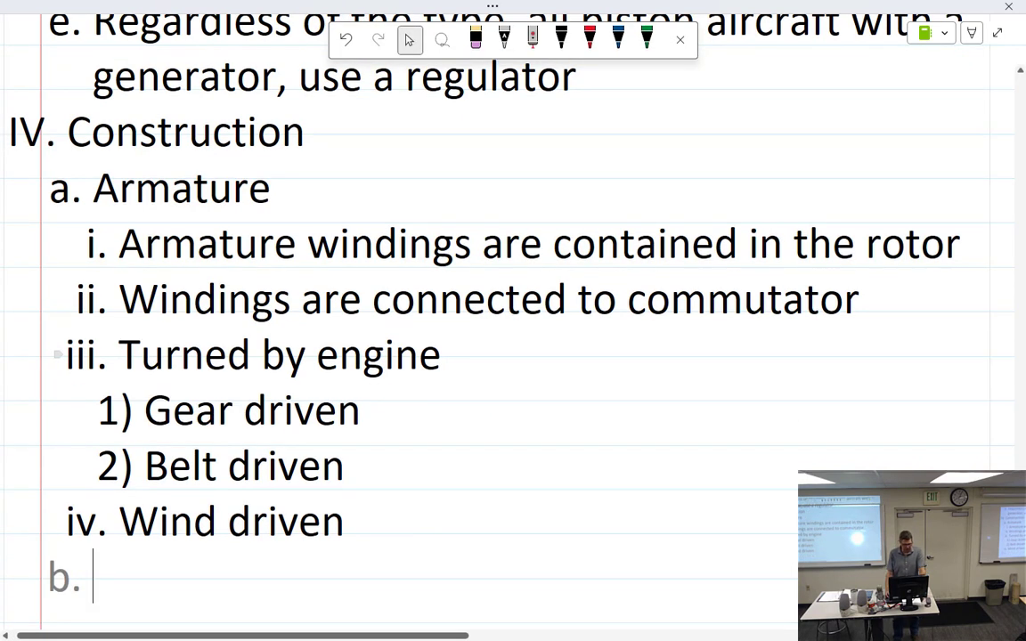
{"action": "key", "text": "Tab"}
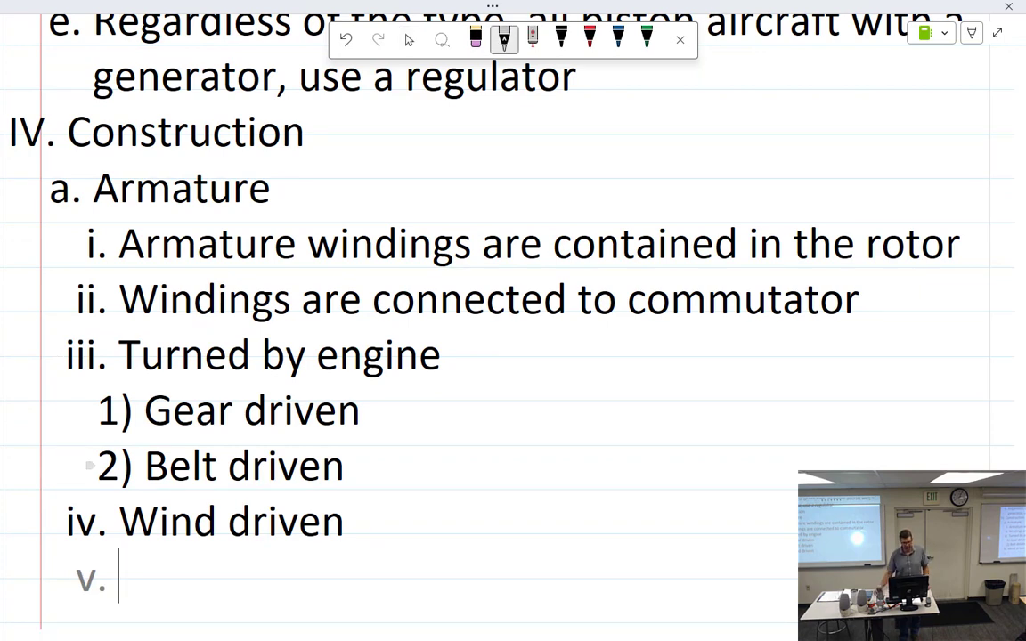
{"action": "scroll", "coordinate": [513, 321], "scroll_direction": "down", "scroll_amount": 3}
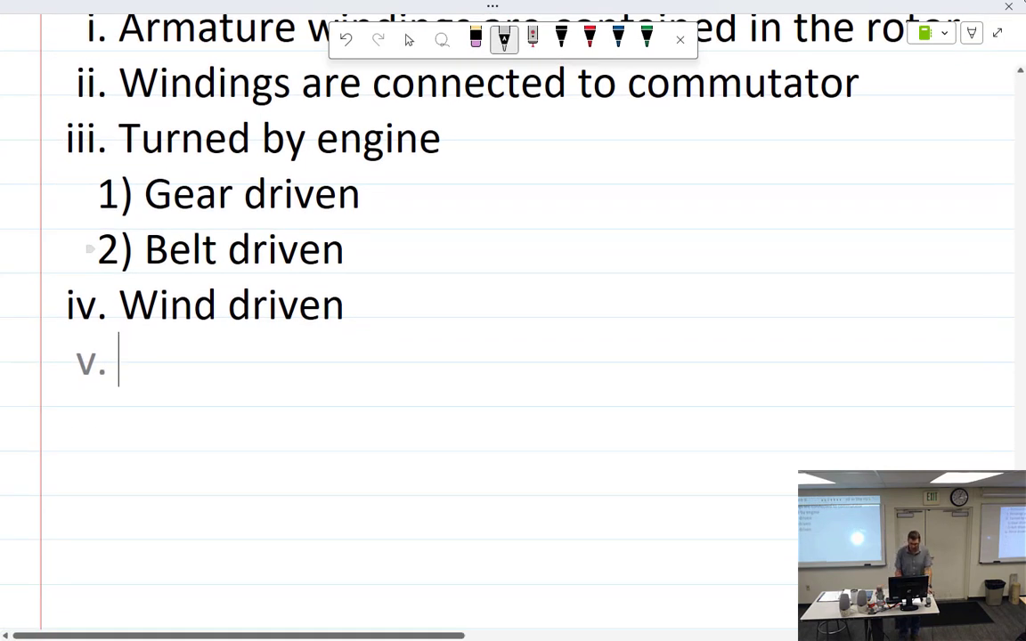
{"action": "mouse_move", "coordinate": [127, 335]}
{"action": "left_mouse_down"}
{"action": "mouse_move", "coordinate": [124, 375]}
{"action": "mouse_move", "coordinate": [284, 369]}
{"action": "mouse_move", "coordinate": [310, 355]}
{"action": "left_mouse_up"}
{"action": "mouse_move", "coordinate": [331, 340]}
{"action": "left_mouse_down"}
{"action": "mouse_move", "coordinate": [324, 369]}
{"action": "mouse_move", "coordinate": [333, 355]}
{"action": "left_mouse_up"}
{"action": "mouse_move", "coordinate": [351, 346]}
{"action": "left_mouse_down"}
{"action": "mouse_move", "coordinate": [349, 367]}
{"action": "mouse_move", "coordinate": [387, 365]}
{"action": "left_mouse_up"}
{"action": "mouse_move", "coordinate": [397, 366]}
{"action": "left_mouse_down"}
{"action": "mouse_move", "coordinate": [425, 349]}
{"action": "mouse_move", "coordinate": [444, 363]}
{"action": "left_mouse_up"}
{"action": "left_click", "coordinate": [405, 332]}
{"action": "left_click_drag", "start_coordinate": [524, 346], "coordinate": [523, 366]}
{"action": "left_click_drag", "start_coordinate": [533, 347], "coordinate": [562, 350]}
{"action": "left_click_drag", "start_coordinate": [567, 355], "coordinate": [586, 362]}
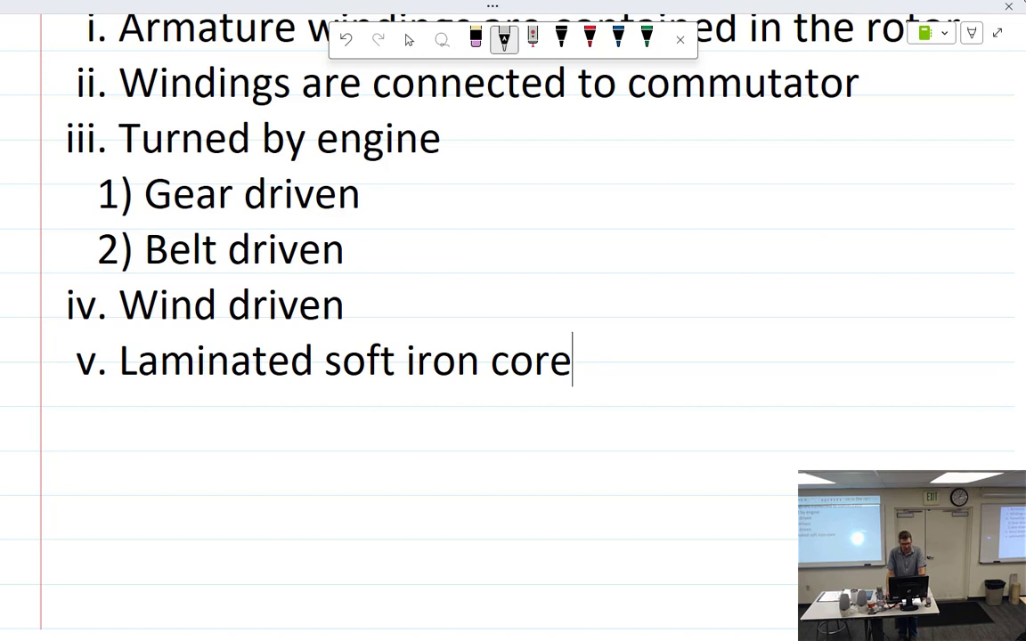
{"action": "key", "text": "Return"}
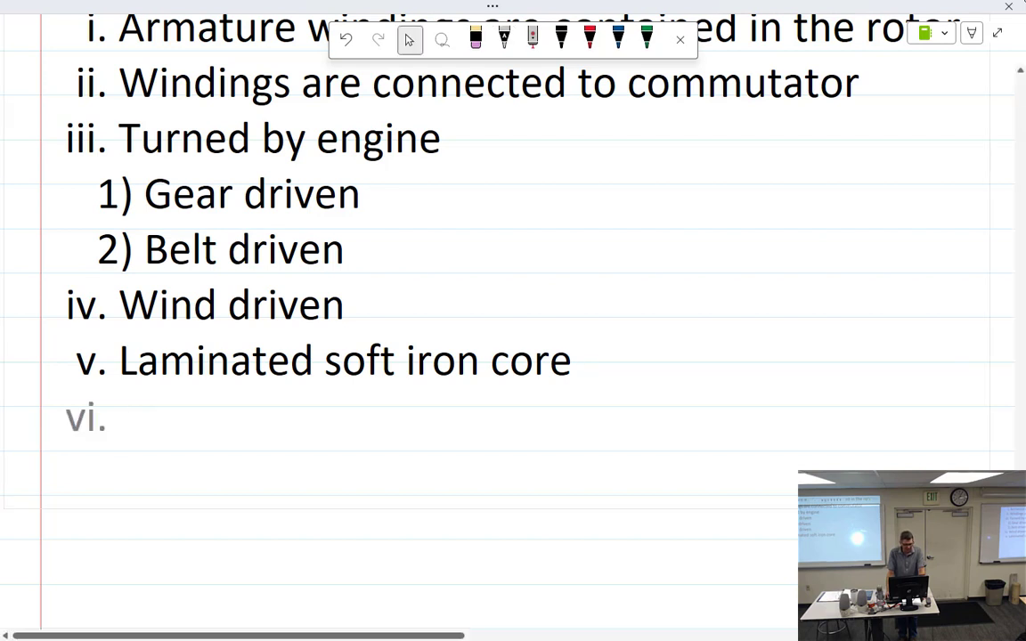
Step: Write "Field windings" as item b, at the same level as Armature, using handwriting-to-text
{"action": "key", "text": "shift+Tab"}
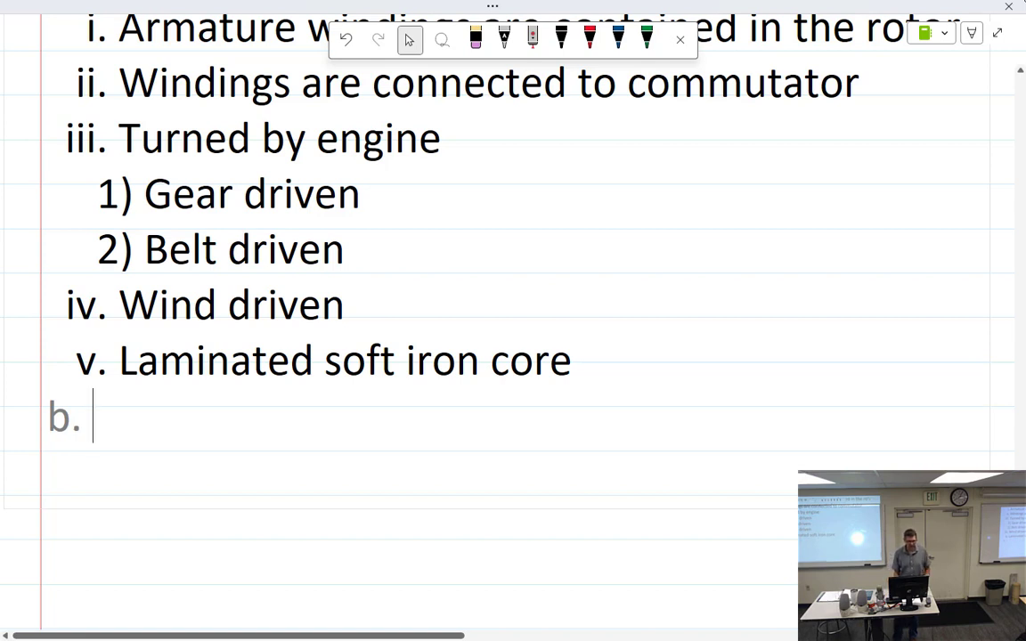
{"action": "mouse_move", "coordinate": [109, 392]}
{"action": "left_mouse_down"}
{"action": "mouse_move", "coordinate": [93, 438]}
{"action": "mouse_move", "coordinate": [110, 410]}
{"action": "left_mouse_up"}
{"action": "mouse_move", "coordinate": [119, 415]}
{"action": "left_mouse_down"}
{"action": "mouse_move", "coordinate": [119, 432]}
{"action": "mouse_move", "coordinate": [223, 434]}
{"action": "mouse_move", "coordinate": [242, 412]}
{"action": "left_mouse_up"}
{"action": "mouse_move", "coordinate": [247, 420]}
{"action": "left_mouse_down"}
{"action": "mouse_move", "coordinate": [248, 435]}
{"action": "mouse_move", "coordinate": [272, 435]}
{"action": "left_mouse_up"}
{"action": "mouse_move", "coordinate": [286, 420]}
{"action": "left_mouse_down"}
{"action": "mouse_move", "coordinate": [294, 403]}
{"action": "mouse_move", "coordinate": [303, 434]}
{"action": "left_mouse_up"}
{"action": "mouse_move", "coordinate": [308, 435]}
{"action": "left_mouse_down"}
{"action": "mouse_move", "coordinate": [319, 420]}
{"action": "mouse_move", "coordinate": [326, 435]}
{"action": "left_mouse_up"}
{"action": "mouse_move", "coordinate": [344, 417]}
{"action": "left_mouse_down"}
{"action": "mouse_move", "coordinate": [331, 445]}
{"action": "mouse_move", "coordinate": [349, 437]}
{"action": "left_mouse_up"}
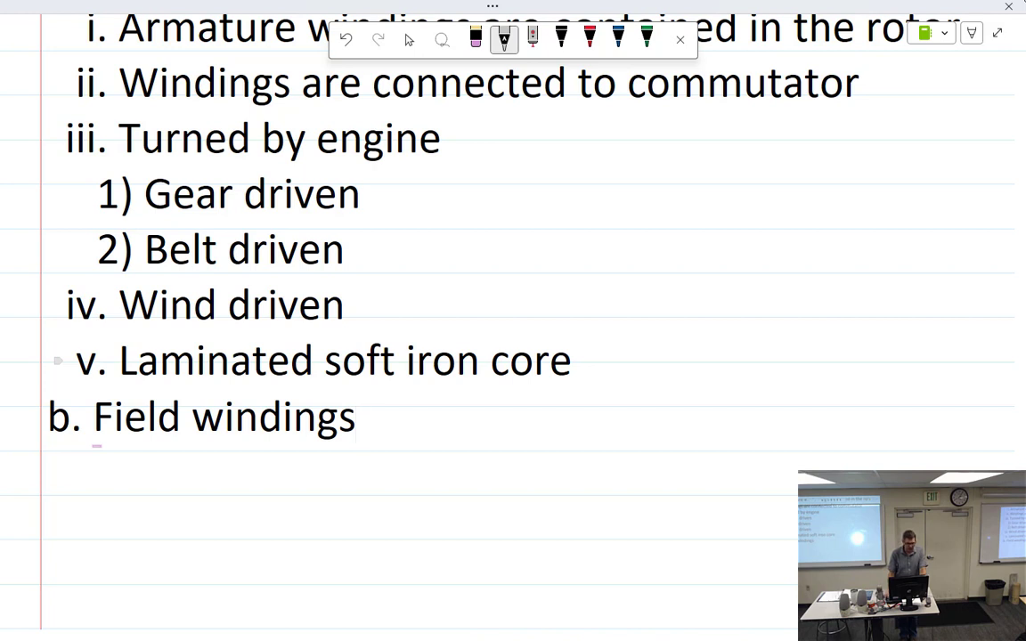
Step: Handwrite "Field windings (field poles)" as sub-item i under Field windings using handwriting-to-text
{"action": "key", "text": "Return"}
{"action": "key", "text": "Tab"}
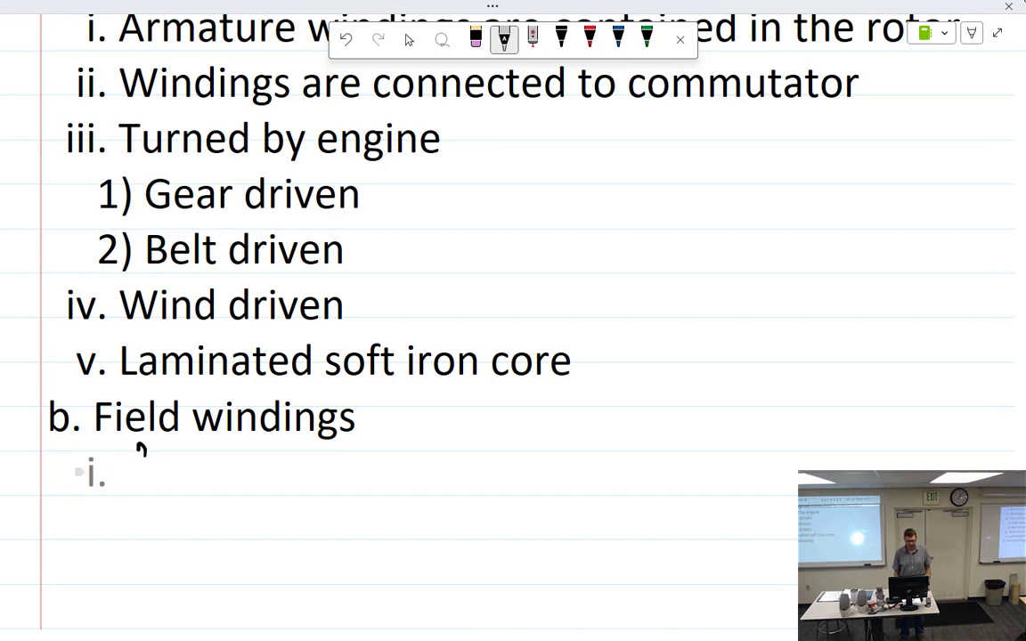
{"action": "mouse_move", "coordinate": [141, 448]}
{"action": "left_mouse_down"}
{"action": "mouse_move", "coordinate": [131, 484]}
{"action": "mouse_move", "coordinate": [157, 472]}
{"action": "mouse_move", "coordinate": [167, 481]}
{"action": "mouse_move", "coordinate": [201, 445]}
{"action": "mouse_move", "coordinate": [269, 469]}
{"action": "mouse_move", "coordinate": [275, 486]}
{"action": "left_mouse_up"}
{"action": "mouse_move", "coordinate": [283, 472]}
{"action": "left_mouse_down"}
{"action": "mouse_move", "coordinate": [298, 483]}
{"action": "mouse_move", "coordinate": [305, 458]}
{"action": "left_mouse_up"}
{"action": "mouse_move", "coordinate": [321, 472]}
{"action": "left_mouse_down"}
{"action": "mouse_move", "coordinate": [320, 485]}
{"action": "mouse_move", "coordinate": [364, 478]}
{"action": "left_mouse_up"}
{"action": "left_click_drag", "start_coordinate": [426, 452], "coordinate": [426, 492]}
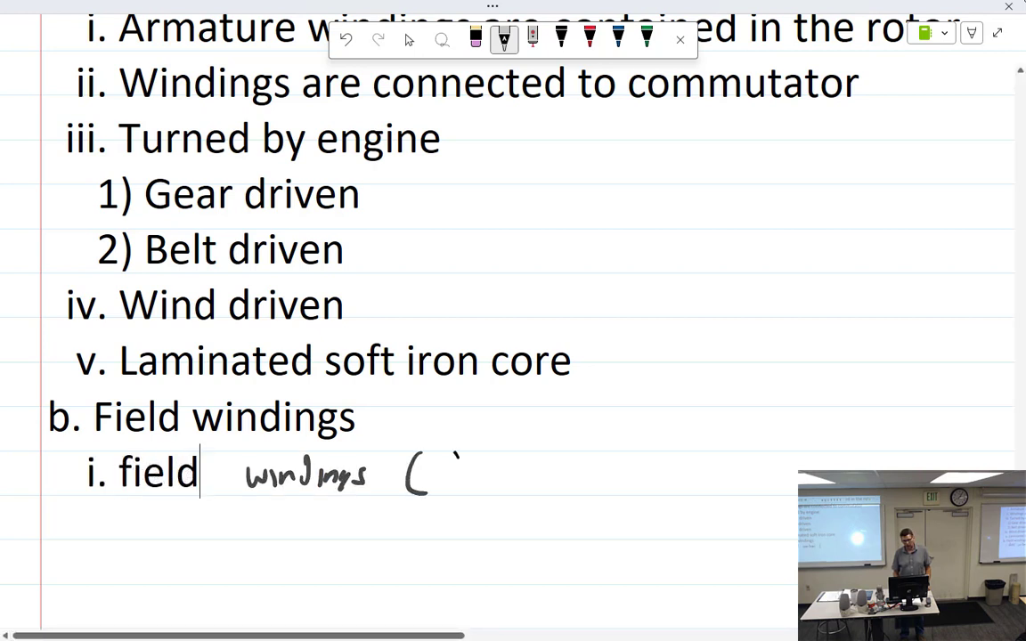
{"action": "left_click_drag", "start_coordinate": [458, 457], "coordinate": [447, 489]}
{"action": "left_click_drag", "start_coordinate": [445, 477], "coordinate": [458, 474]}
{"action": "mouse_move", "coordinate": [465, 481]}
{"action": "left_mouse_down"}
{"action": "mouse_move", "coordinate": [466, 494]}
{"action": "mouse_move", "coordinate": [487, 488]}
{"action": "left_mouse_up"}
{"action": "mouse_move", "coordinate": [496, 462]}
{"action": "left_mouse_down"}
{"action": "mouse_move", "coordinate": [494, 490]}
{"action": "mouse_move", "coordinate": [512, 461]}
{"action": "mouse_move", "coordinate": [550, 492]}
{"action": "mouse_move", "coordinate": [568, 490]}
{"action": "left_mouse_up"}
{"action": "left_click_drag", "start_coordinate": [573, 482], "coordinate": [586, 490]}
{"action": "left_click_drag", "start_coordinate": [599, 441], "coordinate": [605, 497]}
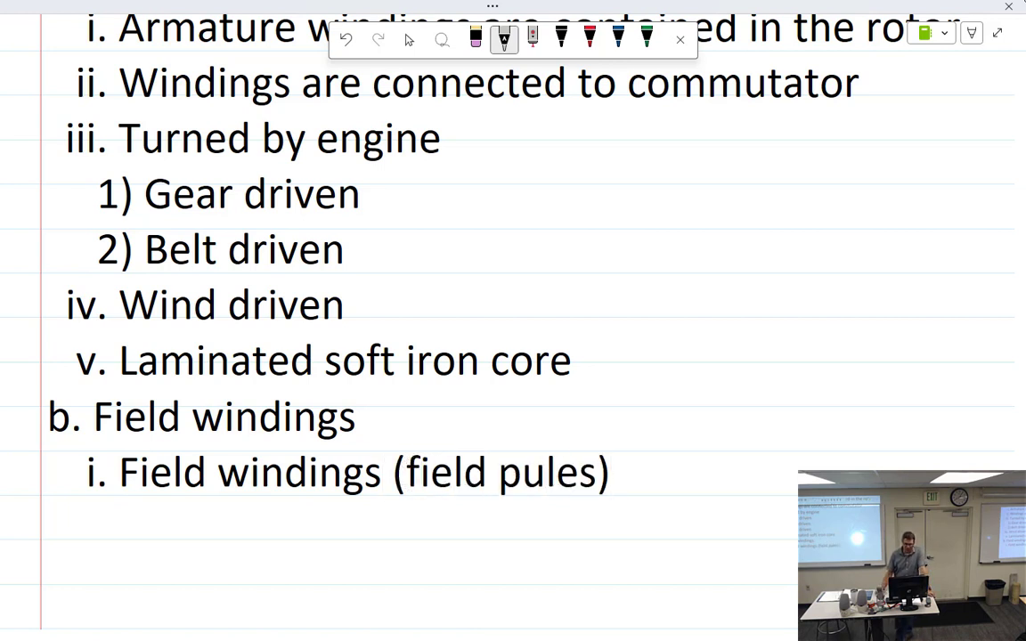
Step: Correct the misrecognized "pules)" to "poles)" in sub-item i under Field windings
{"action": "key", "text": "BackSpace"}
{"action": "key", "text": "BackSpace"}
{"action": "key", "text": "BackSpace"}
{"action": "key", "text": "BackSpace"}
{"action": "key", "text": "BackSpace"}
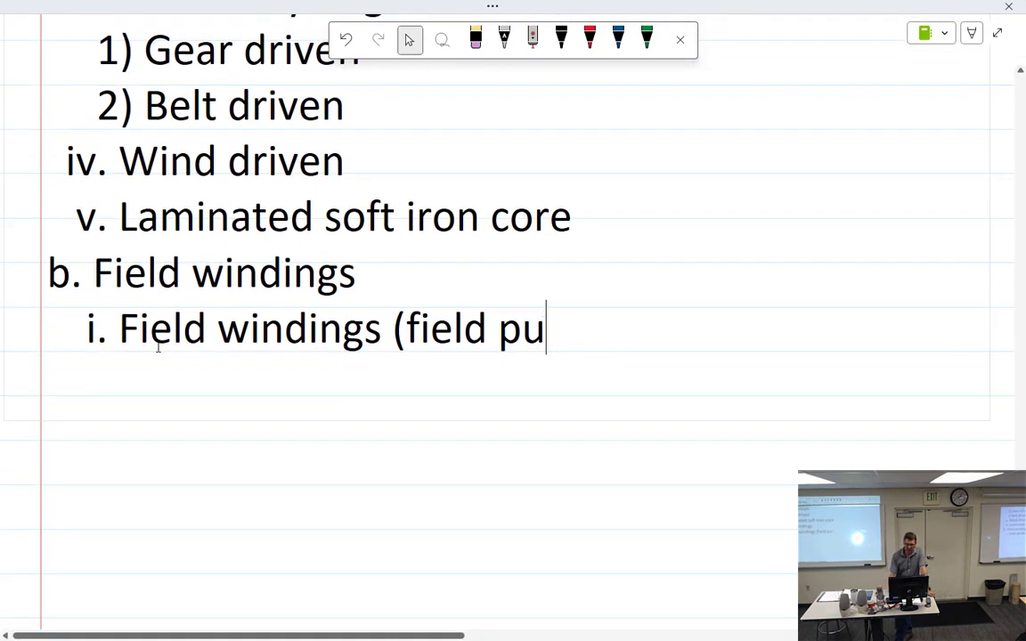
{"action": "key", "text": "BackSpace"}
{"action": "key", "text": "BackSpace"}
{"action": "left_click", "coordinate": [504, 39]}
{"action": "left_click_drag", "start_coordinate": [521, 331], "coordinate": [559, 352]}
{"action": "left_click_drag", "start_coordinate": [567, 344], "coordinate": [583, 350]}
{"action": "left_click_drag", "start_coordinate": [587, 303], "coordinate": [594, 356]}
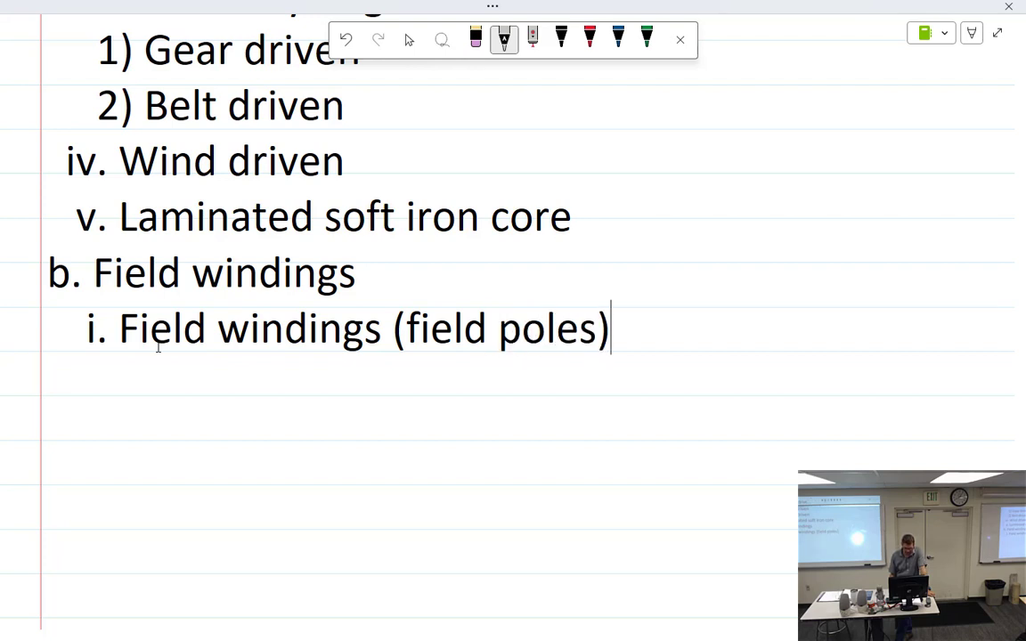
Step: Extend sub-item i under Field windings with "wrapped around field Shoes" using handwriting-to-text
{"action": "mouse_move", "coordinate": [641, 332]}
{"action": "left_mouse_down"}
{"action": "mouse_move", "coordinate": [658, 345]}
{"action": "mouse_move", "coordinate": [683, 332]}
{"action": "mouse_move", "coordinate": [712, 363]}
{"action": "mouse_move", "coordinate": [727, 344]}
{"action": "mouse_move", "coordinate": [741, 348]}
{"action": "left_mouse_up"}
{"action": "mouse_move", "coordinate": [752, 337]}
{"action": "left_mouse_down"}
{"action": "mouse_move", "coordinate": [754, 347]}
{"action": "mouse_move", "coordinate": [818, 335]}
{"action": "mouse_move", "coordinate": [852, 344]}
{"action": "left_mouse_up"}
{"action": "mouse_move", "coordinate": [853, 346]}
{"action": "left_mouse_down"}
{"action": "mouse_move", "coordinate": [862, 337]}
{"action": "mouse_move", "coordinate": [906, 348]}
{"action": "left_mouse_up"}
{"action": "left_click_drag", "start_coordinate": [905, 339], "coordinate": [920, 335]}
{"action": "mouse_move", "coordinate": [926, 334]}
{"action": "left_mouse_down"}
{"action": "mouse_move", "coordinate": [926, 348]}
{"action": "mouse_move", "coordinate": [944, 346]}
{"action": "left_mouse_up"}
{"action": "mouse_move", "coordinate": [951, 322]}
{"action": "left_mouse_down"}
{"action": "mouse_move", "coordinate": [951, 345]}
{"action": "mouse_move", "coordinate": [968, 345]}
{"action": "left_mouse_up"}
{"action": "left_click_drag", "start_coordinate": [965, 334], "coordinate": [962, 344]}
{"action": "mouse_move", "coordinate": [143, 372]}
{"action": "left_mouse_down"}
{"action": "mouse_move", "coordinate": [127, 394]}
{"action": "mouse_move", "coordinate": [200, 390]}
{"action": "left_mouse_up"}
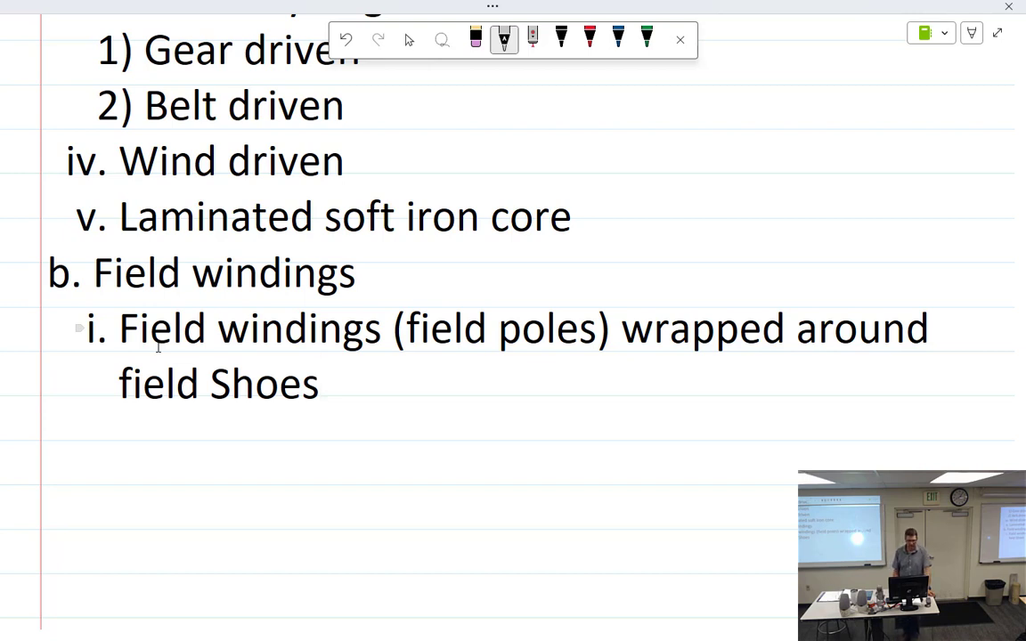
Step: Add "Field shoes contain residual magnetism" as sub-item ii under Field windings using handwriting-to-text
{"action": "key", "text": "Return"}
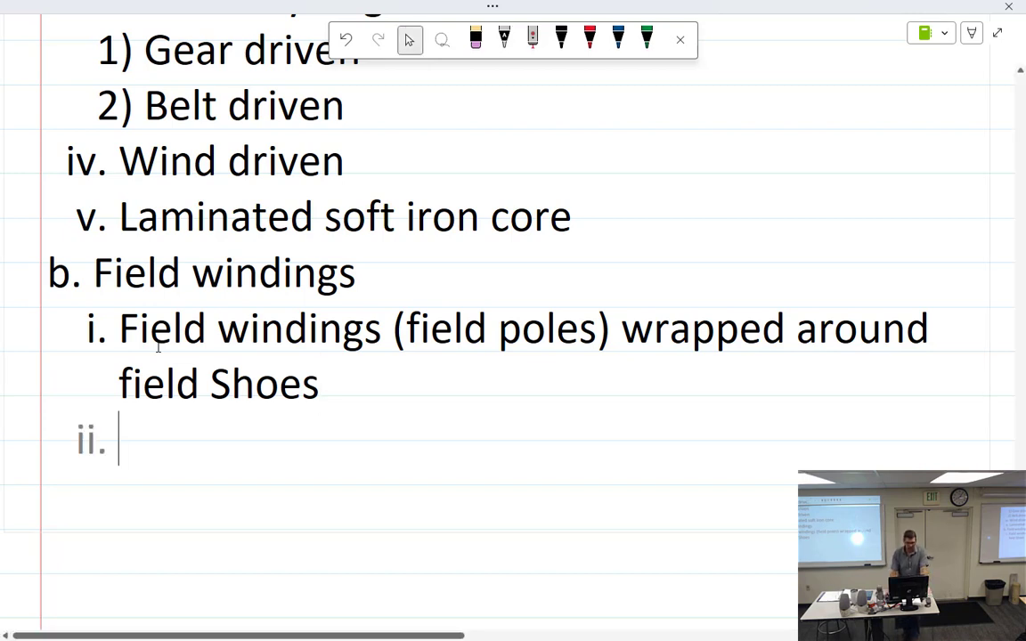
{"action": "mouse_move", "coordinate": [144, 418]}
{"action": "left_mouse_down"}
{"action": "mouse_move", "coordinate": [137, 454]}
{"action": "mouse_move", "coordinate": [147, 440]}
{"action": "left_mouse_up"}
{"action": "mouse_move", "coordinate": [154, 437]}
{"action": "left_mouse_down"}
{"action": "mouse_move", "coordinate": [154, 452]}
{"action": "mouse_move", "coordinate": [178, 452]}
{"action": "left_mouse_up"}
{"action": "mouse_move", "coordinate": [184, 425]}
{"action": "left_mouse_down"}
{"action": "mouse_move", "coordinate": [183, 449]}
{"action": "mouse_move", "coordinate": [204, 413]}
{"action": "mouse_move", "coordinate": [237, 452]}
{"action": "mouse_move", "coordinate": [299, 440]}
{"action": "mouse_move", "coordinate": [302, 452]}
{"action": "left_mouse_up"}
{"action": "mouse_move", "coordinate": [314, 437]}
{"action": "left_mouse_down"}
{"action": "mouse_move", "coordinate": [306, 452]}
{"action": "mouse_move", "coordinate": [362, 441]}
{"action": "mouse_move", "coordinate": [363, 451]}
{"action": "left_mouse_up"}
{"action": "left_click_drag", "start_coordinate": [376, 435], "coordinate": [403, 447]}
{"action": "mouse_move", "coordinate": [417, 419]}
{"action": "left_mouse_down"}
{"action": "mouse_move", "coordinate": [421, 441]}
{"action": "mouse_move", "coordinate": [436, 428]}
{"action": "left_mouse_up"}
{"action": "left_click_drag", "start_coordinate": [444, 436], "coordinate": [451, 451]}
{"action": "mouse_move", "coordinate": [456, 437]}
{"action": "left_mouse_down"}
{"action": "mouse_move", "coordinate": [467, 451]}
{"action": "mouse_move", "coordinate": [451, 423]}
{"action": "left_mouse_up"}
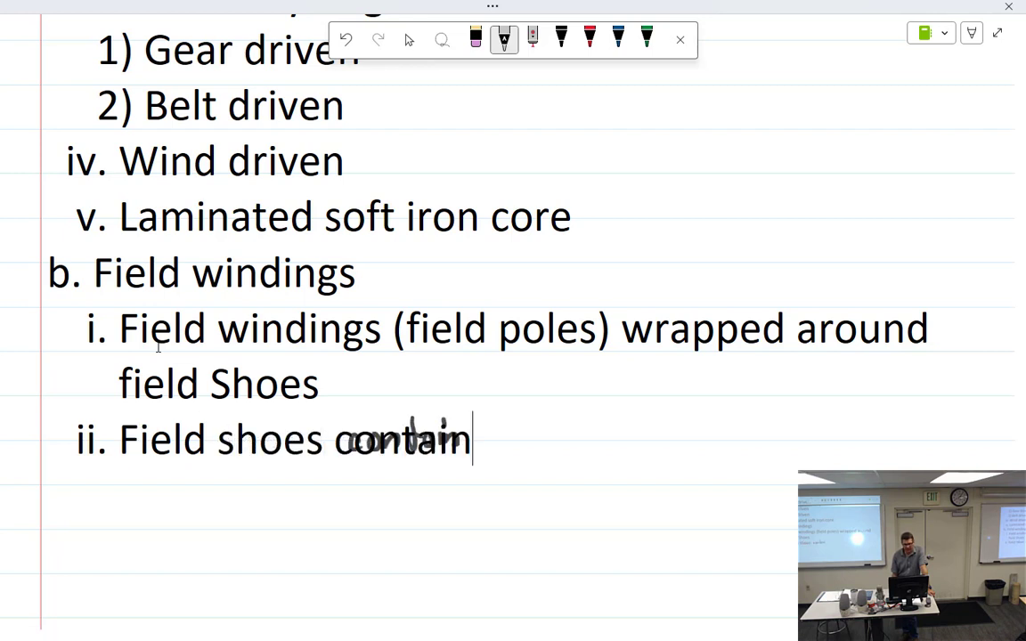
{"action": "left_click_drag", "start_coordinate": [505, 441], "coordinate": [515, 436]}
{"action": "left_click_drag", "start_coordinate": [524, 443], "coordinate": [536, 451]}
{"action": "left_click_drag", "start_coordinate": [552, 435], "coordinate": [552, 451]}
{"action": "left_click_drag", "start_coordinate": [566, 436], "coordinate": [594, 447]}
{"action": "left_click_drag", "start_coordinate": [600, 435], "coordinate": [598, 439]}
{"action": "mouse_move", "coordinate": [661, 428]}
{"action": "left_mouse_down"}
{"action": "mouse_move", "coordinate": [662, 446]}
{"action": "mouse_move", "coordinate": [683, 445]}
{"action": "left_mouse_up"}
{"action": "left_click_drag", "start_coordinate": [696, 433], "coordinate": [699, 445]}
{"action": "left_click_drag", "start_coordinate": [714, 434], "coordinate": [706, 452]}
{"action": "left_click_drag", "start_coordinate": [720, 431], "coordinate": [750, 443]}
{"action": "mouse_move", "coordinate": [753, 415]}
{"action": "left_mouse_down"}
{"action": "mouse_move", "coordinate": [756, 445]}
{"action": "mouse_move", "coordinate": [762, 434]}
{"action": "left_mouse_up"}
{"action": "left_click_drag", "start_coordinate": [770, 430], "coordinate": [768, 442]}
{"action": "mouse_move", "coordinate": [781, 429]}
{"action": "left_mouse_down"}
{"action": "mouse_move", "coordinate": [773, 442]}
{"action": "mouse_move", "coordinate": [804, 441]}
{"action": "left_mouse_up"}
{"action": "left_click", "coordinate": [772, 412]}
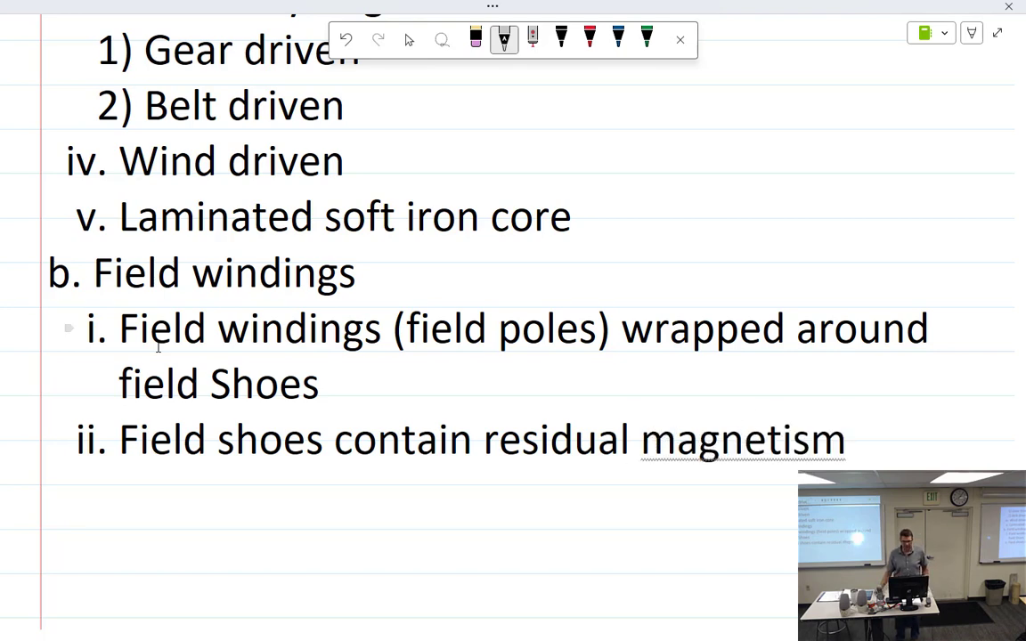
Step: Write "Brushes" as item c, at the same level as Field windings, using handwriting-to-text
{"action": "scroll", "coordinate": [158, 348], "scroll_direction": "down", "scroll_amount": 3}
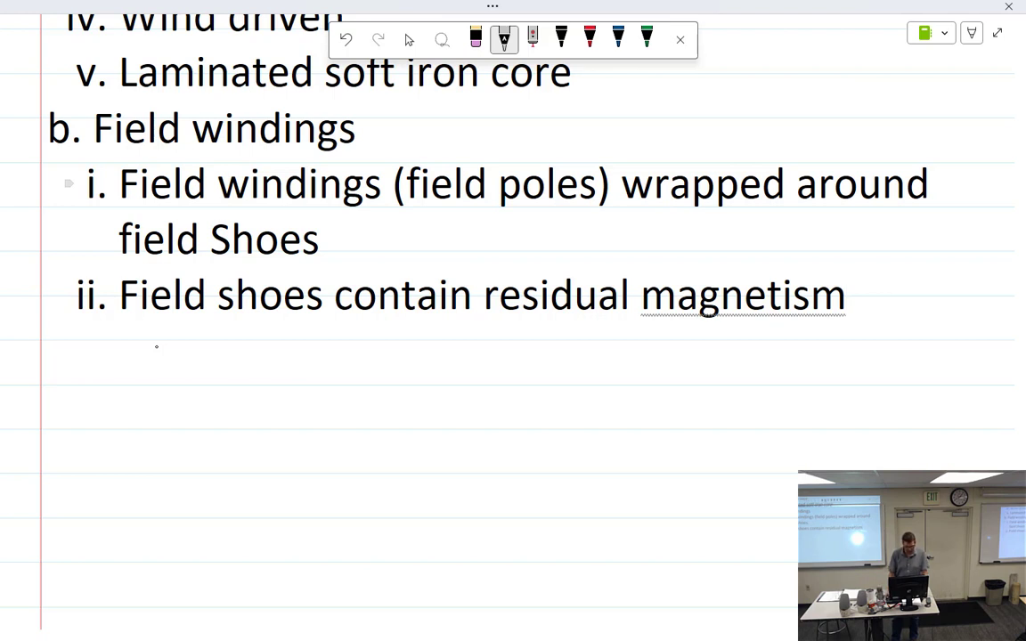
{"action": "key", "text": "Return"}
{"action": "key", "text": "shift+Tab"}
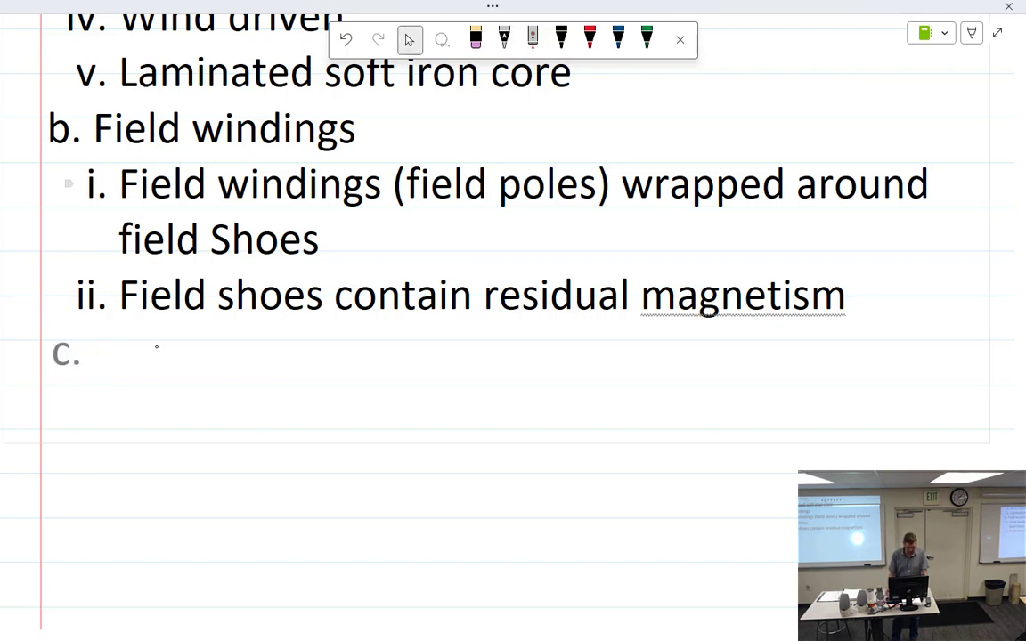
{"action": "left_click_drag", "start_coordinate": [104, 345], "coordinate": [104, 375]}
{"action": "mouse_move", "coordinate": [96, 343]}
{"action": "left_mouse_down"}
{"action": "mouse_move", "coordinate": [115, 365]}
{"action": "mouse_move", "coordinate": [103, 374]}
{"action": "left_mouse_up"}
{"action": "left_click_drag", "start_coordinate": [121, 359], "coordinate": [155, 374]}
{"action": "mouse_move", "coordinate": [167, 340]}
{"action": "left_mouse_down"}
{"action": "mouse_move", "coordinate": [182, 374]}
{"action": "mouse_move", "coordinate": [198, 374]}
{"action": "left_mouse_up"}
{"action": "left_click_drag", "start_coordinate": [217, 355], "coordinate": [207, 376]}
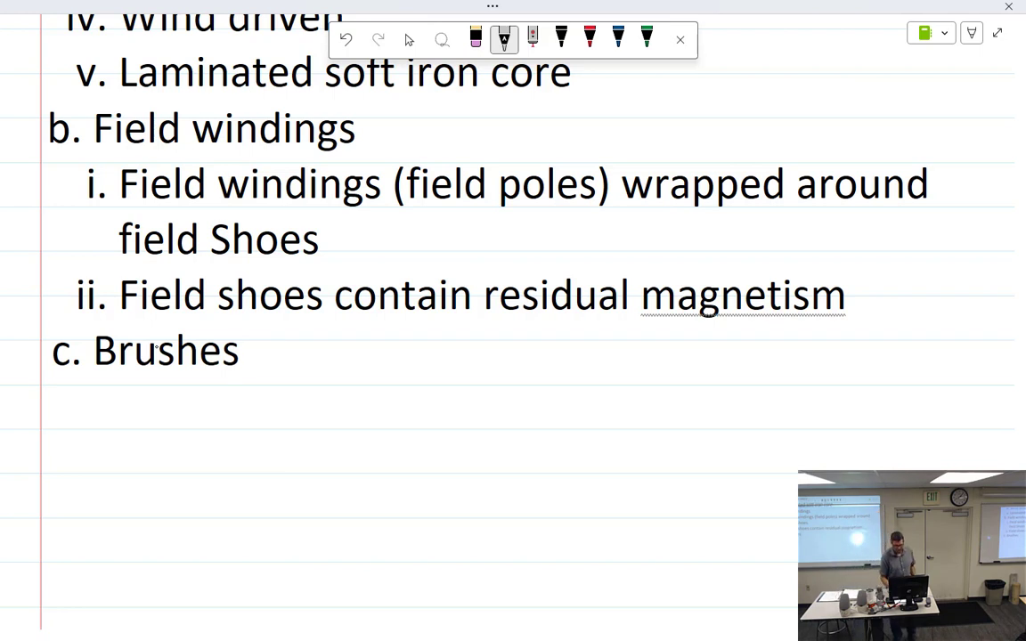
Step: Add "Carbon and graphite compound" as sub-item i under Brushes using handwriting-to-text
{"action": "key", "text": "Return"}
{"action": "key", "text": "Tab"}
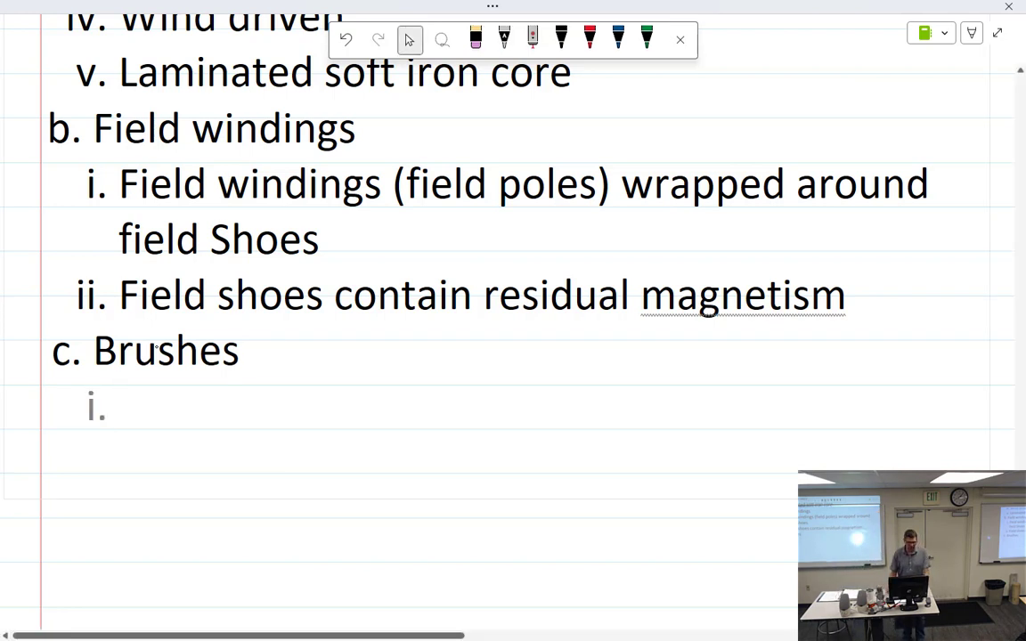
{"action": "left_click", "coordinate": [504, 39]}
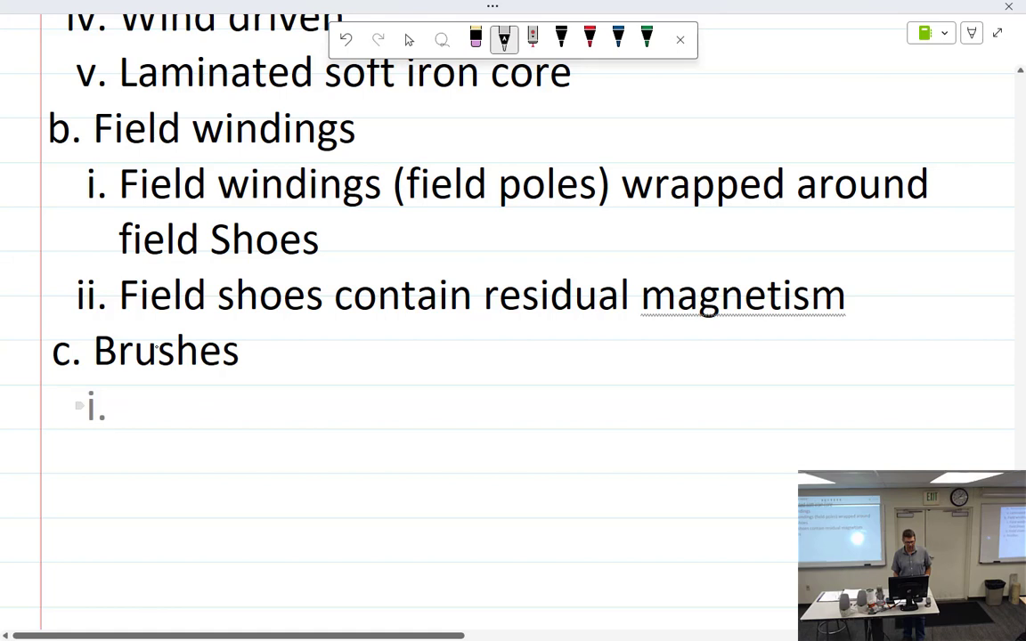
{"action": "mouse_move", "coordinate": [147, 398]}
{"action": "left_mouse_down"}
{"action": "mouse_move", "coordinate": [146, 418]}
{"action": "mouse_move", "coordinate": [287, 411]}
{"action": "mouse_move", "coordinate": [303, 385]}
{"action": "mouse_move", "coordinate": [345, 411]}
{"action": "mouse_move", "coordinate": [373, 407]}
{"action": "left_mouse_up"}
{"action": "mouse_move", "coordinate": [386, 408]}
{"action": "left_mouse_down"}
{"action": "mouse_move", "coordinate": [392, 420]}
{"action": "mouse_move", "coordinate": [440, 418]}
{"action": "left_mouse_up"}
{"action": "mouse_move", "coordinate": [455, 390]}
{"action": "left_mouse_down"}
{"action": "mouse_move", "coordinate": [449, 417]}
{"action": "mouse_move", "coordinate": [476, 410]}
{"action": "left_mouse_up"}
{"action": "left_click_drag", "start_coordinate": [542, 406], "coordinate": [539, 424]}
{"action": "mouse_move", "coordinate": [556, 408]}
{"action": "left_mouse_down"}
{"action": "mouse_move", "coordinate": [589, 424]}
{"action": "mouse_move", "coordinate": [654, 408]}
{"action": "mouse_move", "coordinate": [670, 417]}
{"action": "left_mouse_up"}
{"action": "mouse_move", "coordinate": [681, 407]}
{"action": "left_mouse_down"}
{"action": "mouse_move", "coordinate": [689, 381]}
{"action": "mouse_move", "coordinate": [685, 413]}
{"action": "left_mouse_up"}
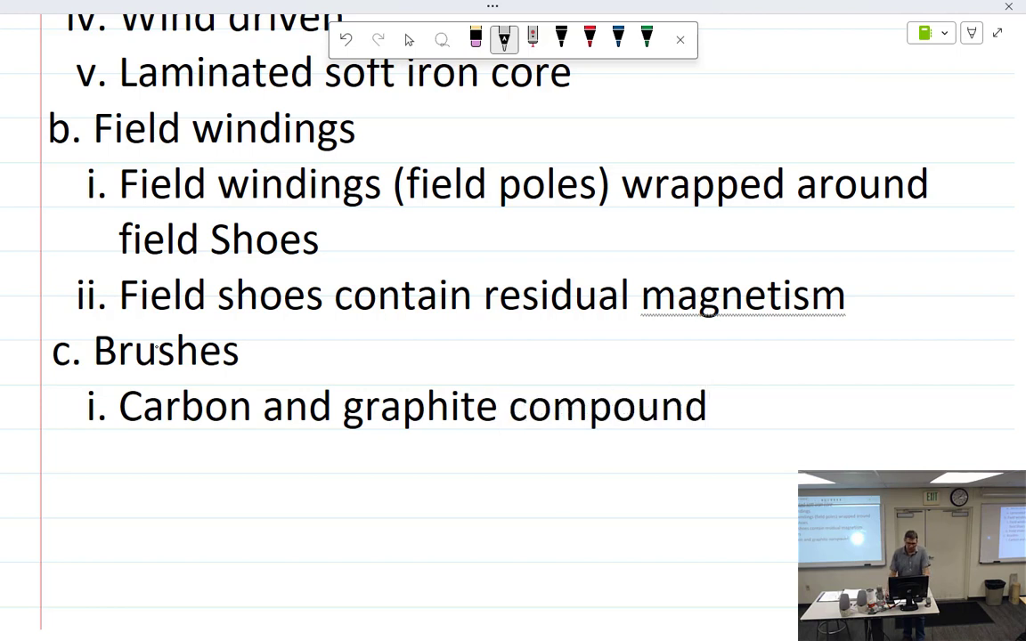
Step: Start sub-item ii under Brushes with "Spring" using handwriting-to-text, deleting the unwanted word "press" after it
{"action": "key", "text": "Return"}
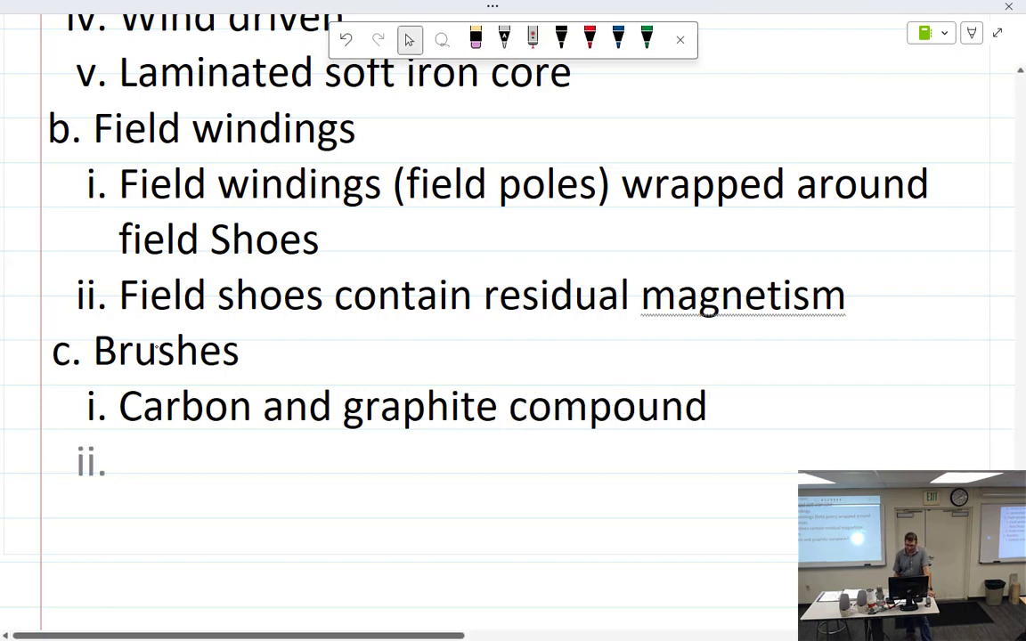
{"action": "left_click", "coordinate": [504, 38]}
{"action": "mouse_move", "coordinate": [147, 453]}
{"action": "left_mouse_down"}
{"action": "mouse_move", "coordinate": [132, 474]}
{"action": "mouse_move", "coordinate": [187, 458]}
{"action": "mouse_move", "coordinate": [207, 460]}
{"action": "mouse_move", "coordinate": [210, 481]}
{"action": "mouse_move", "coordinate": [263, 465]}
{"action": "mouse_move", "coordinate": [314, 472]}
{"action": "left_mouse_up"}
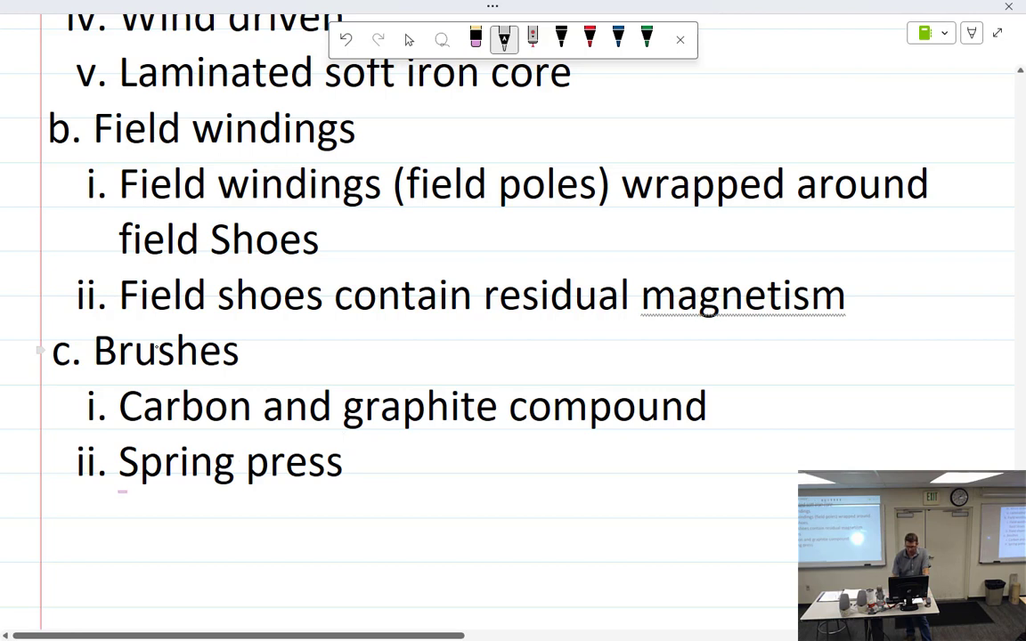
{"action": "key", "text": "BackSpace"}
{"action": "key", "text": "BackSpace"}
{"action": "key", "text": "BackSpace"}
{"action": "key", "text": "BackSpace"}
{"action": "key", "text": "BackSpace"}
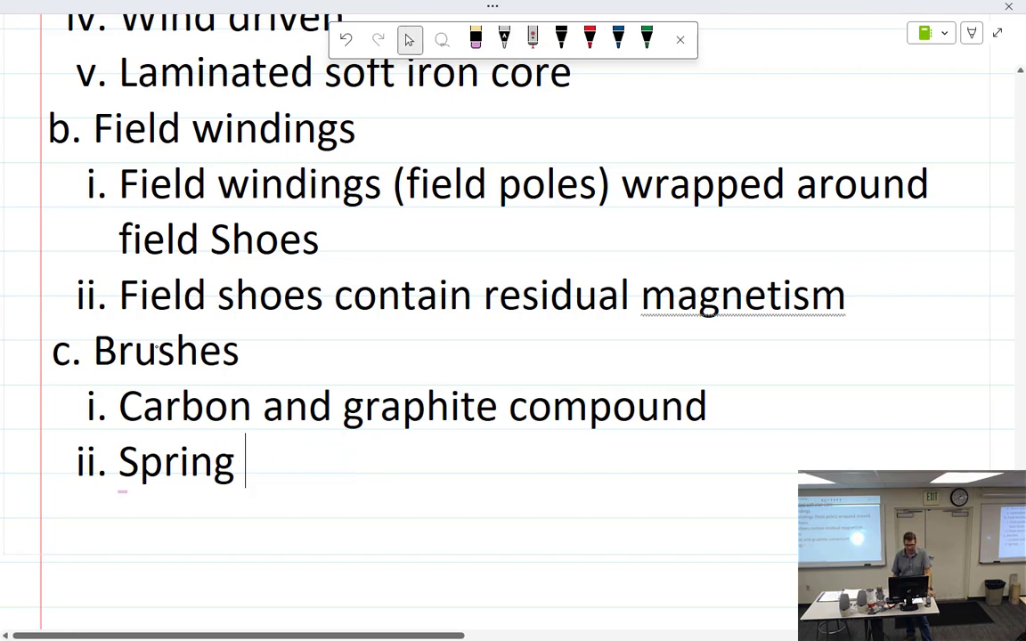
Step: Continue sub-item ii under Brushes with "loaded to apply pressure" using handwriting-to-text
{"action": "mouse_move", "coordinate": [267, 448]}
{"action": "left_mouse_down"}
{"action": "mouse_move", "coordinate": [269, 472]}
{"action": "mouse_move", "coordinate": [290, 457]}
{"action": "mouse_move", "coordinate": [317, 472]}
{"action": "mouse_move", "coordinate": [410, 475]}
{"action": "left_mouse_up"}
{"action": "mouse_move", "coordinate": [404, 464]}
{"action": "left_mouse_down"}
{"action": "mouse_move", "coordinate": [420, 456]}
{"action": "mouse_move", "coordinate": [476, 468]}
{"action": "left_mouse_up"}
{"action": "mouse_move", "coordinate": [484, 457]}
{"action": "left_mouse_down"}
{"action": "mouse_move", "coordinate": [480, 489]}
{"action": "mouse_move", "coordinate": [486, 471]}
{"action": "left_mouse_up"}
{"action": "mouse_move", "coordinate": [500, 456]}
{"action": "left_mouse_down"}
{"action": "mouse_move", "coordinate": [499, 470]}
{"action": "mouse_move", "coordinate": [514, 472]}
{"action": "left_mouse_up"}
{"action": "left_click_drag", "start_coordinate": [520, 456], "coordinate": [511, 481]}
{"action": "mouse_move", "coordinate": [575, 451]}
{"action": "left_mouse_down"}
{"action": "mouse_move", "coordinate": [573, 484]}
{"action": "mouse_move", "coordinate": [575, 470]}
{"action": "left_mouse_up"}
{"action": "left_click_drag", "start_coordinate": [590, 455], "coordinate": [619, 469]}
{"action": "mouse_move", "coordinate": [638, 455]}
{"action": "left_mouse_down"}
{"action": "mouse_move", "coordinate": [631, 468]}
{"action": "mouse_move", "coordinate": [659, 456]}
{"action": "left_mouse_up"}
{"action": "mouse_move", "coordinate": [662, 467]}
{"action": "left_mouse_down"}
{"action": "mouse_move", "coordinate": [673, 454]}
{"action": "mouse_move", "coordinate": [693, 457]}
{"action": "left_mouse_up"}
{"action": "left_click", "coordinate": [409, 40]}
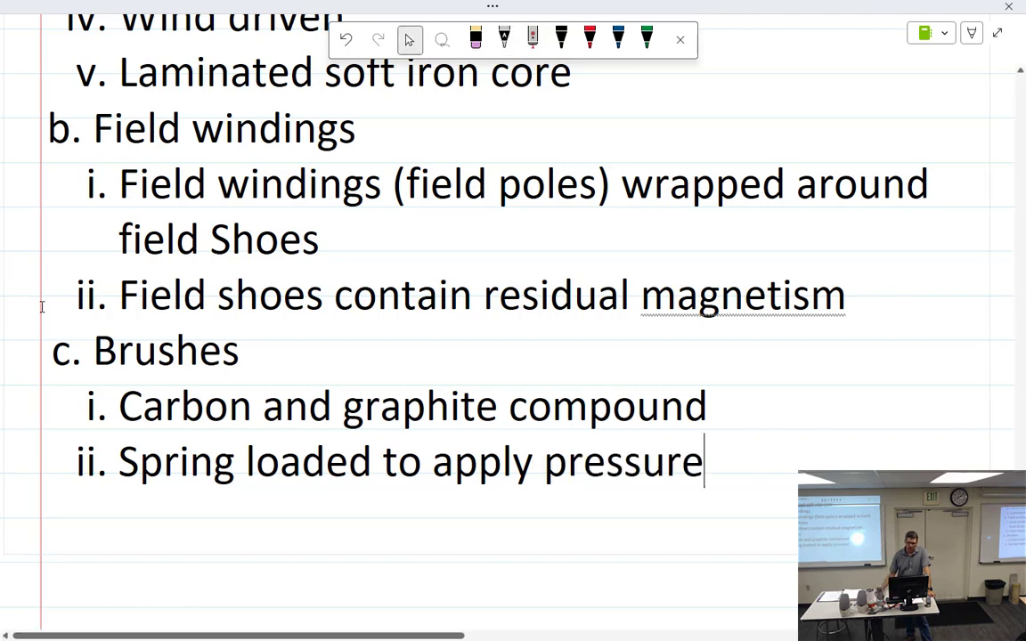
Step: Complete sub-item ii under Brushes with "against commutator" using handwriting-to-text
{"action": "scroll", "coordinate": [42, 305], "scroll_direction": "down", "scroll_amount": 5}
{"action": "left_click", "coordinate": [504, 39]}
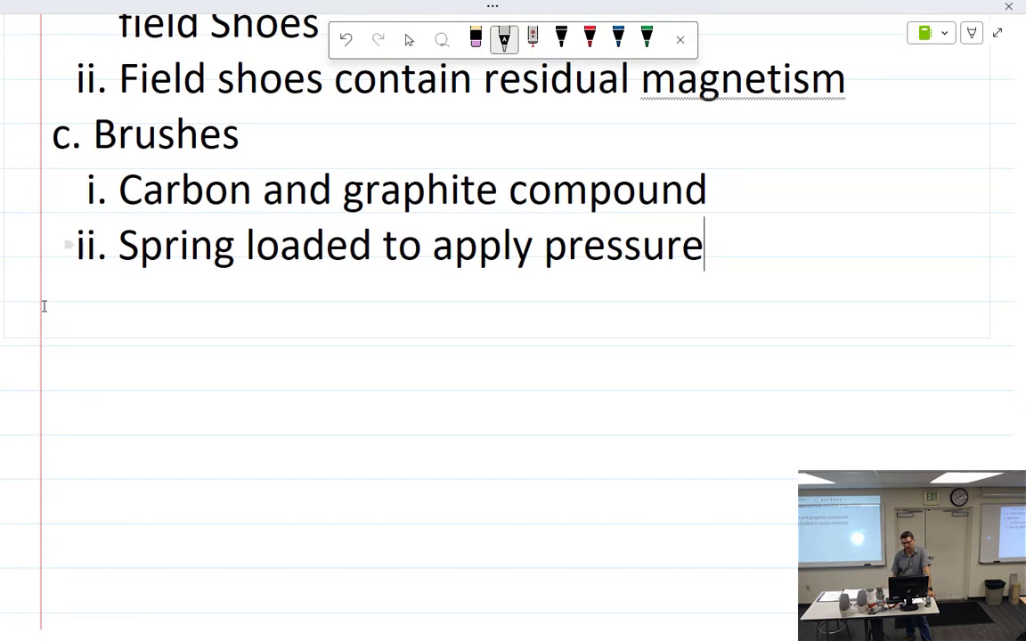
{"action": "mouse_move", "coordinate": [744, 236]}
{"action": "left_mouse_down"}
{"action": "mouse_move", "coordinate": [736, 254]}
{"action": "mouse_move", "coordinate": [744, 254]}
{"action": "left_mouse_up"}
{"action": "left_click_drag", "start_coordinate": [757, 238], "coordinate": [746, 265]}
{"action": "mouse_move", "coordinate": [775, 236]}
{"action": "left_mouse_down"}
{"action": "mouse_move", "coordinate": [776, 252]}
{"action": "mouse_move", "coordinate": [816, 253]}
{"action": "left_mouse_up"}
{"action": "left_click_drag", "start_coordinate": [807, 240], "coordinate": [866, 253]}
{"action": "left_click_drag", "start_coordinate": [873, 241], "coordinate": [881, 239]}
{"action": "left_click_drag", "start_coordinate": [888, 239], "coordinate": [907, 251]}
{"action": "left_click_drag", "start_coordinate": [911, 237], "coordinate": [947, 253]}
{"action": "mouse_move", "coordinate": [958, 238]}
{"action": "left_mouse_down"}
{"action": "mouse_move", "coordinate": [951, 250]}
{"action": "mouse_move", "coordinate": [963, 252]}
{"action": "left_mouse_up"}
{"action": "mouse_move", "coordinate": [973, 222]}
{"action": "left_mouse_down"}
{"action": "mouse_move", "coordinate": [971, 255]}
{"action": "mouse_move", "coordinate": [982, 239]}
{"action": "left_mouse_up"}
{"action": "left_click_drag", "start_coordinate": [986, 239], "coordinate": [1004, 244]}
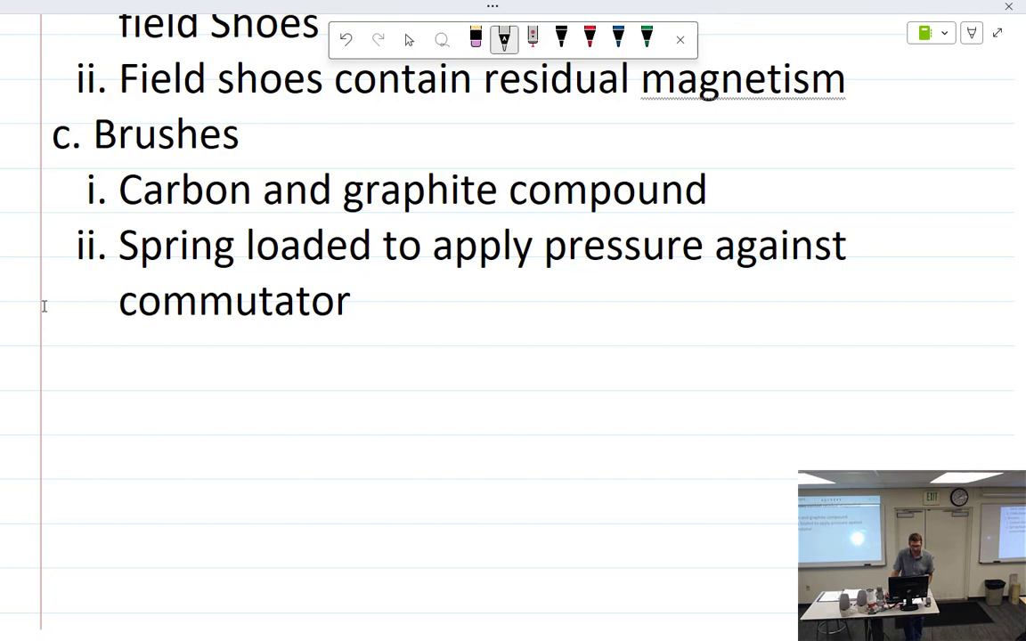
Step: Add "Special holder allows brushes to slide as they wear" as sub-item iii under Brushes using handwriting-to-text
{"action": "key", "text": "Return"}
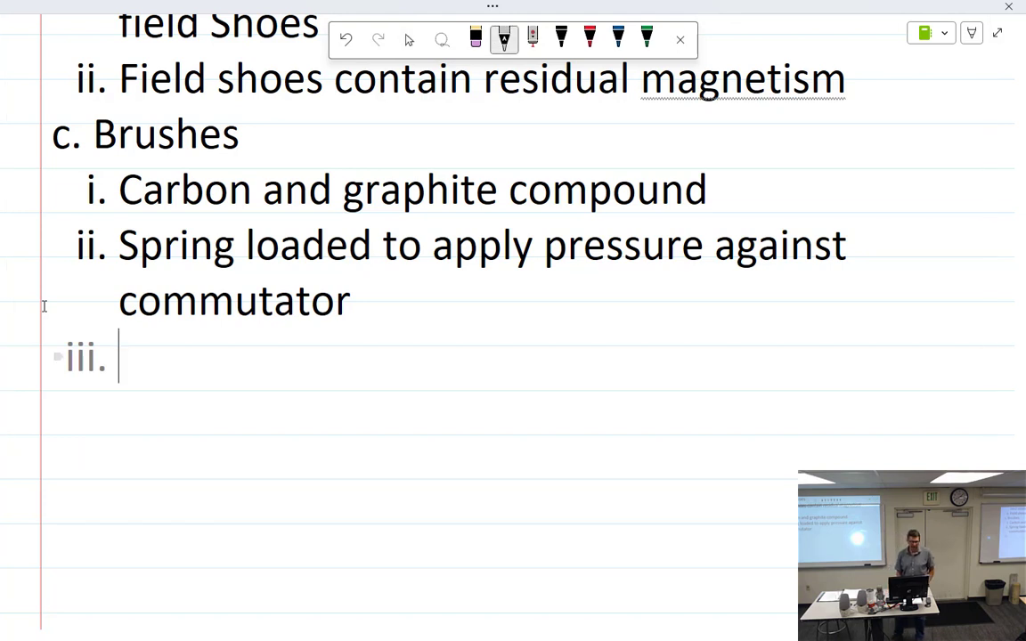
{"action": "mouse_move", "coordinate": [145, 349]}
{"action": "left_mouse_down"}
{"action": "mouse_move", "coordinate": [134, 379]}
{"action": "mouse_move", "coordinate": [162, 365]}
{"action": "mouse_move", "coordinate": [191, 369]}
{"action": "left_mouse_up"}
{"action": "mouse_move", "coordinate": [208, 353]}
{"action": "left_mouse_down"}
{"action": "mouse_move", "coordinate": [207, 368]}
{"action": "mouse_move", "coordinate": [230, 369]}
{"action": "left_mouse_up"}
{"action": "left_click_drag", "start_coordinate": [239, 339], "coordinate": [239, 368]}
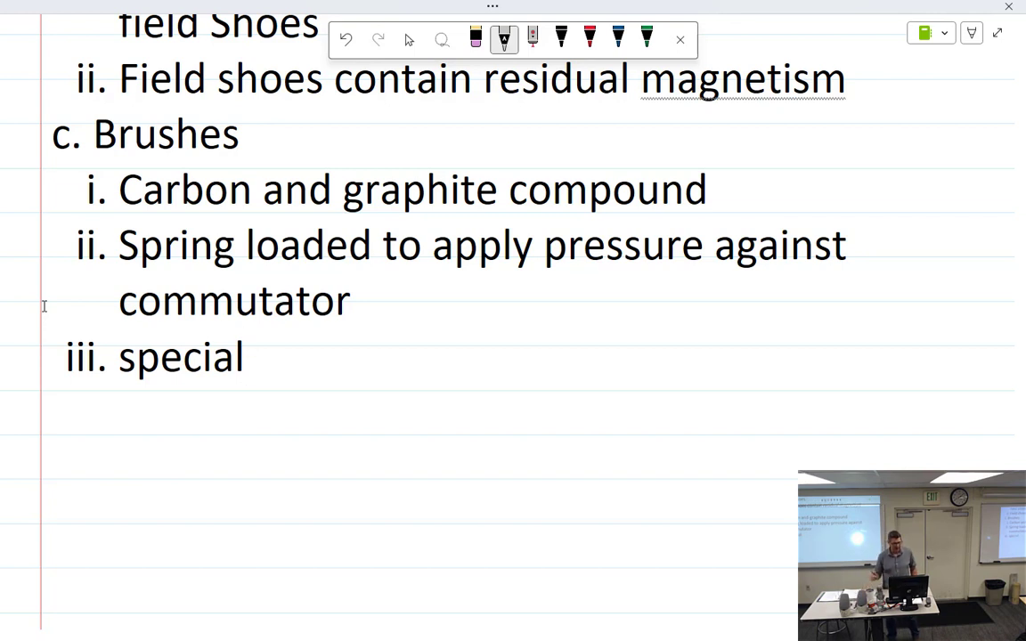
{"action": "mouse_move", "coordinate": [275, 332]}
{"action": "left_mouse_down"}
{"action": "mouse_move", "coordinate": [292, 367]}
{"action": "mouse_move", "coordinate": [312, 331]}
{"action": "mouse_move", "coordinate": [333, 330]}
{"action": "mouse_move", "coordinate": [430, 367]}
{"action": "left_mouse_up"}
{"action": "mouse_move", "coordinate": [440, 333]}
{"action": "left_mouse_down"}
{"action": "mouse_move", "coordinate": [443, 364]}
{"action": "mouse_move", "coordinate": [457, 349]}
{"action": "left_mouse_up"}
{"action": "mouse_move", "coordinate": [465, 348]}
{"action": "left_mouse_down"}
{"action": "mouse_move", "coordinate": [472, 360]}
{"action": "mouse_move", "coordinate": [484, 348]}
{"action": "left_mouse_up"}
{"action": "left_click_drag", "start_coordinate": [496, 344], "coordinate": [495, 359]}
{"action": "mouse_move", "coordinate": [542, 320]}
{"action": "left_mouse_down"}
{"action": "mouse_move", "coordinate": [542, 359]}
{"action": "mouse_move", "coordinate": [558, 356]}
{"action": "left_mouse_up"}
{"action": "mouse_move", "coordinate": [563, 358]}
{"action": "left_mouse_down"}
{"action": "mouse_move", "coordinate": [574, 343]}
{"action": "mouse_move", "coordinate": [599, 356]}
{"action": "left_mouse_up"}
{"action": "mouse_move", "coordinate": [613, 319]}
{"action": "left_mouse_down"}
{"action": "mouse_move", "coordinate": [627, 356]}
{"action": "mouse_move", "coordinate": [647, 356]}
{"action": "left_mouse_up"}
{"action": "left_click_drag", "start_coordinate": [657, 346], "coordinate": [651, 358]}
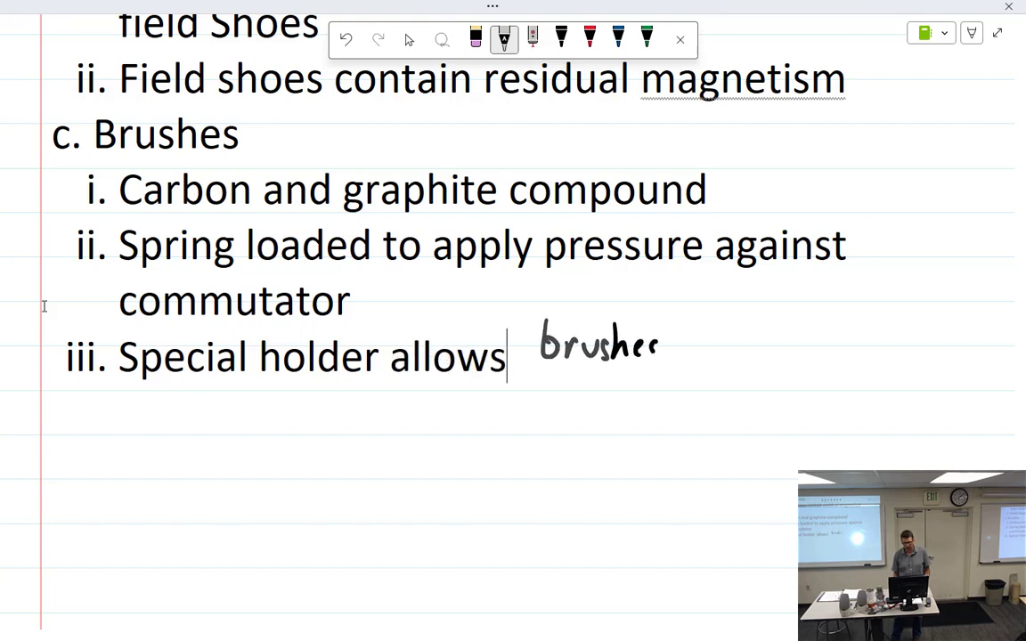
{"action": "mouse_move", "coordinate": [698, 322]}
{"action": "left_mouse_down"}
{"action": "mouse_move", "coordinate": [696, 360]}
{"action": "mouse_move", "coordinate": [705, 337]}
{"action": "left_mouse_up"}
{"action": "left_click_drag", "start_coordinate": [712, 343], "coordinate": [781, 358]}
{"action": "mouse_move", "coordinate": [791, 342]}
{"action": "left_mouse_down"}
{"action": "mouse_move", "coordinate": [793, 358]}
{"action": "mouse_move", "coordinate": [814, 358]}
{"action": "left_mouse_up"}
{"action": "left_click_drag", "start_coordinate": [827, 351], "coordinate": [898, 358]}
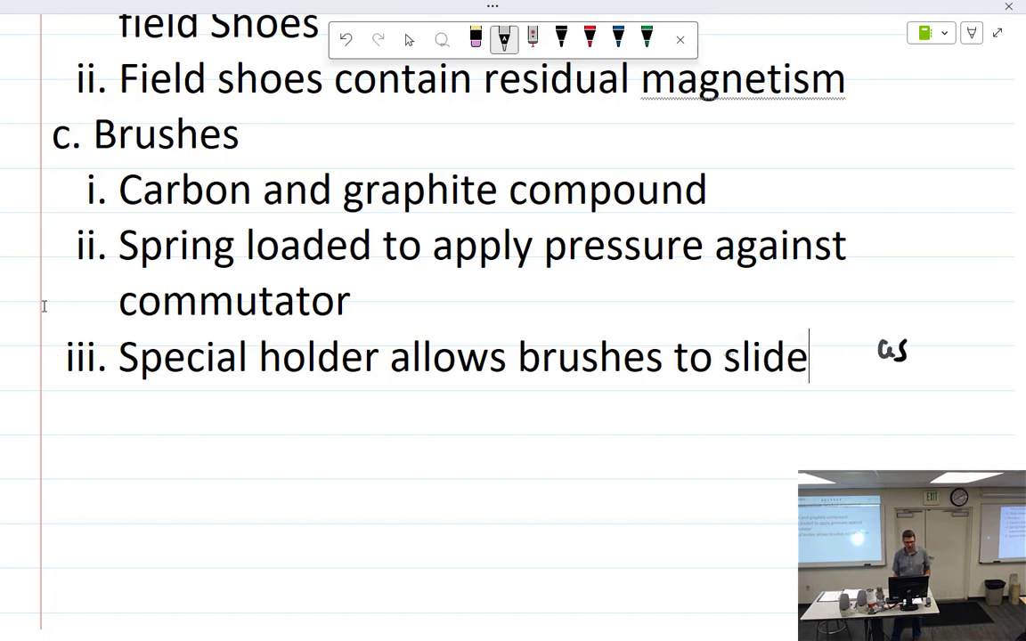
{"action": "mouse_move", "coordinate": [164, 392]}
{"action": "left_mouse_down"}
{"action": "mouse_move", "coordinate": [162, 431]}
{"action": "mouse_move", "coordinate": [175, 410]}
{"action": "left_mouse_up"}
{"action": "mouse_move", "coordinate": [180, 392]}
{"action": "left_mouse_down"}
{"action": "mouse_move", "coordinate": [192, 429]}
{"action": "mouse_move", "coordinate": [233, 436]}
{"action": "left_mouse_up"}
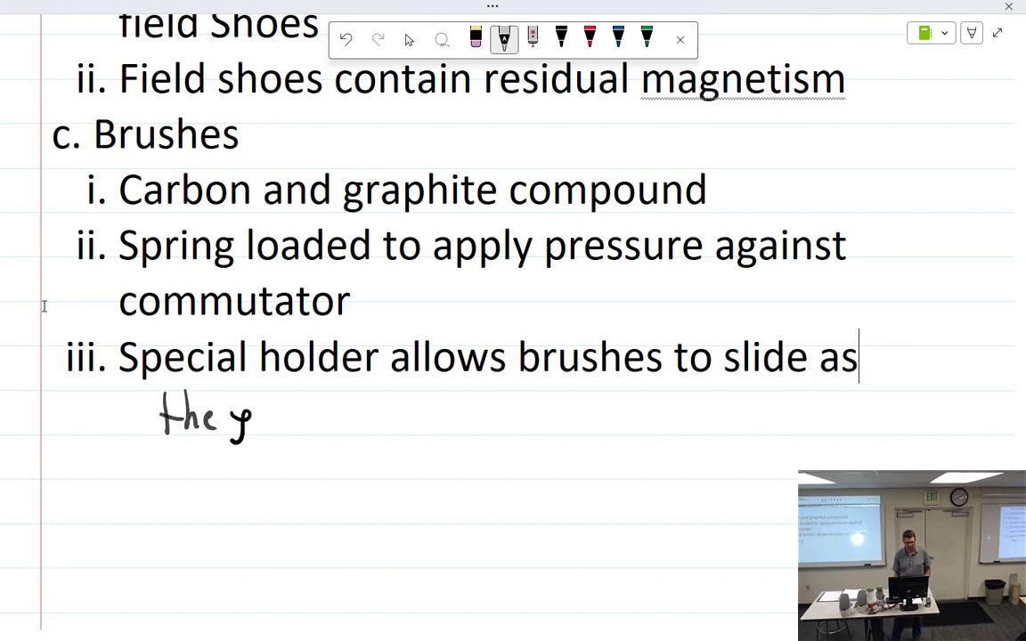
{"action": "mouse_move", "coordinate": [307, 413]}
{"action": "left_mouse_down"}
{"action": "mouse_move", "coordinate": [317, 431]}
{"action": "mouse_move", "coordinate": [394, 417]}
{"action": "left_mouse_up"}
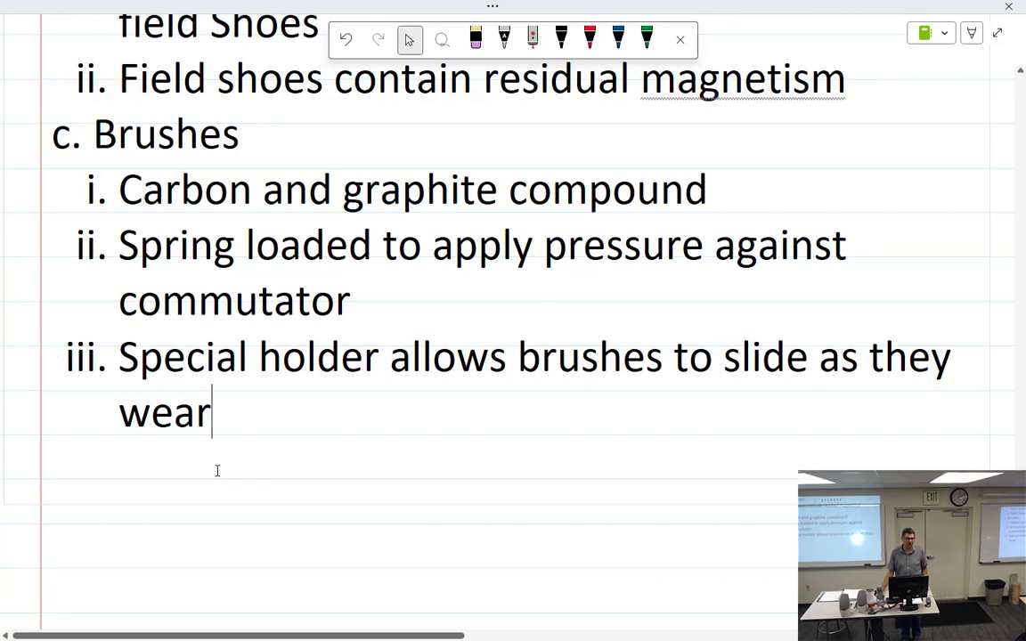
Step: Add "Brushes are replaced at 50% wear" as sub-item iv under Brushes using handwriting-to-text
{"action": "key", "text": "Return"}
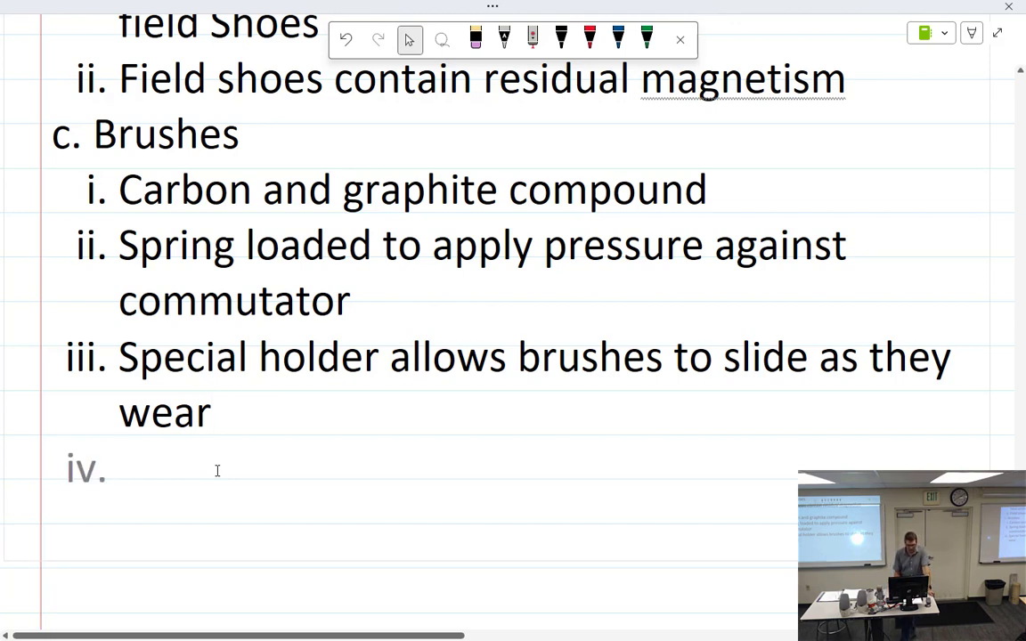
{"action": "key", "text": "ctrl+alt+d"}
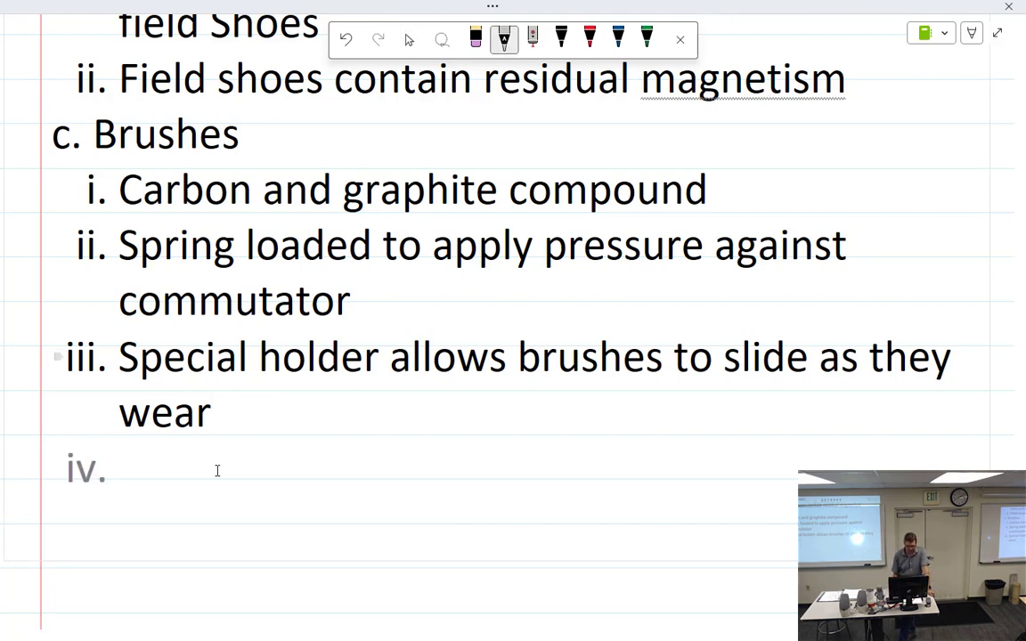
{"action": "mouse_move", "coordinate": [135, 452]}
{"action": "left_mouse_down"}
{"action": "mouse_move", "coordinate": [148, 481]}
{"action": "mouse_move", "coordinate": [273, 476]}
{"action": "mouse_move", "coordinate": [290, 464]}
{"action": "mouse_move", "coordinate": [385, 467]}
{"action": "left_mouse_up"}
{"action": "mouse_move", "coordinate": [392, 488]}
{"action": "left_mouse_down"}
{"action": "mouse_move", "coordinate": [420, 451]}
{"action": "mouse_move", "coordinate": [424, 480]}
{"action": "mouse_move", "coordinate": [447, 475]}
{"action": "left_mouse_up"}
{"action": "left_click_drag", "start_coordinate": [452, 469], "coordinate": [464, 474]}
{"action": "mouse_move", "coordinate": [477, 463]}
{"action": "left_mouse_down"}
{"action": "mouse_move", "coordinate": [479, 476]}
{"action": "mouse_move", "coordinate": [533, 476]}
{"action": "mouse_move", "coordinate": [556, 463]}
{"action": "mouse_move", "coordinate": [597, 479]}
{"action": "mouse_move", "coordinate": [623, 458]}
{"action": "mouse_move", "coordinate": [649, 481]}
{"action": "mouse_move", "coordinate": [733, 458]}
{"action": "mouse_move", "coordinate": [748, 474]}
{"action": "mouse_move", "coordinate": [757, 463]}
{"action": "left_mouse_up"}
{"action": "mouse_move", "coordinate": [771, 458]}
{"action": "left_mouse_down"}
{"action": "mouse_move", "coordinate": [772, 475]}
{"action": "mouse_move", "coordinate": [787, 458]}
{"action": "left_mouse_up"}
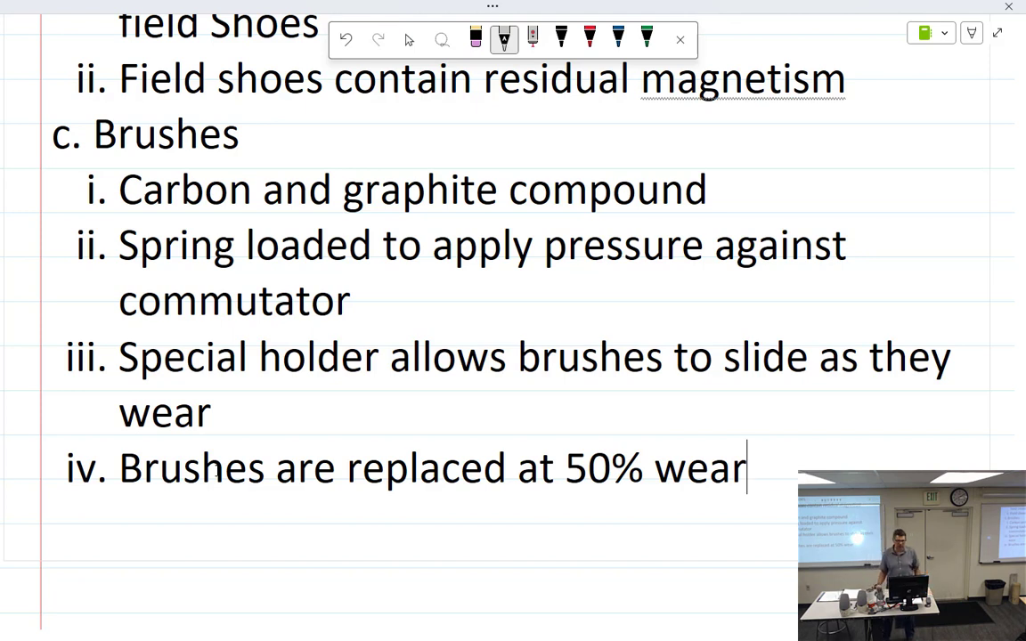
{"action": "left_click", "coordinate": [409, 39]}
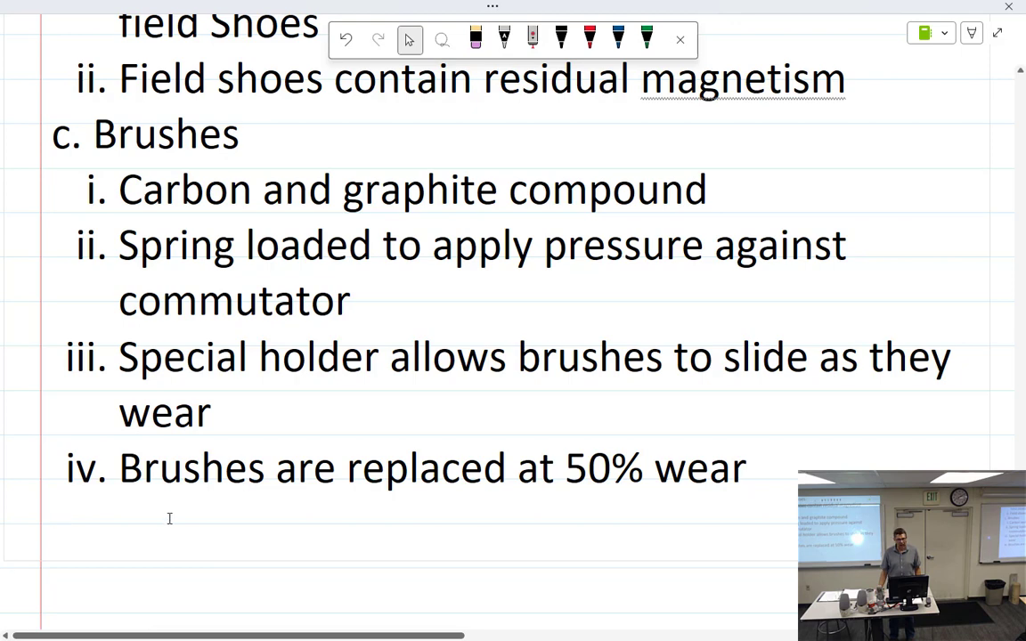
Step: Sketch a rectangular brush with a dashed line across its middle and a curly lead from its top, in blank space beside the Brushes notes
{"action": "scroll", "coordinate": [169, 518], "scroll_direction": "down", "scroll_amount": 3}
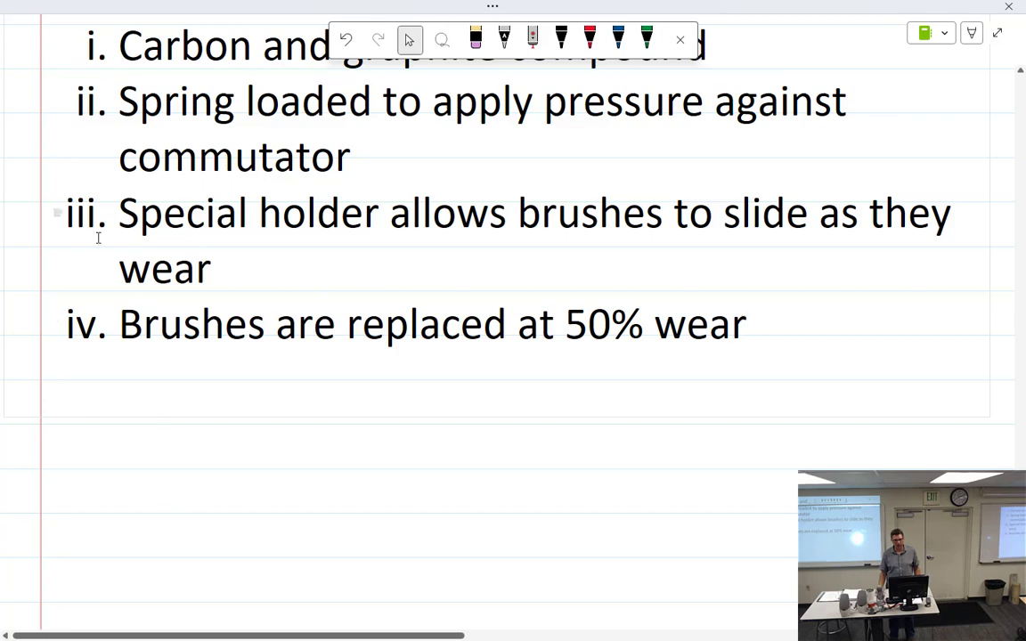
{"action": "left_click", "coordinate": [566, 43]}
{"action": "scroll", "coordinate": [584, 226], "scroll_direction": "right", "scroll_amount": 1}
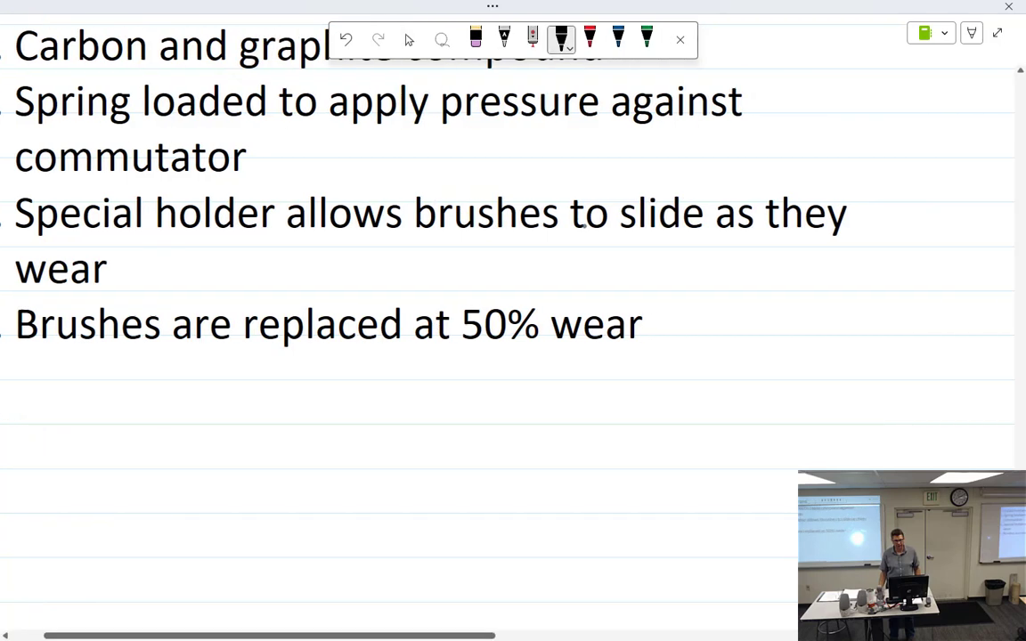
{"action": "scroll", "coordinate": [582, 225], "scroll_direction": "right", "scroll_amount": 15}
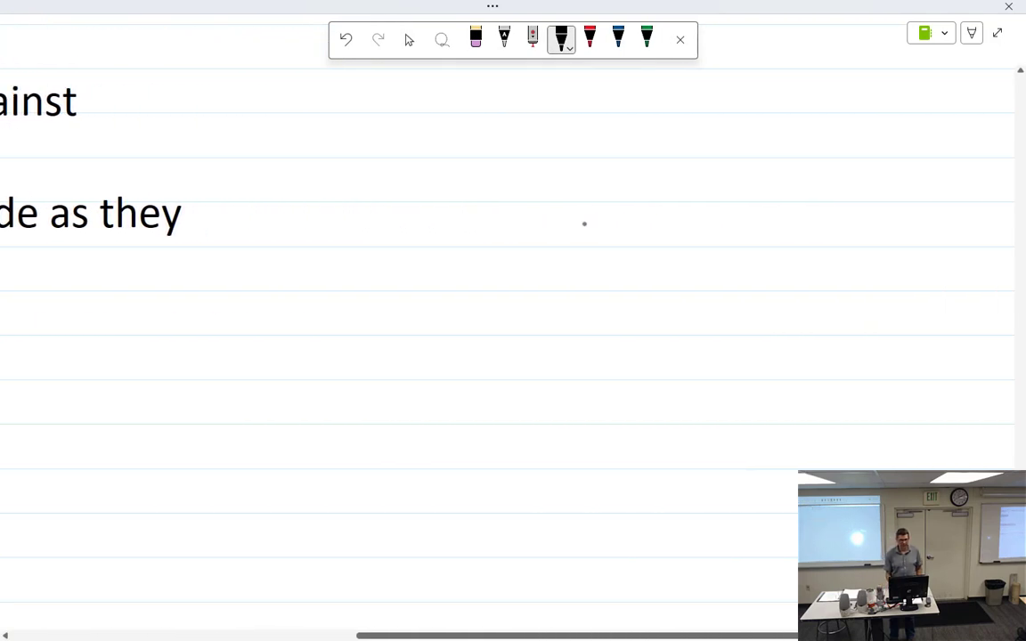
{"action": "left_click_drag", "start_coordinate": [353, 187], "coordinate": [343, 319]}
{"action": "left_click_drag", "start_coordinate": [441, 207], "coordinate": [439, 323]}
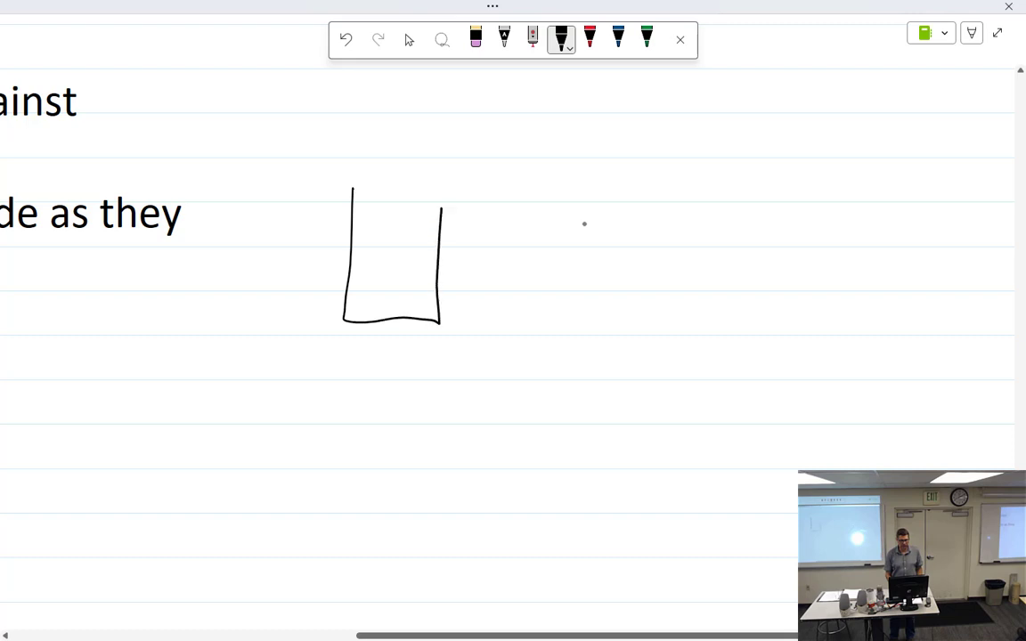
{"action": "mouse_move", "coordinate": [360, 178]}
{"action": "left_mouse_down"}
{"action": "mouse_move", "coordinate": [352, 181]}
{"action": "mouse_move", "coordinate": [523, 113]}
{"action": "left_mouse_up"}
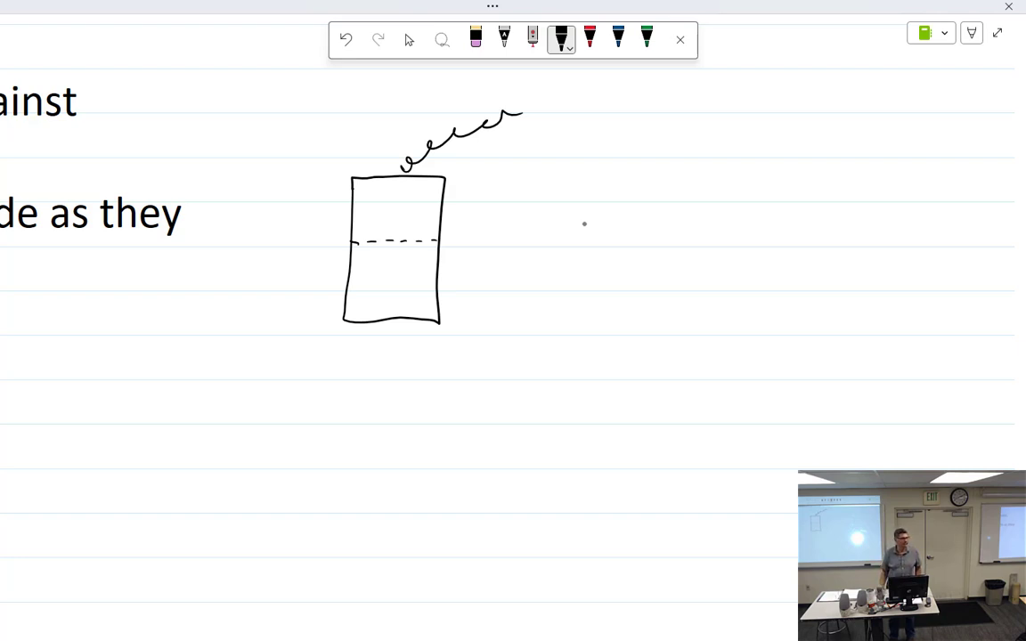
Step: Start sub-item v under Brushes with "Spring tension" using handwriting-to-text
{"action": "scroll", "coordinate": [584, 224], "scroll_direction": "left", "scroll_amount": 10}
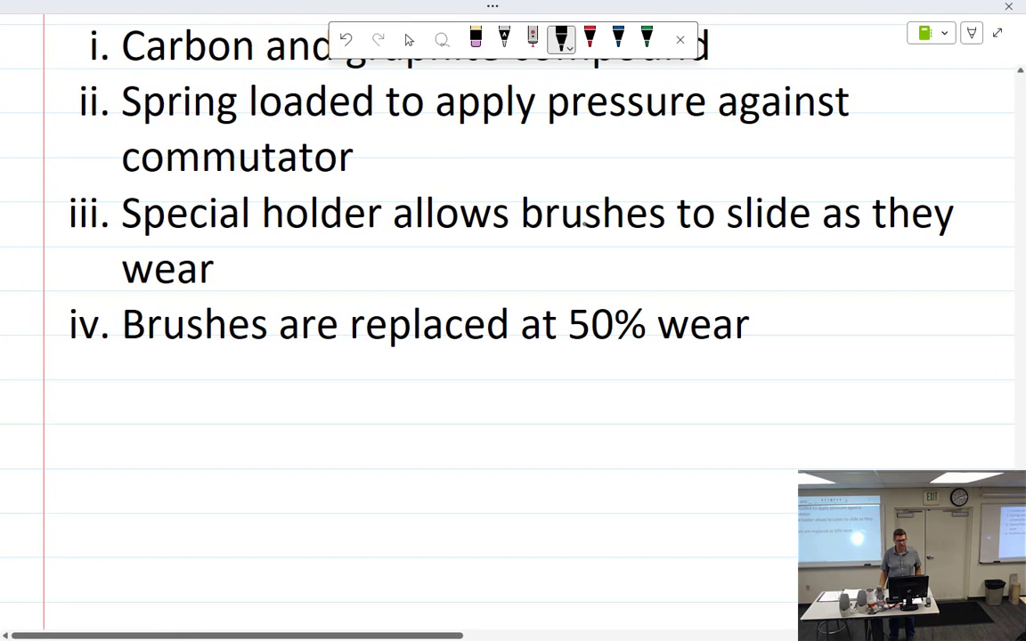
{"action": "key", "text": "Escape"}
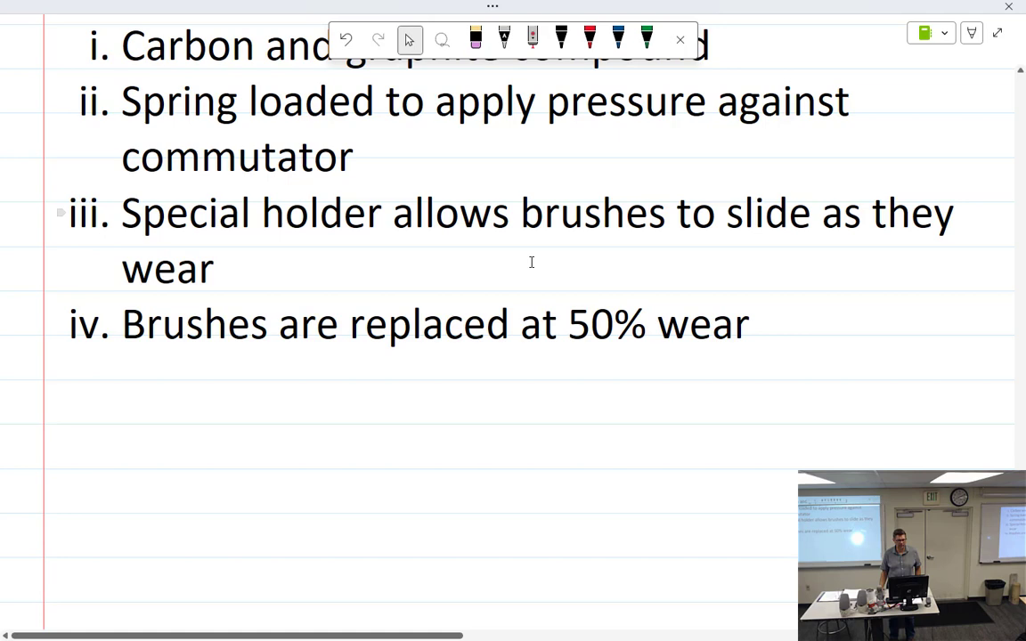
{"action": "scroll", "coordinate": [531, 262], "scroll_direction": "down", "scroll_amount": 2}
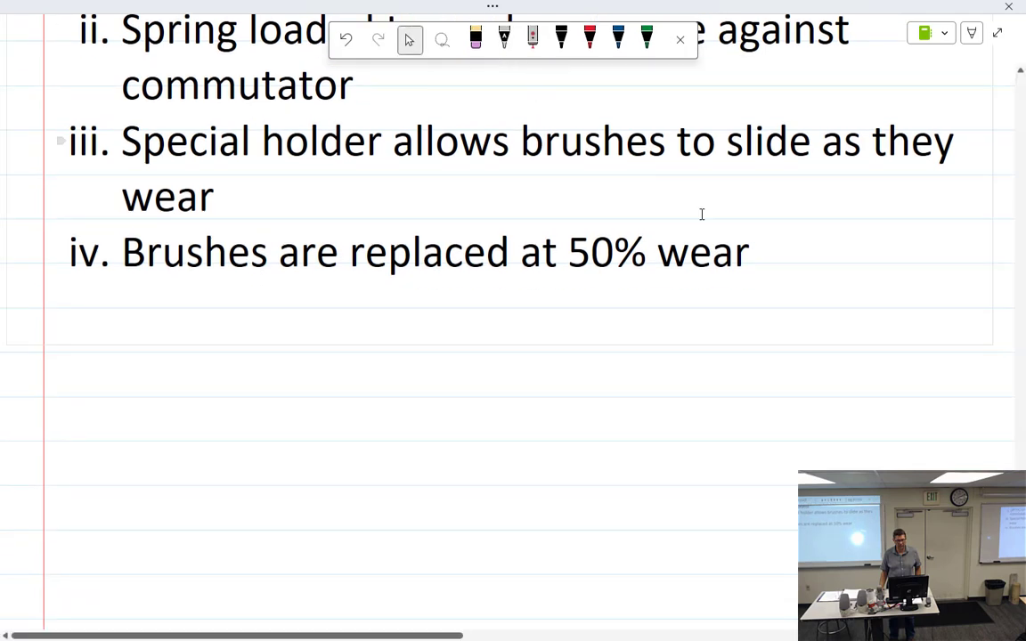
{"action": "left_click", "coordinate": [788, 281]}
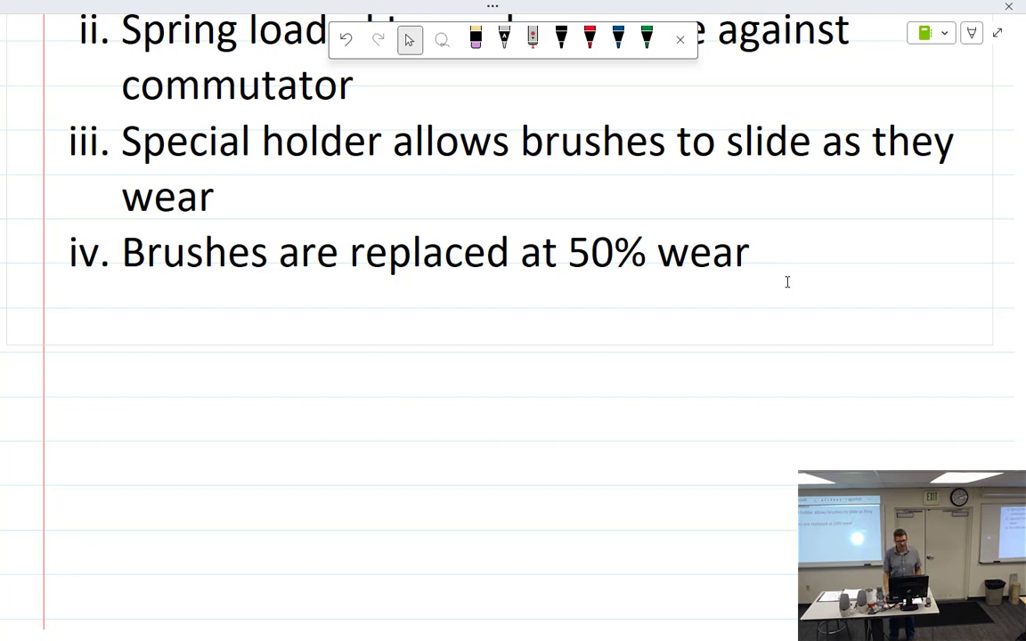
{"action": "key", "text": "Return"}
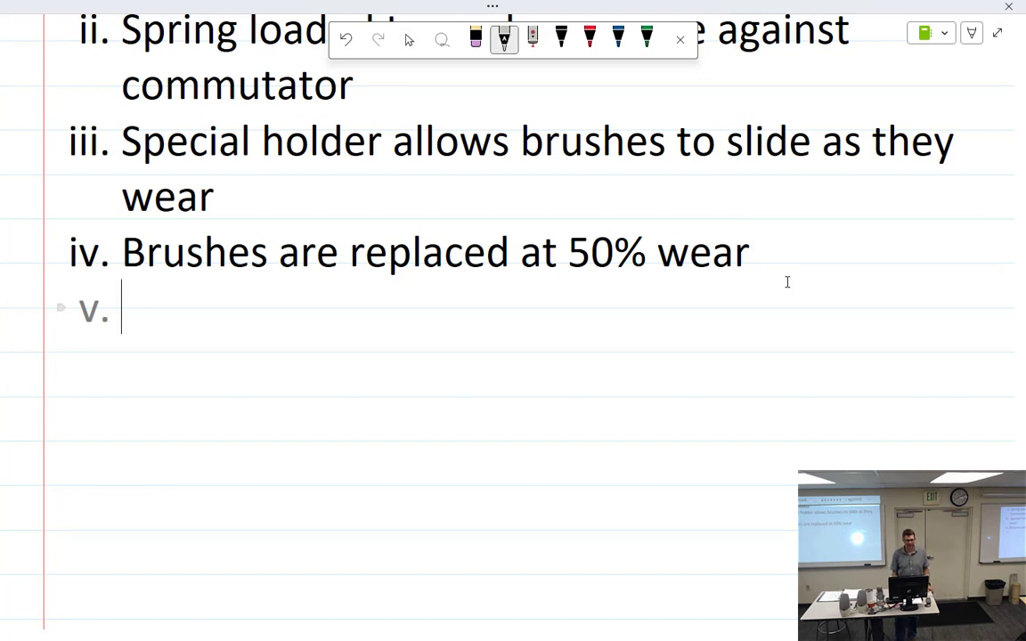
{"action": "left_click_drag", "start_coordinate": [155, 292], "coordinate": [137, 320]}
{"action": "mouse_move", "coordinate": [162, 308]}
{"action": "left_mouse_down"}
{"action": "mouse_move", "coordinate": [164, 331]}
{"action": "mouse_move", "coordinate": [166, 319]}
{"action": "left_mouse_up"}
{"action": "left_click_drag", "start_coordinate": [182, 305], "coordinate": [198, 317]}
{"action": "left_click_drag", "start_coordinate": [204, 307], "coordinate": [217, 317]}
{"action": "left_click_drag", "start_coordinate": [229, 307], "coordinate": [220, 331]}
{"action": "left_click_drag", "start_coordinate": [266, 291], "coordinate": [268, 323]}
{"action": "left_click_drag", "start_coordinate": [255, 311], "coordinate": [291, 317]}
{"action": "left_click_drag", "start_coordinate": [295, 305], "coordinate": [308, 317]}
{"action": "mouse_move", "coordinate": [322, 302]}
{"action": "left_mouse_down"}
{"action": "mouse_move", "coordinate": [312, 318]}
{"action": "mouse_move", "coordinate": [330, 317]}
{"action": "left_mouse_up"}
{"action": "mouse_move", "coordinate": [342, 305]}
{"action": "left_mouse_down"}
{"action": "mouse_move", "coordinate": [344, 316]}
{"action": "mouse_move", "coordinate": [365, 313]}
{"action": "left_mouse_up"}
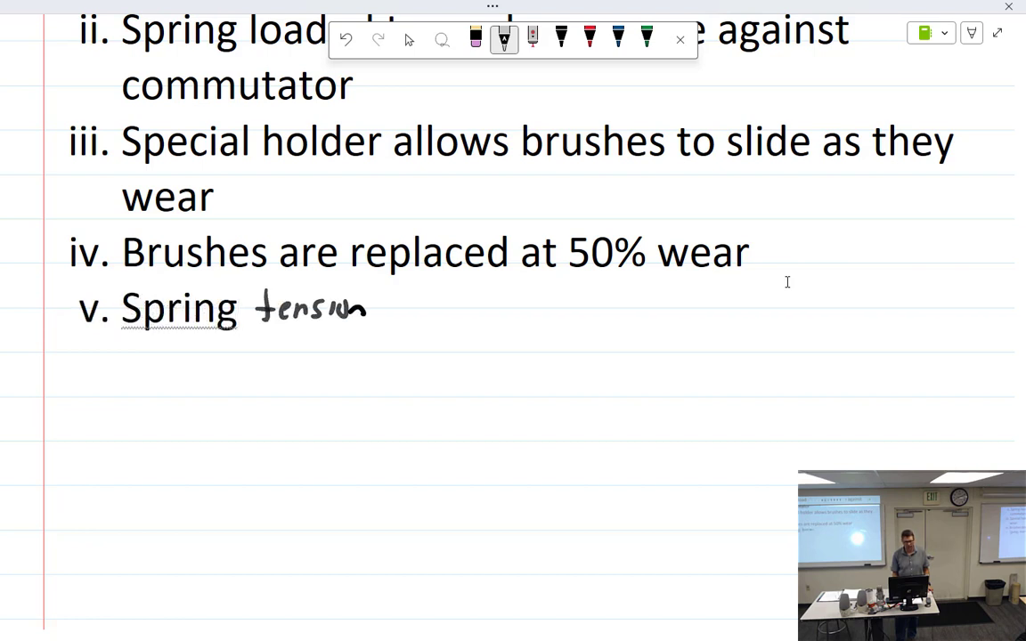
Step: Complete sub-item v under Brushes with "should also be checked" using handwriting-to-text
{"action": "left_click_drag", "start_coordinate": [420, 295], "coordinate": [408, 317]}
{"action": "mouse_move", "coordinate": [428, 289]}
{"action": "left_mouse_down"}
{"action": "mouse_move", "coordinate": [425, 319]}
{"action": "mouse_move", "coordinate": [436, 319]}
{"action": "left_mouse_up"}
{"action": "left_click_drag", "start_coordinate": [446, 306], "coordinate": [464, 317]}
{"action": "mouse_move", "coordinate": [473, 289]}
{"action": "left_mouse_down"}
{"action": "mouse_move", "coordinate": [472, 318]}
{"action": "mouse_move", "coordinate": [495, 287]}
{"action": "mouse_move", "coordinate": [550, 315]}
{"action": "left_mouse_up"}
{"action": "mouse_move", "coordinate": [564, 303]}
{"action": "left_mouse_down"}
{"action": "mouse_move", "coordinate": [556, 316]}
{"action": "mouse_move", "coordinate": [578, 304]}
{"action": "mouse_move", "coordinate": [626, 315]}
{"action": "left_mouse_up"}
{"action": "left_click_drag", "start_coordinate": [636, 306], "coordinate": [649, 308]}
{"action": "mouse_move", "coordinate": [706, 290]}
{"action": "left_mouse_down"}
{"action": "mouse_move", "coordinate": [705, 314]}
{"action": "mouse_move", "coordinate": [722, 310]}
{"action": "left_mouse_up"}
{"action": "left_click_drag", "start_coordinate": [729, 302], "coordinate": [742, 307]}
{"action": "left_click_drag", "start_coordinate": [754, 300], "coordinate": [756, 310]}
{"action": "mouse_move", "coordinate": [767, 282]}
{"action": "left_mouse_down"}
{"action": "mouse_move", "coordinate": [763, 307]}
{"action": "mouse_move", "coordinate": [781, 303]}
{"action": "left_mouse_up"}
{"action": "mouse_move", "coordinate": [784, 300]}
{"action": "left_mouse_down"}
{"action": "mouse_move", "coordinate": [796, 296]}
{"action": "mouse_move", "coordinate": [799, 308]}
{"action": "left_mouse_up"}
{"action": "left_click_drag", "start_coordinate": [808, 297], "coordinate": [812, 308]}
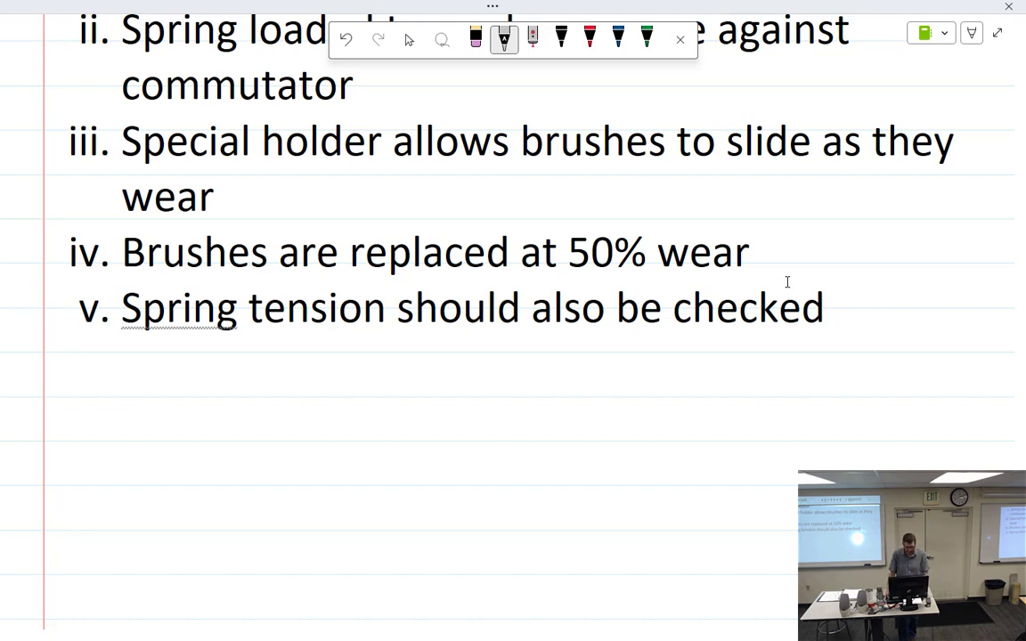
Step: Add "End frame" as item d, one outline level above the brush sub-items, using handwriting-to-text
{"action": "key", "text": "Return"}
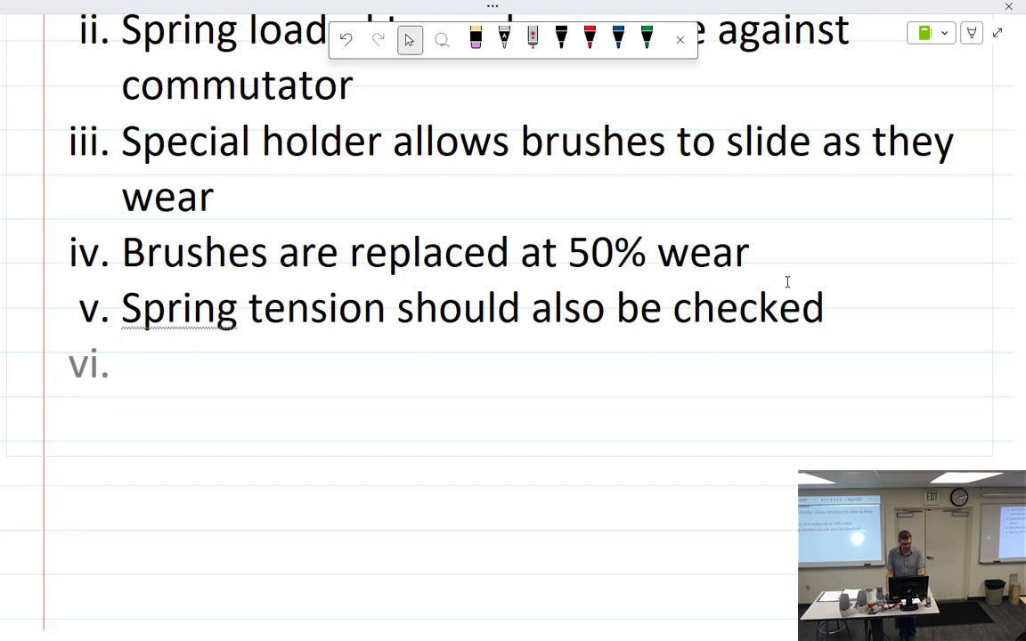
{"action": "key", "text": "shift+Tab"}
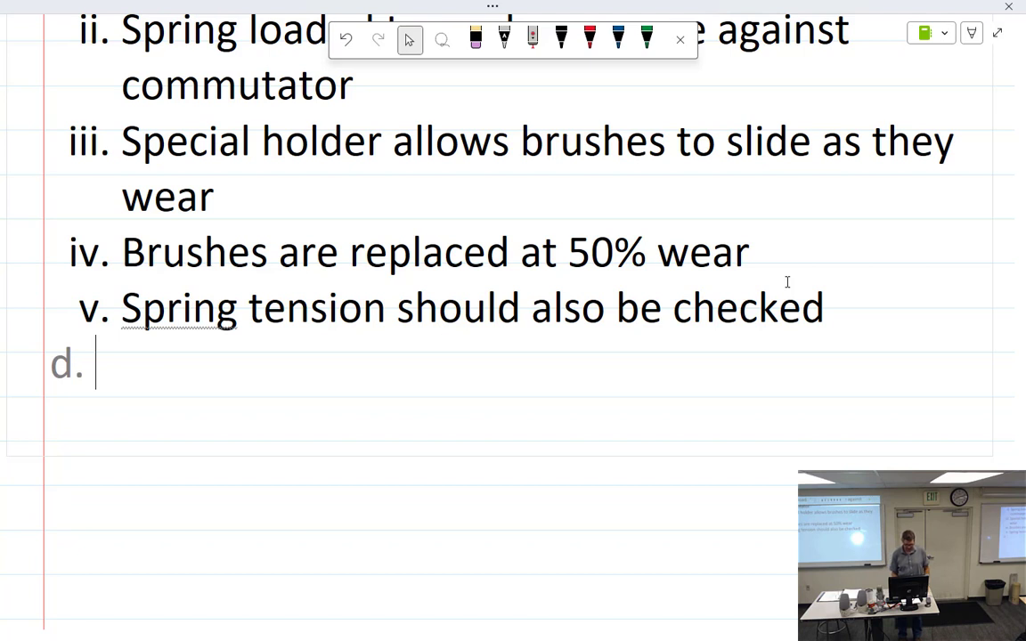
{"action": "key", "text": "alt+d"}
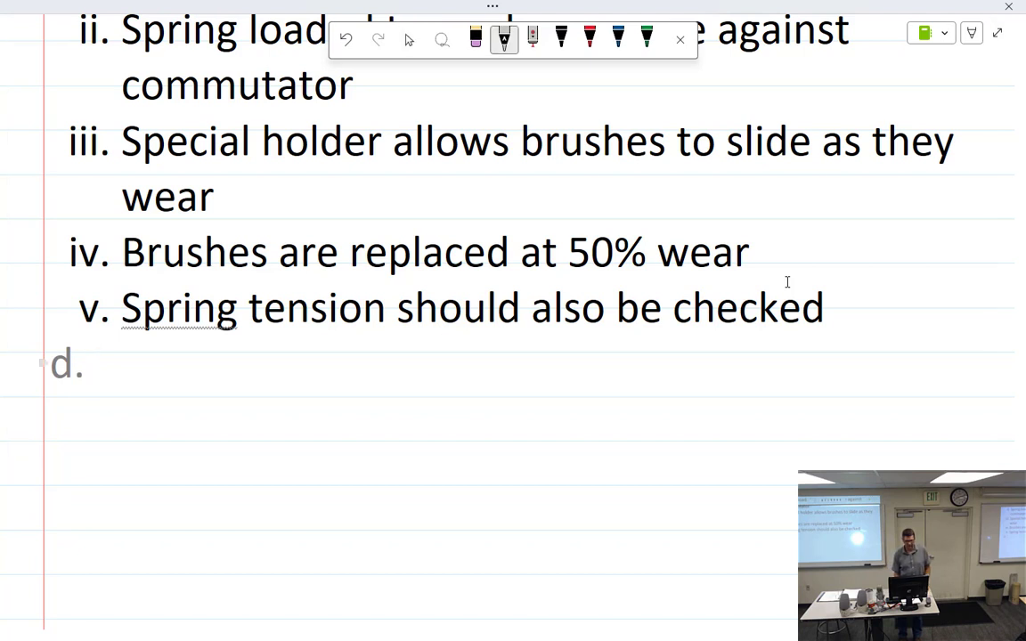
{"action": "mouse_move", "coordinate": [128, 345]}
{"action": "left_mouse_down"}
{"action": "mouse_move", "coordinate": [137, 376]}
{"action": "mouse_move", "coordinate": [142, 345]}
{"action": "left_mouse_up"}
{"action": "left_click_drag", "start_coordinate": [121, 362], "coordinate": [139, 360]}
{"action": "mouse_move", "coordinate": [147, 360]}
{"action": "left_mouse_down"}
{"action": "mouse_move", "coordinate": [144, 378]}
{"action": "mouse_move", "coordinate": [159, 376]}
{"action": "left_mouse_up"}
{"action": "mouse_move", "coordinate": [165, 359]}
{"action": "left_mouse_down"}
{"action": "mouse_move", "coordinate": [175, 359]}
{"action": "mouse_move", "coordinate": [165, 344]}
{"action": "left_mouse_up"}
{"action": "mouse_move", "coordinate": [240, 344]}
{"action": "left_mouse_down"}
{"action": "mouse_move", "coordinate": [226, 383]}
{"action": "mouse_move", "coordinate": [253, 358]}
{"action": "left_mouse_up"}
{"action": "mouse_move", "coordinate": [263, 356]}
{"action": "left_mouse_down"}
{"action": "mouse_move", "coordinate": [260, 372]}
{"action": "mouse_move", "coordinate": [320, 365]}
{"action": "left_mouse_up"}
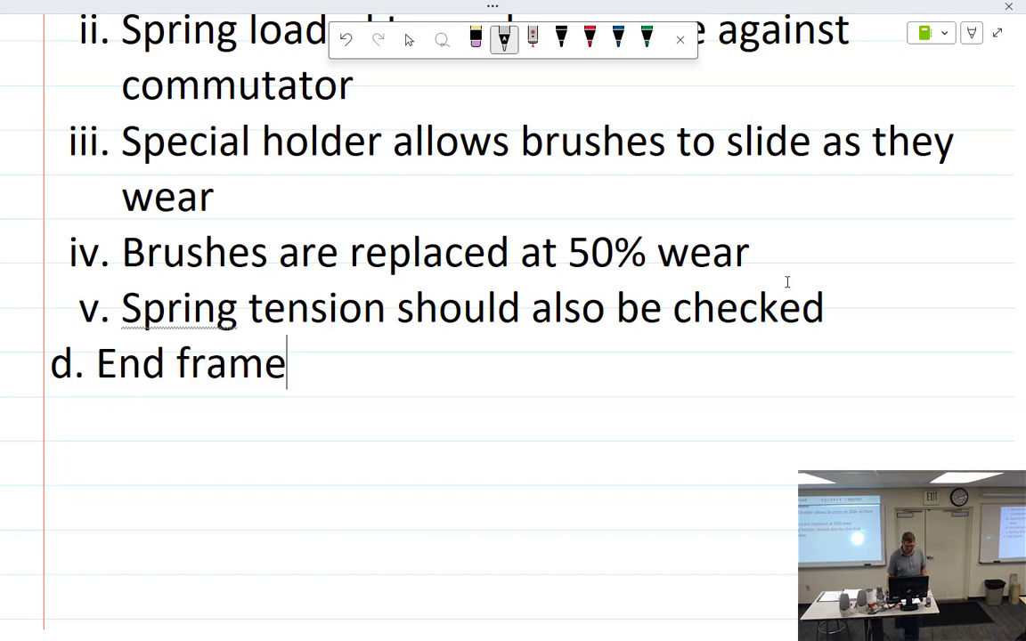
Step: Add "Holds armature bearings" as sub-item i under End frame using handwriting-to-text
{"action": "key", "text": "Return"}
{"action": "key", "text": "Tab"}
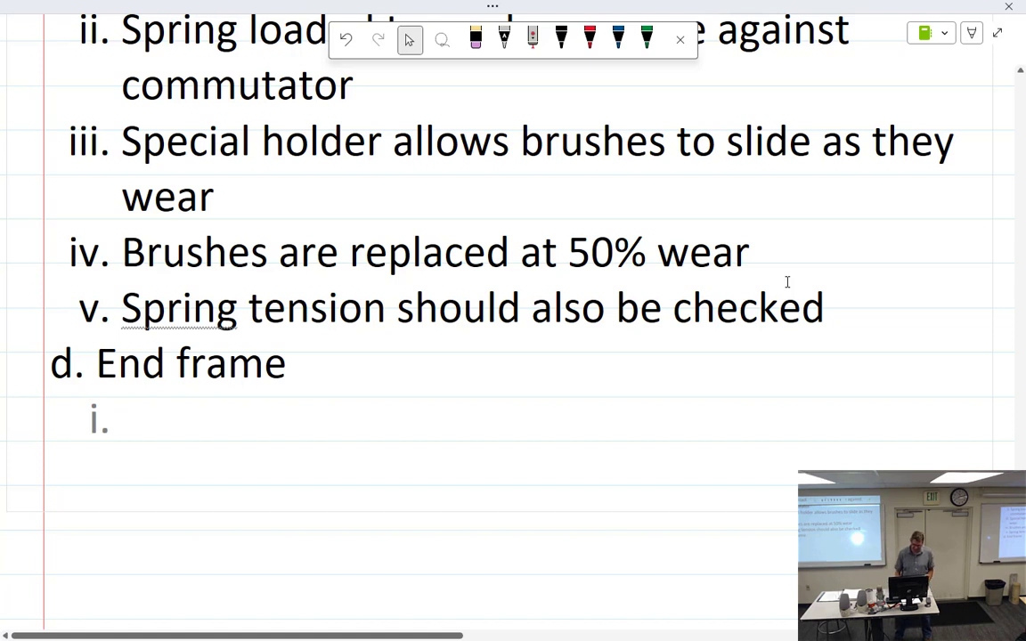
{"action": "left_click", "coordinate": [505, 37]}
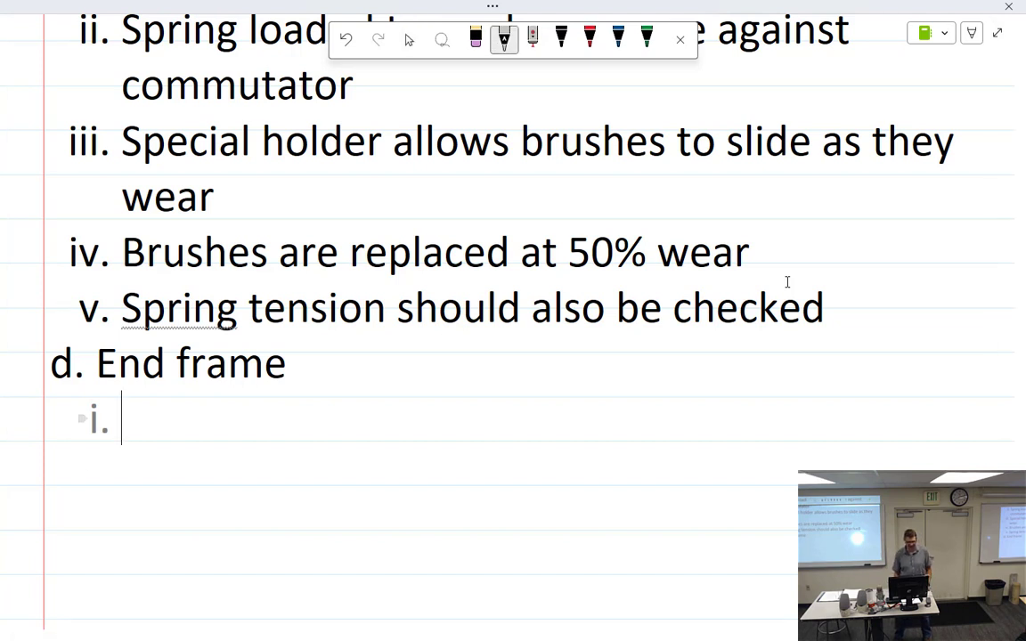
{"action": "mouse_move", "coordinate": [141, 394]}
{"action": "left_mouse_down"}
{"action": "mouse_move", "coordinate": [152, 435]}
{"action": "mouse_move", "coordinate": [167, 435]}
{"action": "left_mouse_up"}
{"action": "left_click_drag", "start_coordinate": [175, 396], "coordinate": [175, 437]}
{"action": "mouse_move", "coordinate": [191, 417]}
{"action": "left_mouse_down"}
{"action": "mouse_move", "coordinate": [194, 397]}
{"action": "mouse_move", "coordinate": [203, 435]}
{"action": "left_mouse_up"}
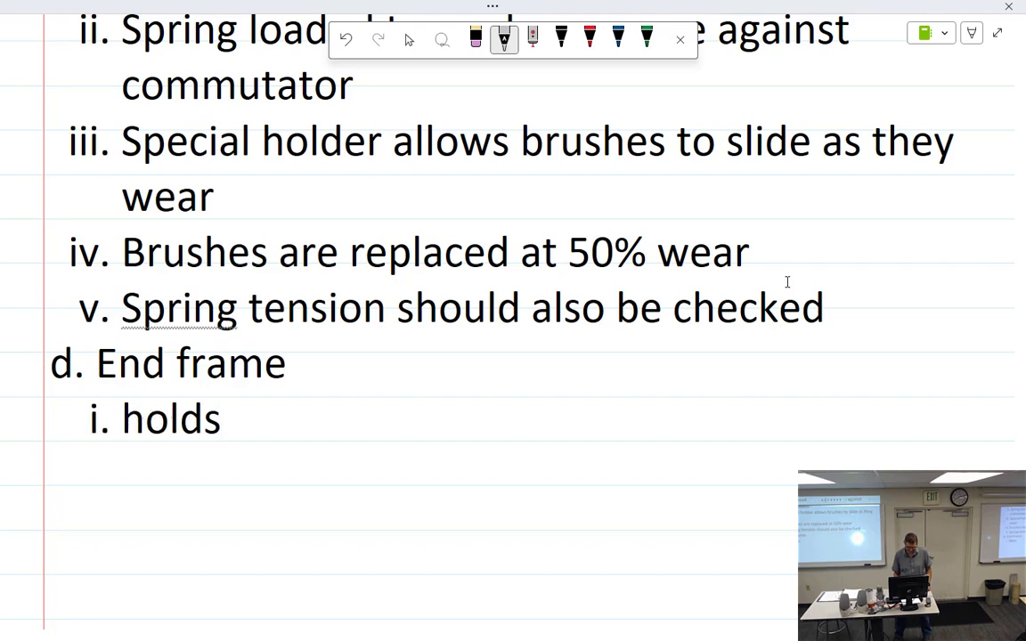
{"action": "mouse_move", "coordinate": [287, 417]}
{"action": "left_mouse_down"}
{"action": "mouse_move", "coordinate": [287, 437]}
{"action": "mouse_move", "coordinate": [308, 423]}
{"action": "mouse_move", "coordinate": [351, 437]}
{"action": "left_mouse_up"}
{"action": "mouse_move", "coordinate": [360, 406]}
{"action": "left_mouse_down"}
{"action": "mouse_move", "coordinate": [362, 436]}
{"action": "mouse_move", "coordinate": [385, 437]}
{"action": "mouse_move", "coordinate": [398, 421]}
{"action": "mouse_move", "coordinate": [412, 430]}
{"action": "left_mouse_up"}
{"action": "mouse_move", "coordinate": [467, 402]}
{"action": "left_mouse_down"}
{"action": "mouse_move", "coordinate": [463, 436]}
{"action": "mouse_move", "coordinate": [540, 435]}
{"action": "left_mouse_up"}
{"action": "left_click_drag", "start_coordinate": [542, 426], "coordinate": [561, 439]}
Step: Add "Holds brush assembly" as sub-item ii under End frame using handwriting-to-text
{"action": "key", "text": "Return"}
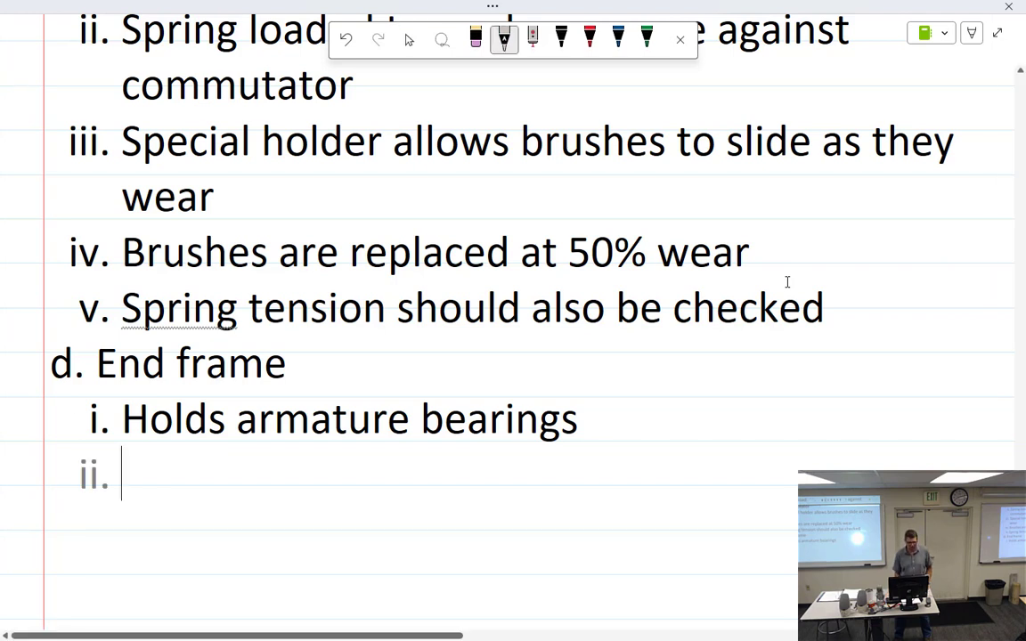
{"action": "mouse_move", "coordinate": [130, 450]}
{"action": "left_mouse_down"}
{"action": "mouse_move", "coordinate": [148, 488]}
{"action": "mouse_move", "coordinate": [154, 480]}
{"action": "left_mouse_up"}
{"action": "mouse_move", "coordinate": [166, 451]}
{"action": "left_mouse_down"}
{"action": "mouse_move", "coordinate": [169, 487]}
{"action": "mouse_move", "coordinate": [196, 485]}
{"action": "left_mouse_up"}
{"action": "mouse_move", "coordinate": [238, 454]}
{"action": "left_mouse_down"}
{"action": "mouse_move", "coordinate": [252, 487]}
{"action": "mouse_move", "coordinate": [266, 470]}
{"action": "left_mouse_up"}
{"action": "left_click_drag", "start_coordinate": [269, 469], "coordinate": [284, 486]}
{"action": "mouse_move", "coordinate": [297, 455]}
{"action": "left_mouse_down"}
{"action": "mouse_move", "coordinate": [312, 487]}
{"action": "mouse_move", "coordinate": [372, 485]}
{"action": "left_mouse_up"}
{"action": "mouse_move", "coordinate": [385, 469]}
{"action": "left_mouse_down"}
{"action": "mouse_move", "coordinate": [375, 485]}
{"action": "mouse_move", "coordinate": [445, 486]}
{"action": "left_mouse_up"}
{"action": "left_click_drag", "start_coordinate": [447, 456], "coordinate": [465, 487]}
{"action": "left_click_drag", "start_coordinate": [474, 470], "coordinate": [481, 500]}
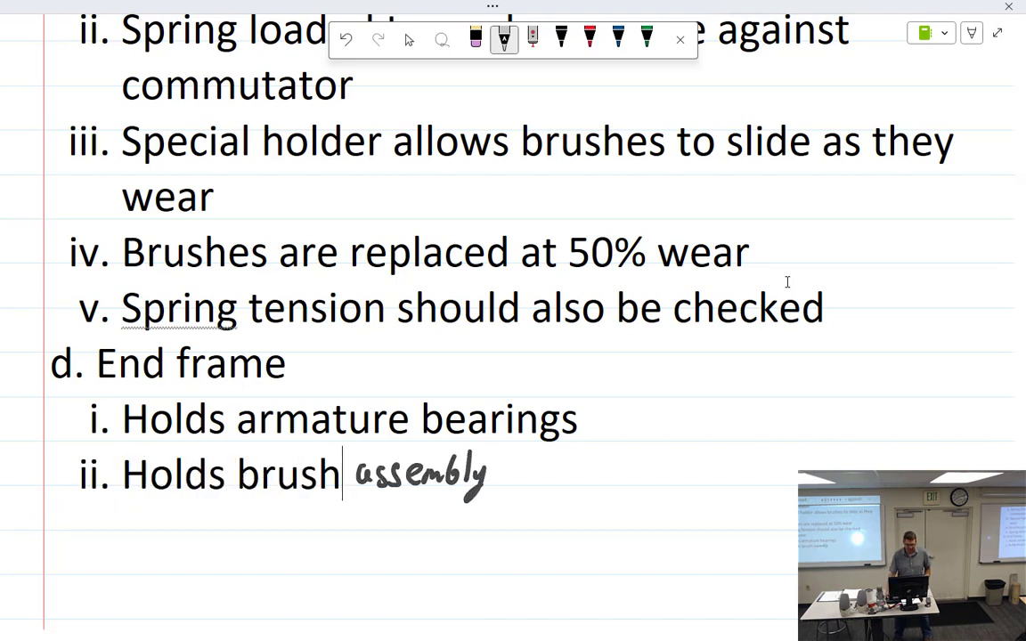
Step: Add "Drive end frame" as item e, one outline level above the End frame sub-items, using handwriting-to-text
{"action": "key", "text": "Return"}
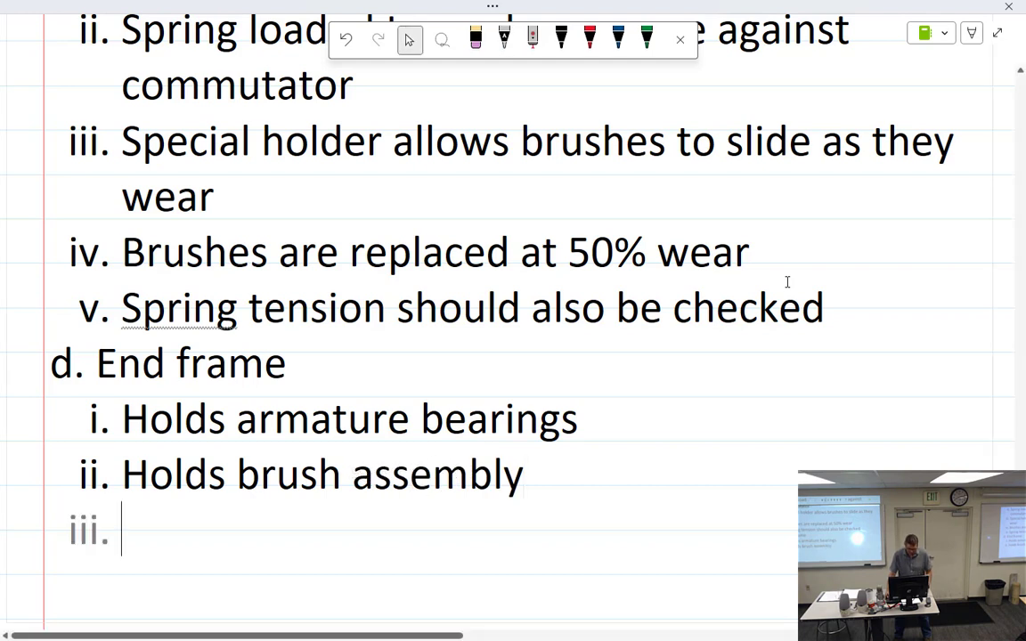
{"action": "key", "text": "shift+Tab"}
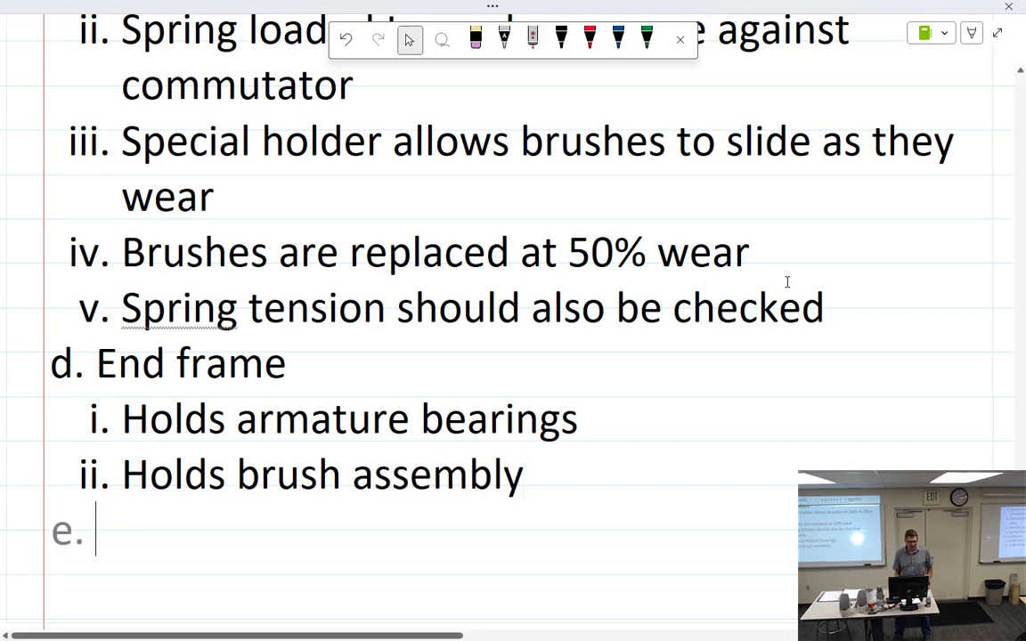
{"action": "mouse_move", "coordinate": [116, 521]}
{"action": "left_mouse_down"}
{"action": "mouse_move", "coordinate": [120, 545]}
{"action": "mouse_move", "coordinate": [142, 529]}
{"action": "mouse_move", "coordinate": [272, 526]}
{"action": "mouse_move", "coordinate": [312, 545]}
{"action": "mouse_move", "coordinate": [406, 527]}
{"action": "left_mouse_up"}
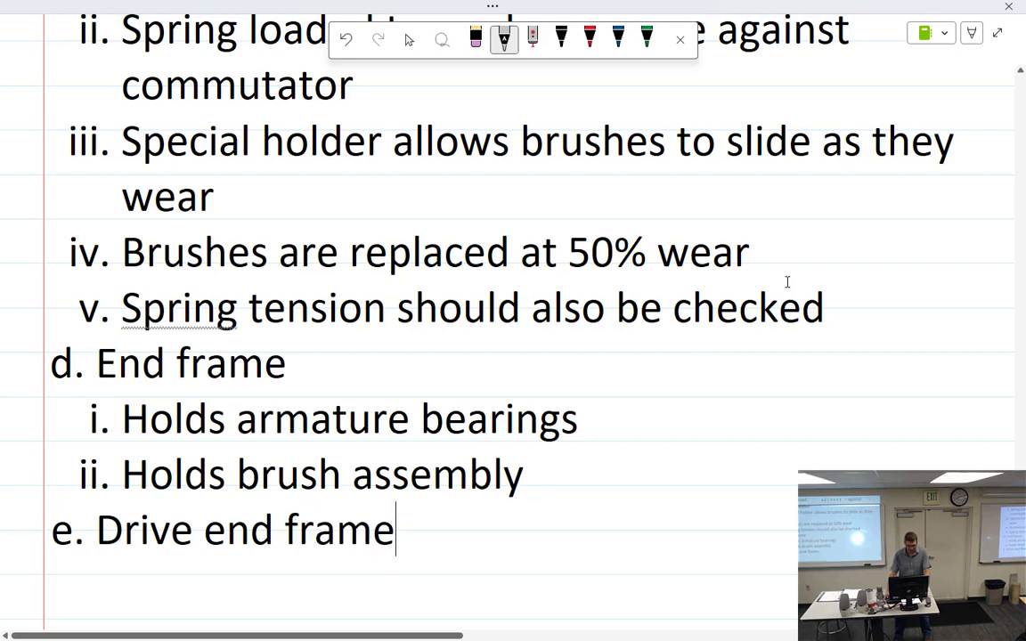
Step: Write "Holds armature bearings" as sub-item i under Drive end frame using handwriting-to-text
{"action": "key", "text": "Return"}
{"action": "key", "text": "Tab"}
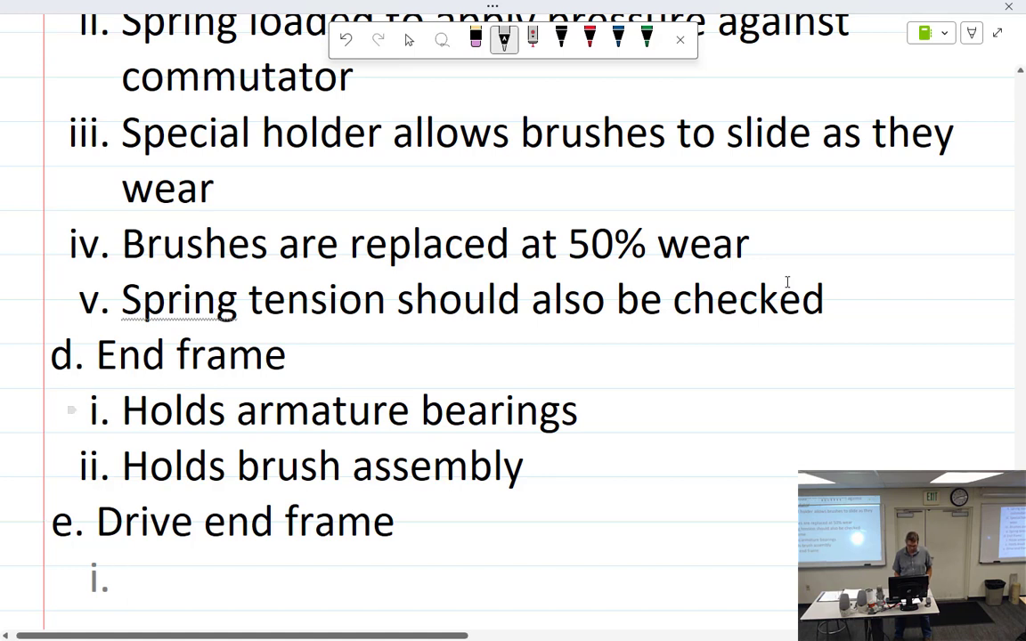
{"action": "mouse_move", "coordinate": [130, 552]}
{"action": "left_mouse_down"}
{"action": "mouse_move", "coordinate": [141, 585]}
{"action": "mouse_move", "coordinate": [153, 569]}
{"action": "left_mouse_up"}
{"action": "mouse_move", "coordinate": [161, 553]}
{"action": "left_mouse_down"}
{"action": "mouse_move", "coordinate": [160, 580]}
{"action": "mouse_move", "coordinate": [244, 585]}
{"action": "mouse_move", "coordinate": [260, 573]}
{"action": "left_mouse_up"}
{"action": "left_click_drag", "start_coordinate": [265, 572], "coordinate": [285, 585]}
{"action": "left_click_drag", "start_coordinate": [298, 573], "coordinate": [301, 586]}
{"action": "left_click_drag", "start_coordinate": [315, 558], "coordinate": [308, 585]}
{"action": "left_click_drag", "start_coordinate": [304, 572], "coordinate": [332, 582]}
{"action": "left_click_drag", "start_coordinate": [333, 577], "coordinate": [355, 573]}
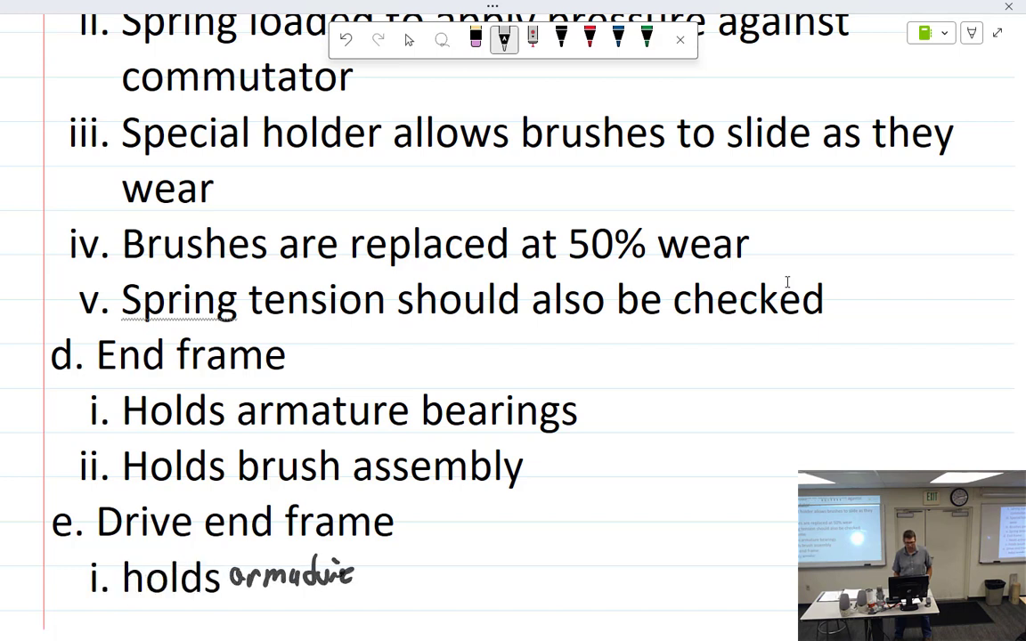
{"action": "mouse_move", "coordinate": [447, 553]}
{"action": "left_mouse_down"}
{"action": "mouse_move", "coordinate": [441, 586]}
{"action": "mouse_move", "coordinate": [457, 576]}
{"action": "left_mouse_up"}
{"action": "left_click_drag", "start_coordinate": [460, 578], "coordinate": [487, 584]}
{"action": "mouse_move", "coordinate": [489, 585]}
{"action": "left_mouse_down"}
{"action": "mouse_move", "coordinate": [501, 570]}
{"action": "mouse_move", "coordinate": [503, 583]}
{"action": "left_mouse_up"}
{"action": "mouse_move", "coordinate": [507, 572]}
{"action": "left_mouse_down"}
{"action": "mouse_move", "coordinate": [520, 589]}
{"action": "mouse_move", "coordinate": [530, 585]}
{"action": "left_mouse_up"}
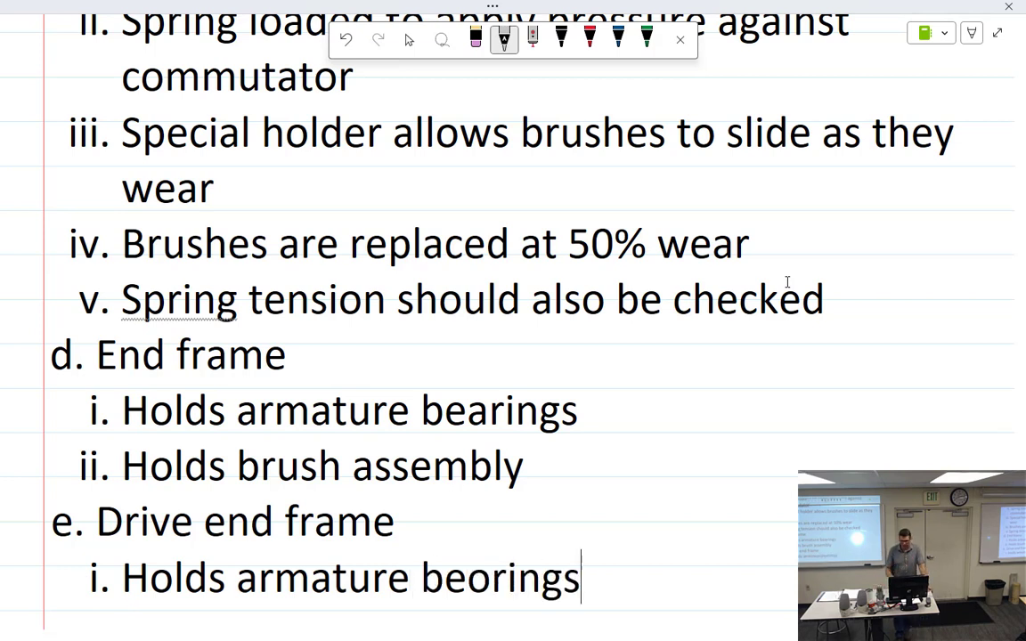
Step: Delete the misrecognized last word of sub-item i under Drive end frame and rewrite it as "bearings"
{"action": "key", "text": "BackSpace"}
{"action": "key", "text": "BackSpace"}
{"action": "key", "text": "BackSpace"}
{"action": "key", "text": "BackSpace"}
{"action": "key", "text": "BackSpace"}
{"action": "key", "text": "BackSpace"}
{"action": "key", "text": "BackSpace"}
{"action": "key", "text": "BackSpace"}
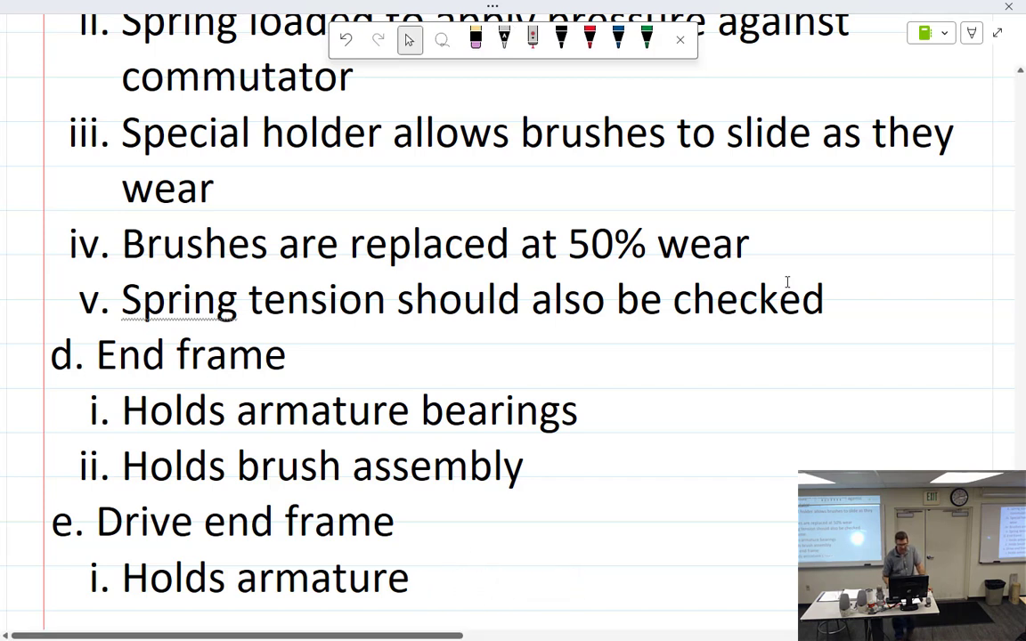
{"action": "left_click", "coordinate": [504, 40]}
{"action": "mouse_move", "coordinate": [441, 555]}
{"action": "left_mouse_down"}
{"action": "mouse_move", "coordinate": [453, 590]}
{"action": "mouse_move", "coordinate": [544, 588]}
{"action": "mouse_move", "coordinate": [579, 561]}
{"action": "mouse_move", "coordinate": [571, 583]}
{"action": "left_mouse_up"}
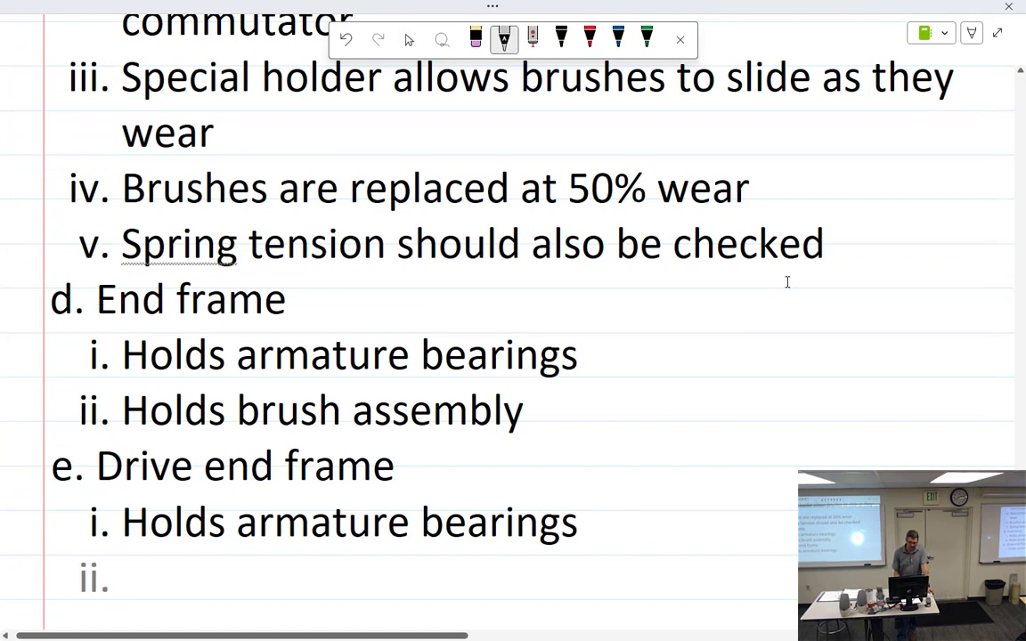
Step: Add "Provides mounting points" as sub-item ii under Drive end frame using handwriting-to-text
{"action": "left_click_drag", "start_coordinate": [157, 584], "coordinate": [164, 576]}
{"action": "left_click_drag", "start_coordinate": [174, 573], "coordinate": [195, 572]}
{"action": "mouse_move", "coordinate": [199, 573]}
{"action": "left_mouse_down"}
{"action": "mouse_move", "coordinate": [201, 588]}
{"action": "mouse_move", "coordinate": [221, 587]}
{"action": "left_mouse_up"}
{"action": "left_click_drag", "start_coordinate": [226, 581], "coordinate": [364, 585]}
{"action": "left_click_drag", "start_coordinate": [377, 559], "coordinate": [377, 586]}
{"action": "mouse_move", "coordinate": [369, 571]}
{"action": "left_mouse_down"}
{"action": "mouse_move", "coordinate": [384, 570]}
{"action": "mouse_move", "coordinate": [390, 585]}
{"action": "left_mouse_up"}
{"action": "left_click_drag", "start_coordinate": [396, 573], "coordinate": [406, 590]}
{"action": "mouse_move", "coordinate": [469, 568]}
{"action": "left_mouse_down"}
{"action": "mouse_move", "coordinate": [469, 600]}
{"action": "mouse_move", "coordinate": [472, 589]}
{"action": "left_mouse_up"}
{"action": "left_click_drag", "start_coordinate": [499, 574], "coordinate": [512, 590]}
{"action": "left_click_drag", "start_coordinate": [521, 575], "coordinate": [552, 589]}
{"action": "mouse_move", "coordinate": [542, 573]}
{"action": "left_mouse_down"}
{"action": "mouse_move", "coordinate": [563, 571]}
{"action": "mouse_move", "coordinate": [556, 589]}
{"action": "left_mouse_up"}
{"action": "left_click_drag", "start_coordinate": [505, 558], "coordinate": [521, 558]}
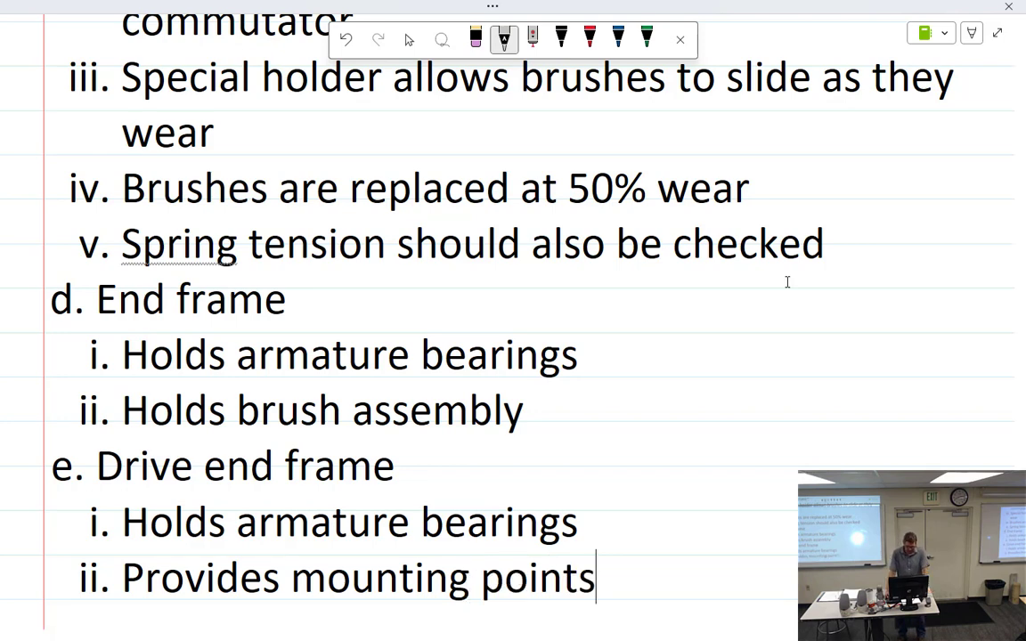
Step: Add "Cooling" as item f, one outline level above the Drive end frame sub-items, using handwriting-to-text
{"action": "key", "text": "Return"}
{"action": "key", "text": "shift+Tab"}
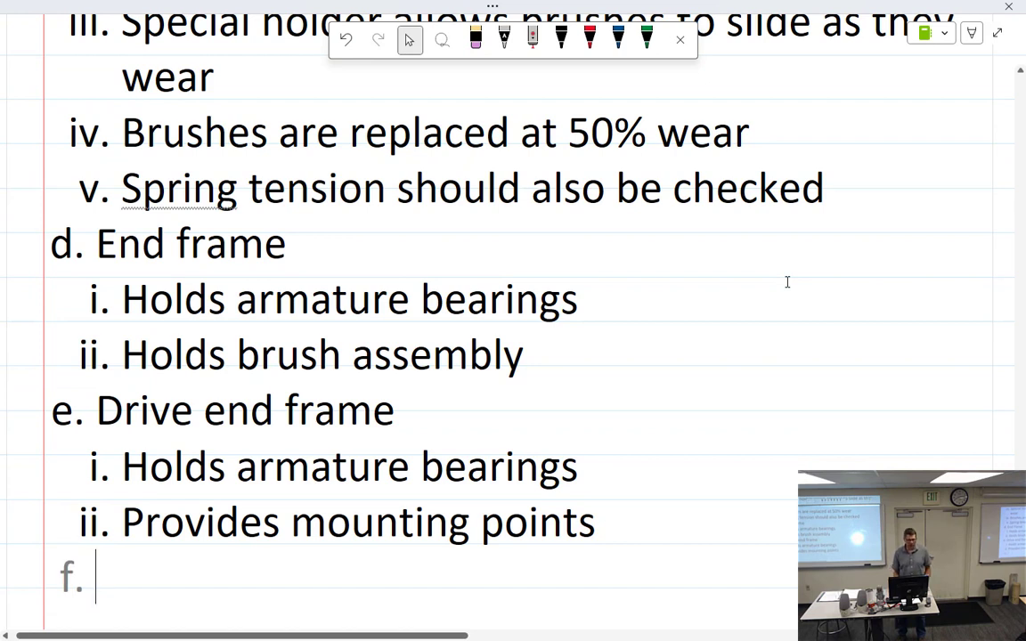
{"action": "mouse_move", "coordinate": [132, 558]}
{"action": "left_mouse_down"}
{"action": "mouse_move", "coordinate": [134, 584]}
{"action": "mouse_move", "coordinate": [160, 581]}
{"action": "mouse_move", "coordinate": [159, 569]}
{"action": "left_mouse_up"}
{"action": "mouse_move", "coordinate": [179, 551]}
{"action": "left_mouse_down"}
{"action": "mouse_move", "coordinate": [180, 585]}
{"action": "mouse_move", "coordinate": [189, 583]}
{"action": "left_mouse_up"}
{"action": "left_click_drag", "start_coordinate": [198, 584], "coordinate": [216, 590]}
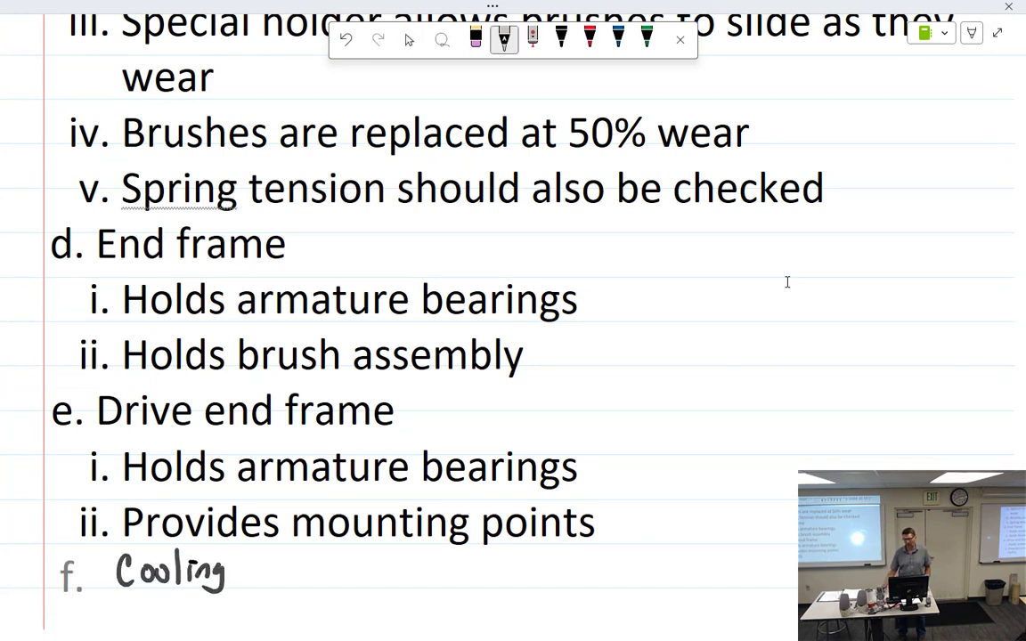
Step: Handwrite "May have a fan" as sub-item i under Cooling using handwriting-to-text
{"action": "scroll", "coordinate": [792, 267], "scroll_direction": "down", "scroll_amount": 4}
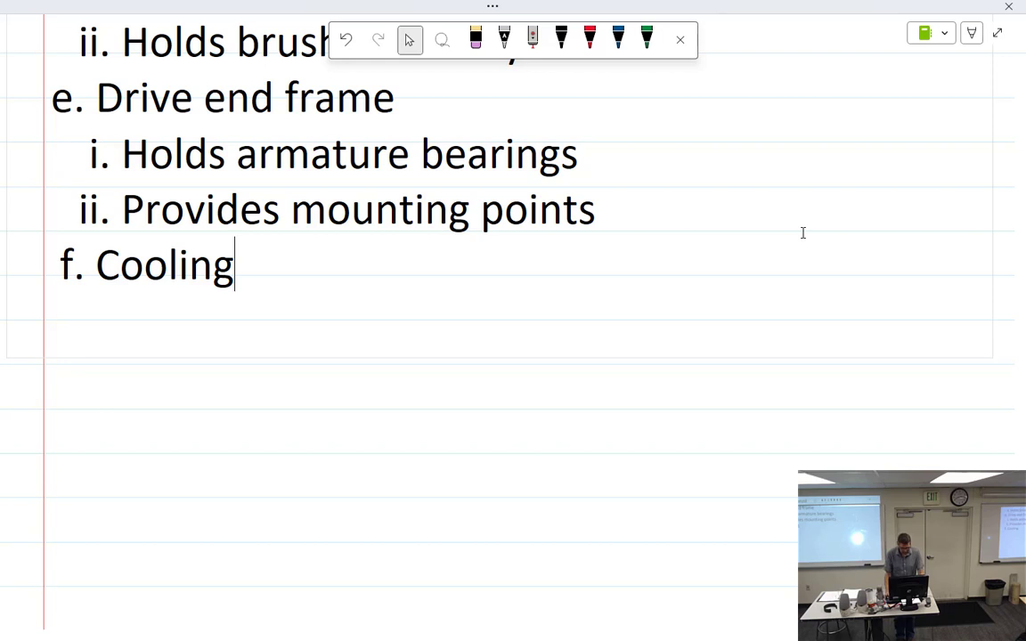
{"action": "key", "text": "Return"}
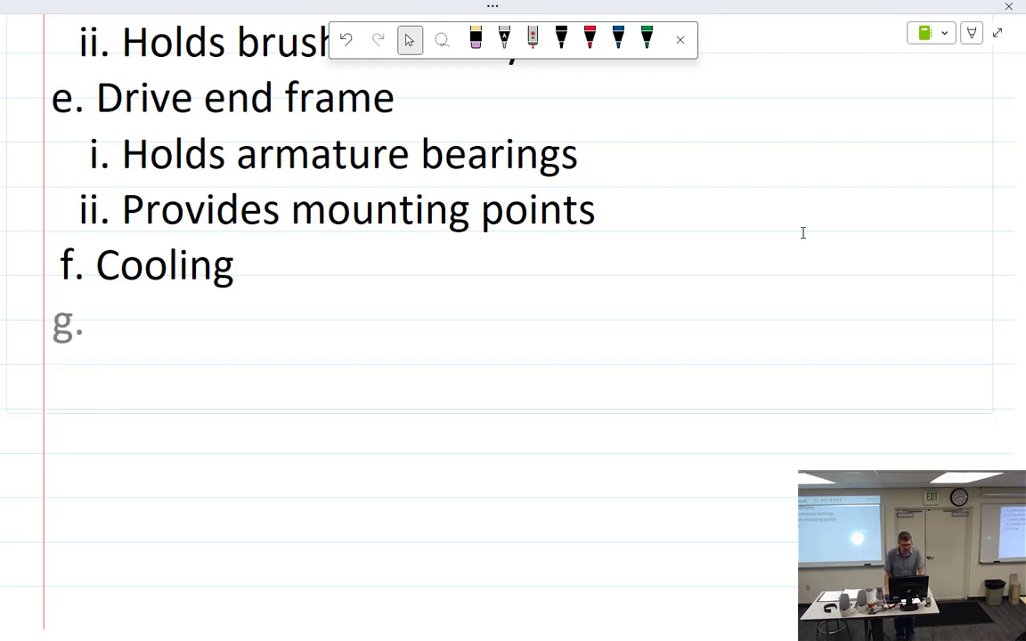
{"action": "key", "text": "Tab"}
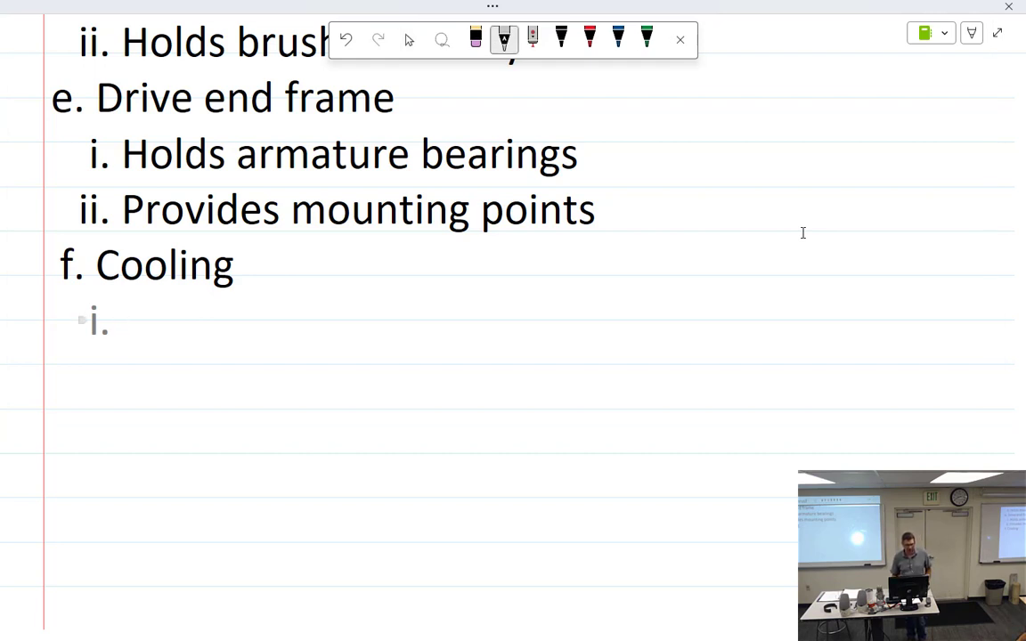
{"action": "mouse_move", "coordinate": [137, 310]}
{"action": "left_mouse_down"}
{"action": "mouse_move", "coordinate": [137, 335]}
{"action": "mouse_move", "coordinate": [159, 316]}
{"action": "mouse_move", "coordinate": [164, 332]}
{"action": "left_mouse_up"}
{"action": "left_click_drag", "start_coordinate": [174, 311], "coordinate": [188, 341]}
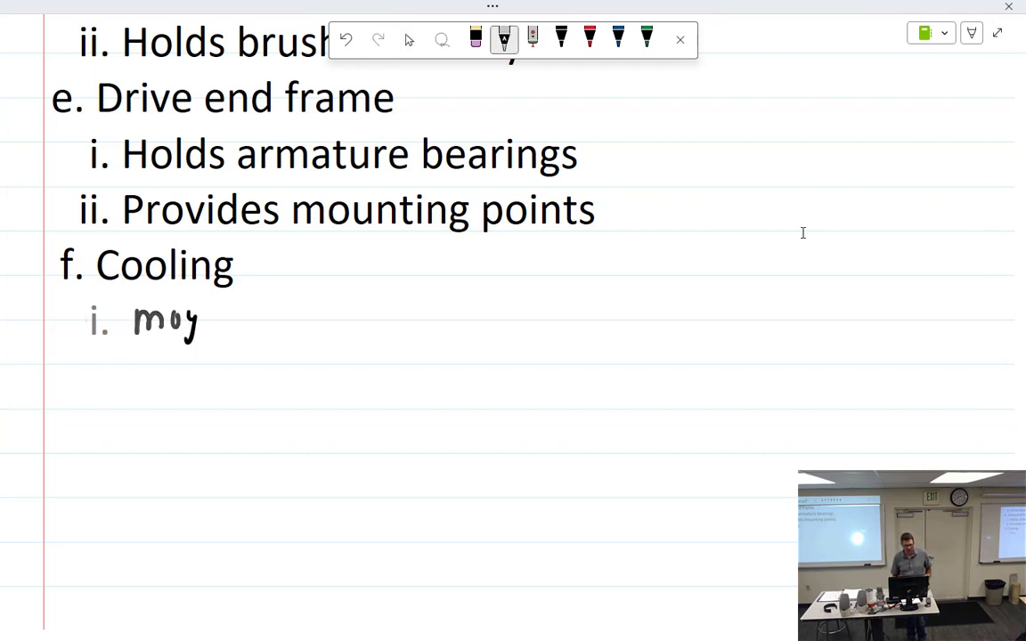
{"action": "mouse_move", "coordinate": [224, 299]}
{"action": "left_mouse_down"}
{"action": "mouse_move", "coordinate": [237, 328]}
{"action": "mouse_move", "coordinate": [251, 324]}
{"action": "left_mouse_up"}
{"action": "left_click_drag", "start_coordinate": [255, 310], "coordinate": [324, 325]}
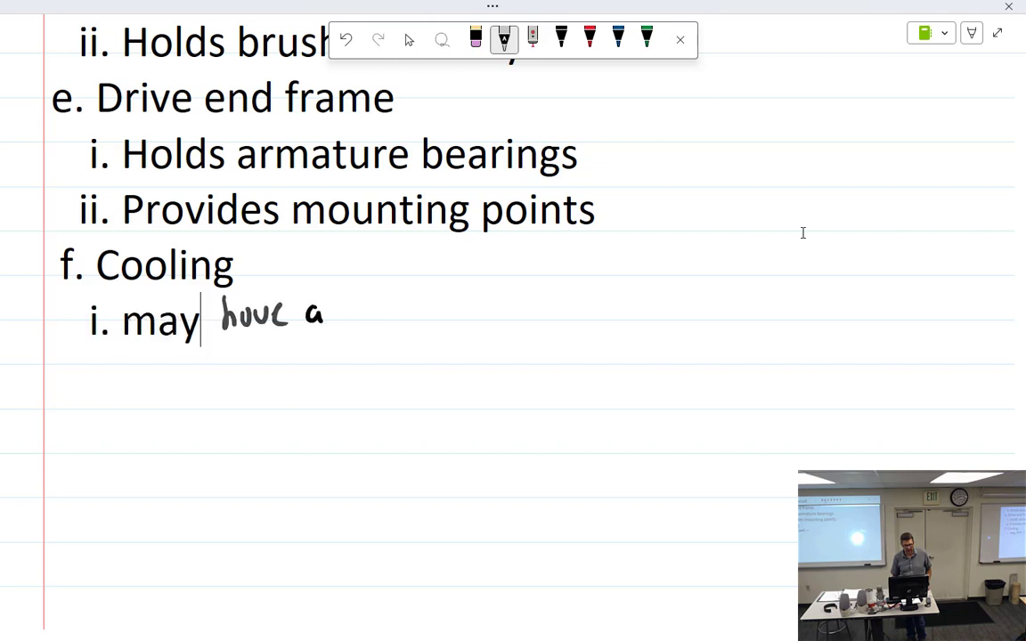
{"action": "mouse_move", "coordinate": [378, 290]}
{"action": "left_mouse_down"}
{"action": "mouse_move", "coordinate": [364, 328]}
{"action": "mouse_move", "coordinate": [397, 325]}
{"action": "left_mouse_up"}
{"action": "left_click_drag", "start_coordinate": [403, 307], "coordinate": [423, 325]}
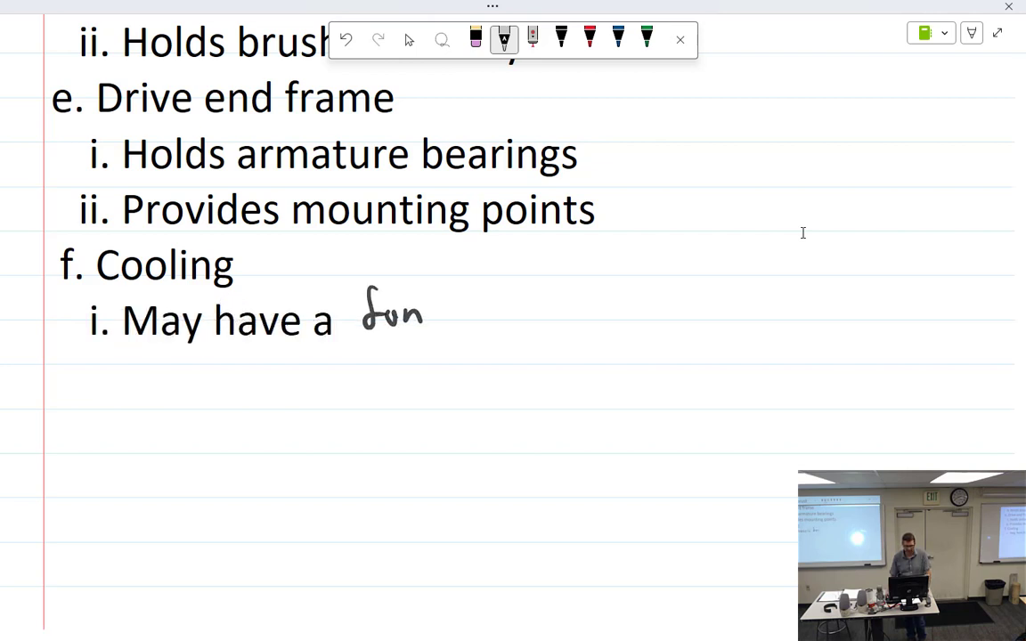
Step: Delete the misrecognized last word of sub-item i under Cooling and rewrite it as "fan"
{"action": "key", "text": "BackSpace"}
{"action": "key", "text": "BackSpace"}
{"action": "key", "text": "BackSpace"}
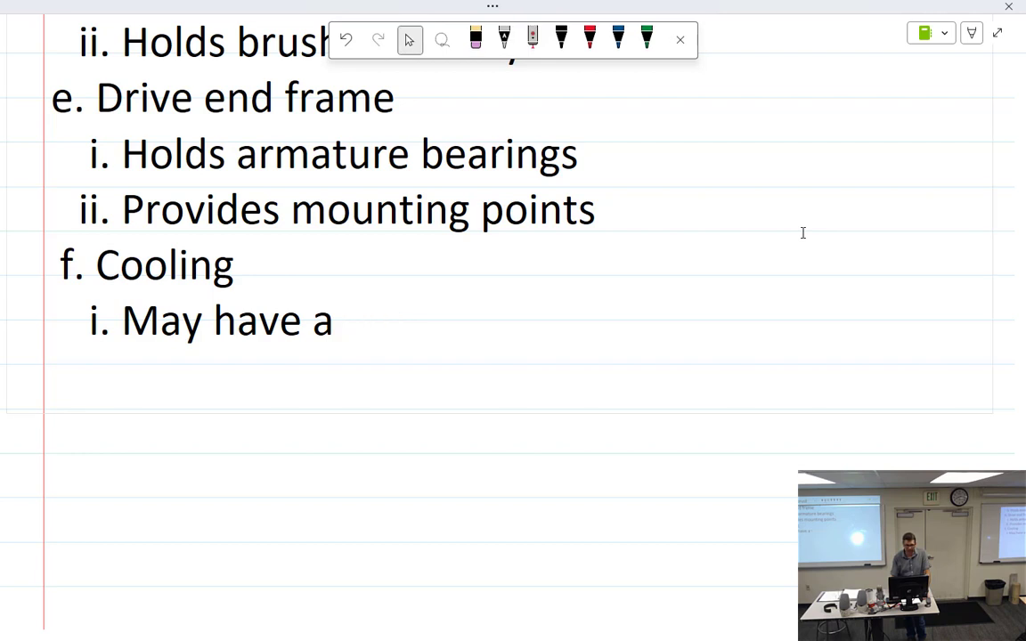
{"action": "mouse_move", "coordinate": [360, 290]}
{"action": "left_mouse_down"}
{"action": "mouse_move", "coordinate": [348, 336]}
{"action": "mouse_move", "coordinate": [365, 313]}
{"action": "left_mouse_up"}
{"action": "mouse_move", "coordinate": [383, 313]}
{"action": "left_mouse_down"}
{"action": "mouse_move", "coordinate": [373, 329]}
{"action": "mouse_move", "coordinate": [386, 331]}
{"action": "left_mouse_up"}
{"action": "left_click_drag", "start_coordinate": [393, 312], "coordinate": [413, 332]}
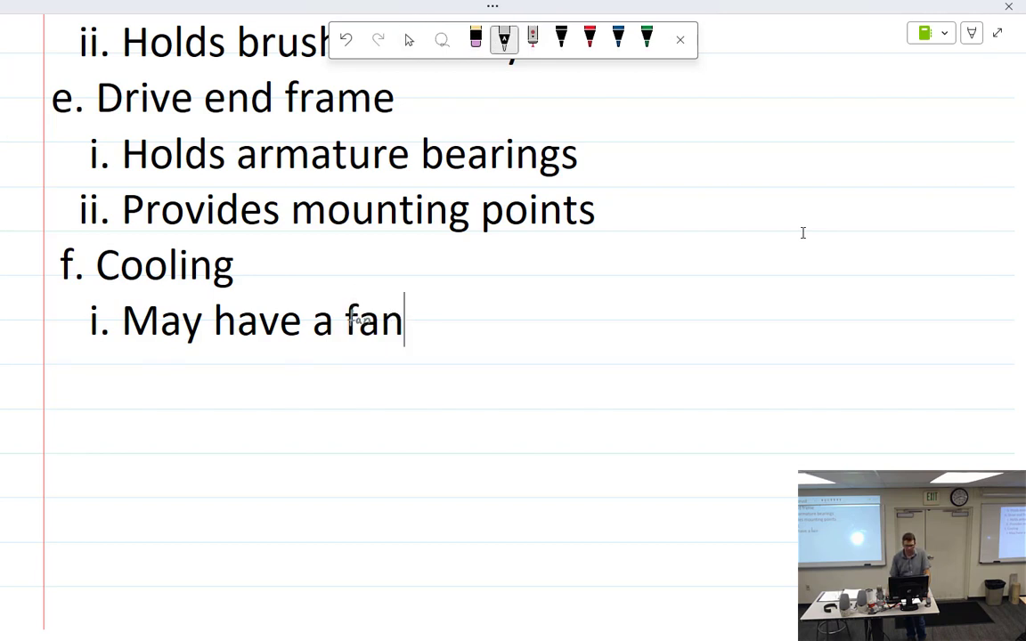
Step: Add "May be blast air cooled" as sub-item ii under Cooling using handwriting-to-text
{"action": "key", "text": "Return"}
{"action": "left_click_drag", "start_coordinate": [130, 372], "coordinate": [157, 392]}
{"action": "left_click_drag", "start_coordinate": [167, 382], "coordinate": [173, 388]}
{"action": "mouse_move", "coordinate": [175, 379]}
{"action": "left_mouse_down"}
{"action": "mouse_move", "coordinate": [183, 387]}
{"action": "mouse_move", "coordinate": [175, 398]}
{"action": "left_mouse_up"}
{"action": "left_click_drag", "start_coordinate": [216, 359], "coordinate": [217, 391]}
{"action": "mouse_move", "coordinate": [225, 381]}
{"action": "left_mouse_down"}
{"action": "mouse_move", "coordinate": [274, 395]}
{"action": "mouse_move", "coordinate": [378, 378]}
{"action": "mouse_move", "coordinate": [390, 389]}
{"action": "left_mouse_up"}
{"action": "mouse_move", "coordinate": [397, 377]}
{"action": "left_mouse_down"}
{"action": "mouse_move", "coordinate": [398, 390]}
{"action": "mouse_move", "coordinate": [423, 375]}
{"action": "mouse_move", "coordinate": [468, 392]}
{"action": "mouse_move", "coordinate": [483, 378]}
{"action": "left_mouse_up"}
{"action": "mouse_move", "coordinate": [492, 375]}
{"action": "left_mouse_down"}
{"action": "mouse_move", "coordinate": [513, 390]}
{"action": "mouse_move", "coordinate": [529, 385]}
{"action": "left_mouse_up"}
{"action": "left_click_drag", "start_coordinate": [540, 383], "coordinate": [543, 353]}
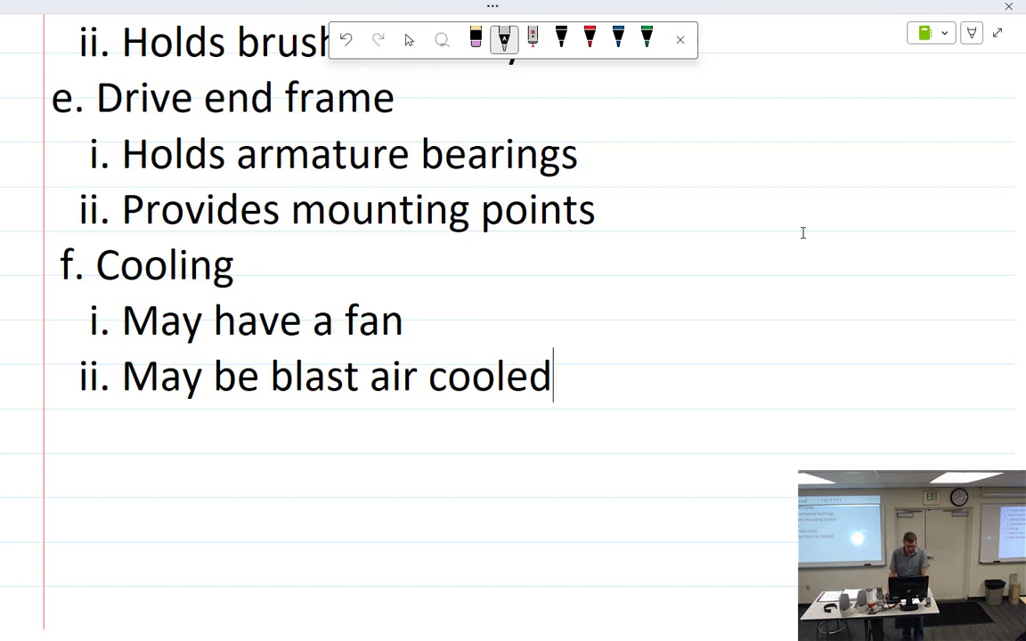
Step: Add "Ratings" as item g, one outline level above the Cooling sub-items, using handwriting-to-text
{"action": "key", "text": "Return"}
{"action": "key", "text": "shift+Tab"}
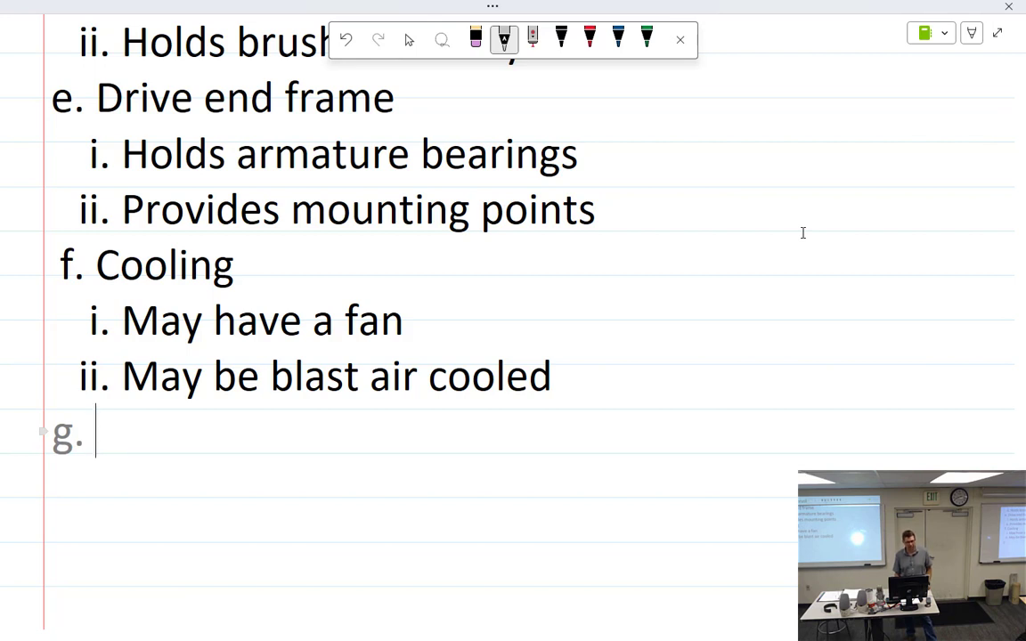
{"action": "left_click_drag", "start_coordinate": [114, 422], "coordinate": [115, 456]}
{"action": "mouse_move", "coordinate": [111, 418]}
{"action": "left_mouse_down"}
{"action": "mouse_move", "coordinate": [131, 448]}
{"action": "mouse_move", "coordinate": [164, 447]}
{"action": "left_mouse_up"}
{"action": "mouse_move", "coordinate": [155, 434]}
{"action": "left_mouse_down"}
{"action": "mouse_move", "coordinate": [171, 431]}
{"action": "mouse_move", "coordinate": [177, 450]}
{"action": "left_mouse_up"}
{"action": "mouse_move", "coordinate": [183, 434]}
{"action": "left_mouse_down"}
{"action": "mouse_move", "coordinate": [205, 456]}
{"action": "mouse_move", "coordinate": [214, 447]}
{"action": "left_mouse_up"}
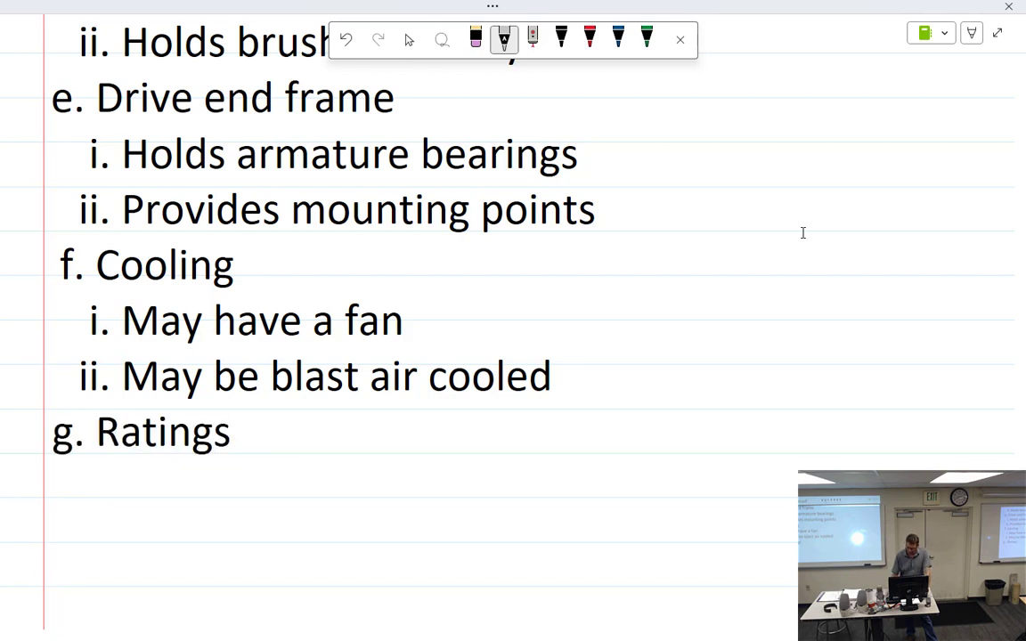
Step: Handwrite "Found on Data tag" as sub-item i under Ratings using handwriting-to-text
{"action": "key", "text": "Return"}
{"action": "key", "text": "Tab"}
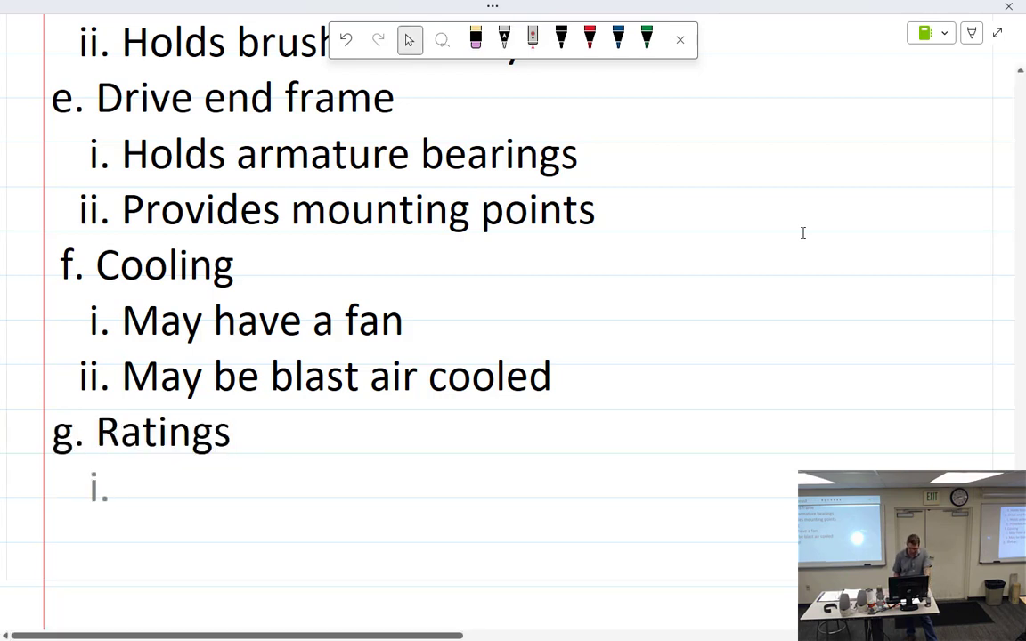
{"action": "mouse_move", "coordinate": [145, 473]}
{"action": "left_mouse_down"}
{"action": "mouse_move", "coordinate": [138, 505]}
{"action": "mouse_move", "coordinate": [159, 471]}
{"action": "left_mouse_up"}
{"action": "left_click_drag", "start_coordinate": [143, 487], "coordinate": [156, 486]}
{"action": "mouse_move", "coordinate": [166, 483]}
{"action": "left_mouse_down"}
{"action": "mouse_move", "coordinate": [166, 496]}
{"action": "mouse_move", "coordinate": [197, 486]}
{"action": "mouse_move", "coordinate": [216, 499]}
{"action": "mouse_move", "coordinate": [235, 461]}
{"action": "mouse_move", "coordinate": [279, 496]}
{"action": "mouse_move", "coordinate": [359, 495]}
{"action": "left_mouse_up"}
{"action": "left_click_drag", "start_coordinate": [366, 487], "coordinate": [384, 495]}
{"action": "mouse_move", "coordinate": [426, 462]}
{"action": "left_mouse_down"}
{"action": "mouse_move", "coordinate": [432, 495]}
{"action": "mouse_move", "coordinate": [436, 479]}
{"action": "left_mouse_up"}
{"action": "mouse_move", "coordinate": [443, 484]}
{"action": "left_mouse_down"}
{"action": "mouse_move", "coordinate": [459, 497]}
{"action": "mouse_move", "coordinate": [447, 506]}
{"action": "left_mouse_up"}
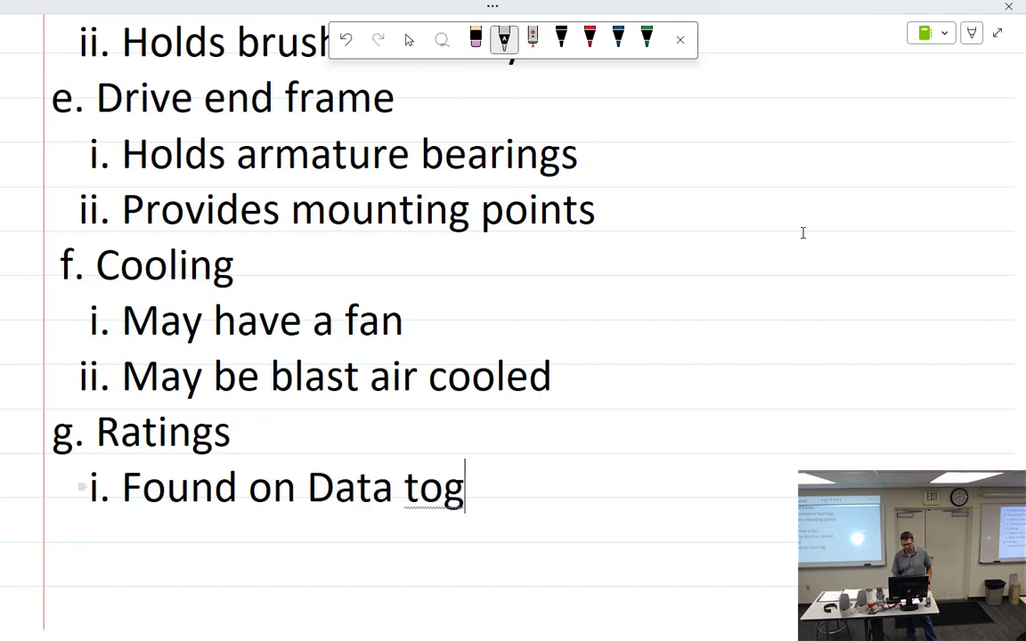
Step: Delete the misrecognized last word of sub-item i under Ratings and handwrite "Tag" in its place
{"action": "key", "text": "BackSpace"}
{"action": "key", "text": "BackSpace"}
{"action": "key", "text": "BackSpace"}
{"action": "left_click", "coordinate": [504, 40]}
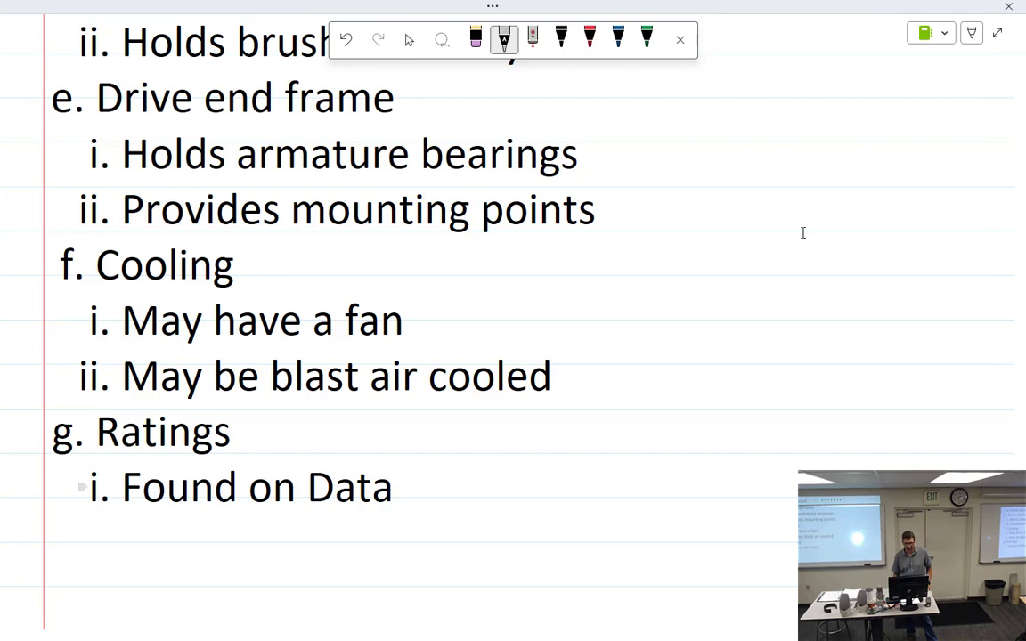
{"action": "left_click_drag", "start_coordinate": [411, 473], "coordinate": [438, 472]}
{"action": "mouse_move", "coordinate": [424, 474]}
{"action": "left_mouse_down"}
{"action": "mouse_move", "coordinate": [425, 508]}
{"action": "mouse_move", "coordinate": [448, 510]}
{"action": "left_mouse_up"}
Step: Continue sub-item i under Ratings with "attached to generator" using handwriting-to-text
{"action": "mouse_move", "coordinate": [516, 479]}
{"action": "left_mouse_down"}
{"action": "mouse_move", "coordinate": [509, 495]}
{"action": "mouse_move", "coordinate": [524, 497]}
{"action": "left_mouse_up"}
{"action": "mouse_move", "coordinate": [539, 467]}
{"action": "left_mouse_down"}
{"action": "mouse_move", "coordinate": [539, 497]}
{"action": "mouse_move", "coordinate": [554, 496]}
{"action": "left_mouse_up"}
{"action": "left_click_drag", "start_coordinate": [532, 488], "coordinate": [582, 495]}
{"action": "mouse_move", "coordinate": [593, 482]}
{"action": "left_mouse_down"}
{"action": "mouse_move", "coordinate": [594, 495]}
{"action": "mouse_move", "coordinate": [623, 493]}
{"action": "left_mouse_up"}
{"action": "left_click_drag", "start_coordinate": [638, 458], "coordinate": [628, 495]}
{"action": "mouse_move", "coordinate": [688, 472]}
{"action": "left_mouse_down"}
{"action": "mouse_move", "coordinate": [689, 499]}
{"action": "mouse_move", "coordinate": [699, 475]}
{"action": "left_mouse_up"}
{"action": "mouse_move", "coordinate": [703, 483]}
{"action": "left_mouse_down"}
{"action": "mouse_move", "coordinate": [736, 508]}
{"action": "mouse_move", "coordinate": [767, 495]}
{"action": "left_mouse_up"}
{"action": "left_click_drag", "start_coordinate": [771, 482], "coordinate": [796, 494]}
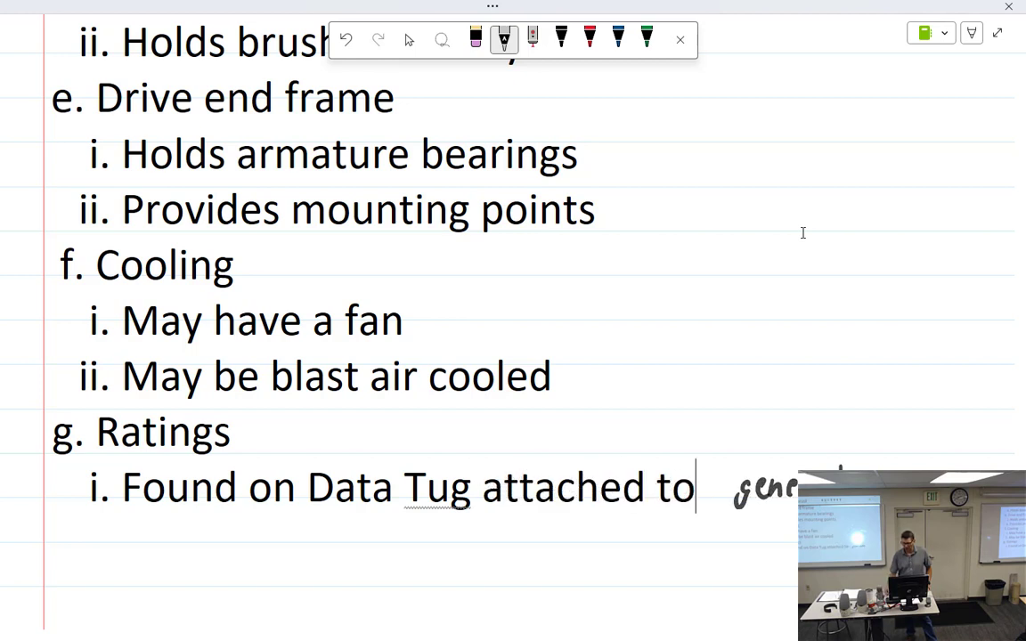
{"action": "scroll", "coordinate": [802, 233], "scroll_direction": "down", "scroll_amount": 3}
Step: Replace the misrecognized word "Tug" under Ratings with the suggested alternate "Tag"
{"action": "left_click", "coordinate": [409, 39]}
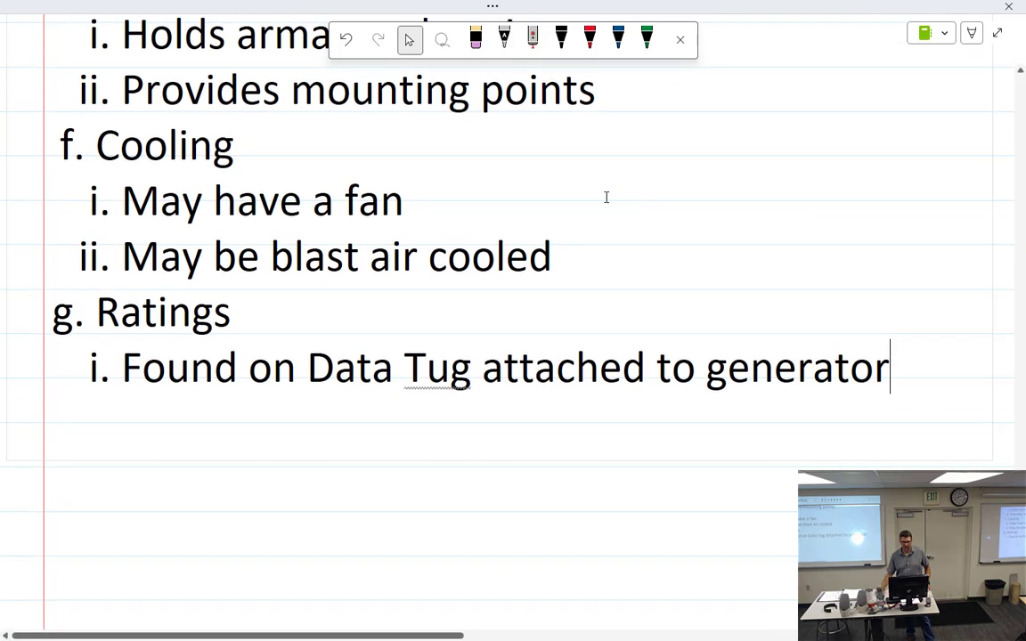
{"action": "right_click", "coordinate": [453, 368]}
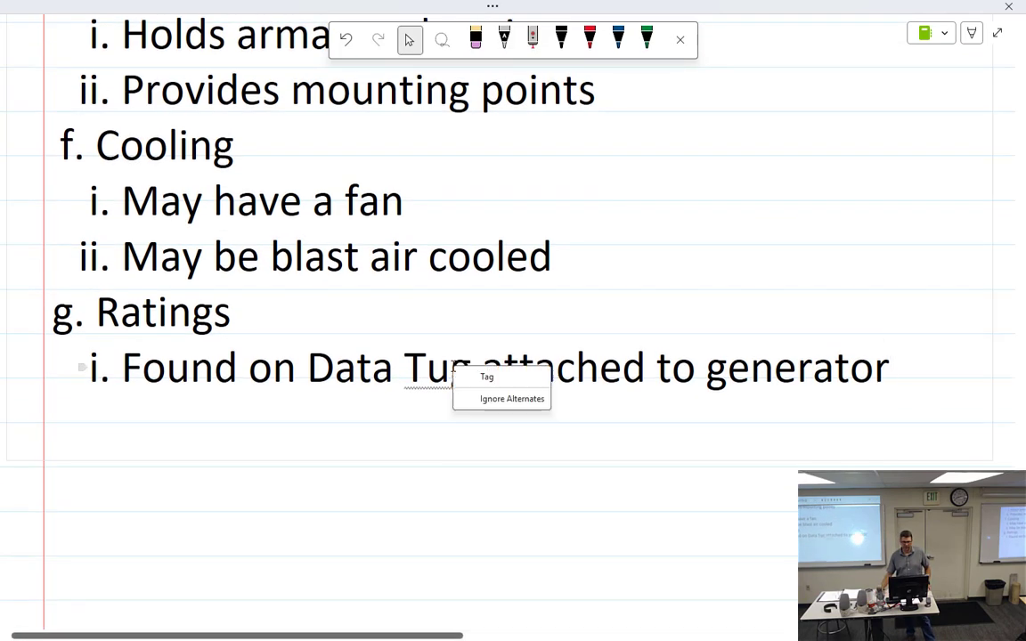
{"action": "left_click", "coordinate": [487, 376]}
{"action": "left_click", "coordinate": [884, 374]}
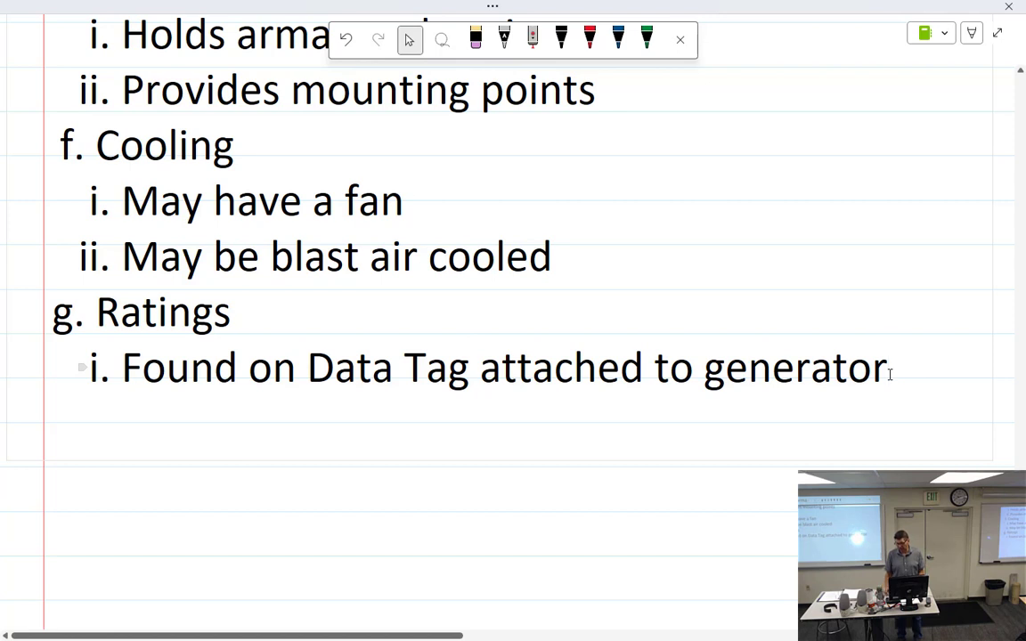
Step: Add "How many amps the generator can deliver" as numbered item 1) beneath the Data Tag line using handwriting-to-text
{"action": "key", "text": "Return"}
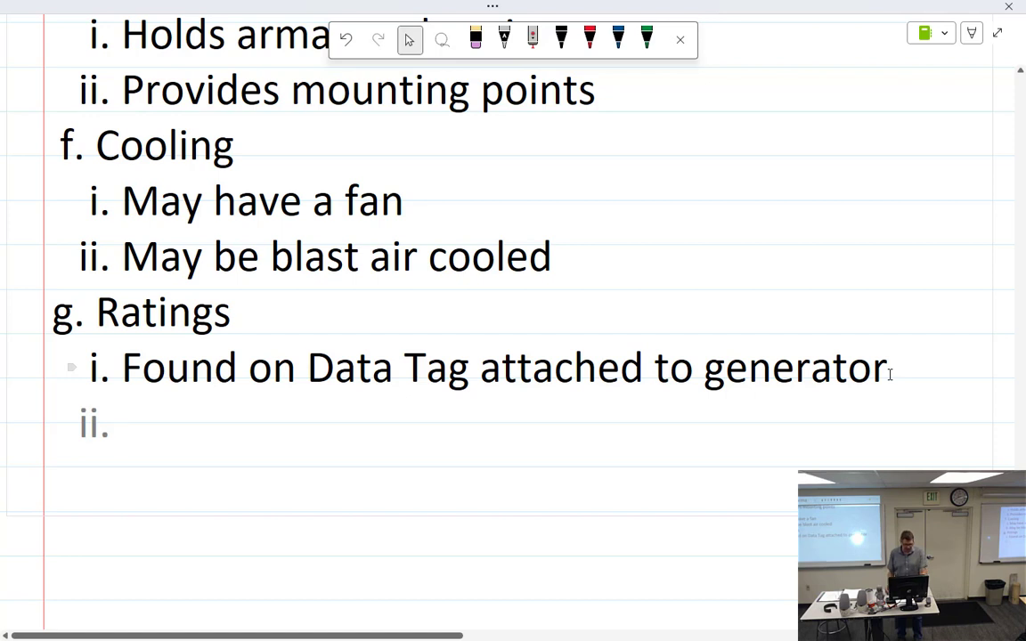
{"action": "key", "text": "Tab"}
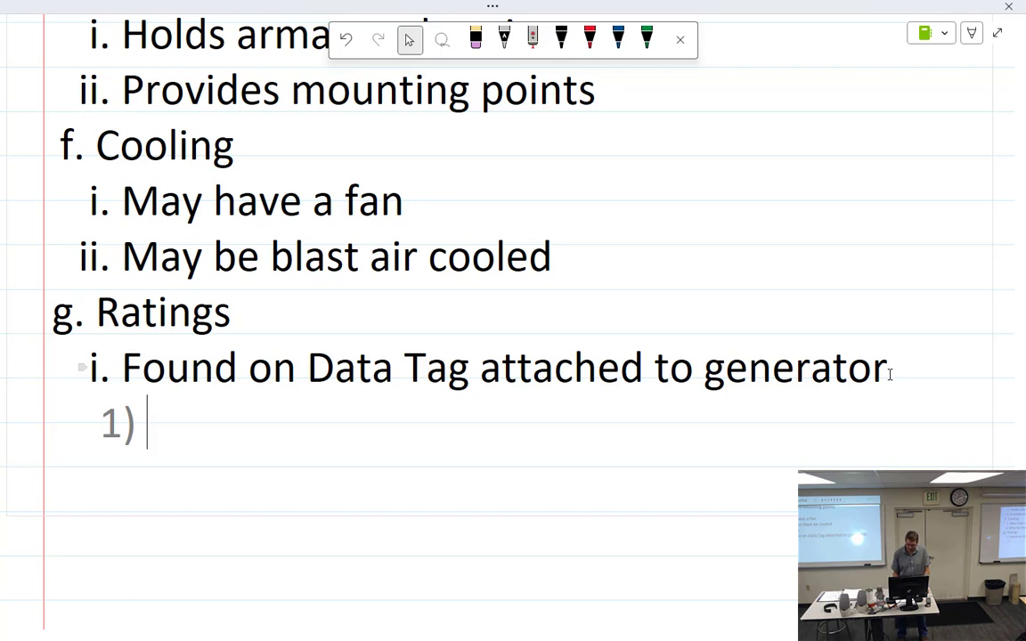
{"action": "left_click", "coordinate": [504, 39]}
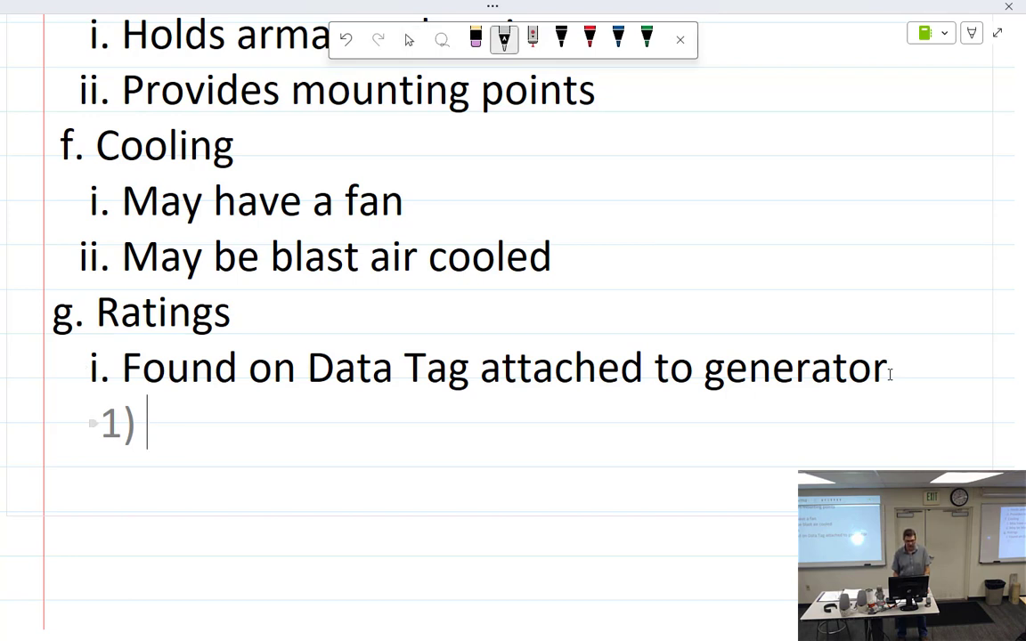
{"action": "left_click_drag", "start_coordinate": [161, 401], "coordinate": [176, 441]}
{"action": "mouse_move", "coordinate": [192, 423]}
{"action": "left_mouse_down"}
{"action": "mouse_move", "coordinate": [190, 436]}
{"action": "mouse_move", "coordinate": [198, 434]}
{"action": "mouse_move", "coordinate": [189, 425]}
{"action": "mouse_move", "coordinate": [225, 412]}
{"action": "mouse_move", "coordinate": [268, 437]}
{"action": "mouse_move", "coordinate": [322, 436]}
{"action": "left_mouse_up"}
{"action": "left_click_drag", "start_coordinate": [325, 424], "coordinate": [338, 445]}
{"action": "mouse_move", "coordinate": [389, 417]}
{"action": "left_mouse_down"}
{"action": "mouse_move", "coordinate": [397, 436]}
{"action": "mouse_move", "coordinate": [459, 426]}
{"action": "left_mouse_up"}
{"action": "mouse_move", "coordinate": [518, 406]}
{"action": "left_mouse_down"}
{"action": "mouse_move", "coordinate": [515, 435]}
{"action": "mouse_move", "coordinate": [529, 415]}
{"action": "left_mouse_up"}
{"action": "mouse_move", "coordinate": [527, 402]}
{"action": "left_mouse_down"}
{"action": "mouse_move", "coordinate": [537, 435]}
{"action": "mouse_move", "coordinate": [596, 429]}
{"action": "mouse_move", "coordinate": [595, 441]}
{"action": "left_mouse_up"}
{"action": "left_click_drag", "start_coordinate": [608, 426], "coordinate": [651, 432]}
{"action": "mouse_move", "coordinate": [654, 431]}
{"action": "left_mouse_down"}
{"action": "mouse_move", "coordinate": [666, 419]}
{"action": "mouse_move", "coordinate": [682, 431]}
{"action": "left_mouse_up"}
{"action": "mouse_move", "coordinate": [687, 407]}
{"action": "left_mouse_down"}
{"action": "mouse_move", "coordinate": [692, 431]}
{"action": "mouse_move", "coordinate": [719, 419]}
{"action": "mouse_move", "coordinate": [747, 433]}
{"action": "mouse_move", "coordinate": [795, 433]}
{"action": "left_mouse_up"}
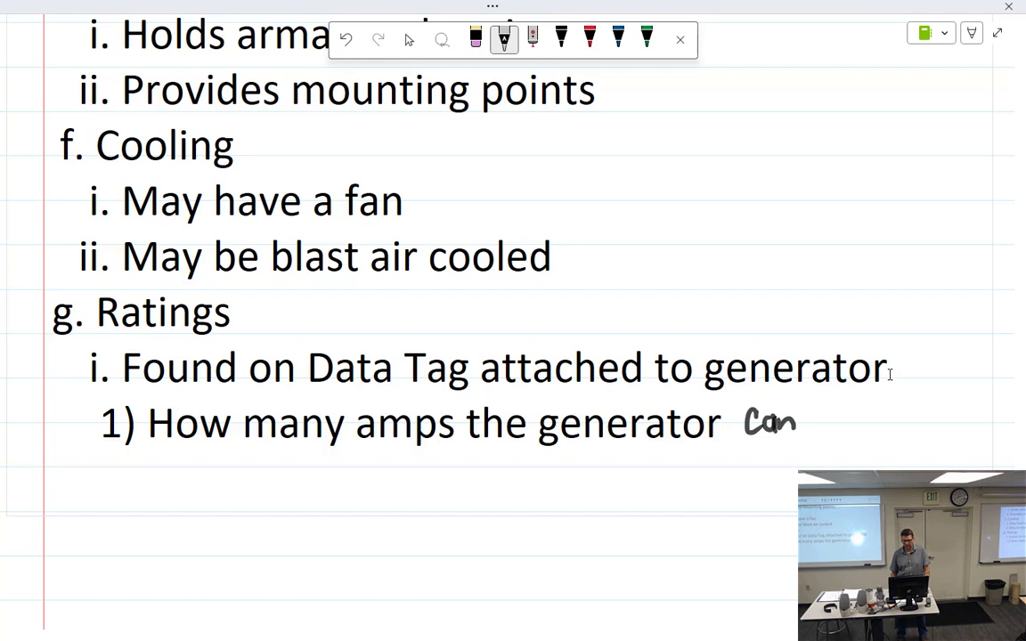
{"action": "mouse_move", "coordinate": [848, 417]}
{"action": "left_mouse_down"}
{"action": "mouse_move", "coordinate": [843, 434]}
{"action": "mouse_move", "coordinate": [866, 430]}
{"action": "left_mouse_up"}
{"action": "mouse_move", "coordinate": [878, 403]}
{"action": "left_mouse_down"}
{"action": "mouse_move", "coordinate": [879, 432]}
{"action": "mouse_move", "coordinate": [889, 431]}
{"action": "left_mouse_up"}
{"action": "left_click_drag", "start_coordinate": [895, 415], "coordinate": [937, 430]}
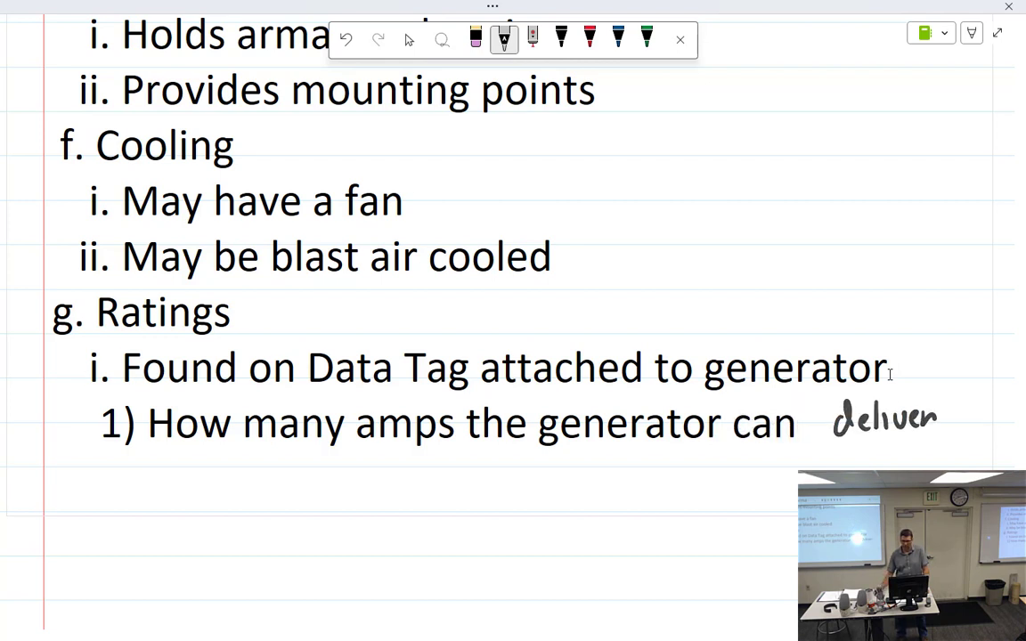
Step: Continue numbered item 1) under the Data Tag line with "at its rated voltage" using handwriting-to-text
{"action": "scroll", "coordinate": [888, 374], "scroll_direction": "down", "scroll_amount": 3}
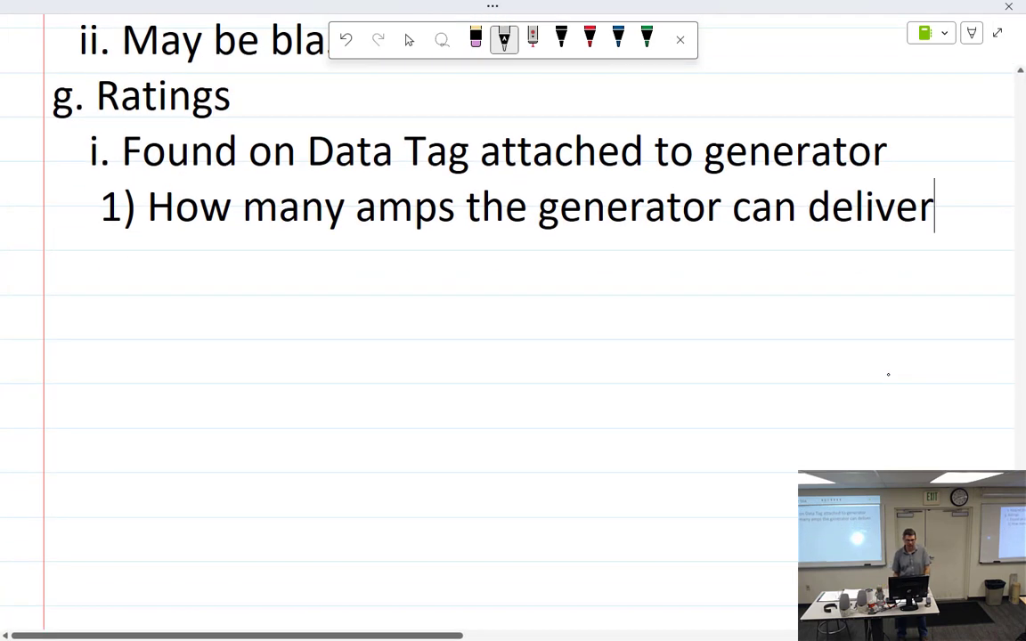
{"action": "left_click_drag", "start_coordinate": [164, 277], "coordinate": [182, 293]}
{"action": "left_click_drag", "start_coordinate": [175, 280], "coordinate": [241, 294]}
{"action": "mouse_move", "coordinate": [253, 258]}
{"action": "left_mouse_down"}
{"action": "mouse_move", "coordinate": [257, 289]}
{"action": "mouse_move", "coordinate": [264, 274]}
{"action": "left_mouse_up"}
{"action": "left_click_drag", "start_coordinate": [277, 270], "coordinate": [267, 290]}
{"action": "left_click_drag", "start_coordinate": [329, 268], "coordinate": [377, 289]}
{"action": "left_click_drag", "start_coordinate": [368, 275], "coordinate": [403, 288]}
{"action": "mouse_move", "coordinate": [423, 260]}
{"action": "left_mouse_down"}
{"action": "mouse_move", "coordinate": [419, 291]}
{"action": "mouse_move", "coordinate": [488, 271]}
{"action": "mouse_move", "coordinate": [500, 278]}
{"action": "left_mouse_up"}
{"action": "left_click_drag", "start_coordinate": [526, 261], "coordinate": [527, 294]}
{"action": "left_click_drag", "start_coordinate": [535, 258], "coordinate": [536, 294]}
{"action": "mouse_move", "coordinate": [529, 269]}
{"action": "left_mouse_down"}
{"action": "mouse_move", "coordinate": [542, 267]}
{"action": "mouse_move", "coordinate": [562, 291]}
{"action": "mouse_move", "coordinate": [590, 281]}
{"action": "mouse_move", "coordinate": [599, 291]}
{"action": "left_mouse_up"}
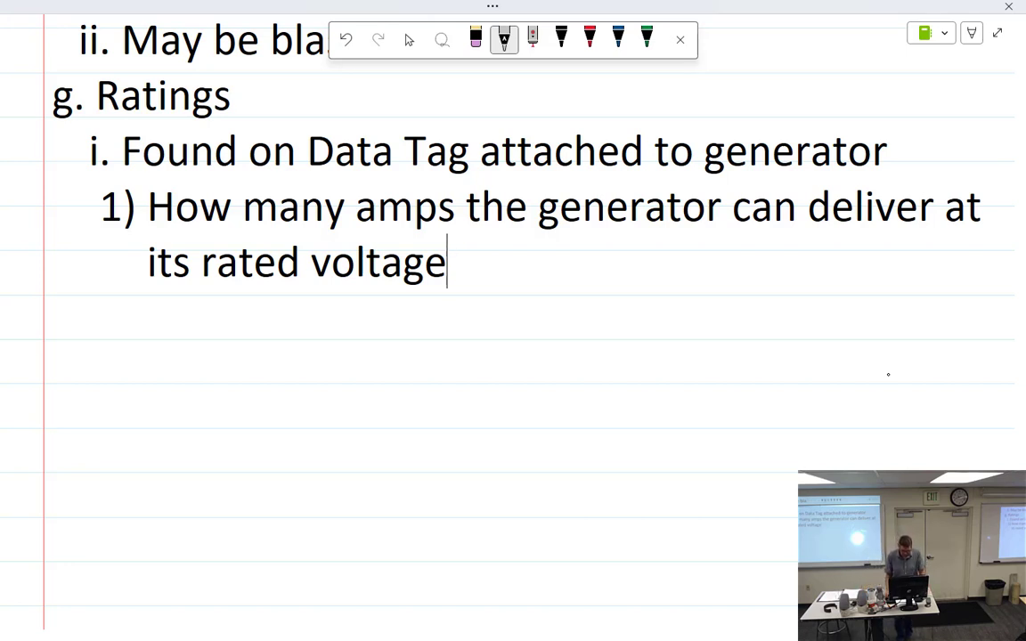
Step: Add "Coming in speed" as item h, two outline levels above numbered item 1), using handwriting-to-text
{"action": "key", "text": "Return"}
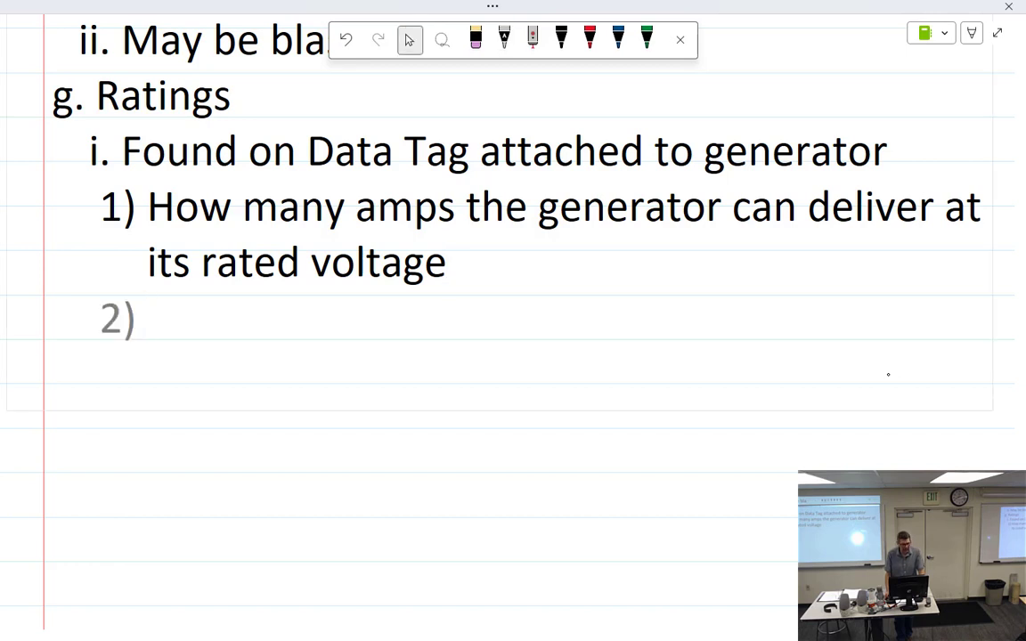
{"action": "key", "text": "shift+Tab"}
{"action": "key", "text": "shift+Tab"}
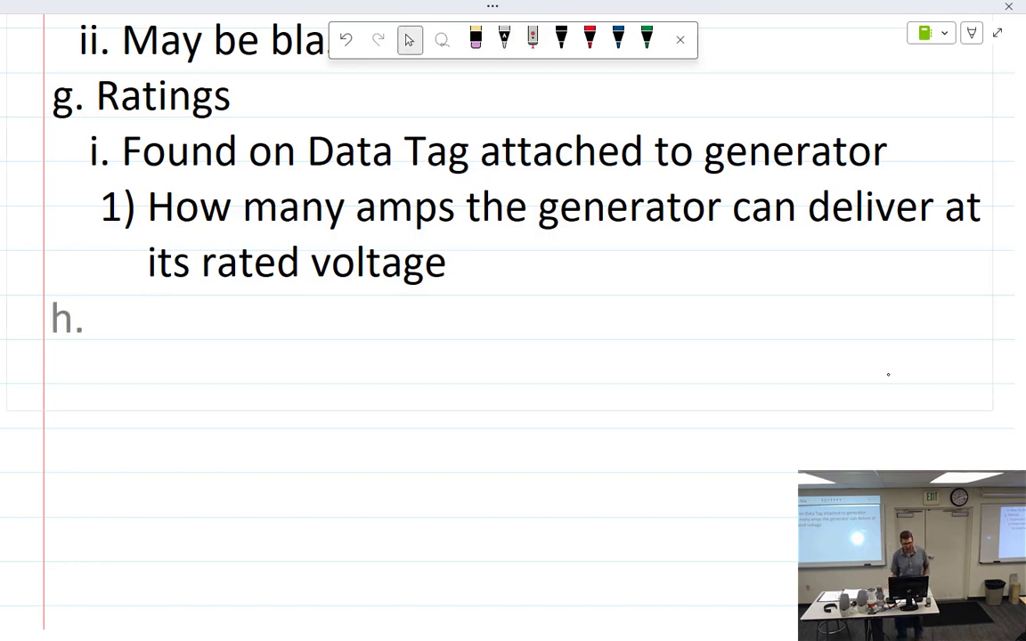
{"action": "left_click", "coordinate": [505, 39]}
{"action": "mouse_move", "coordinate": [130, 303]}
{"action": "left_mouse_down"}
{"action": "mouse_move", "coordinate": [125, 334]}
{"action": "mouse_move", "coordinate": [143, 318]}
{"action": "mouse_move", "coordinate": [182, 335]}
{"action": "mouse_move", "coordinate": [208, 329]}
{"action": "mouse_move", "coordinate": [220, 352]}
{"action": "left_mouse_up"}
{"action": "left_click", "coordinate": [185, 304]}
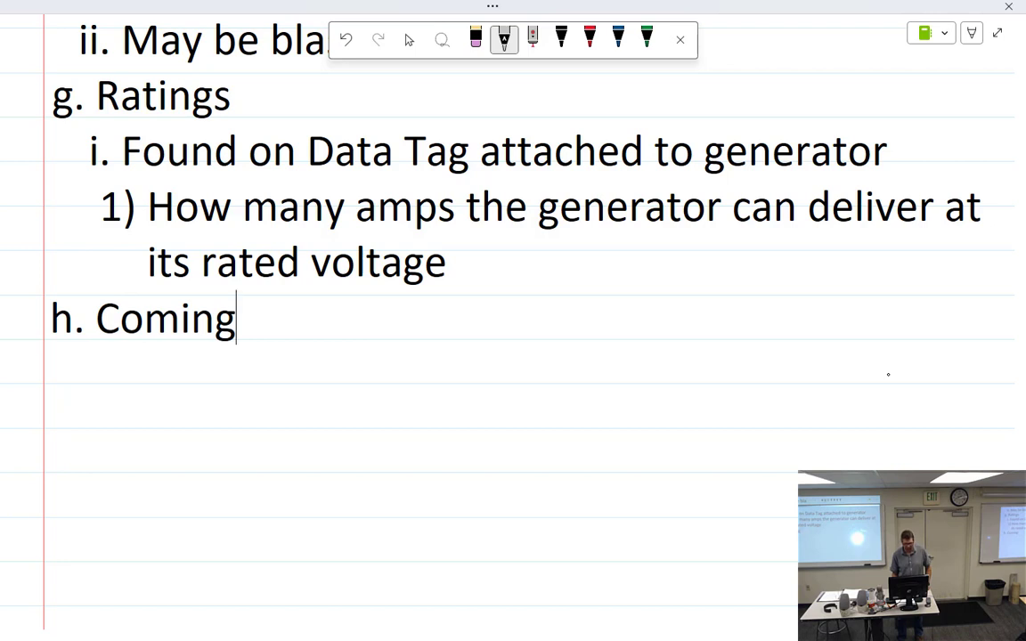
{"action": "mouse_move", "coordinate": [283, 317]}
{"action": "left_mouse_down"}
{"action": "mouse_move", "coordinate": [358, 349]}
{"action": "mouse_move", "coordinate": [433, 303]}
{"action": "left_mouse_up"}
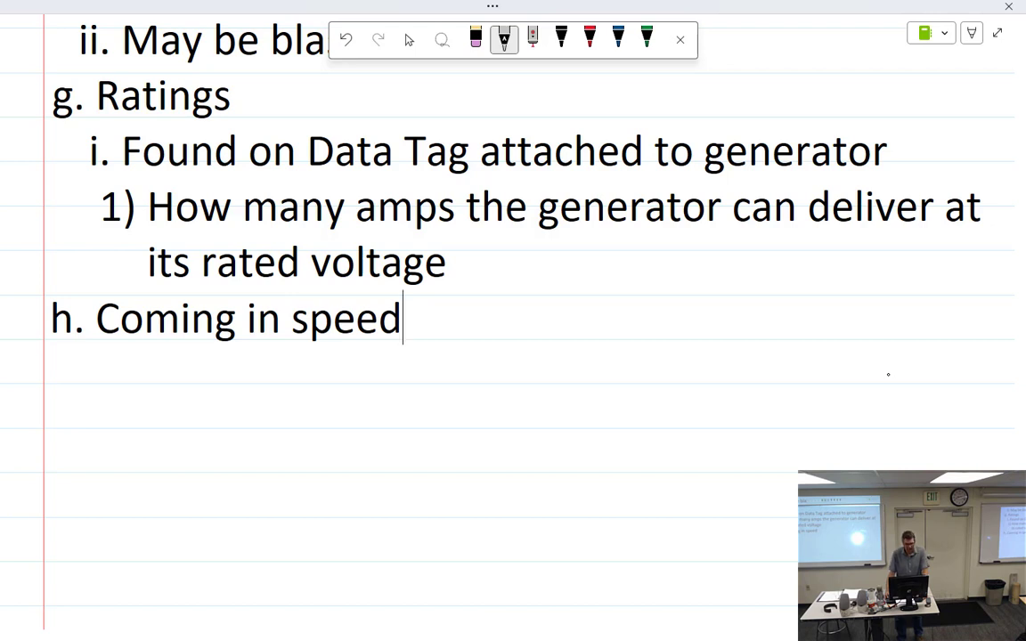
Step: Add "Speed the generator will begin to produce" as sub-item i under Coming in speed using handwriting-to-text
{"action": "key", "text": "Return"}
{"action": "key", "text": "Tab"}
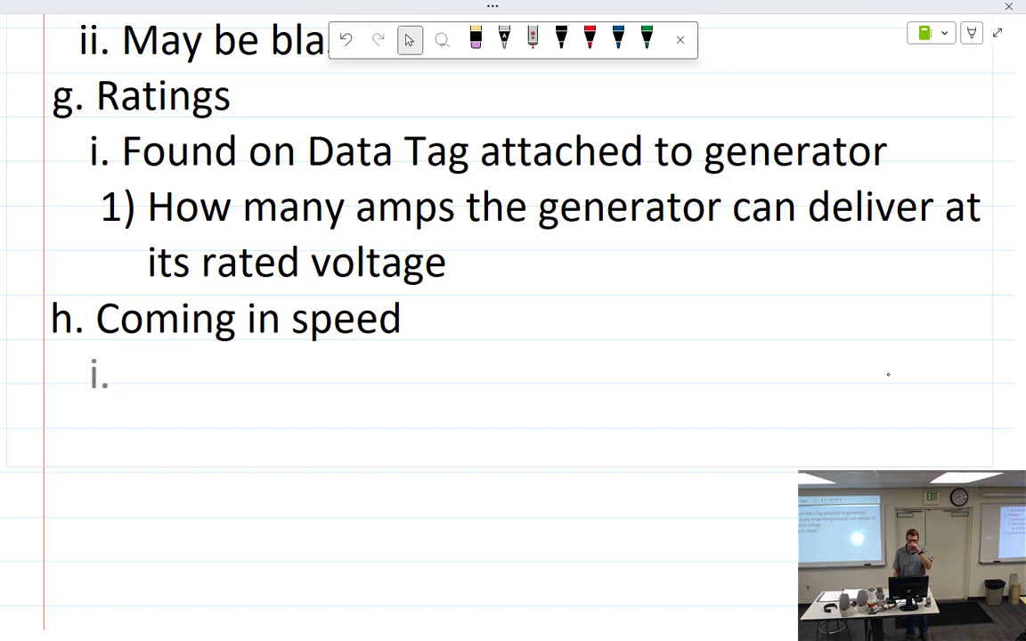
{"action": "left_click", "coordinate": [504, 39]}
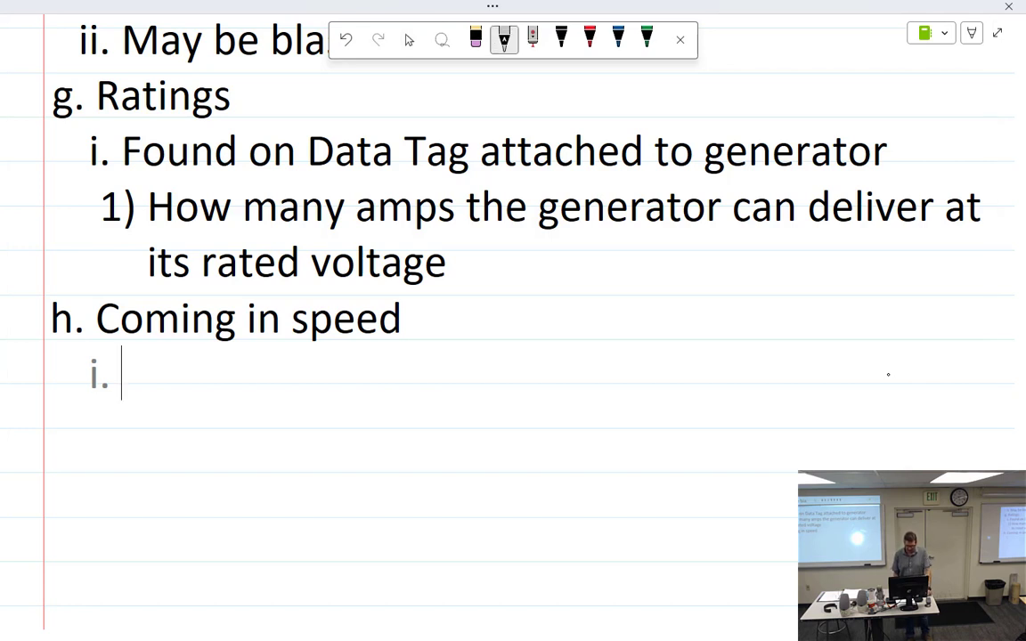
{"action": "mouse_move", "coordinate": [168, 361]}
{"action": "left_mouse_down"}
{"action": "mouse_move", "coordinate": [151, 384]}
{"action": "mouse_move", "coordinate": [176, 375]}
{"action": "mouse_move", "coordinate": [204, 384]}
{"action": "mouse_move", "coordinate": [233, 357]}
{"action": "mouse_move", "coordinate": [283, 387]}
{"action": "mouse_move", "coordinate": [293, 364]}
{"action": "left_mouse_up"}
{"action": "mouse_move", "coordinate": [296, 349]}
{"action": "left_mouse_down"}
{"action": "mouse_move", "coordinate": [297, 386]}
{"action": "mouse_move", "coordinate": [308, 384]}
{"action": "left_mouse_up"}
{"action": "mouse_move", "coordinate": [312, 376]}
{"action": "left_mouse_down"}
{"action": "mouse_move", "coordinate": [350, 392]}
{"action": "mouse_move", "coordinate": [381, 383]}
{"action": "left_mouse_up"}
{"action": "left_click_drag", "start_coordinate": [385, 385], "coordinate": [422, 384]}
{"action": "left_click_drag", "start_coordinate": [428, 376], "coordinate": [444, 385]}
{"action": "left_click_drag", "start_coordinate": [437, 369], "coordinate": [471, 383]}
{"action": "left_click_drag", "start_coordinate": [474, 378], "coordinate": [559, 383]}
{"action": "mouse_move", "coordinate": [570, 352]}
{"action": "left_mouse_down"}
{"action": "mouse_move", "coordinate": [571, 385]}
{"action": "mouse_move", "coordinate": [580, 385]}
{"action": "left_mouse_up"}
{"action": "mouse_move", "coordinate": [629, 349]}
{"action": "left_mouse_down"}
{"action": "mouse_move", "coordinate": [636, 385]}
{"action": "mouse_move", "coordinate": [652, 385]}
{"action": "left_mouse_up"}
{"action": "mouse_move", "coordinate": [660, 370]}
{"action": "left_mouse_down"}
{"action": "mouse_move", "coordinate": [670, 392]}
{"action": "mouse_move", "coordinate": [686, 385]}
{"action": "left_mouse_up"}
{"action": "left_click_drag", "start_coordinate": [695, 369], "coordinate": [708, 386]}
{"action": "left_click", "coordinate": [689, 358]}
{"action": "mouse_move", "coordinate": [758, 356]}
{"action": "left_mouse_down"}
{"action": "mouse_move", "coordinate": [754, 385]}
{"action": "mouse_move", "coordinate": [772, 365]}
{"action": "left_mouse_up"}
{"action": "mouse_move", "coordinate": [777, 366]}
{"action": "left_mouse_down"}
{"action": "mouse_move", "coordinate": [816, 392]}
{"action": "mouse_move", "coordinate": [837, 381]}
{"action": "left_mouse_up"}
{"action": "left_click_drag", "start_coordinate": [840, 367], "coordinate": [886, 379]}
{"action": "mouse_move", "coordinate": [900, 368]}
{"action": "left_mouse_down"}
{"action": "mouse_move", "coordinate": [892, 381]}
{"action": "mouse_move", "coordinate": [918, 378]}
{"action": "left_mouse_up"}
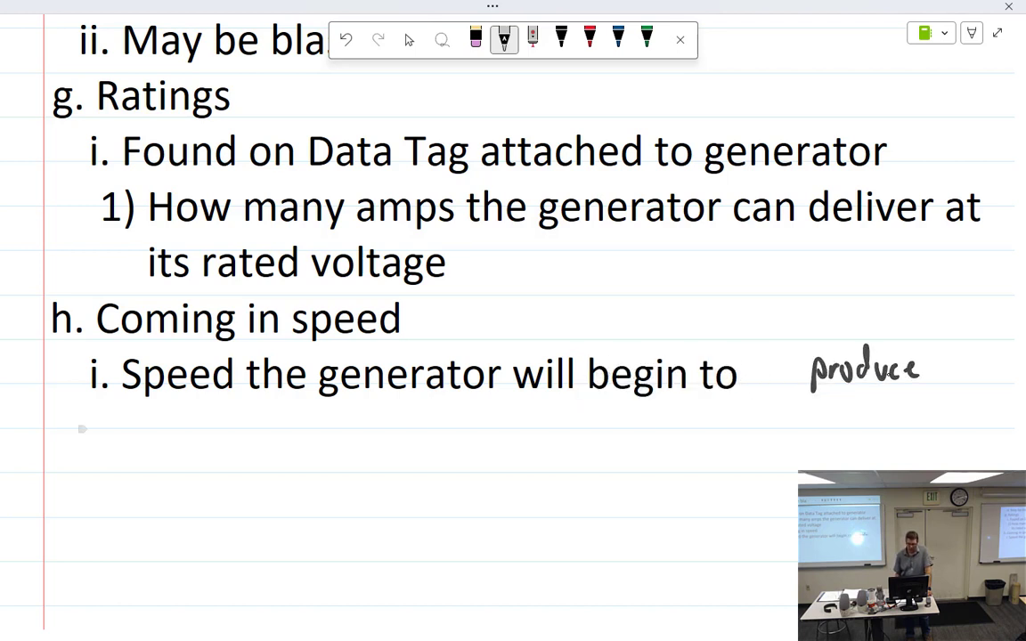
Step: Finish sub-item i under Coming in speed with "nominal voltage" and leave the handwriting-to-text pen
{"action": "left_click_drag", "start_coordinate": [150, 440], "coordinate": [175, 428]}
{"action": "mouse_move", "coordinate": [187, 440]}
{"action": "left_mouse_down"}
{"action": "mouse_move", "coordinate": [192, 427]}
{"action": "mouse_move", "coordinate": [210, 440]}
{"action": "left_mouse_up"}
{"action": "mouse_move", "coordinate": [218, 425]}
{"action": "left_mouse_down"}
{"action": "mouse_move", "coordinate": [217, 439]}
{"action": "mouse_move", "coordinate": [267, 440]}
{"action": "left_mouse_up"}
{"action": "left_click_drag", "start_coordinate": [273, 415], "coordinate": [272, 439]}
{"action": "mouse_move", "coordinate": [344, 425]}
{"action": "left_mouse_down"}
{"action": "mouse_move", "coordinate": [349, 437]}
{"action": "mouse_move", "coordinate": [356, 425]}
{"action": "left_mouse_up"}
{"action": "left_click_drag", "start_coordinate": [370, 430], "coordinate": [395, 439]}
{"action": "mouse_move", "coordinate": [410, 414]}
{"action": "left_mouse_down"}
{"action": "mouse_move", "coordinate": [410, 441]}
{"action": "mouse_move", "coordinate": [385, 419]}
{"action": "left_mouse_up"}
{"action": "mouse_move", "coordinate": [395, 428]}
{"action": "left_mouse_down"}
{"action": "mouse_move", "coordinate": [403, 449]}
{"action": "mouse_move", "coordinate": [431, 429]}
{"action": "left_mouse_up"}
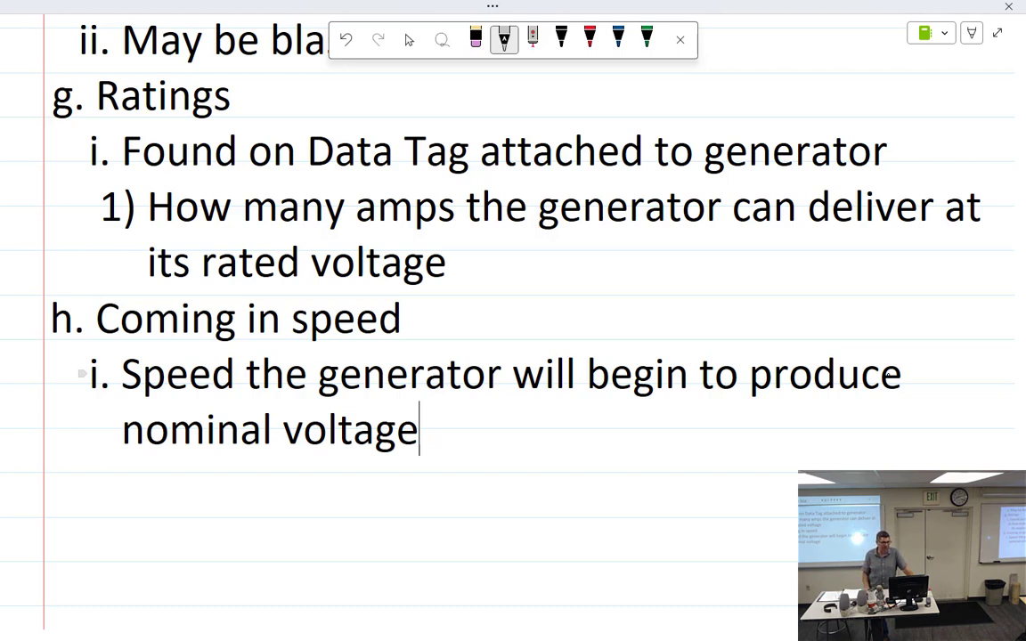
{"action": "key", "text": "Escape"}
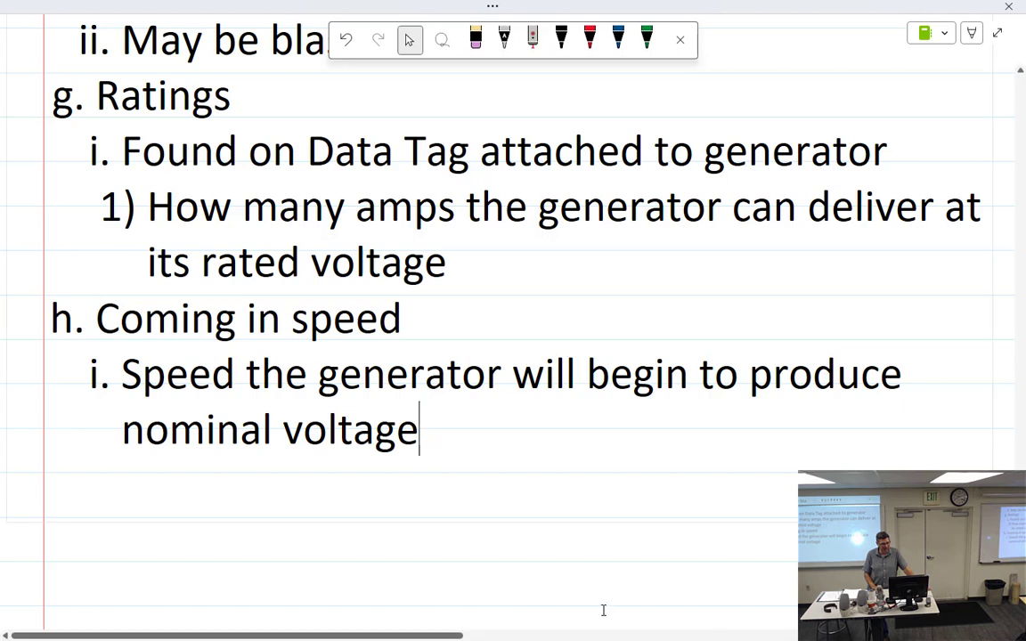